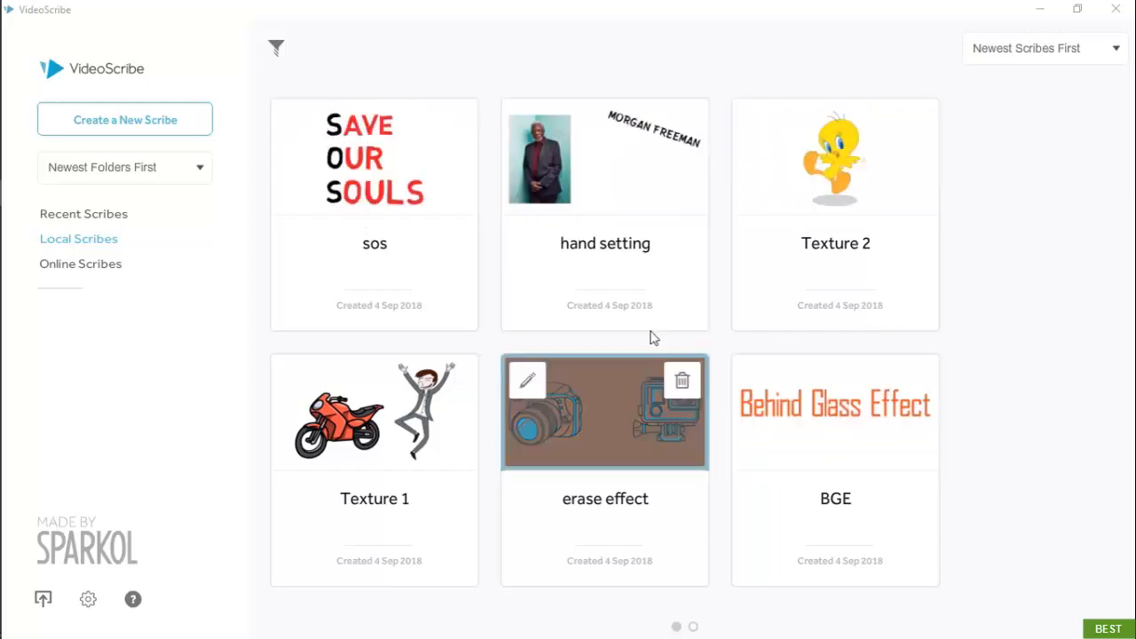
Filter the local scribes by the keyword "tex" and clear the filter again.
scroll(599, 278, down, 1)
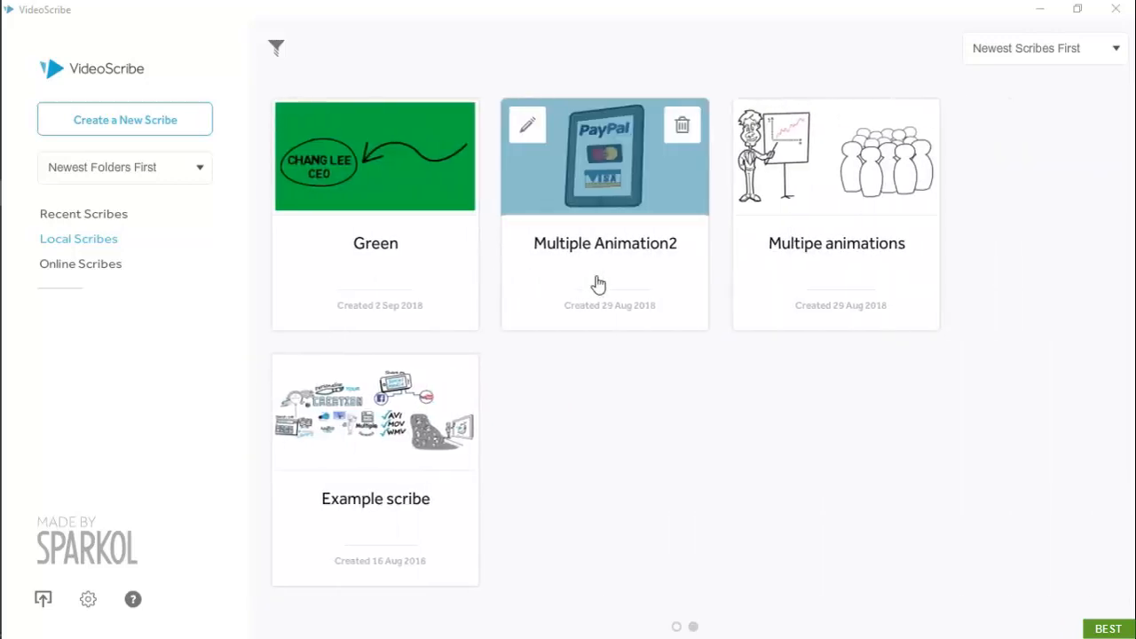
scroll(598, 284, up, 1)
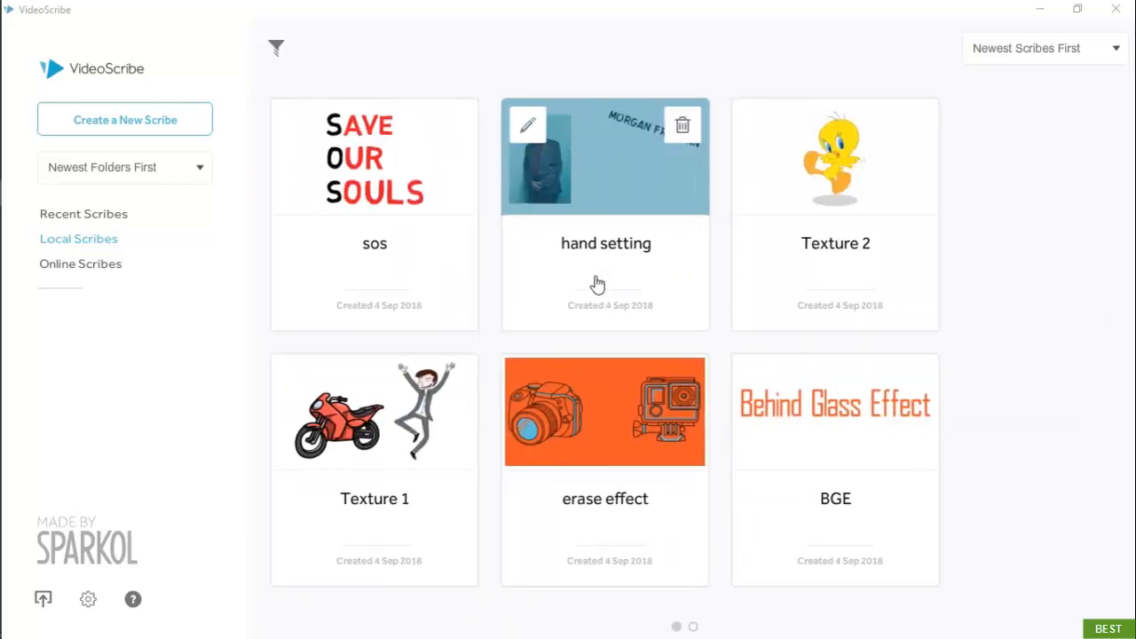
click(285, 53)
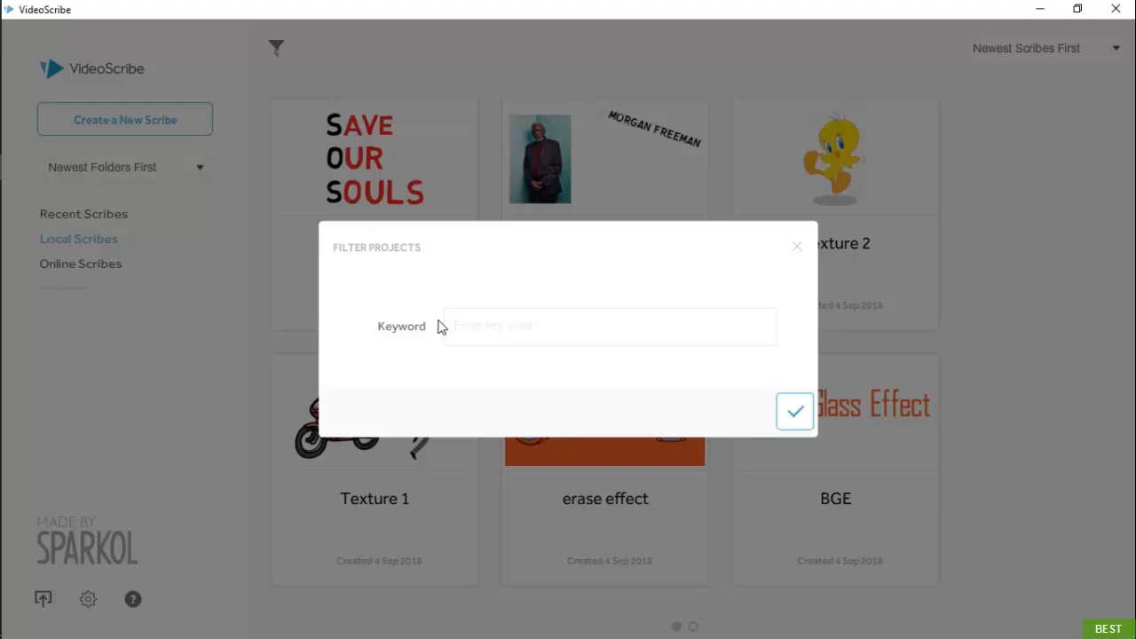
text(tex)
click(792, 412)
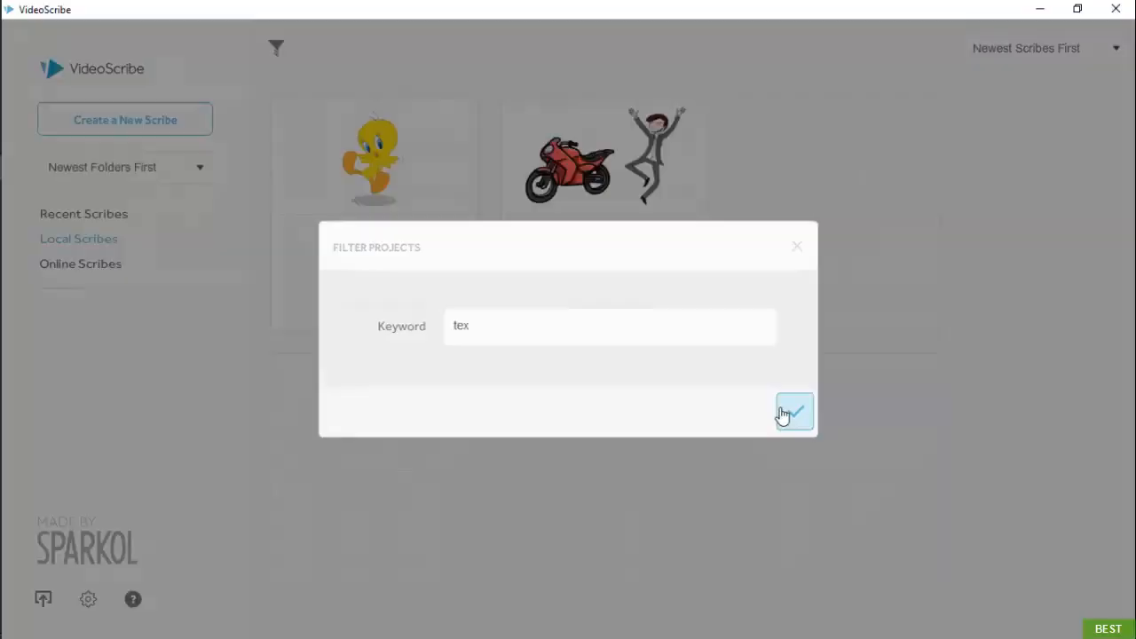
click(277, 49)
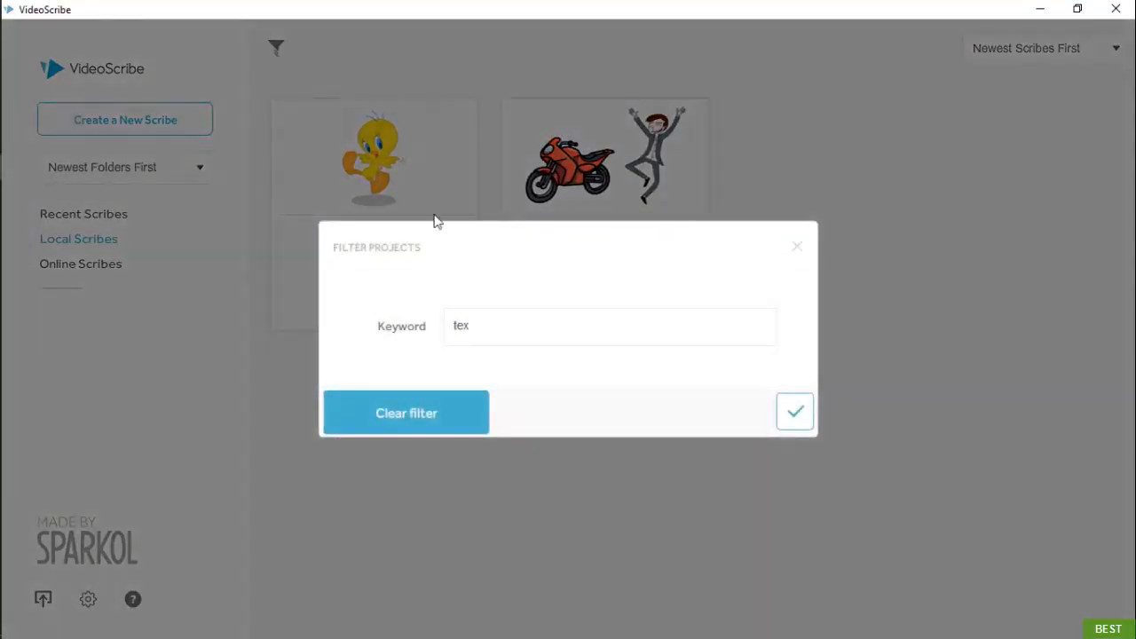
click(475, 430)
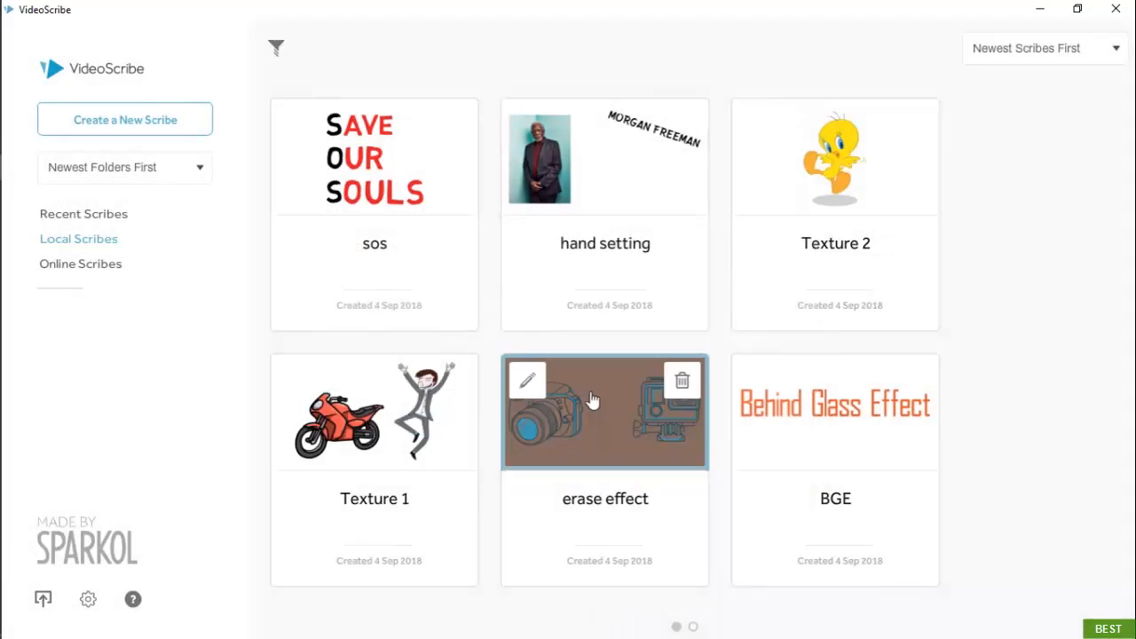
Sort the scribes oldest first, and switch the sort order to Scribes A-Z.
click(1046, 51)
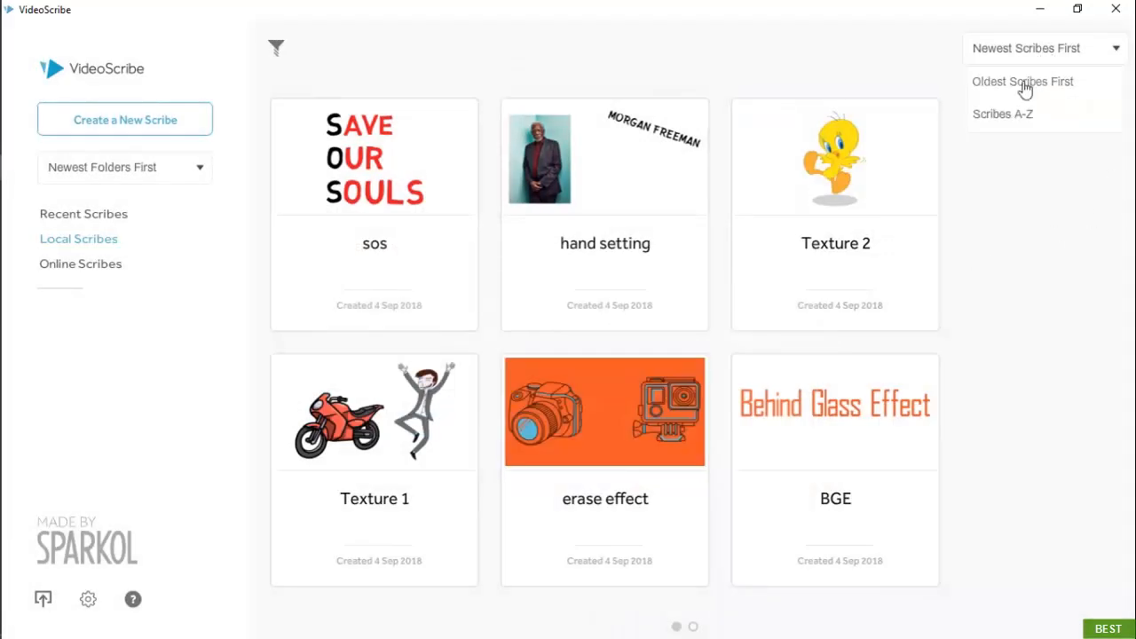
click(1023, 82)
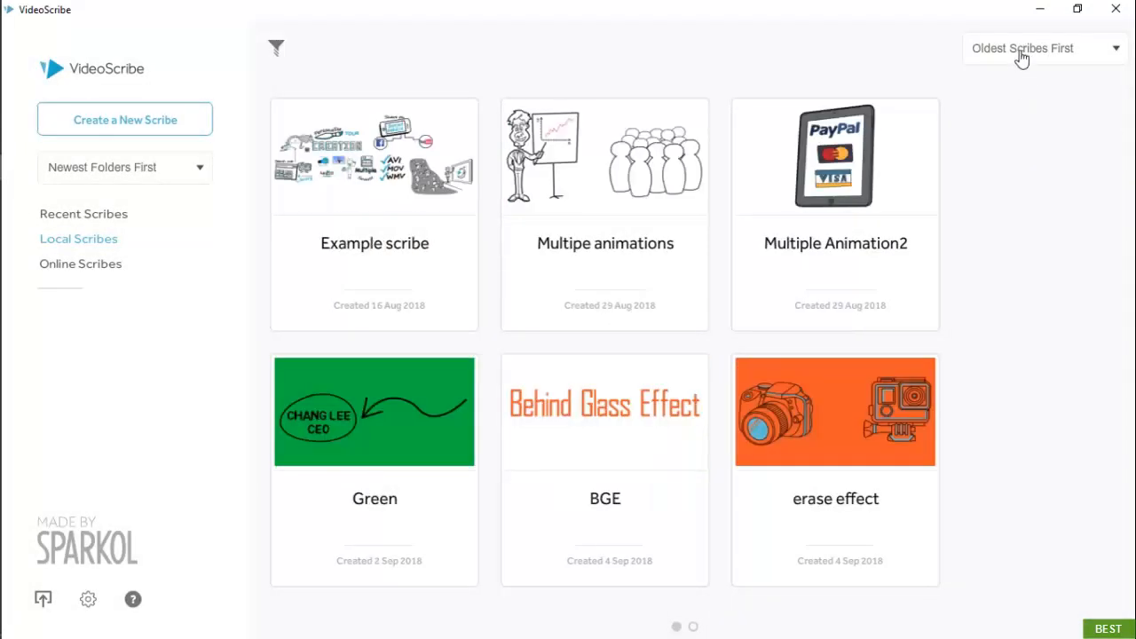
click(1022, 57)
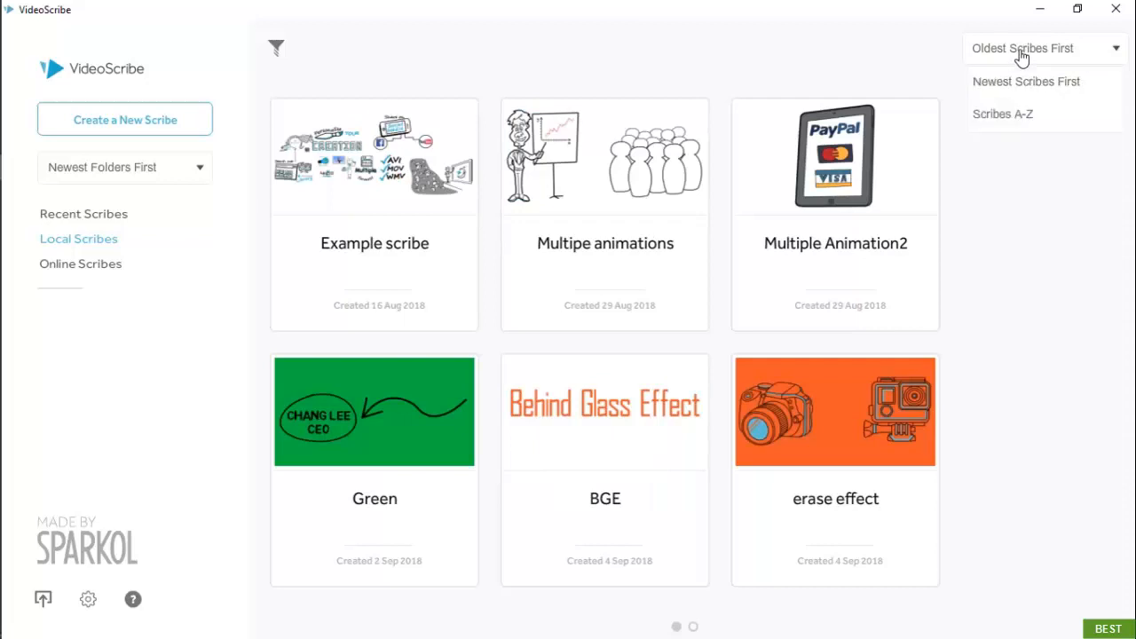
click(1012, 118)
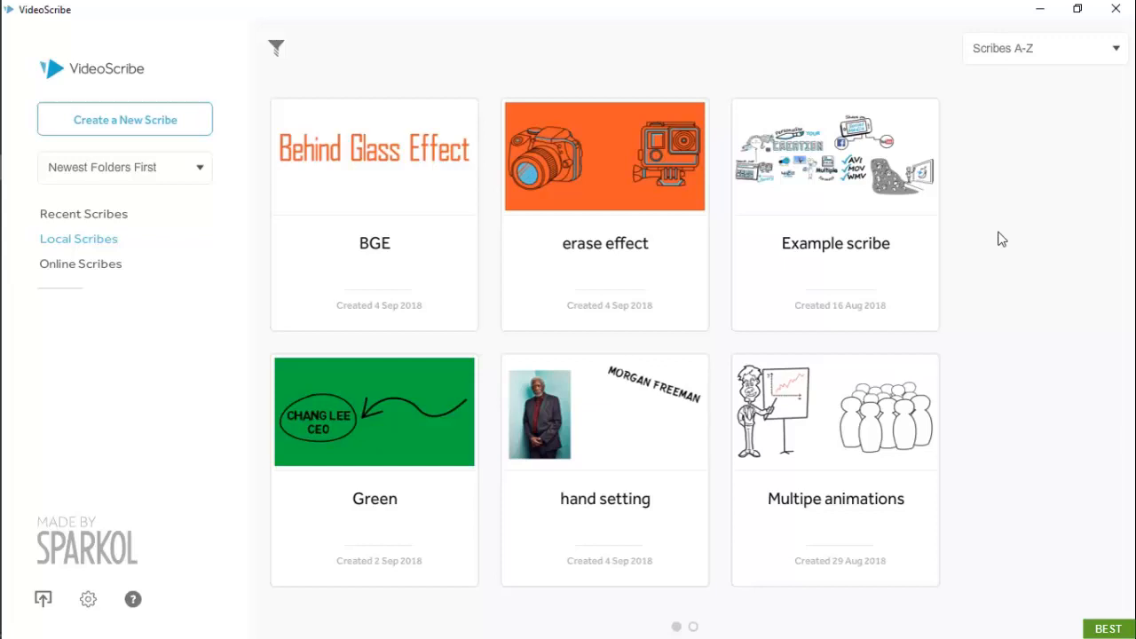
Look through the recent, local and online scribe lists, and return to the recent scribes.
mouse_move(893, 177)
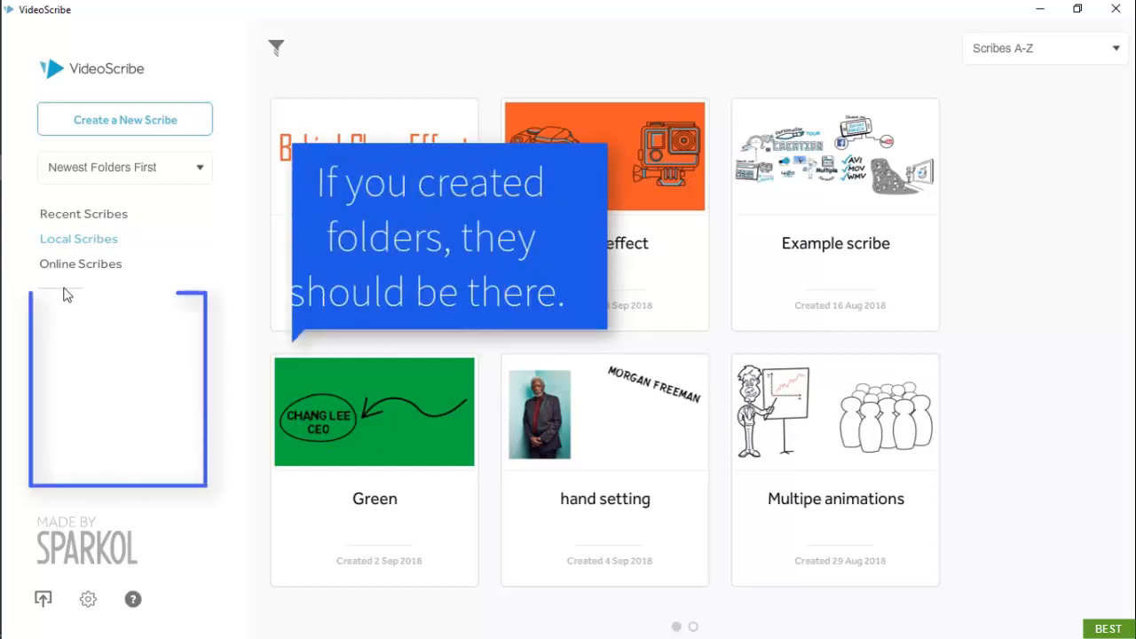
click(81, 218)
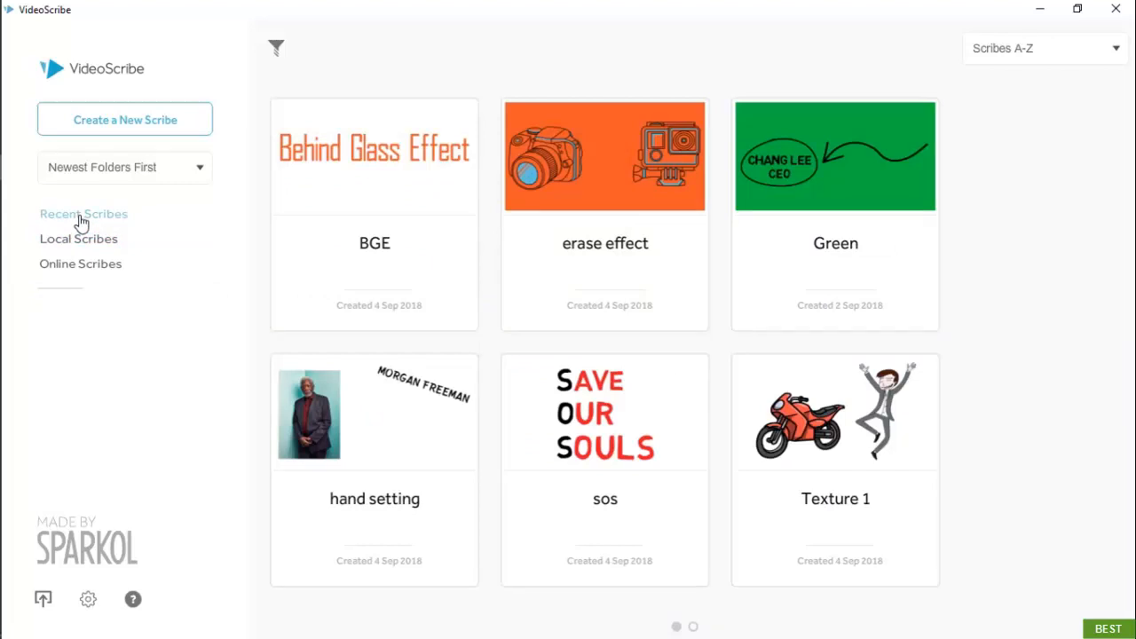
click(80, 242)
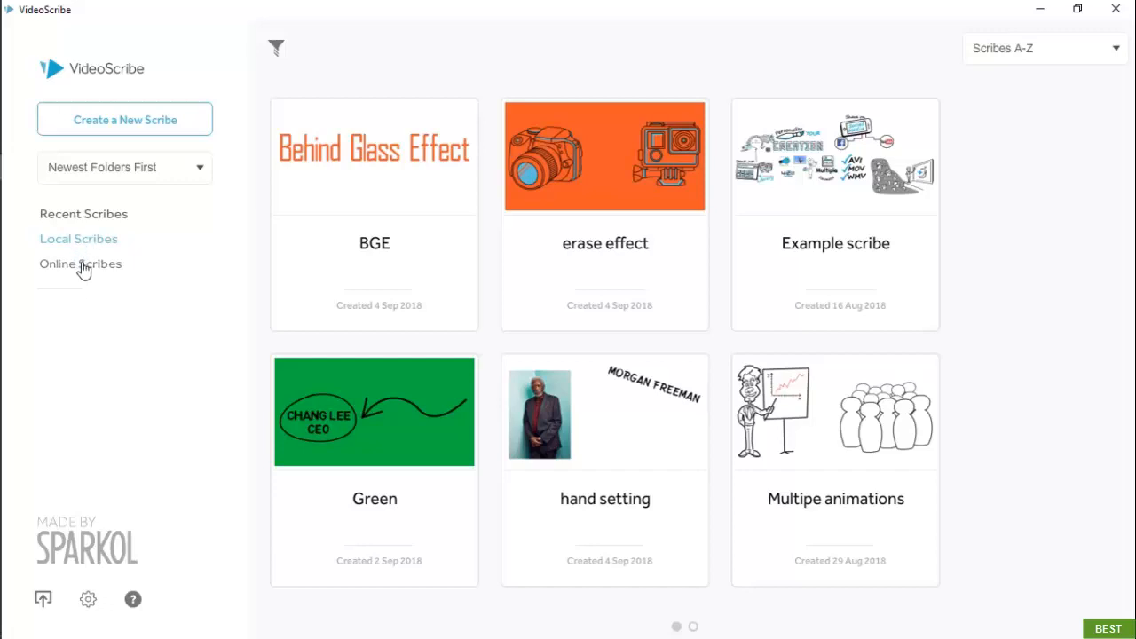
click(81, 265)
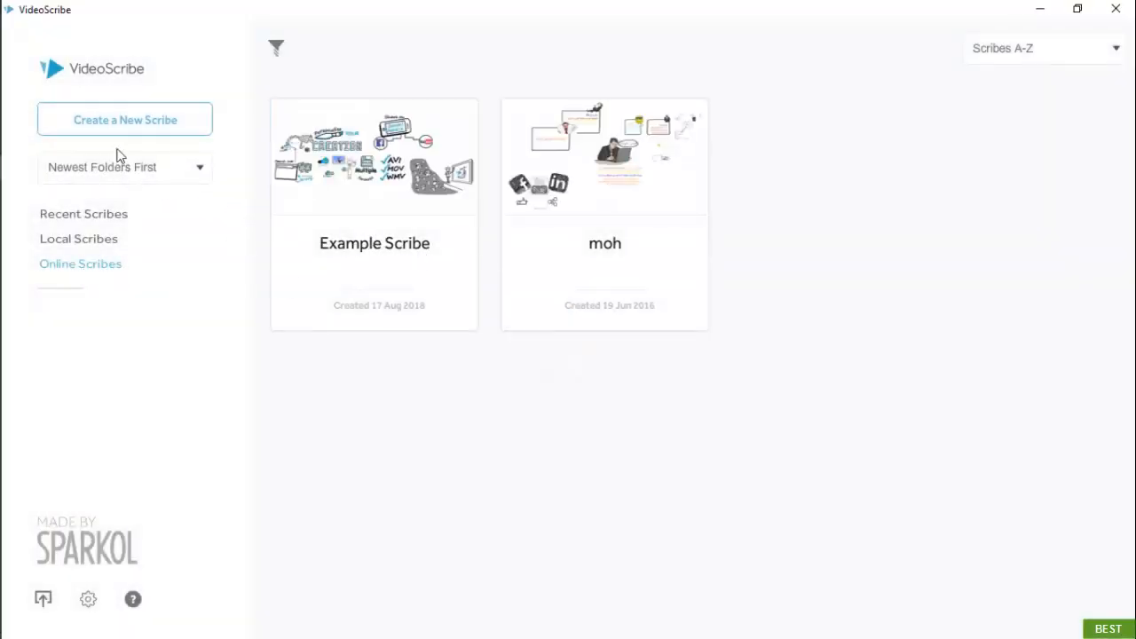
click(86, 218)
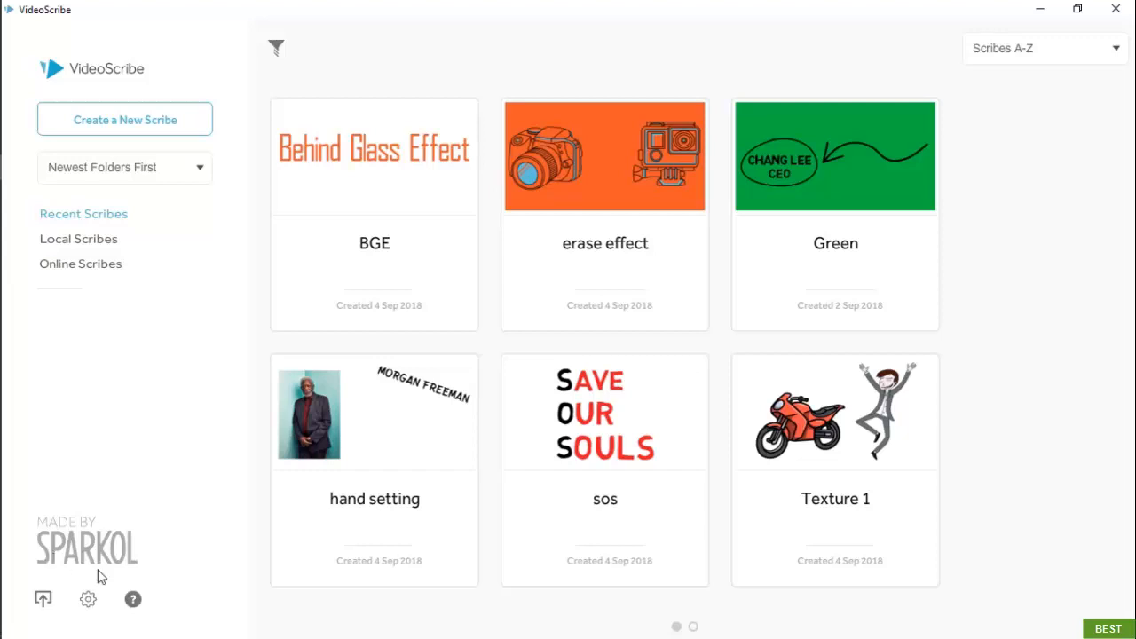
View the dialog for importing a scribe file and cancel it without importing anything.
click(43, 601)
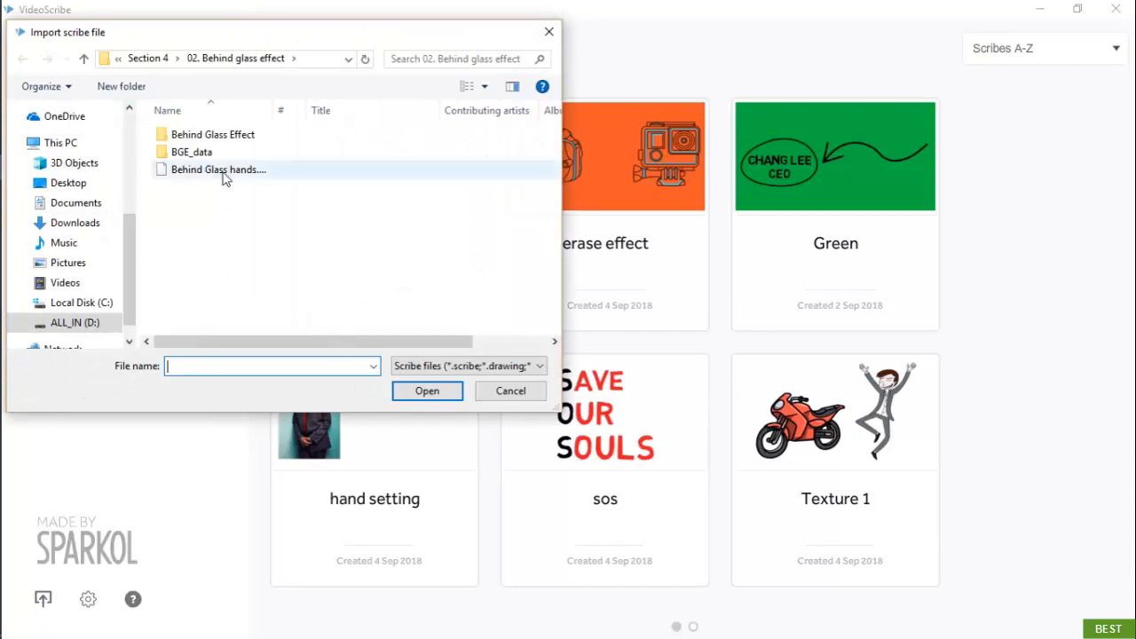
click(512, 393)
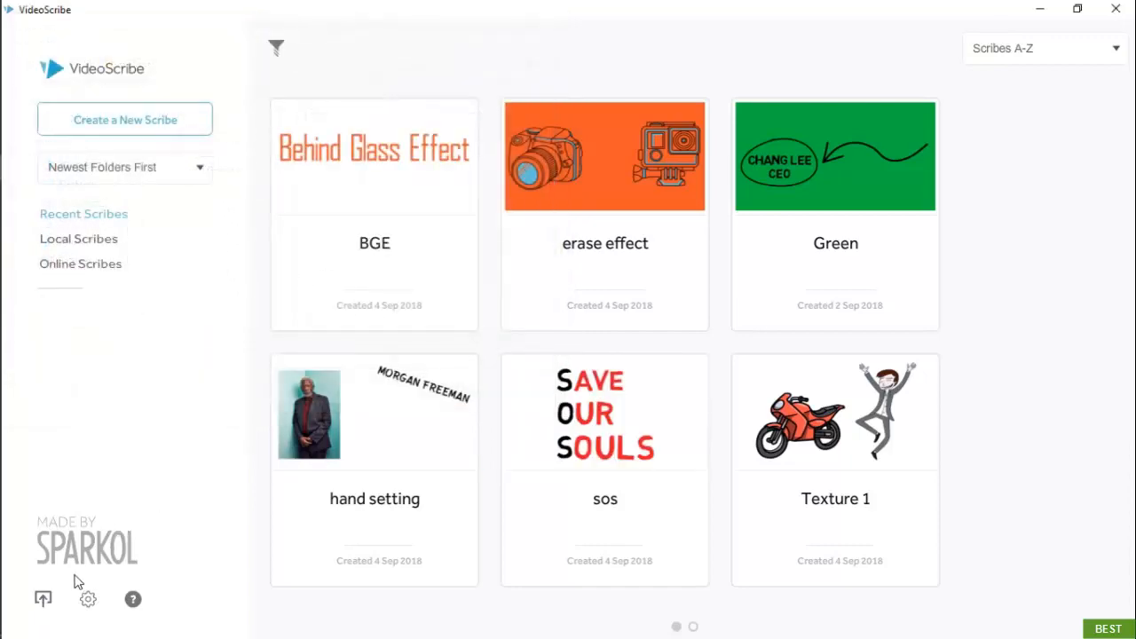
Open the user preferences, keep the language as English, and set the auto-save timing to 5 minutes.
click(87, 601)
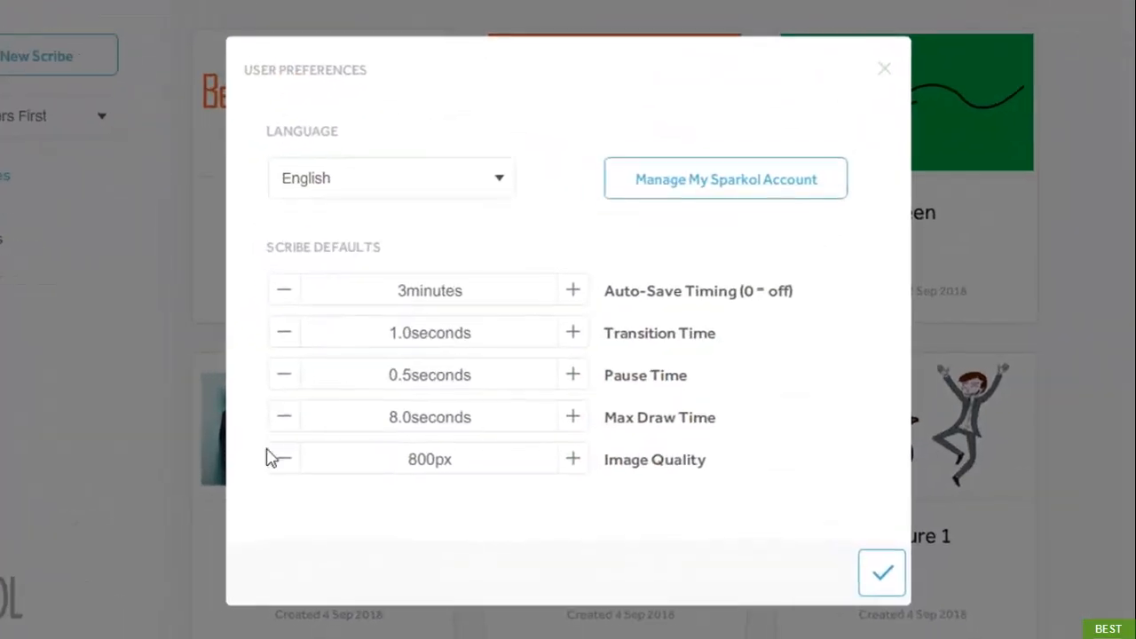
click(506, 208)
click(492, 175)
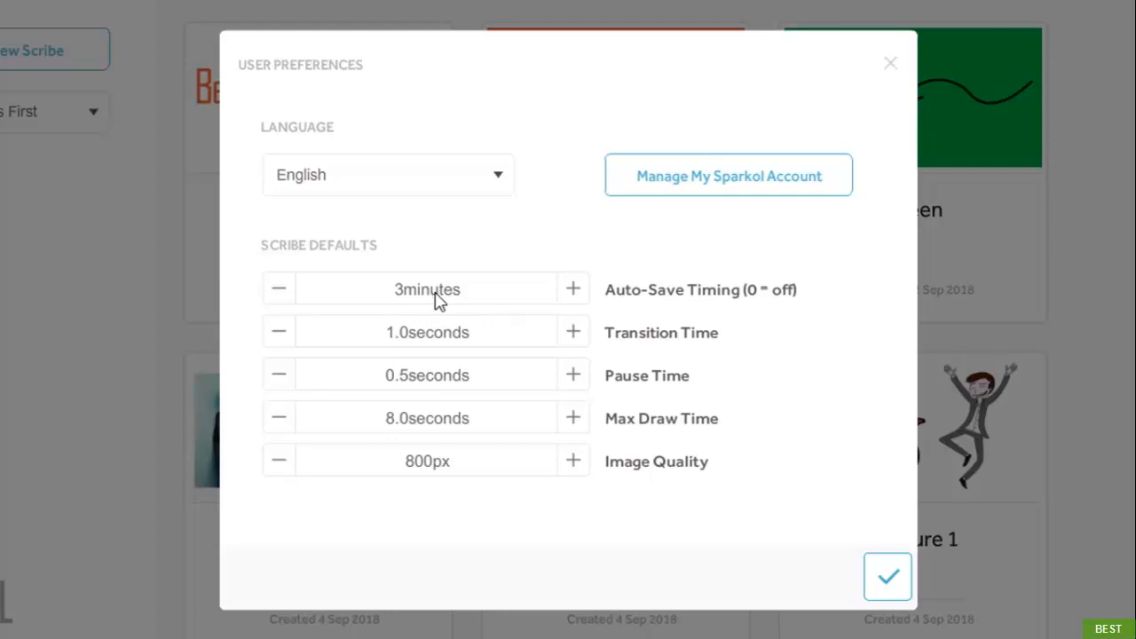
click(573, 291)
click(573, 291)
Set both the default transition time and the default pause time to 0.0 seconds.
click(277, 339)
click(278, 339)
click(293, 391)
Set the default max draw time to 3.0 seconds.
click(279, 418)
click(279, 418)
click(278, 418)
click(279, 418)
click(279, 418)
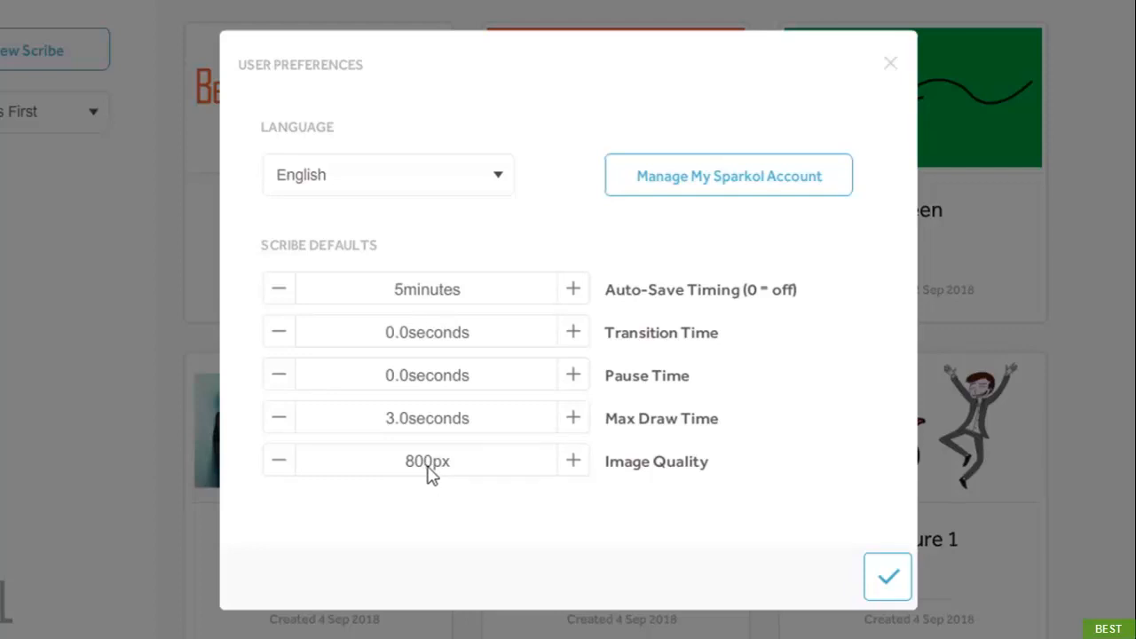
Set the default image quality to 2000 px and save the user preferences.
click(574, 460)
click(574, 460)
click(575, 460)
click(574, 459)
click(574, 461)
click(575, 460)
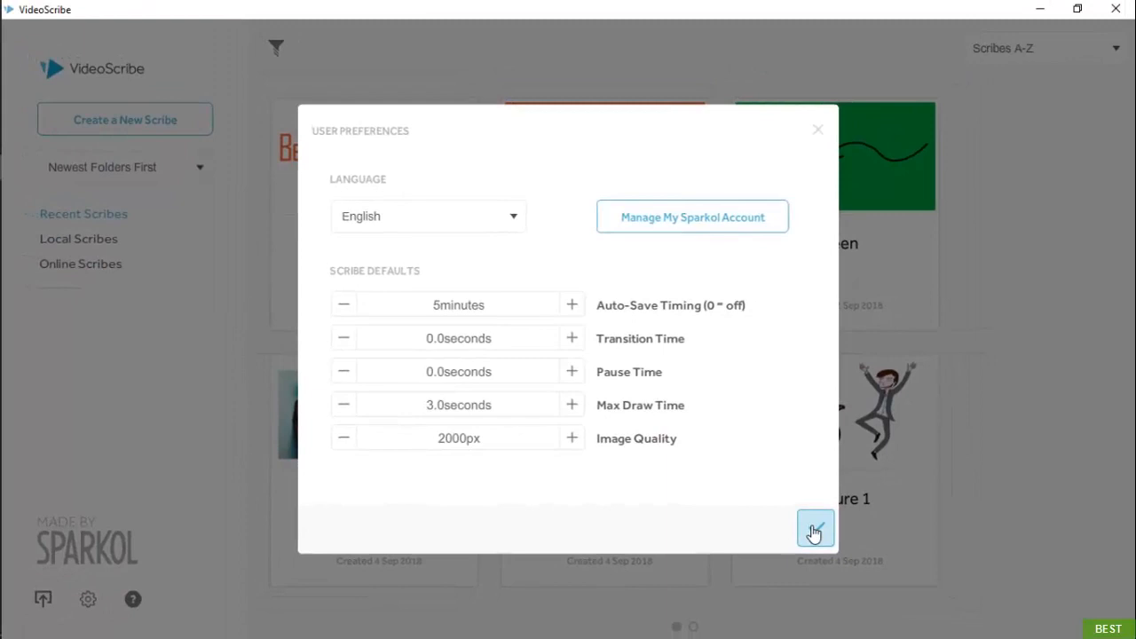
click(815, 531)
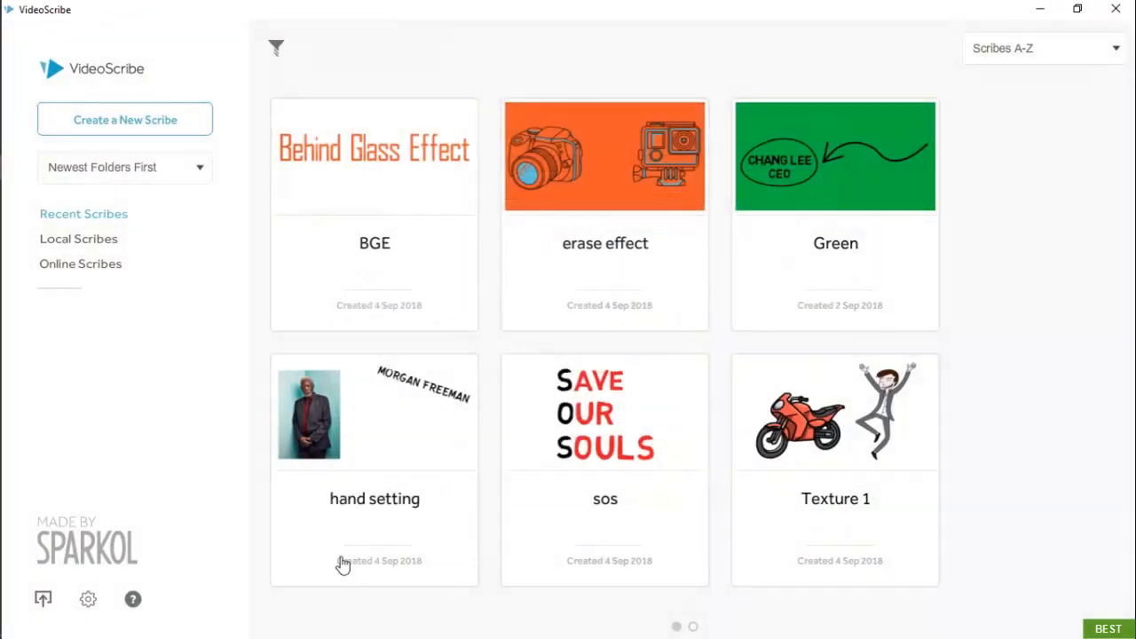
View the program's version information, close it, and create a new scribe.
click(132, 601)
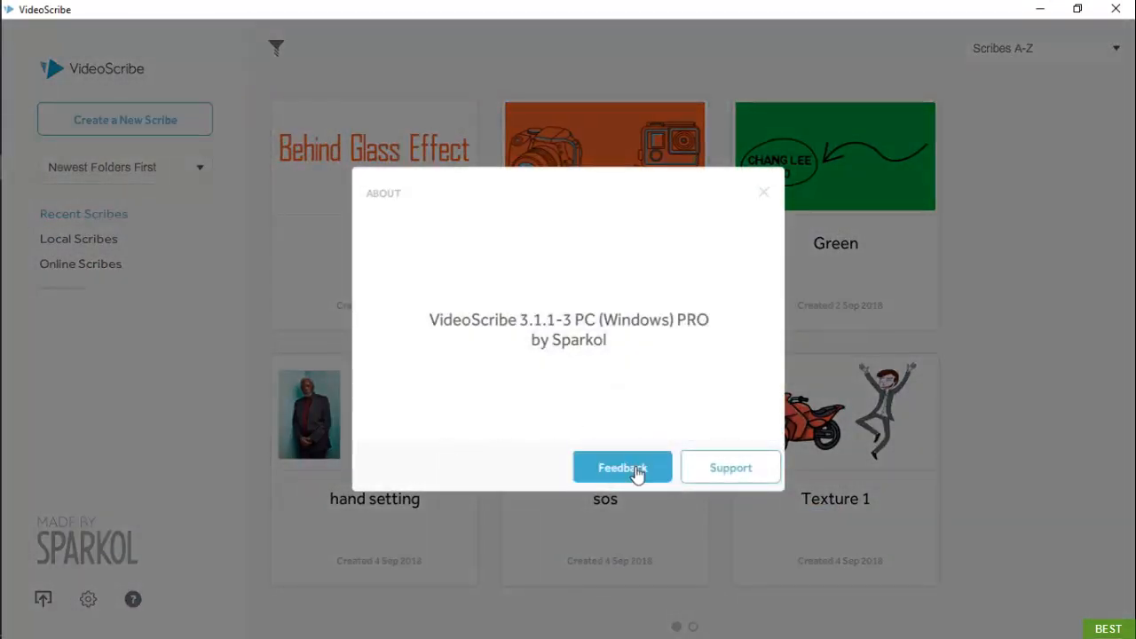
click(763, 192)
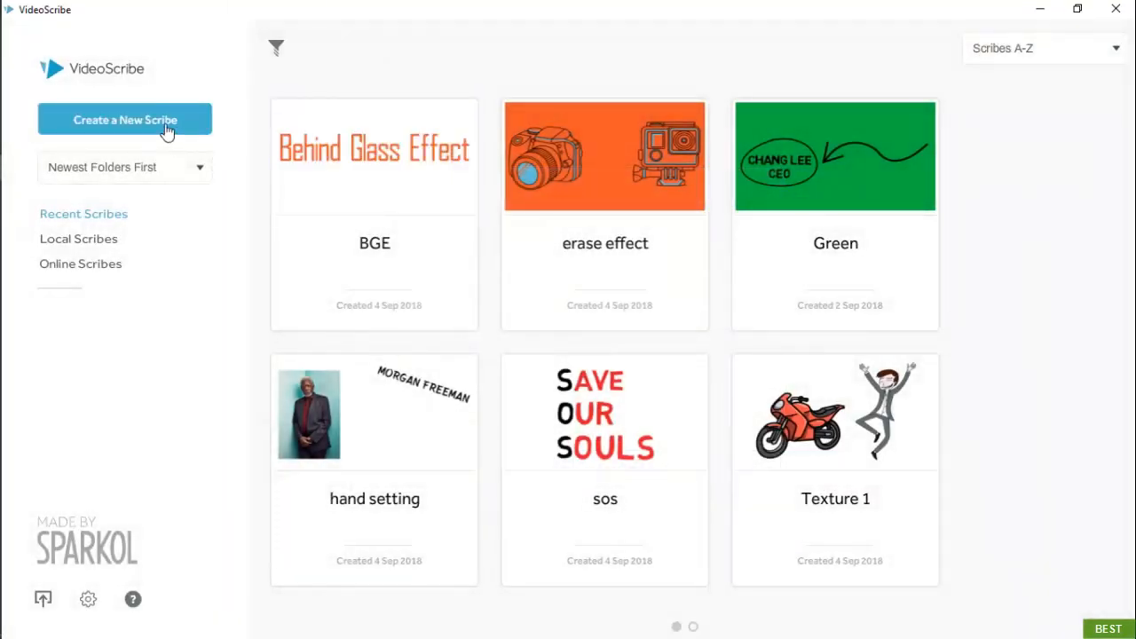
click(167, 131)
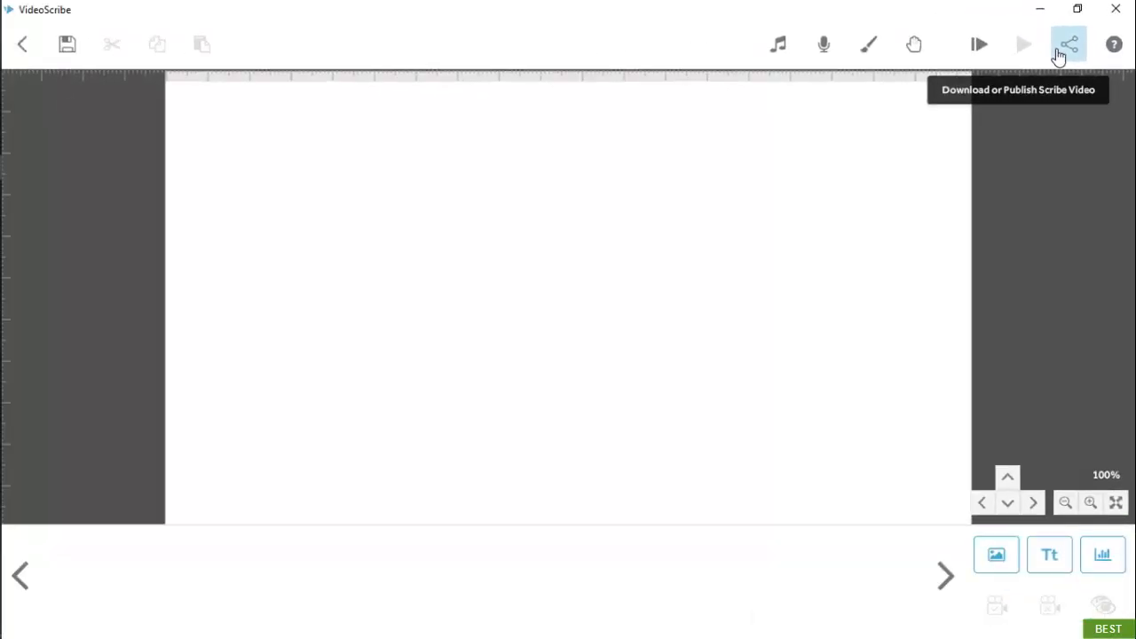
Try to publish the empty scribe as a video and to play it.
click(1058, 55)
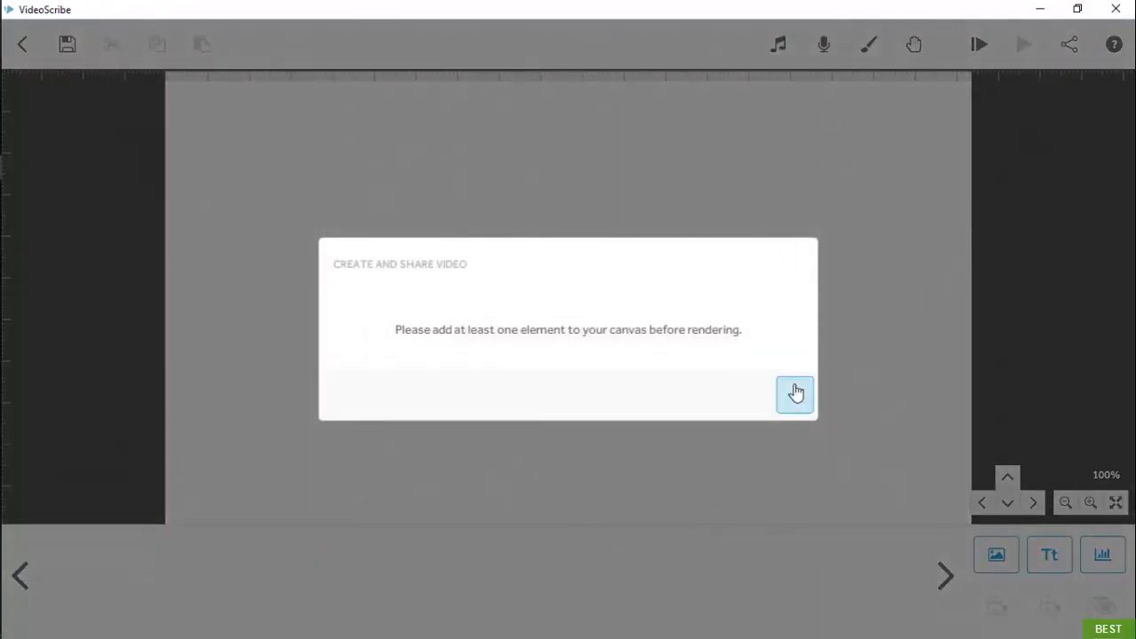
click(796, 394)
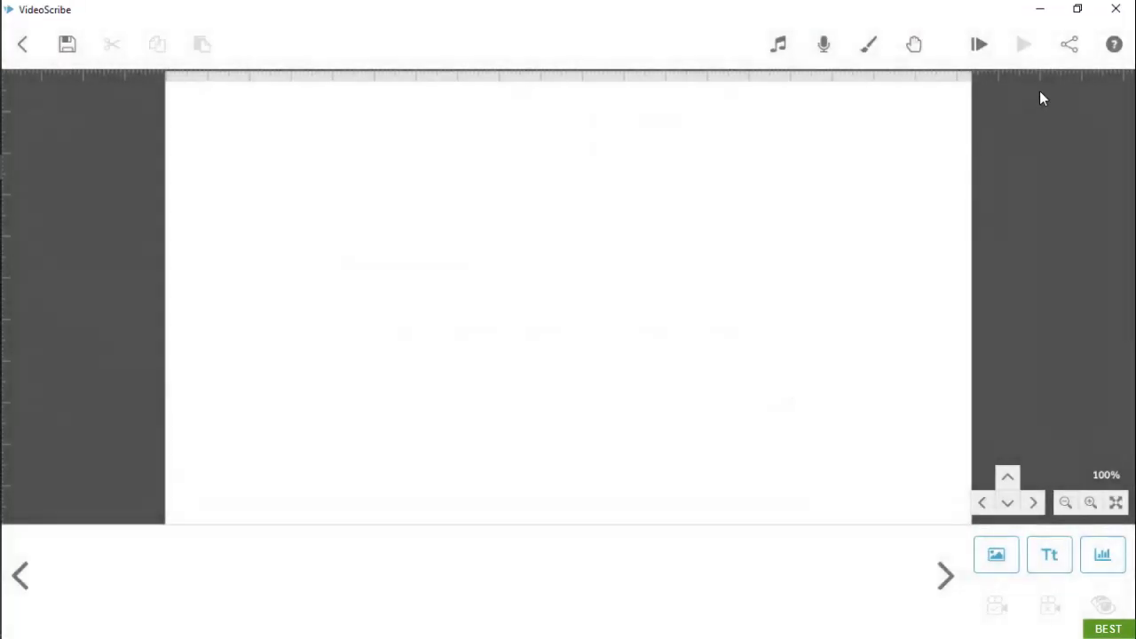
click(977, 55)
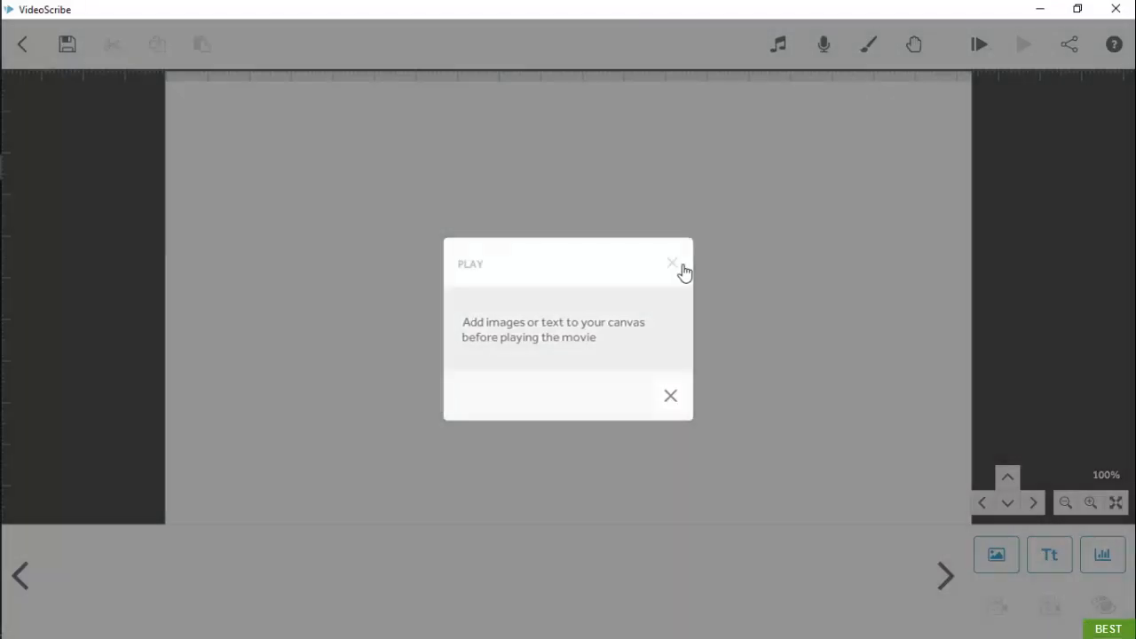
click(680, 266)
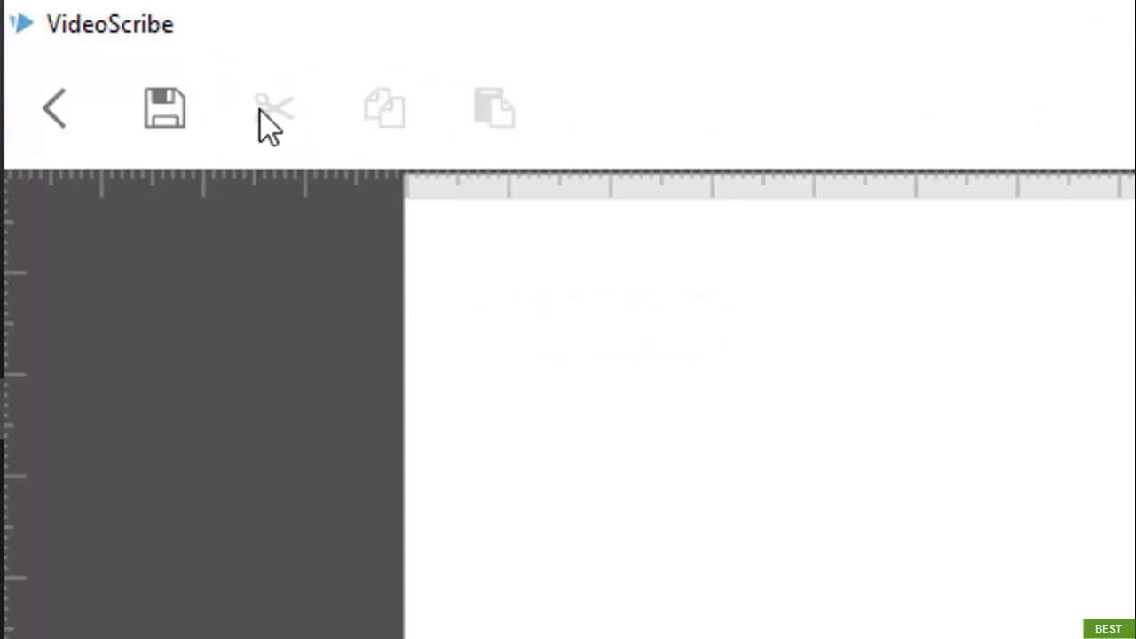
Start saving the scribe under the name test 1 and add a new folder named test group for it.
click(164, 108)
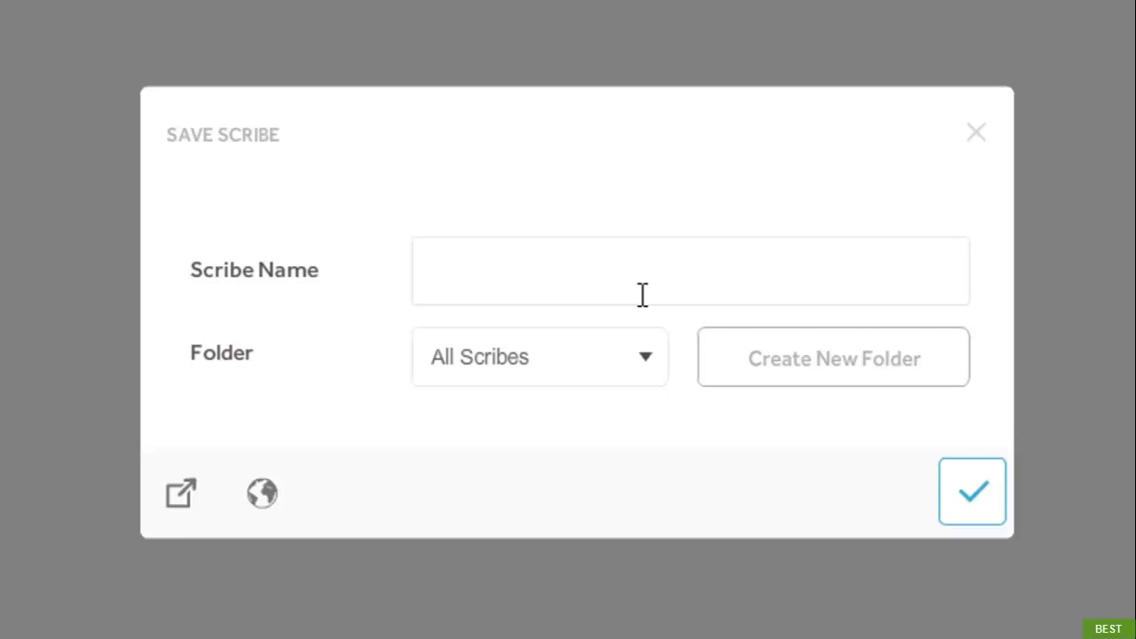
text(test 1)
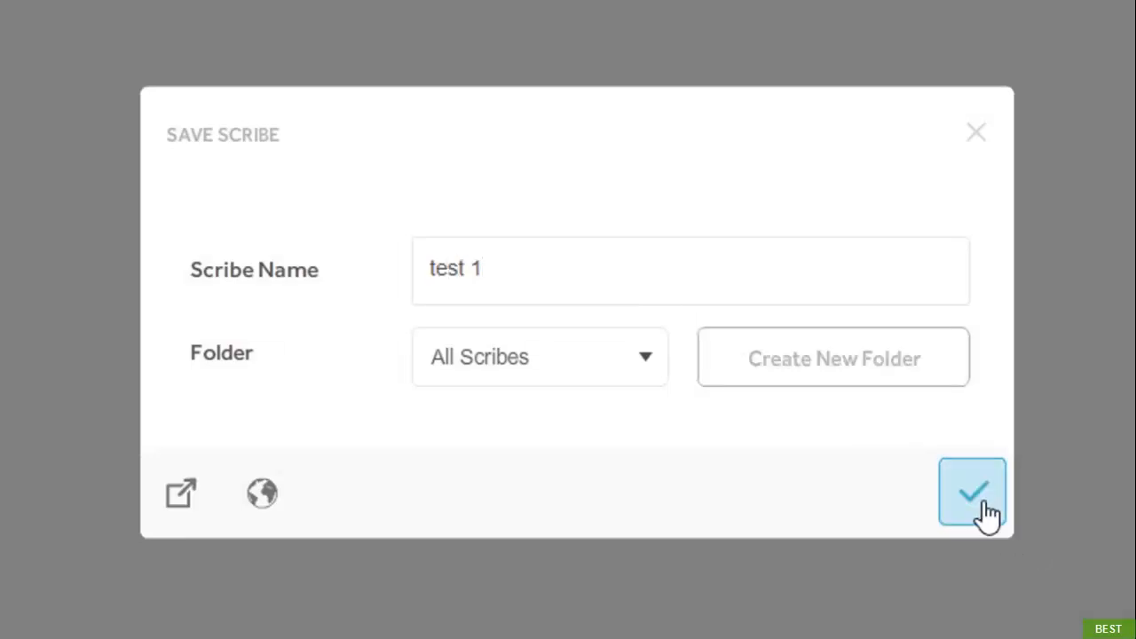
click(797, 371)
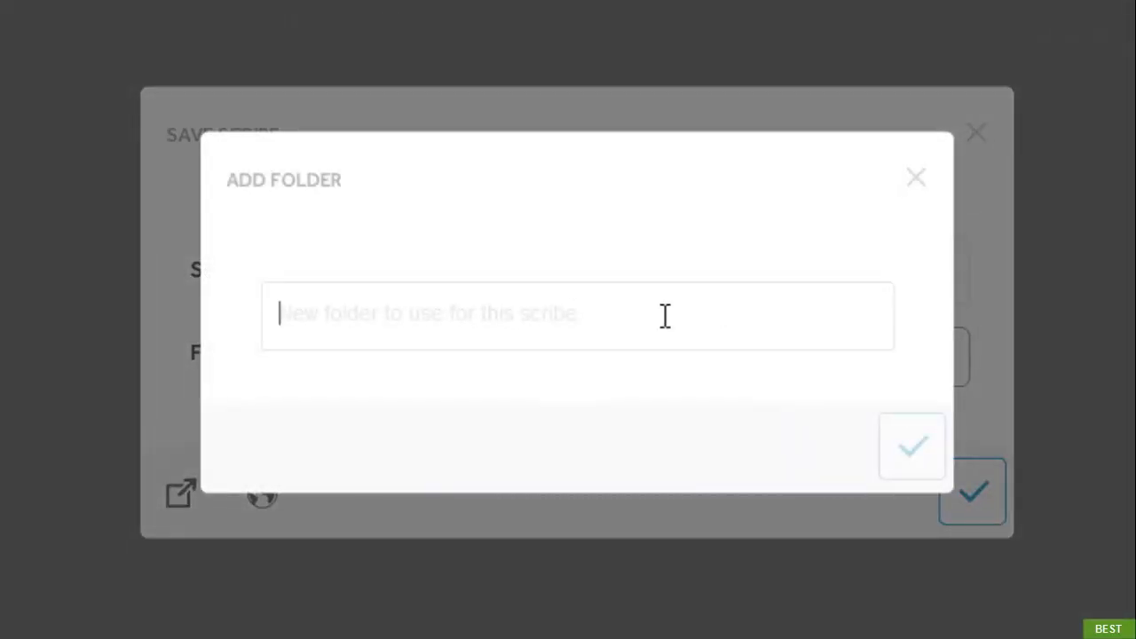
text(test gr)
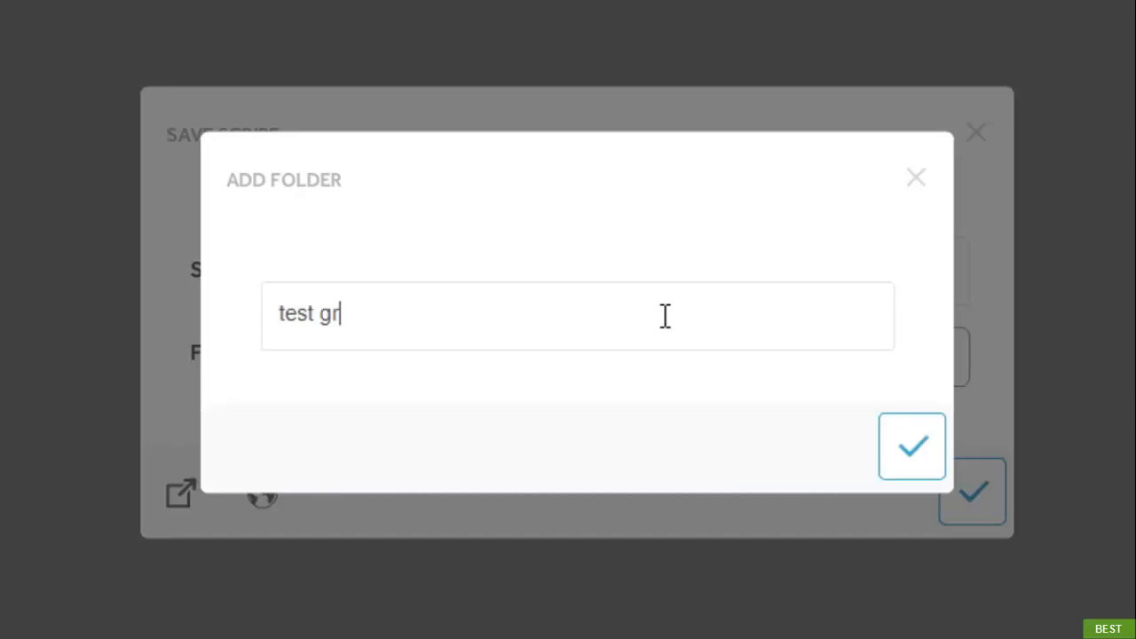
text(oup)
click(909, 449)
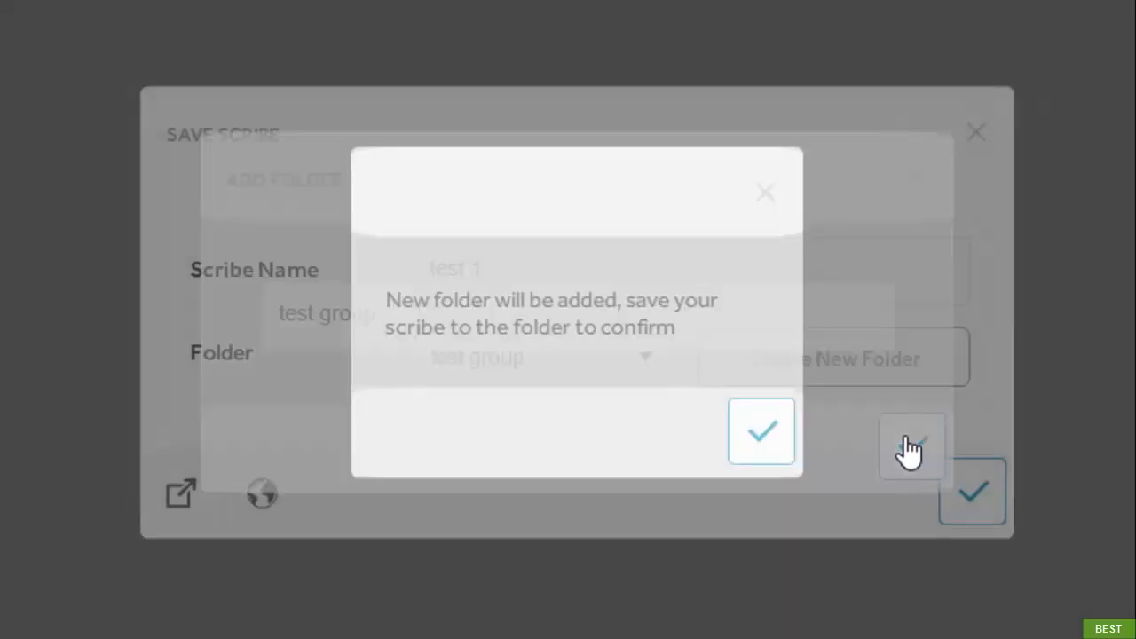
click(761, 431)
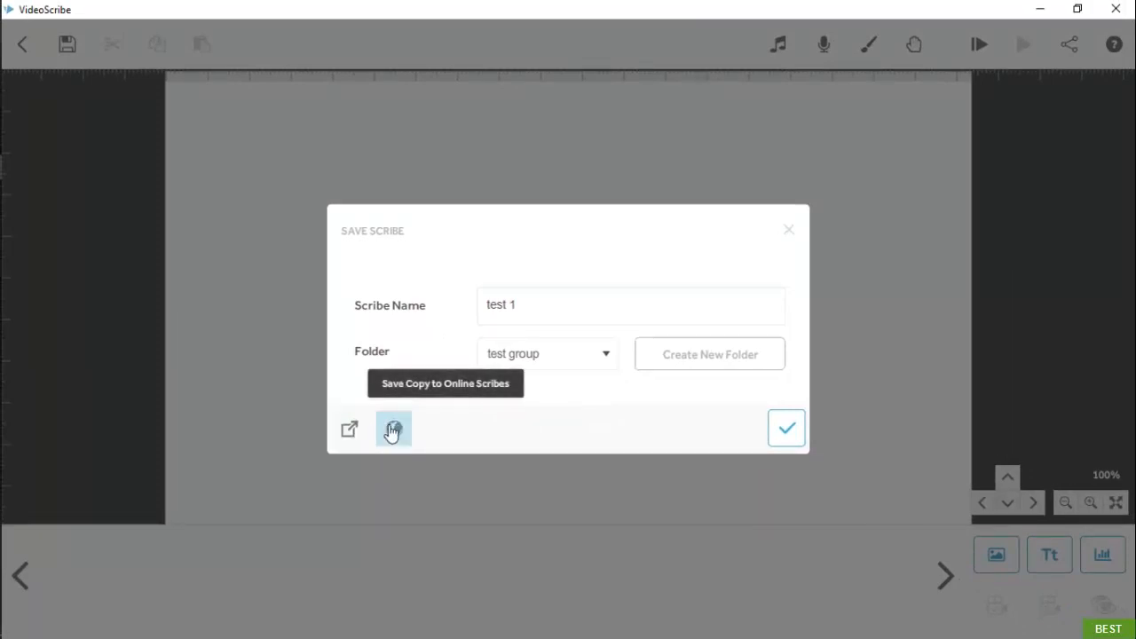
Save a copy of the scribe to the online scribes and acknowledge the save.
click(393, 432)
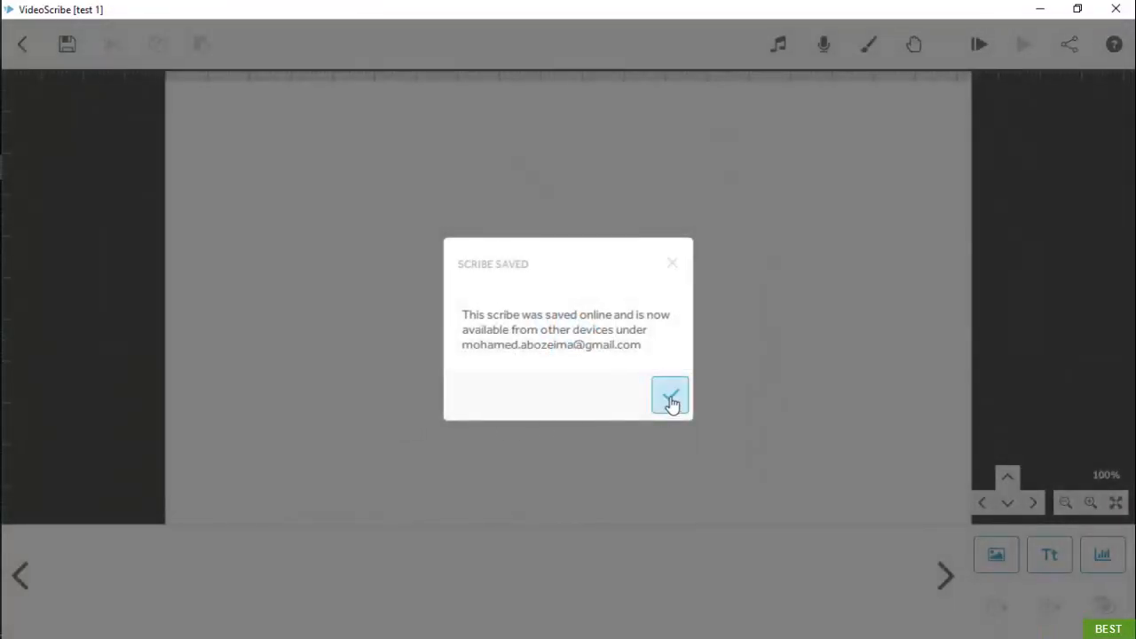
click(672, 403)
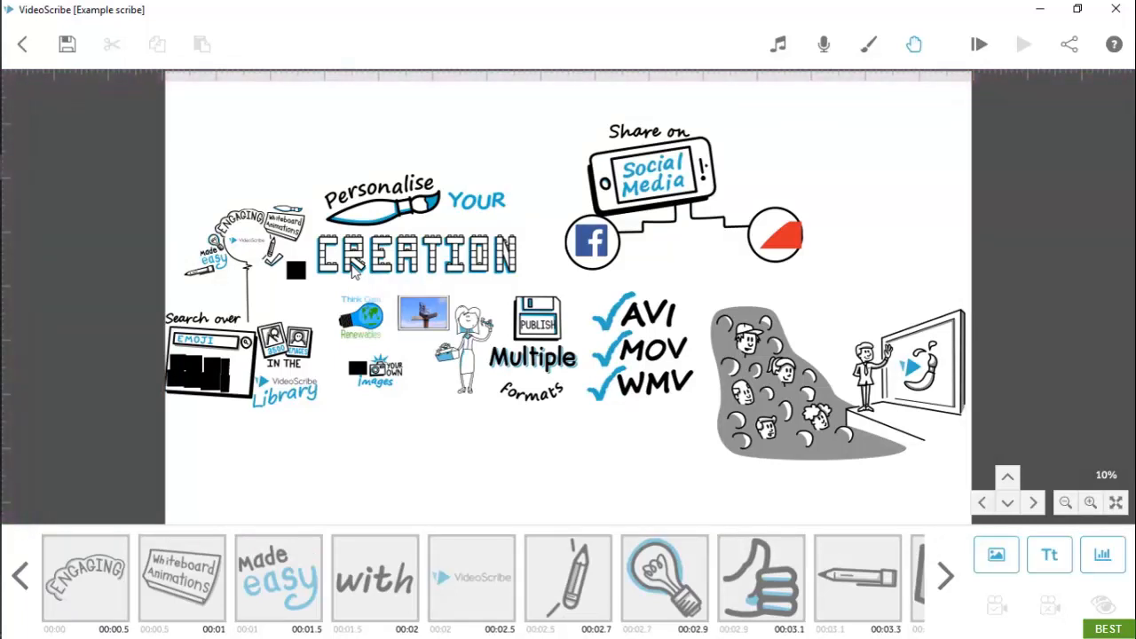
Examine the Example scribe's canvas by shifting it sideways, zooming in and out, and fitting the whole scribe in view.
click(982, 502)
click(982, 502)
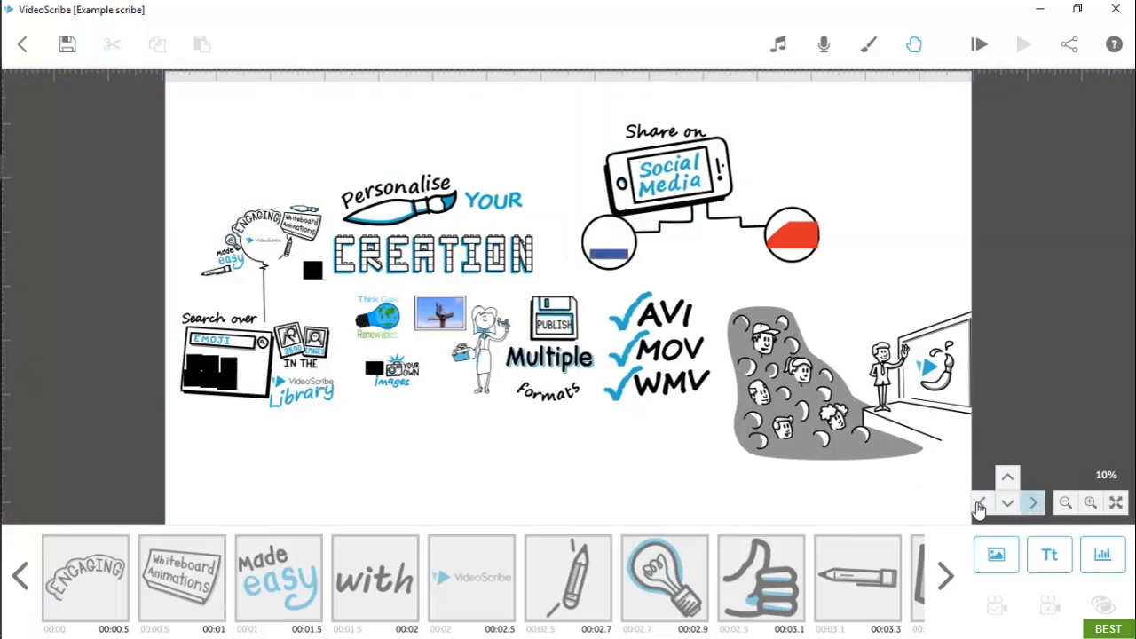
click(982, 503)
click(982, 502)
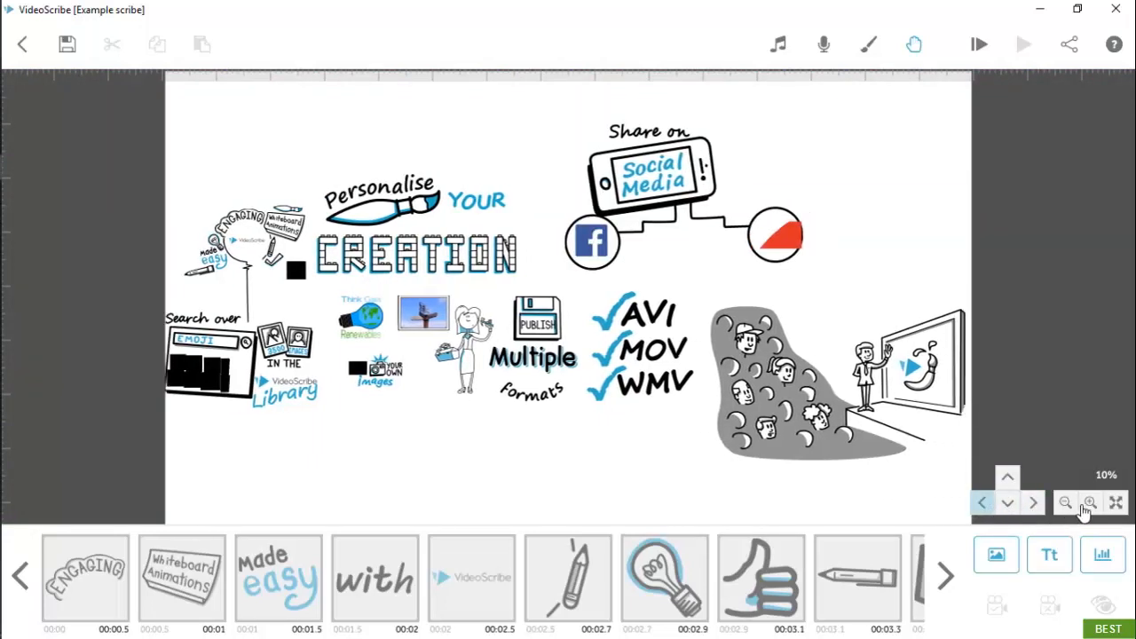
click(1089, 506)
click(1089, 506)
click(1066, 506)
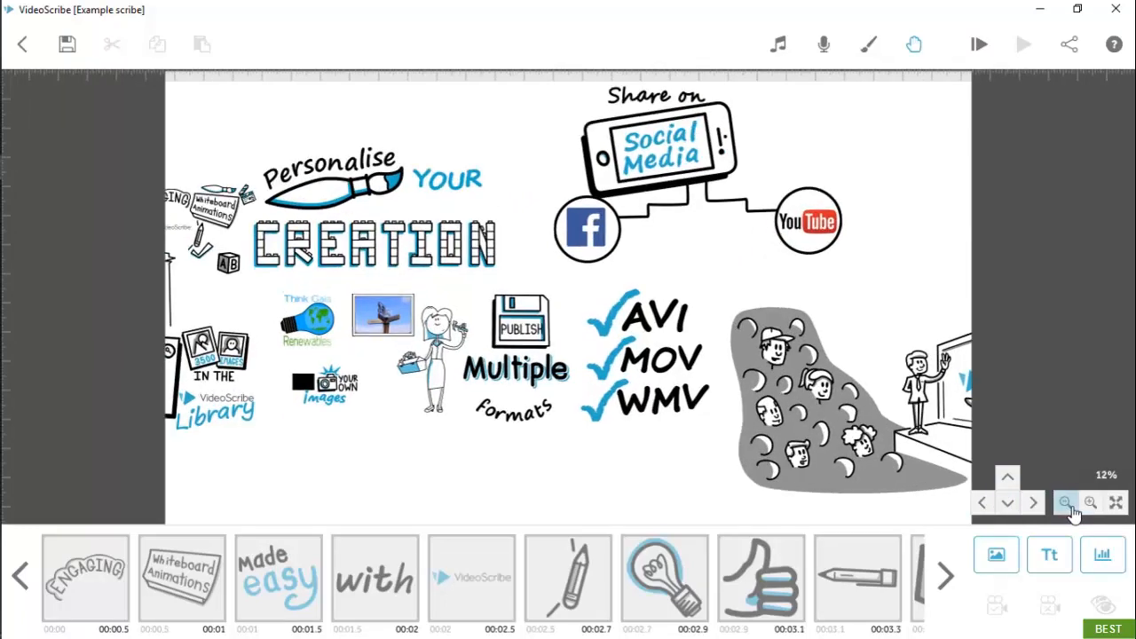
click(1066, 506)
click(1117, 504)
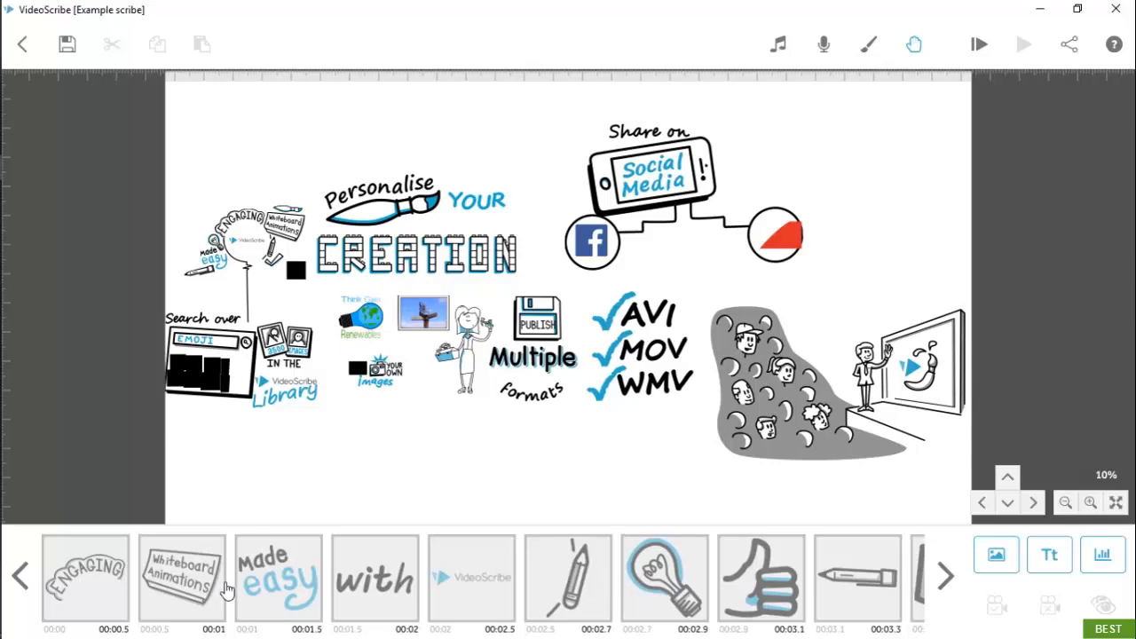
Step through the first timeline elements from ENGAGING to the light bulb, and centre the canvas on the light bulb.
click(83, 581)
click(218, 577)
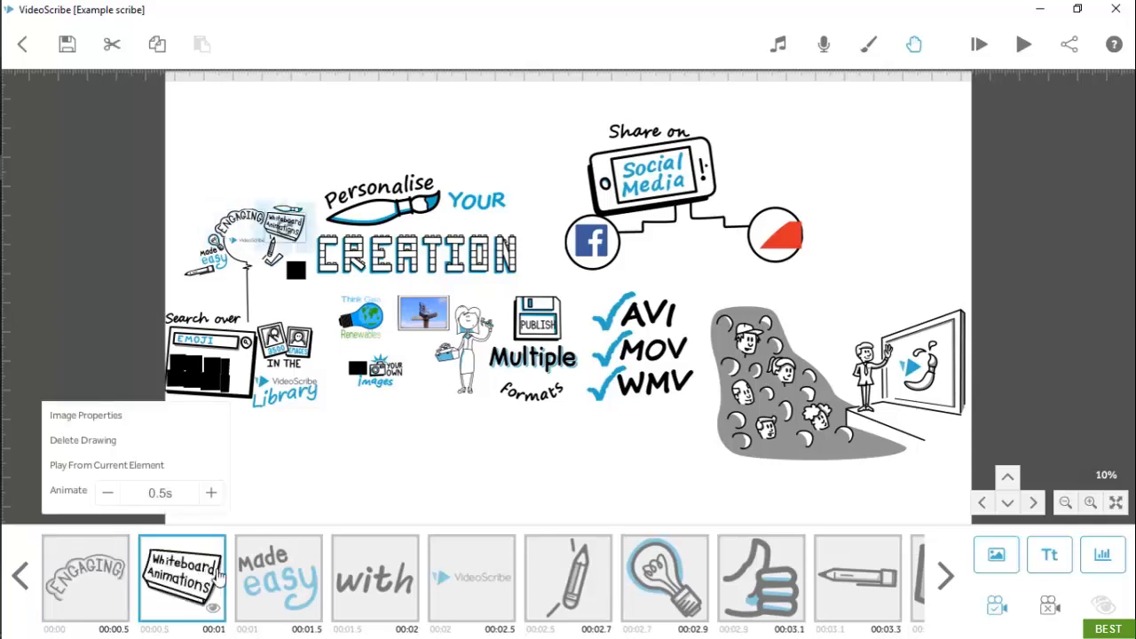
click(283, 573)
click(346, 568)
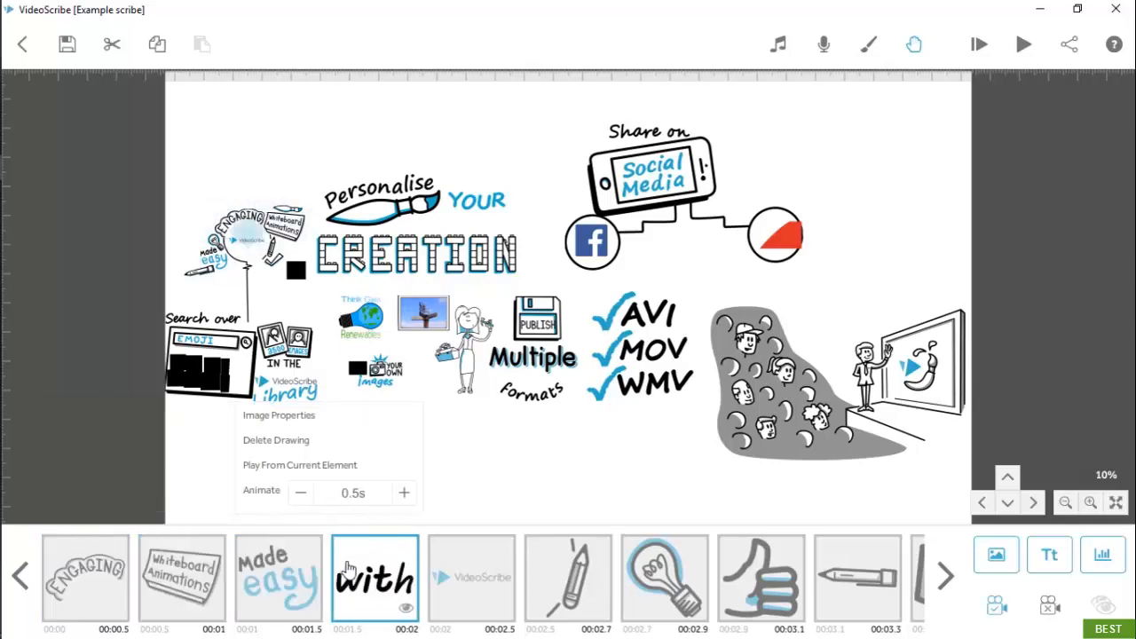
click(446, 568)
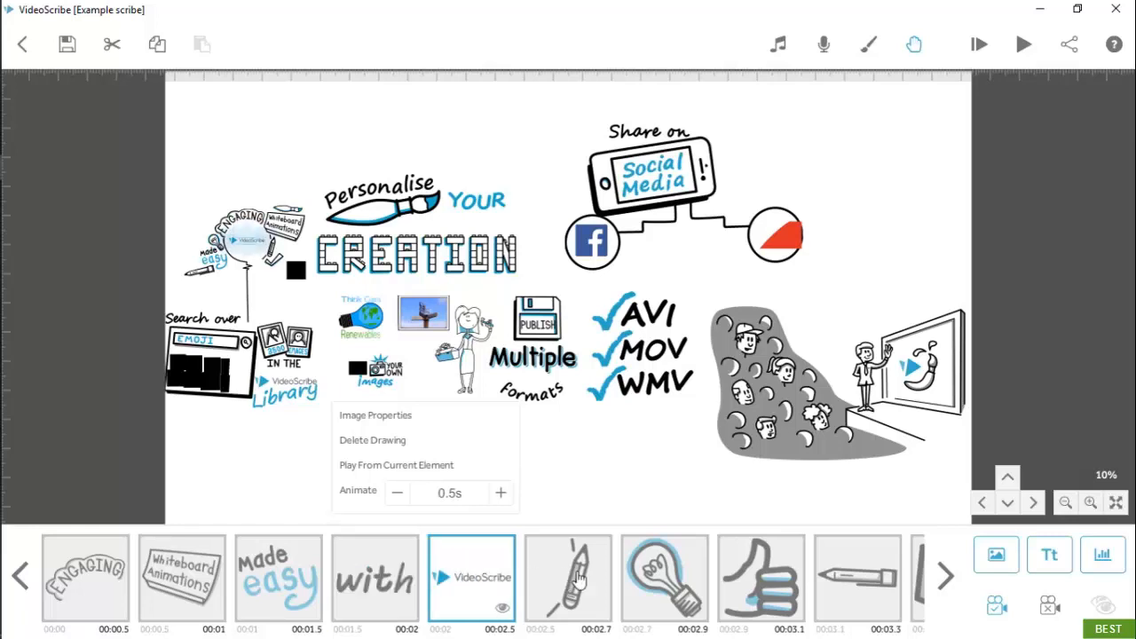
click(575, 579)
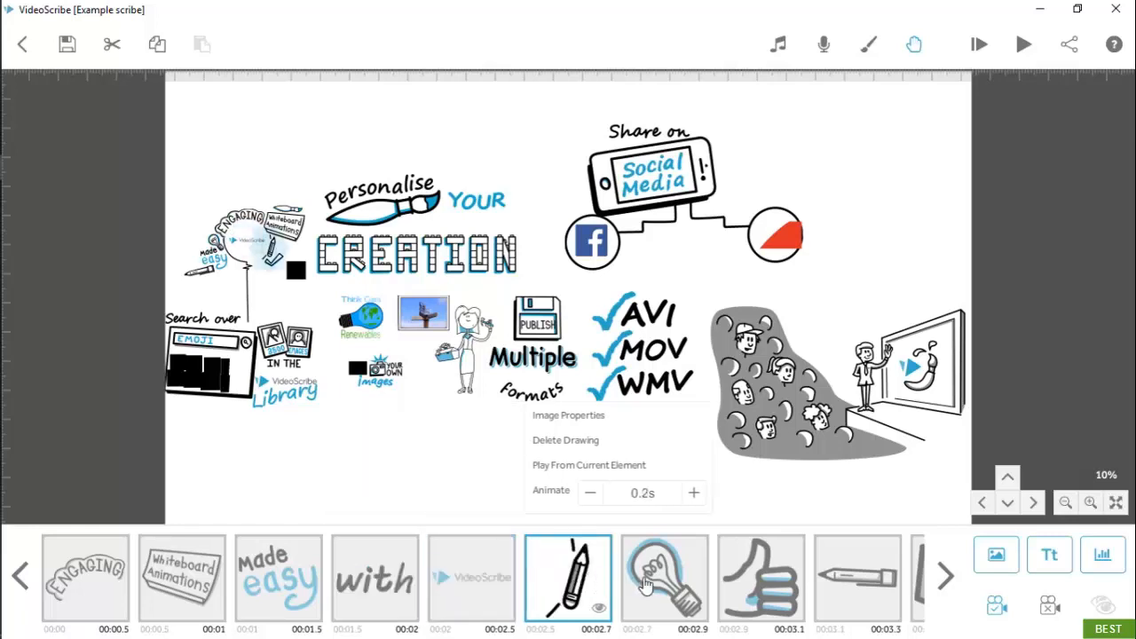
click(632, 582)
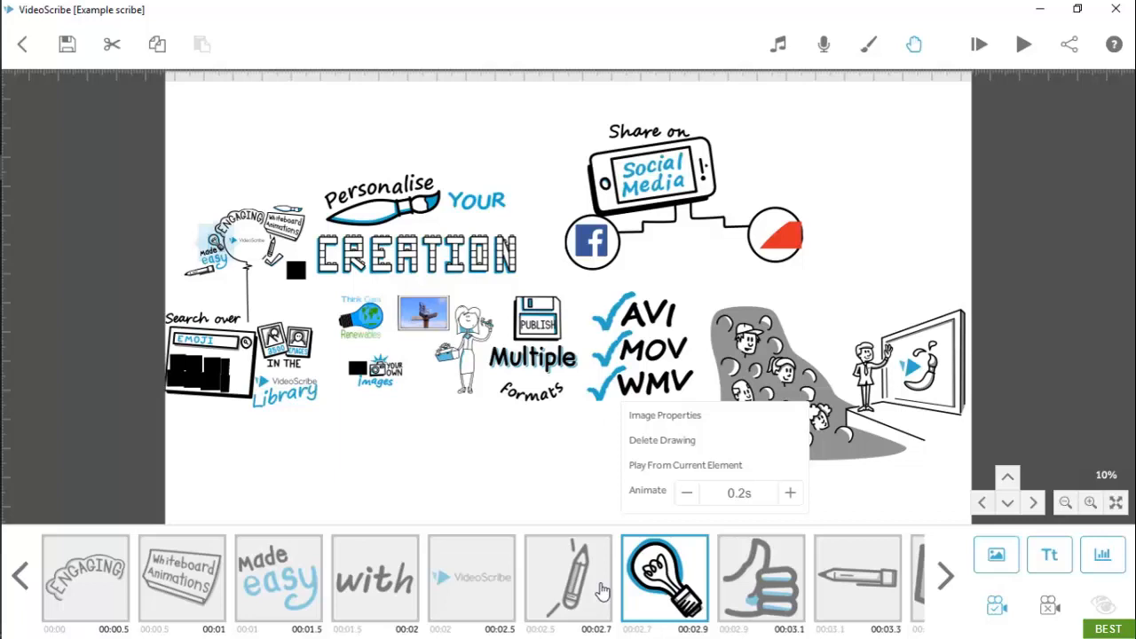
click(672, 568)
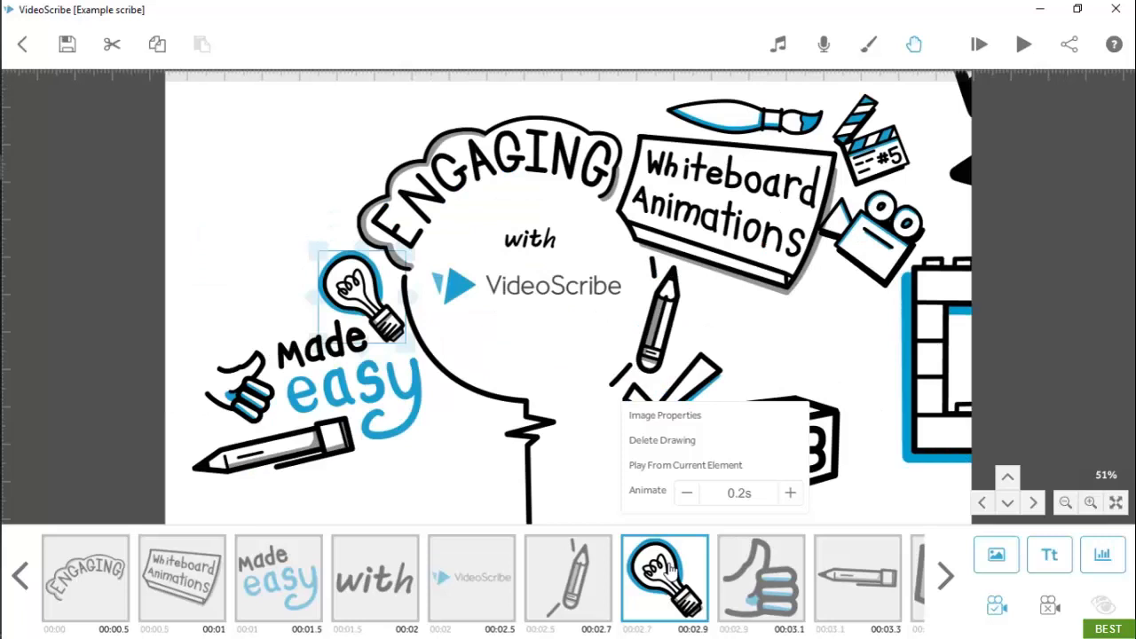
Try out hiding and showing the pencil element repeatedly, leaving it shown.
click(563, 619)
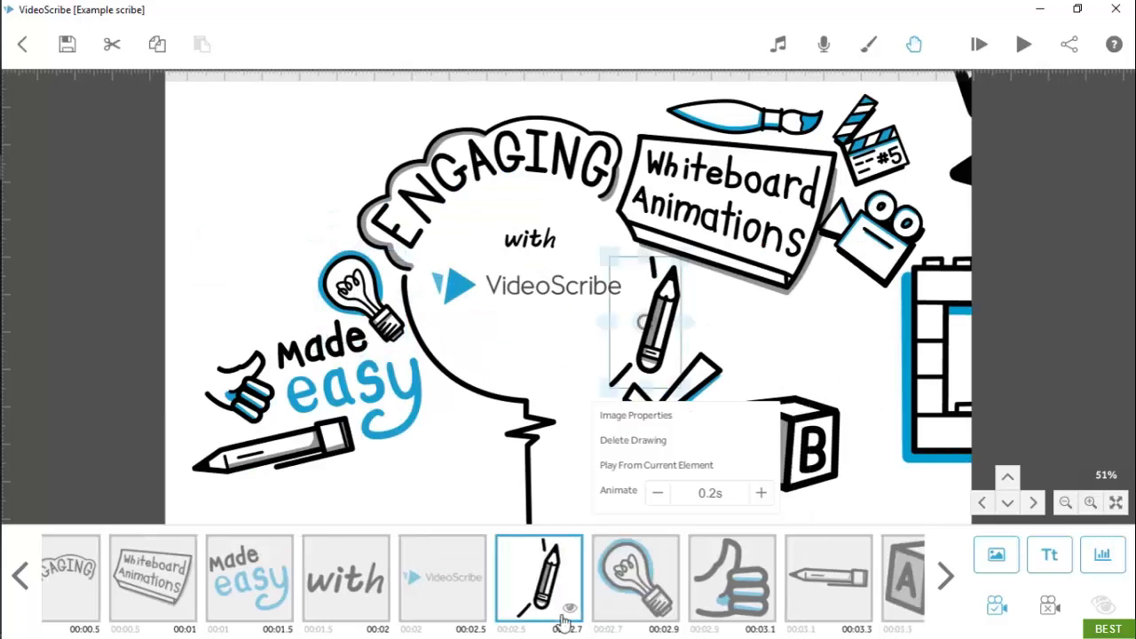
click(571, 613)
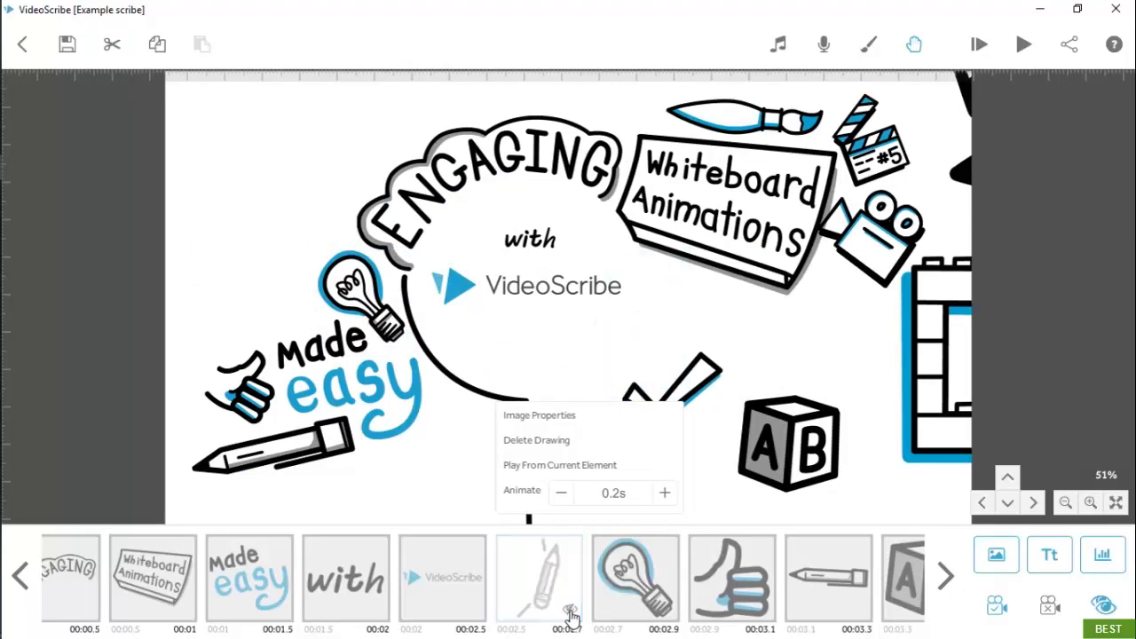
click(571, 612)
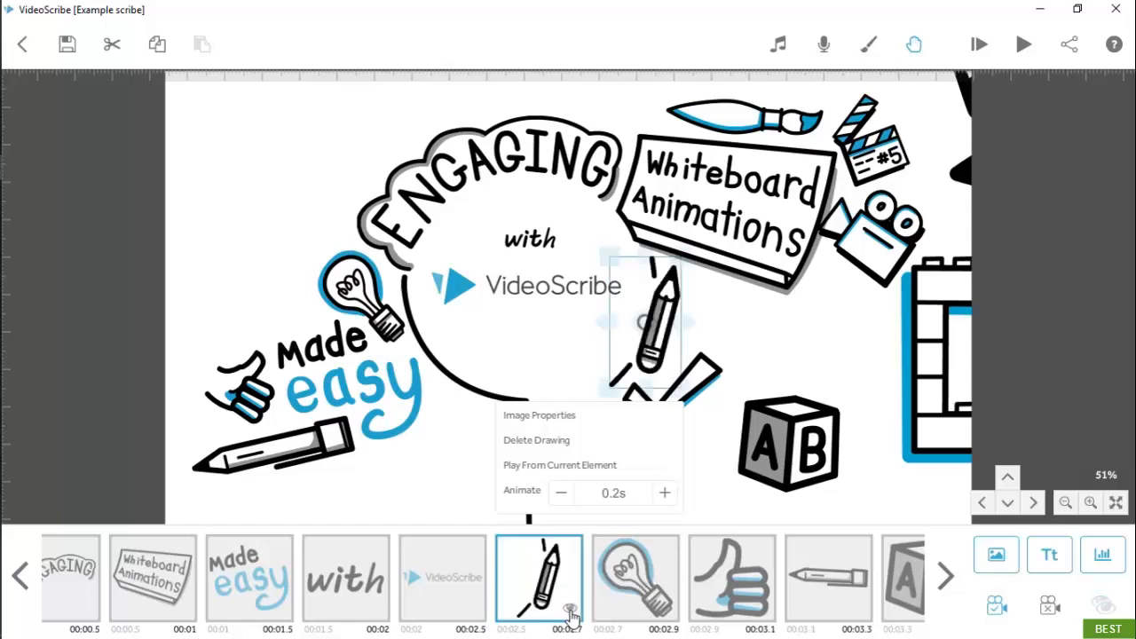
click(570, 613)
click(571, 613)
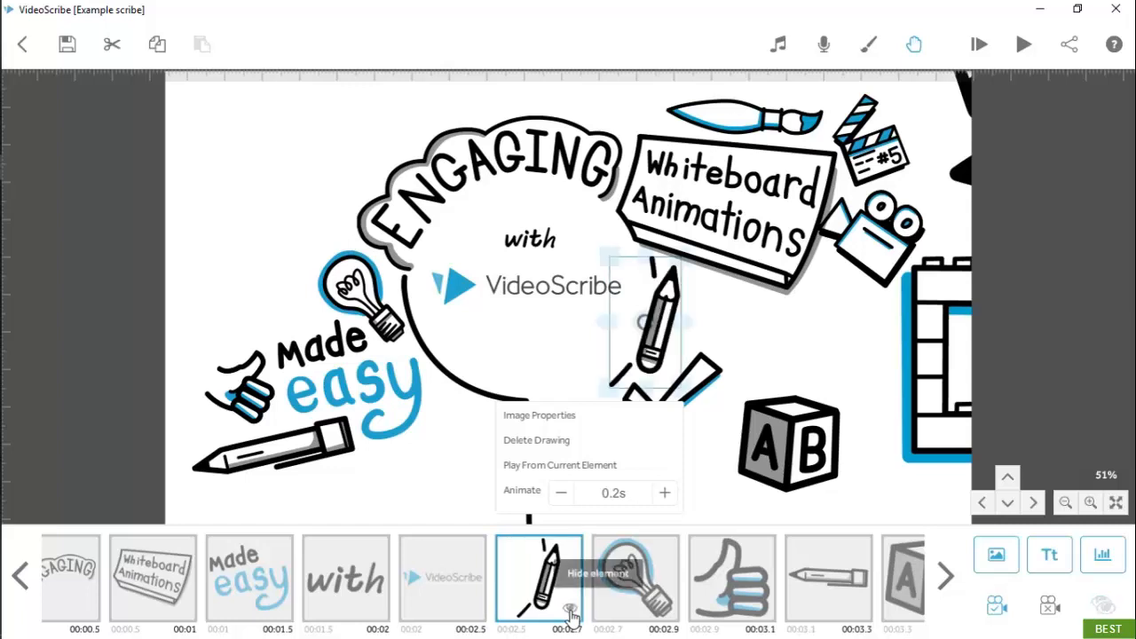
click(571, 612)
click(570, 612)
click(571, 612)
click(571, 612)
click(571, 612)
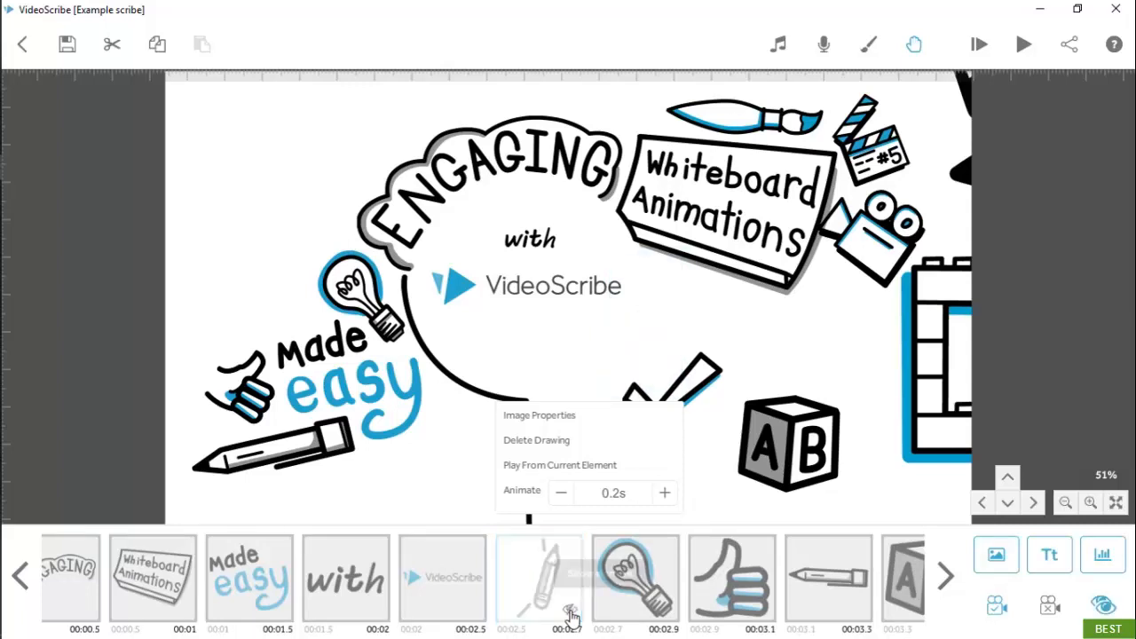
click(571, 613)
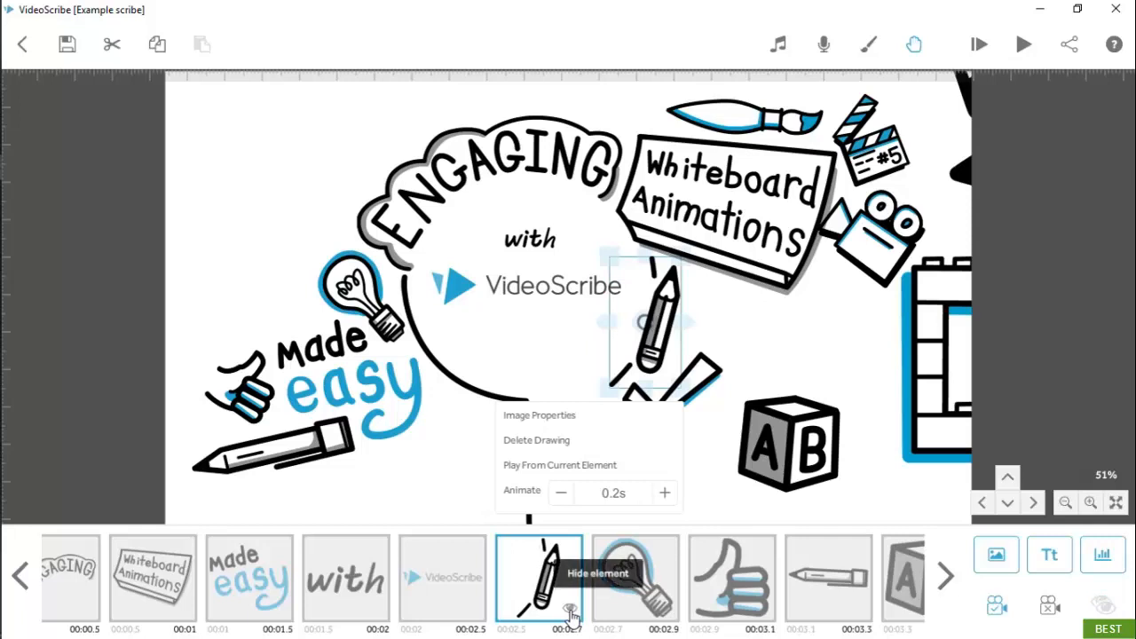
Hide the light bulb and pencil elements, and reveal all hidden elements at once.
click(667, 614)
click(668, 614)
click(668, 614)
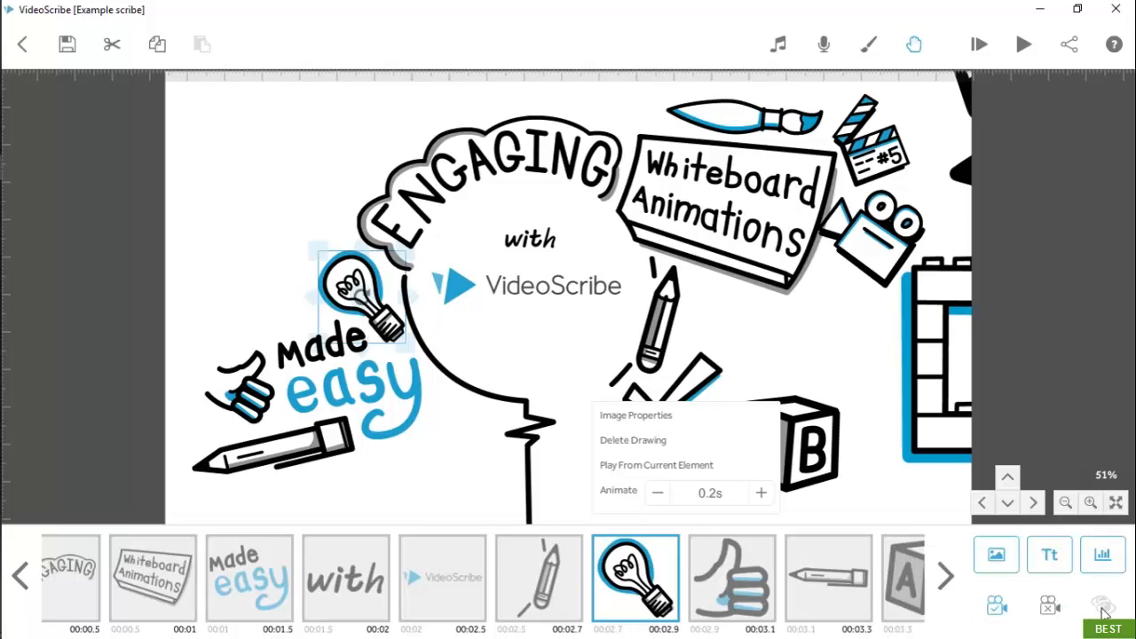
click(665, 619)
click(577, 618)
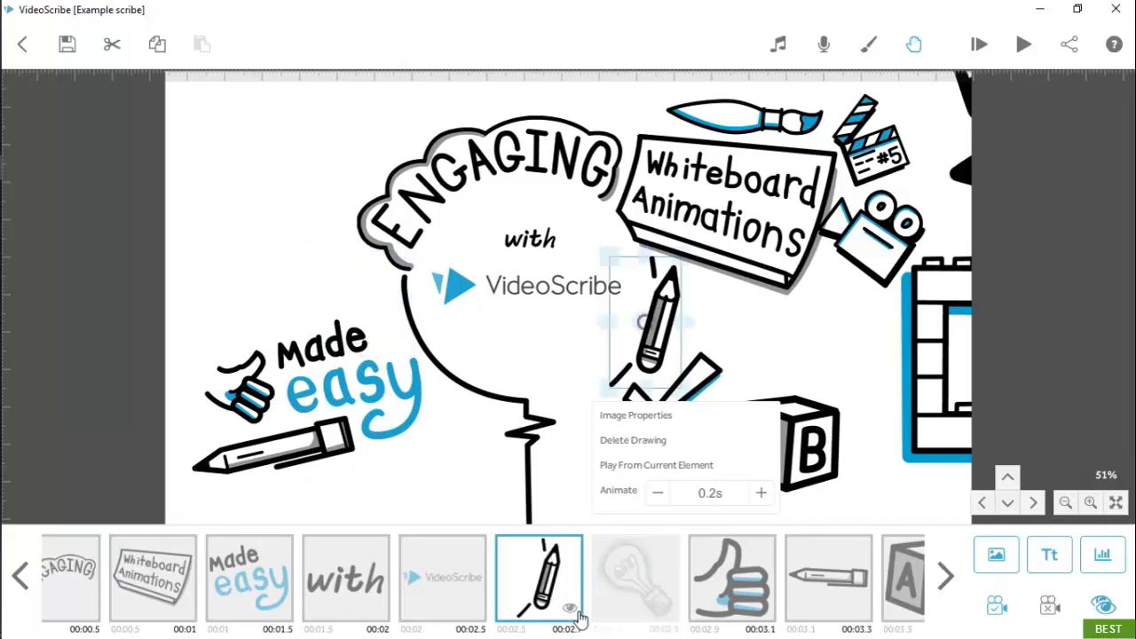
click(571, 612)
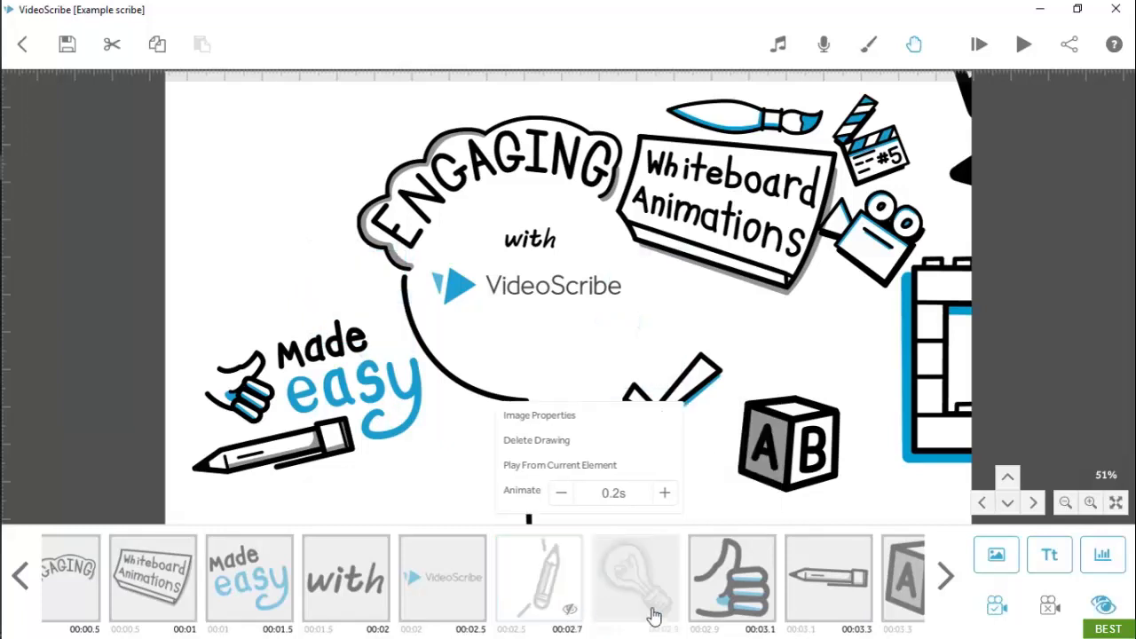
click(1107, 604)
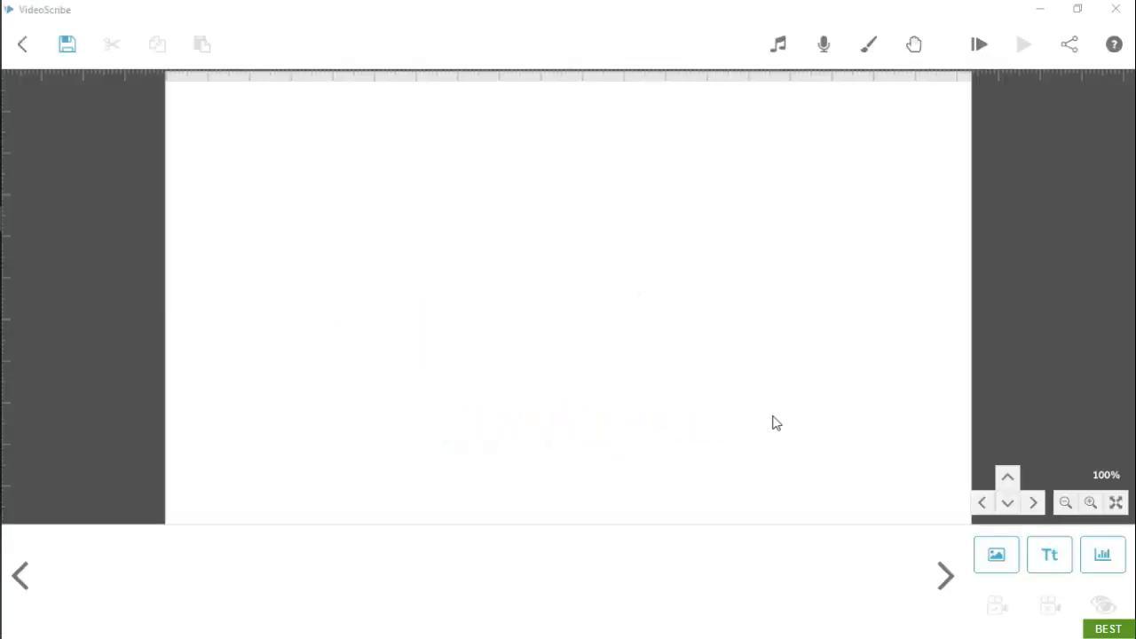
Start adding a text element to the empty scribe and view its colour choices, keeping black.
click(1036, 558)
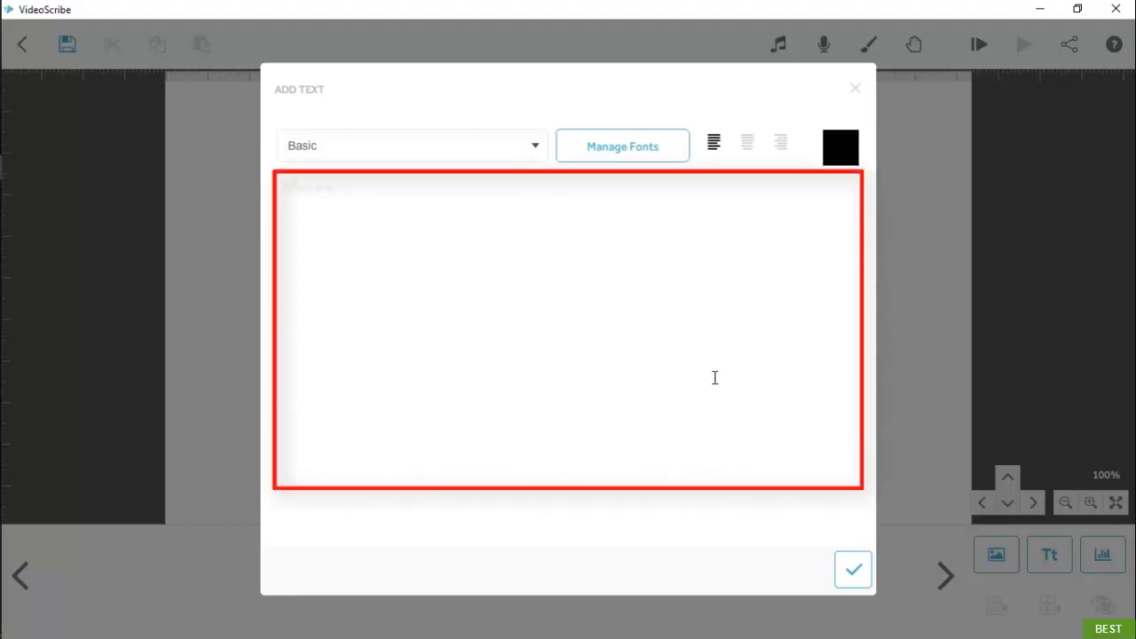
click(846, 167)
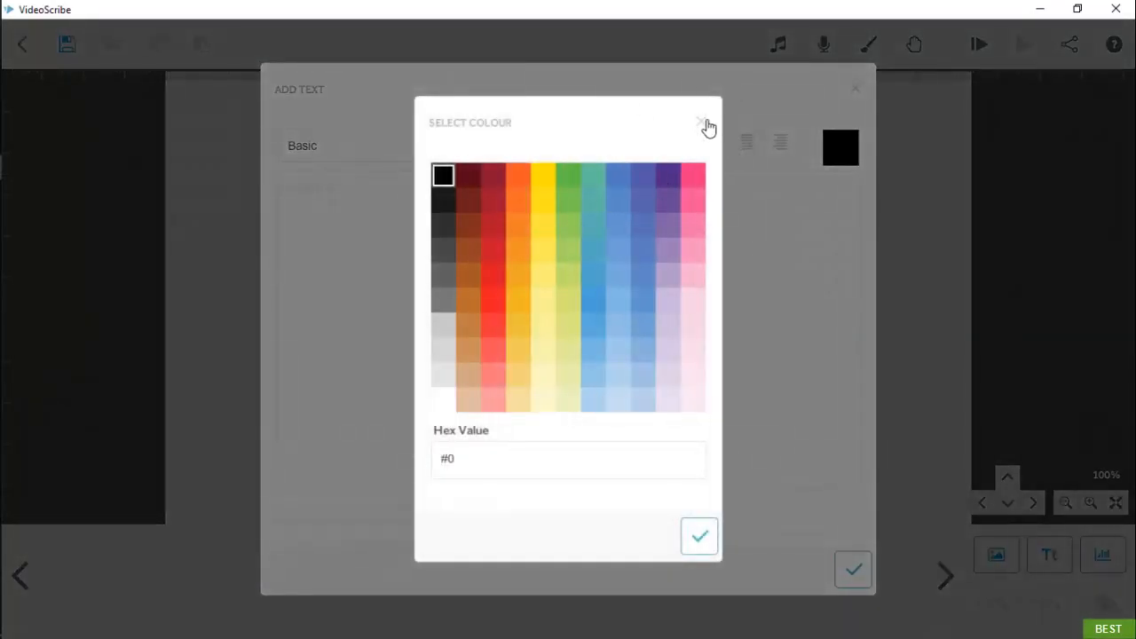
double_click(533, 460)
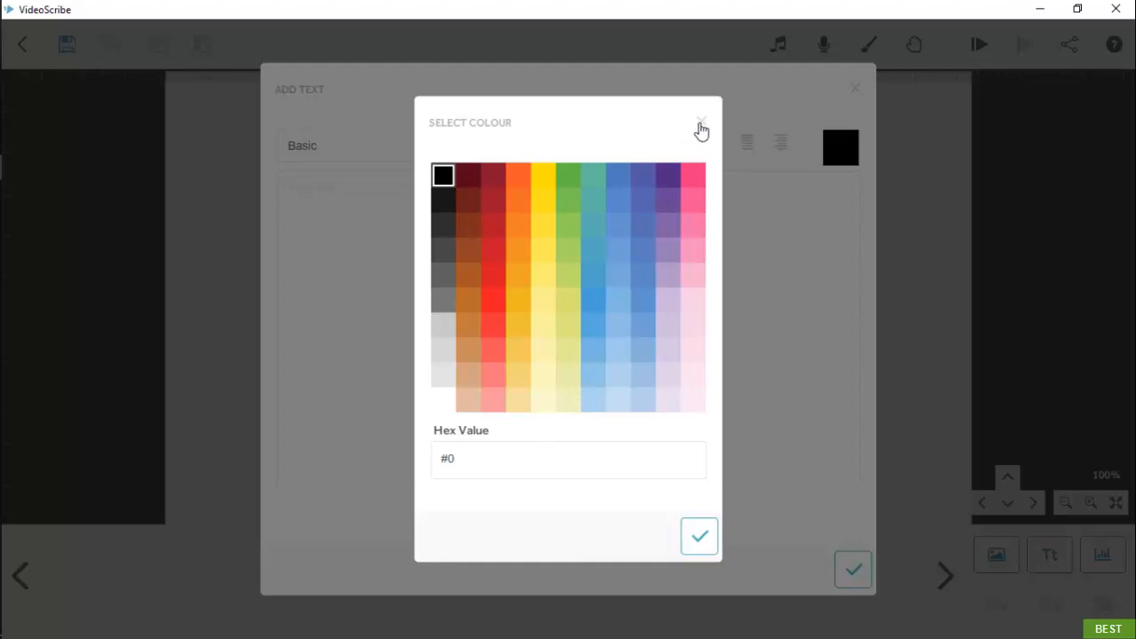
click(701, 130)
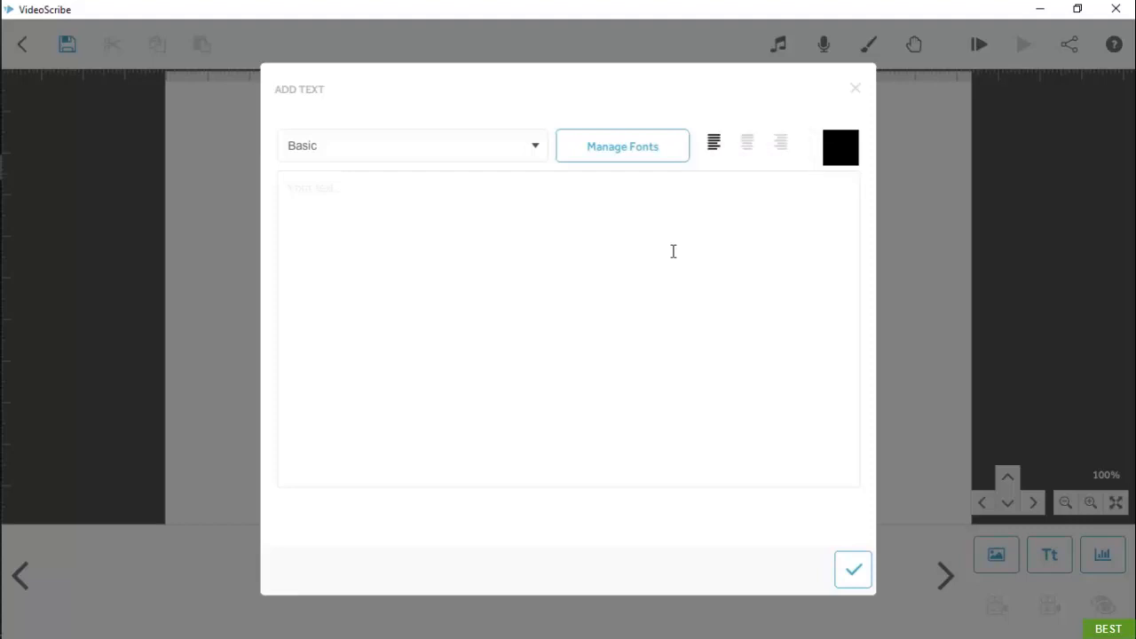
Browse the list of fonts offered for the new text, down to Space Frigate.
click(446, 147)
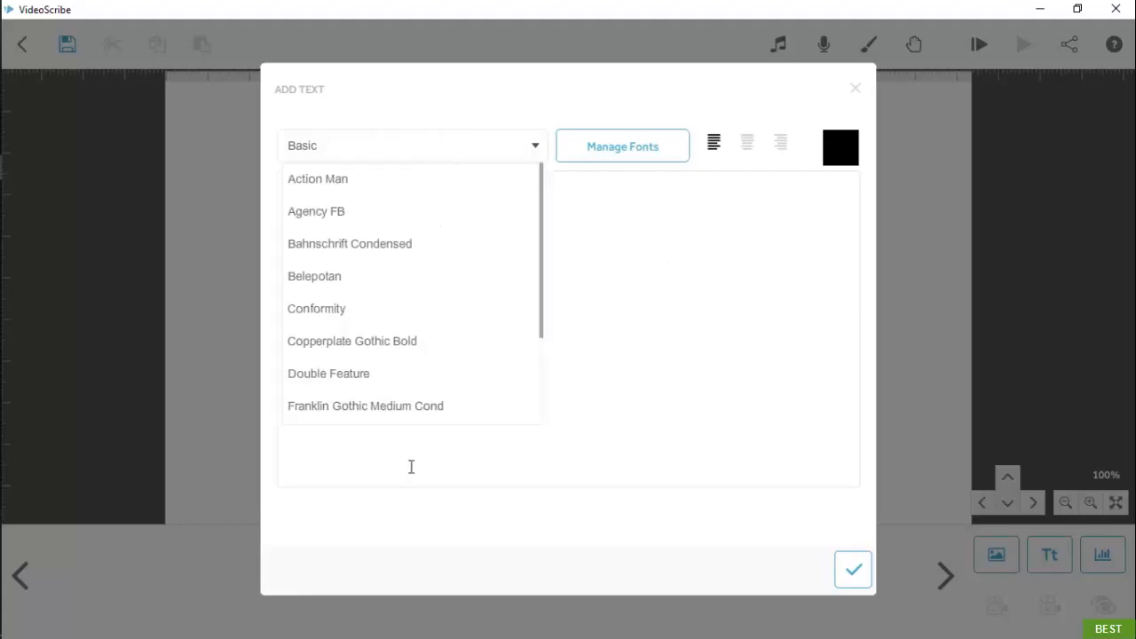
scroll(417, 306, down, 2)
scroll(417, 306, down, 2)
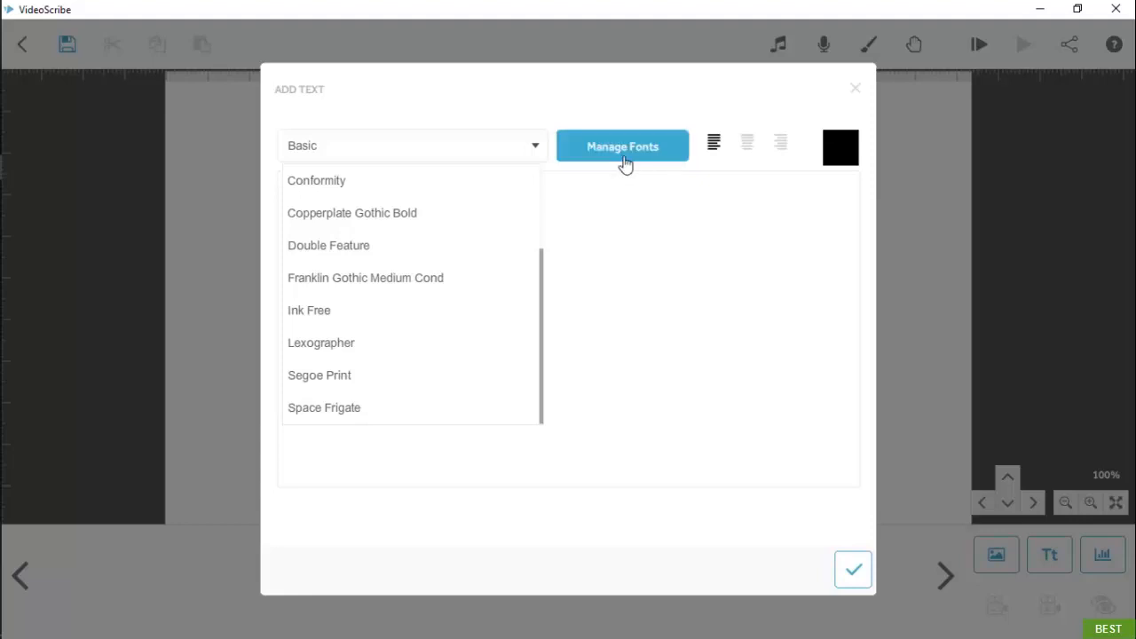
Import the Articulate Extrabold font with only its basic characters into the fonts available for text.
click(624, 165)
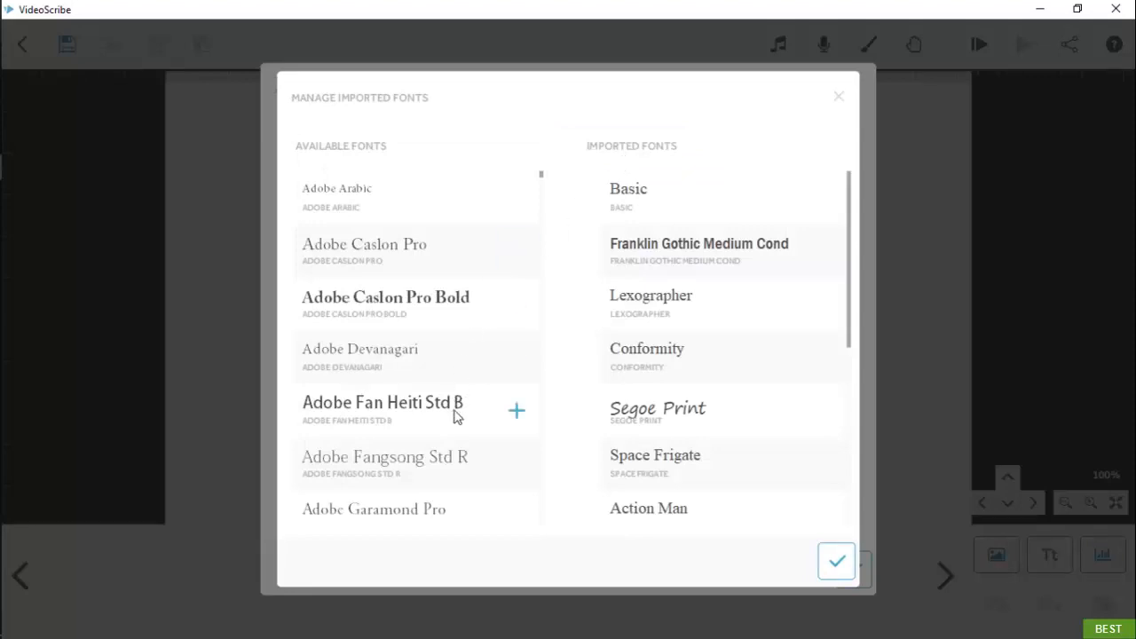
scroll(453, 414, down, 4)
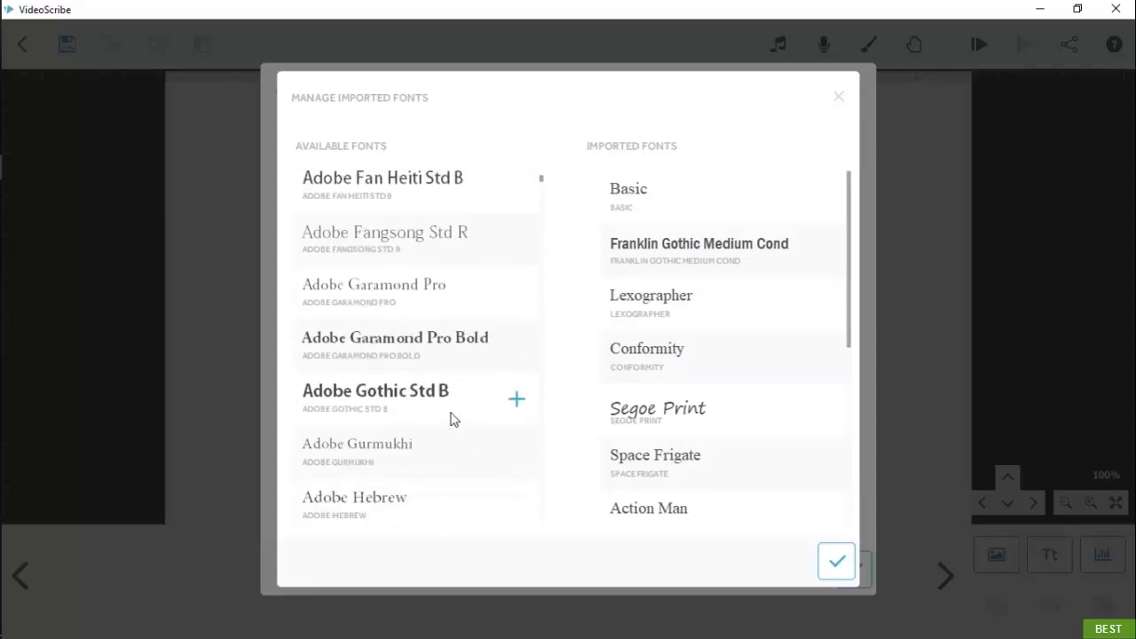
scroll(595, 416, down, 2)
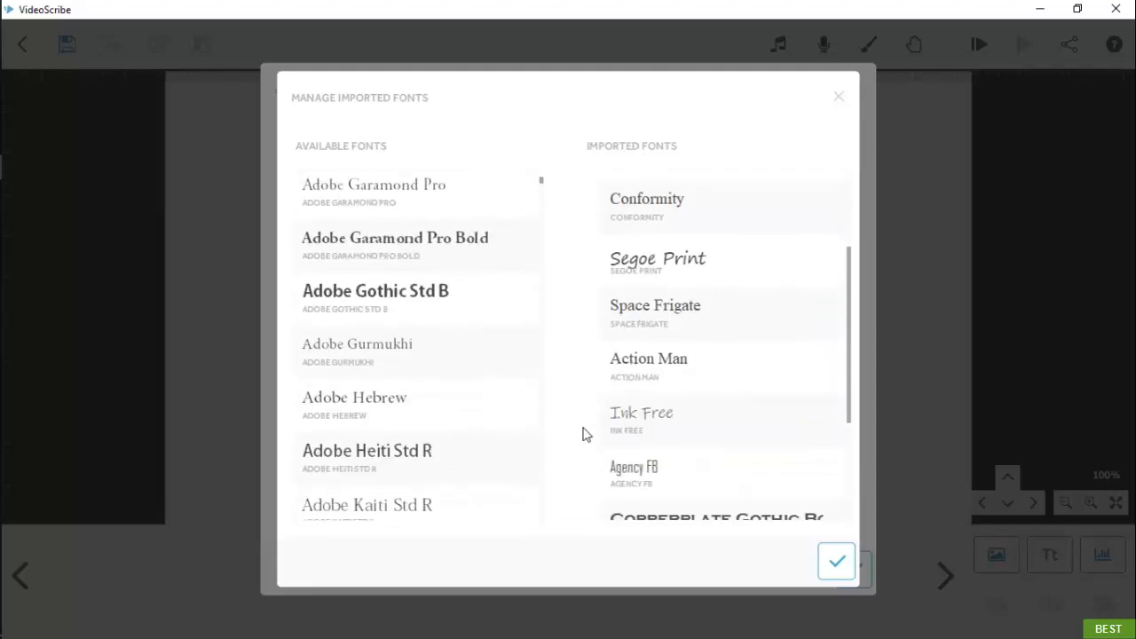
scroll(418, 413, down, 2)
scroll(410, 412, down, 6)
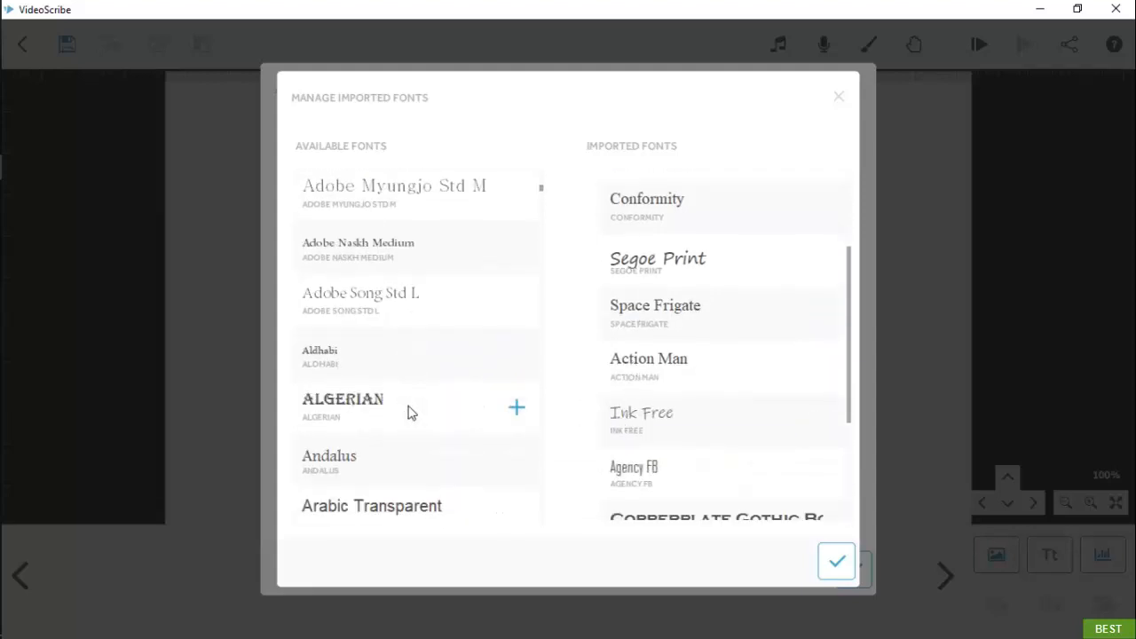
scroll(408, 413, down, 9)
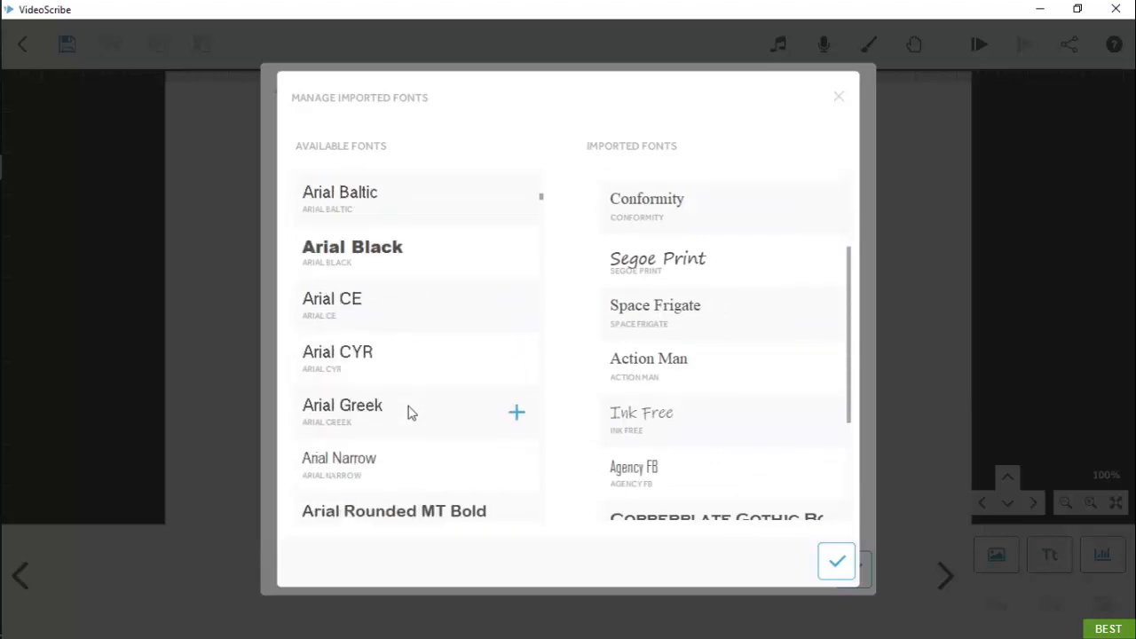
scroll(411, 412, down, 2)
scroll(427, 390, up, 2)
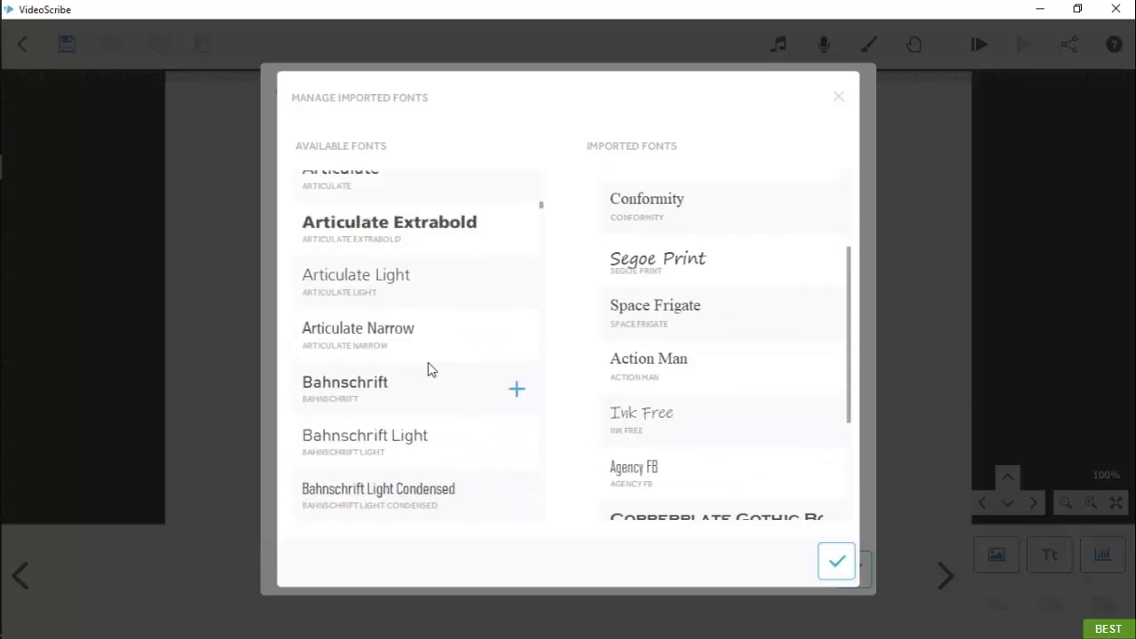
scroll(444, 337, up, 1)
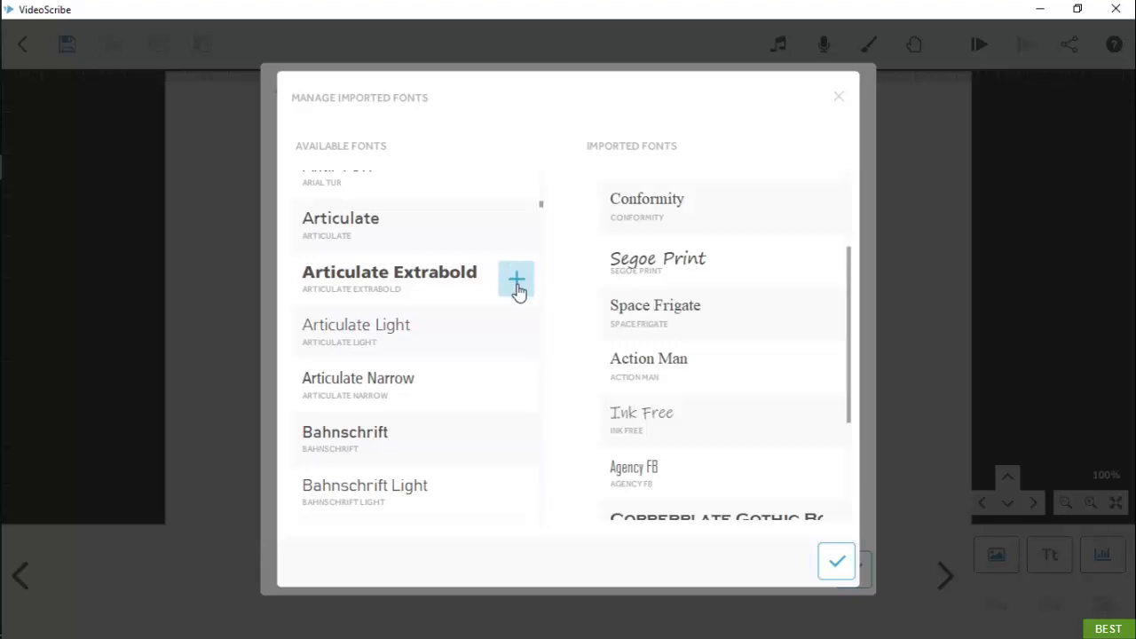
click(517, 282)
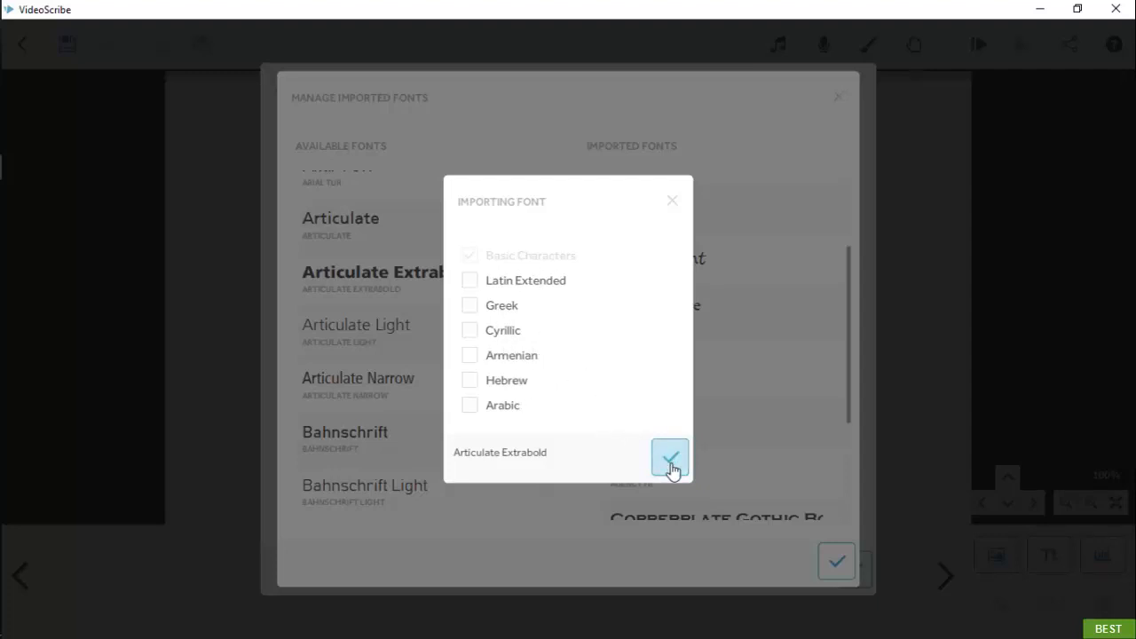
click(670, 458)
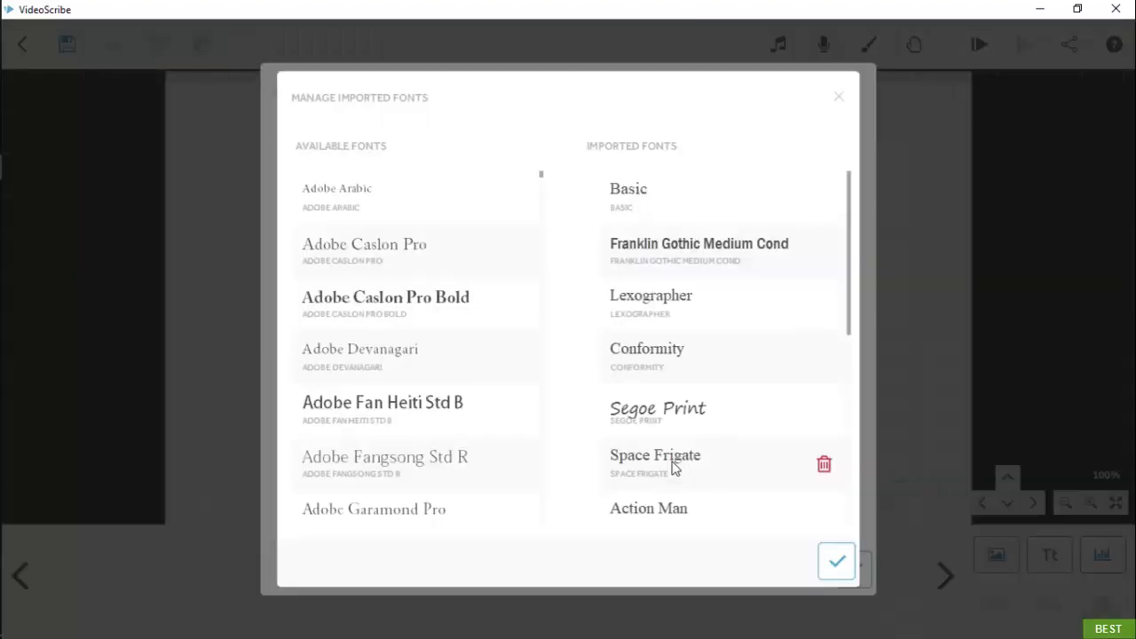
click(834, 563)
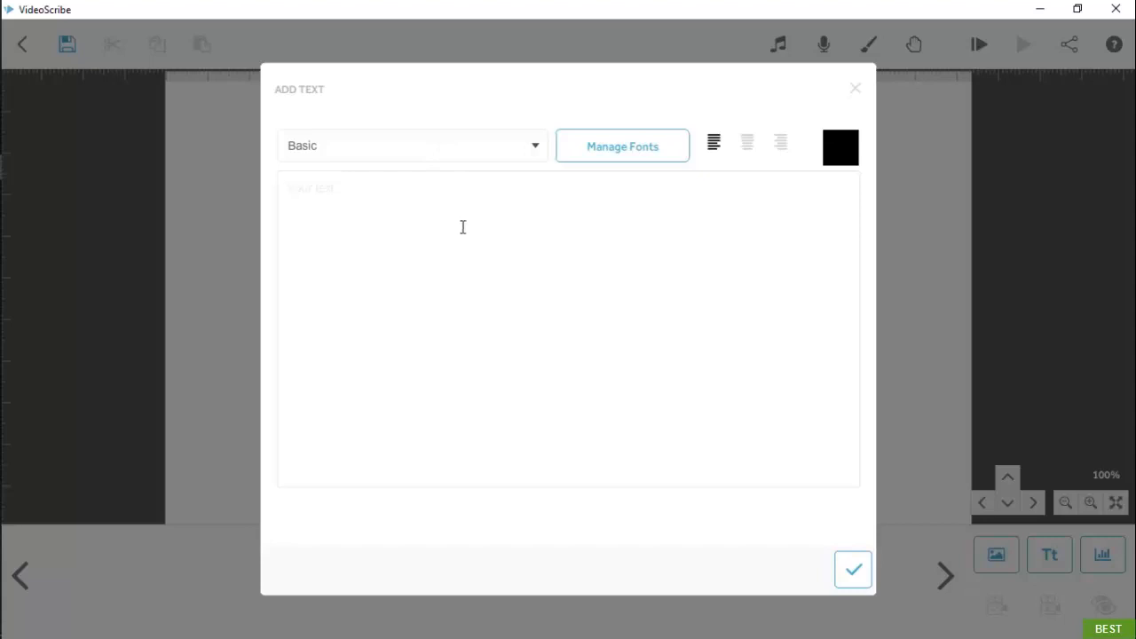
Add the text "welcome to videoscribe course" in red, using the Copperplate Gothic Bold font.
text(welcome to videoscribe course)
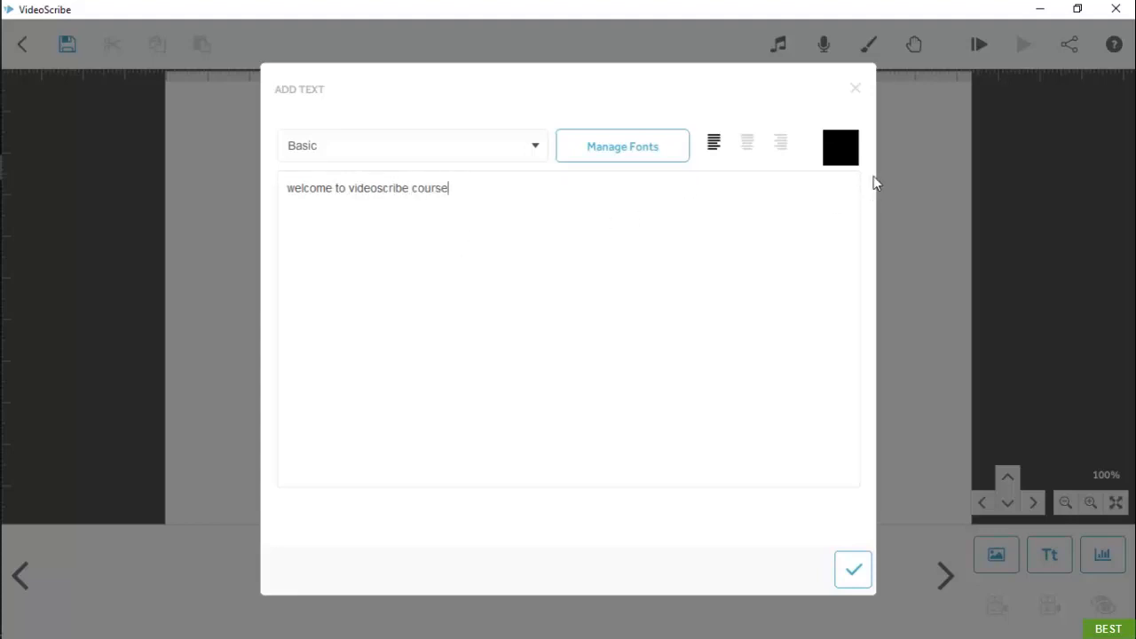
click(855, 157)
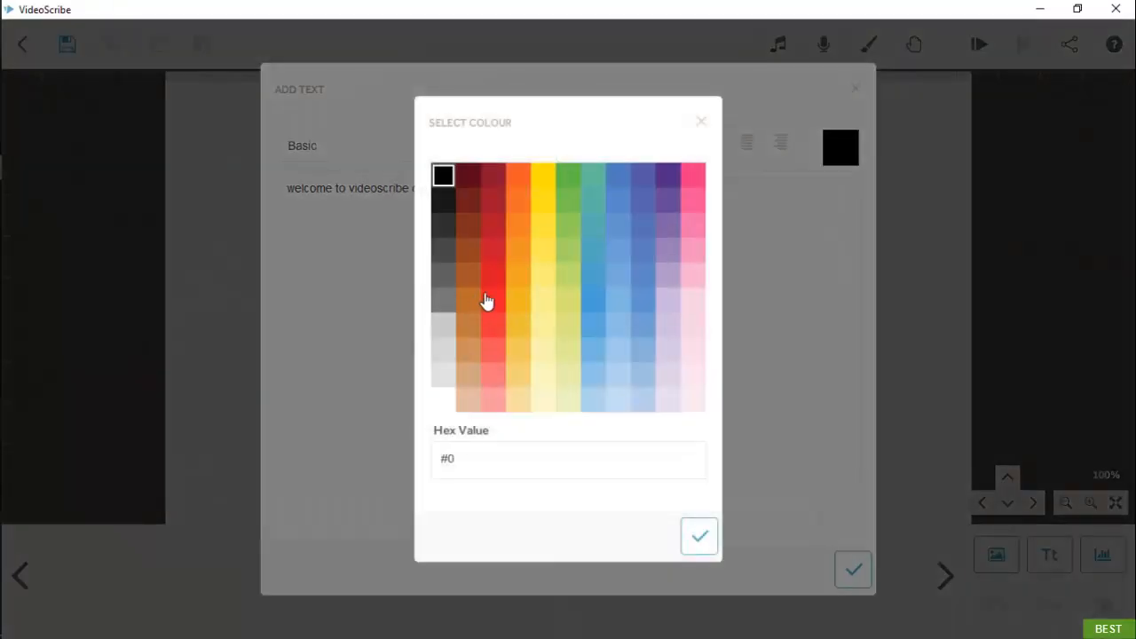
click(494, 301)
click(699, 535)
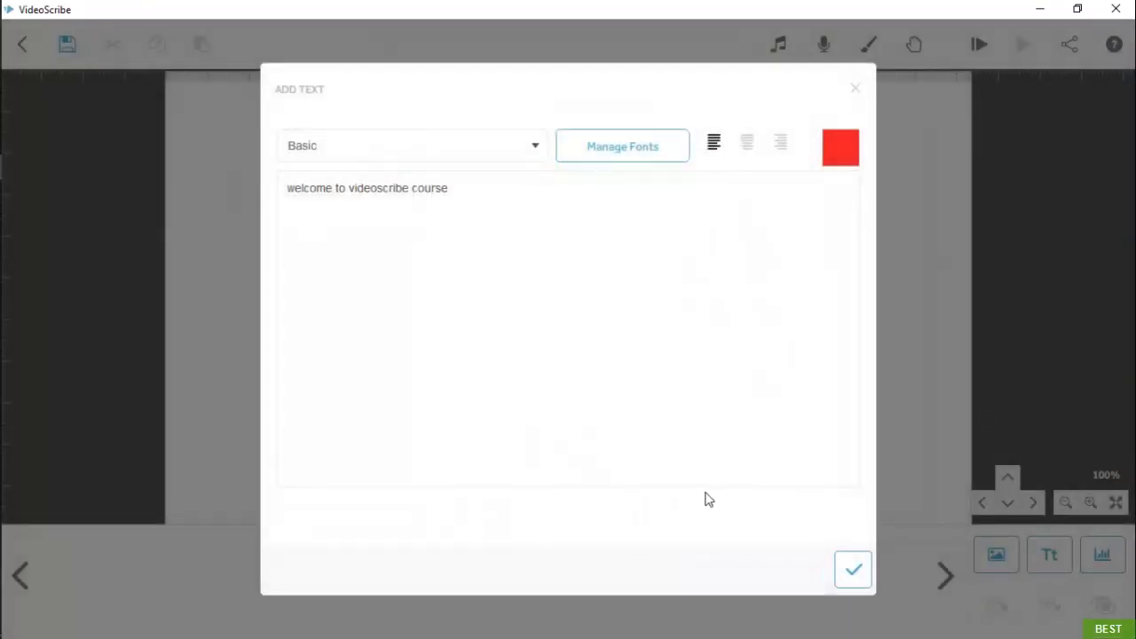
click(413, 148)
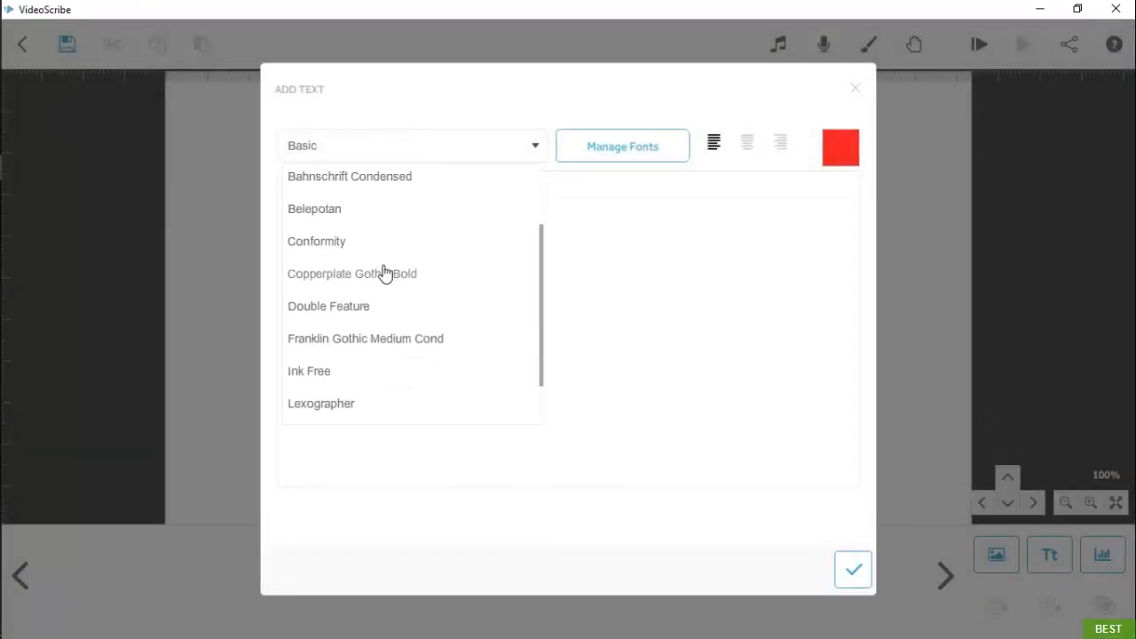
click(373, 273)
click(853, 572)
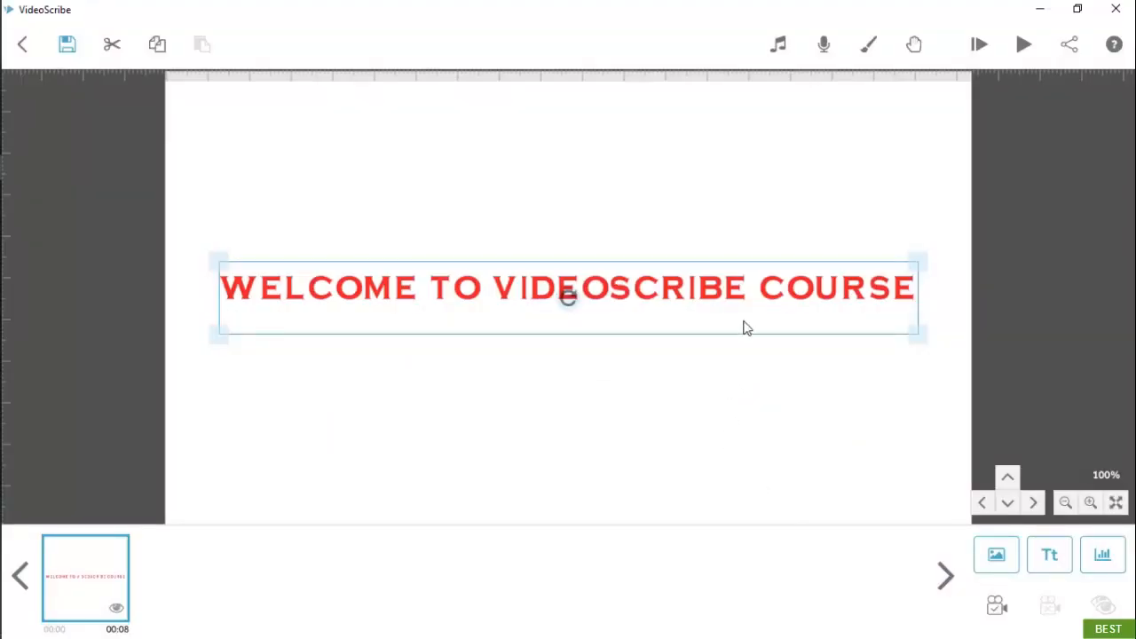
Preview the welcome text being drawn on the canvas.
click(1021, 46)
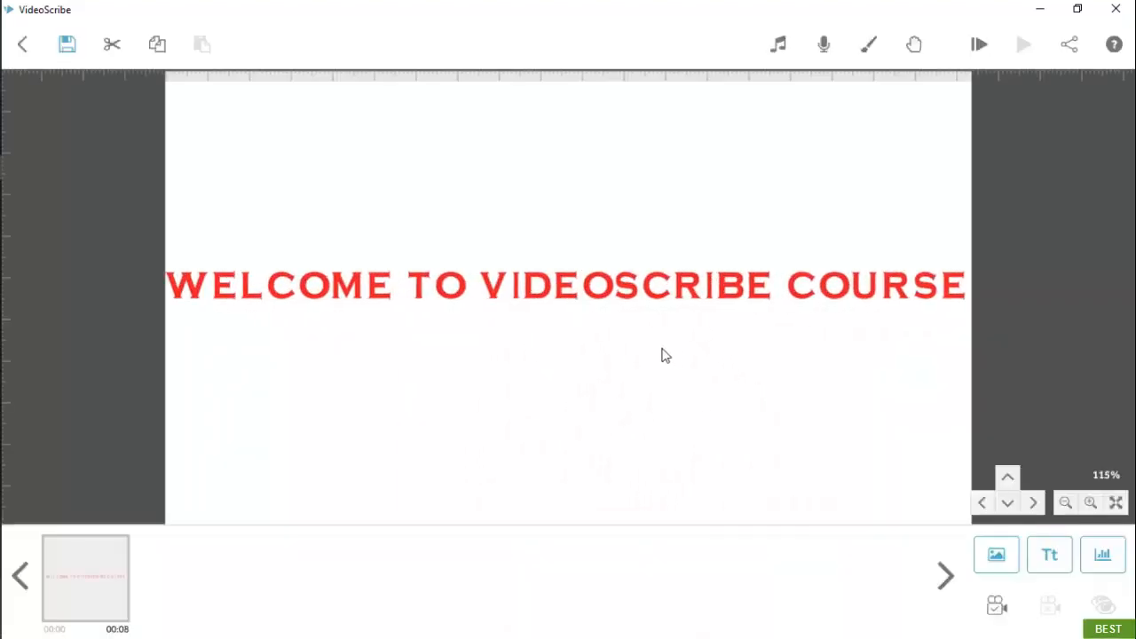
scroll(662, 348, down, 3)
scroll(661, 353, down, 1)
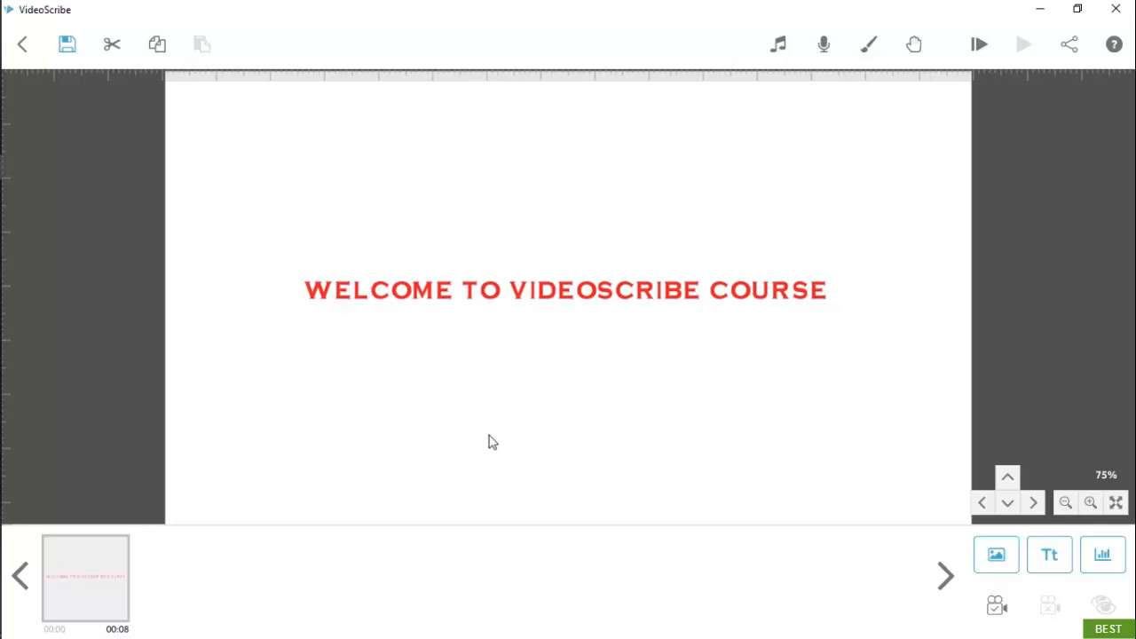
Enlarge the welcome text on the canvas and rotate it clockwise into a downward diagonal.
click(71, 581)
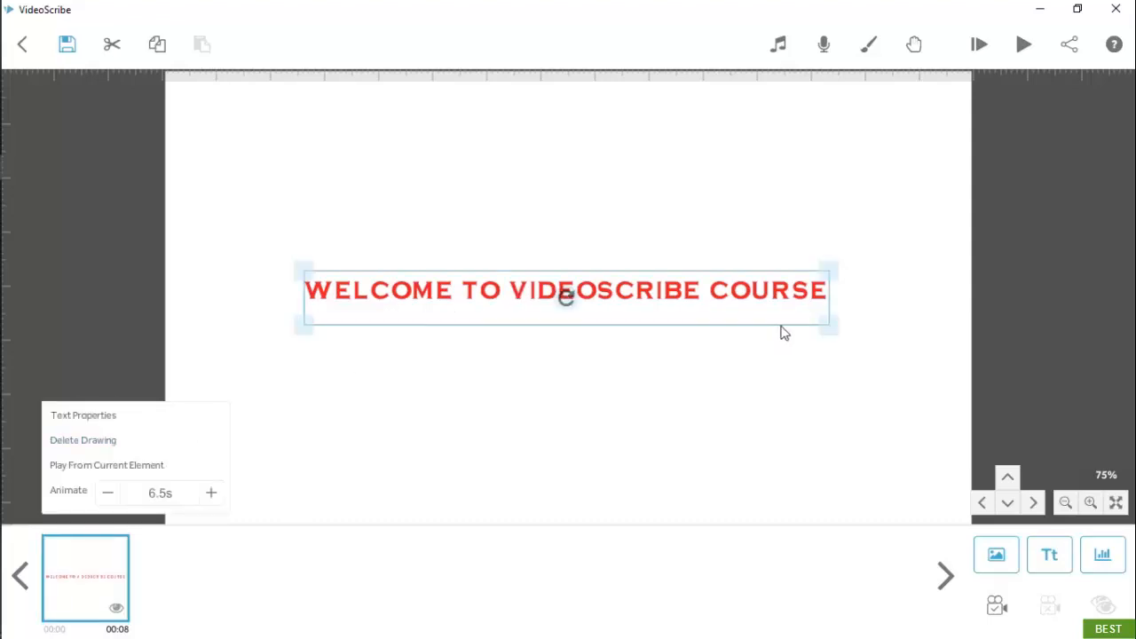
drag(828, 338, 860, 335)
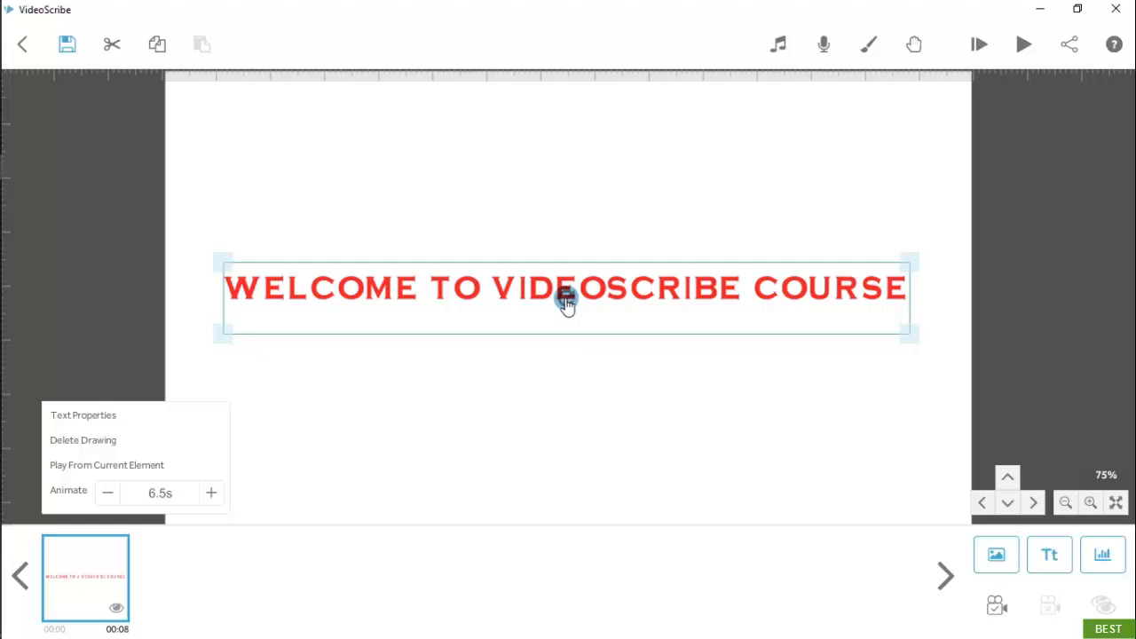
drag(573, 305, 1006, 499)
scroll(885, 499, down, 2)
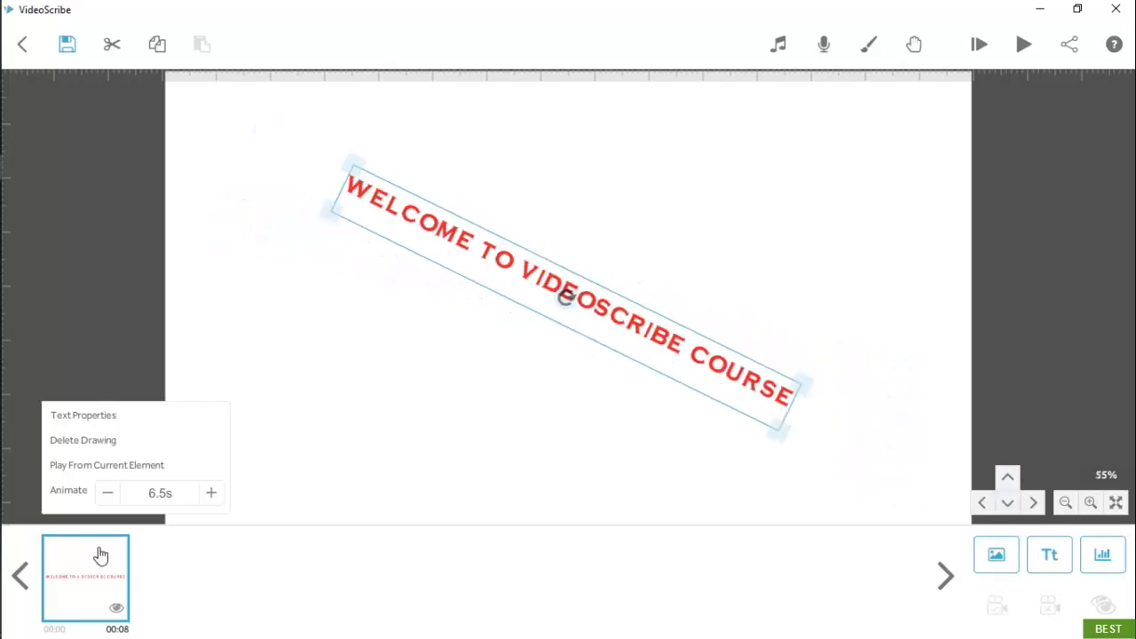
Play from the tilted text element, and try stepping its animate time down and up, ending at 2.5 s.
click(105, 479)
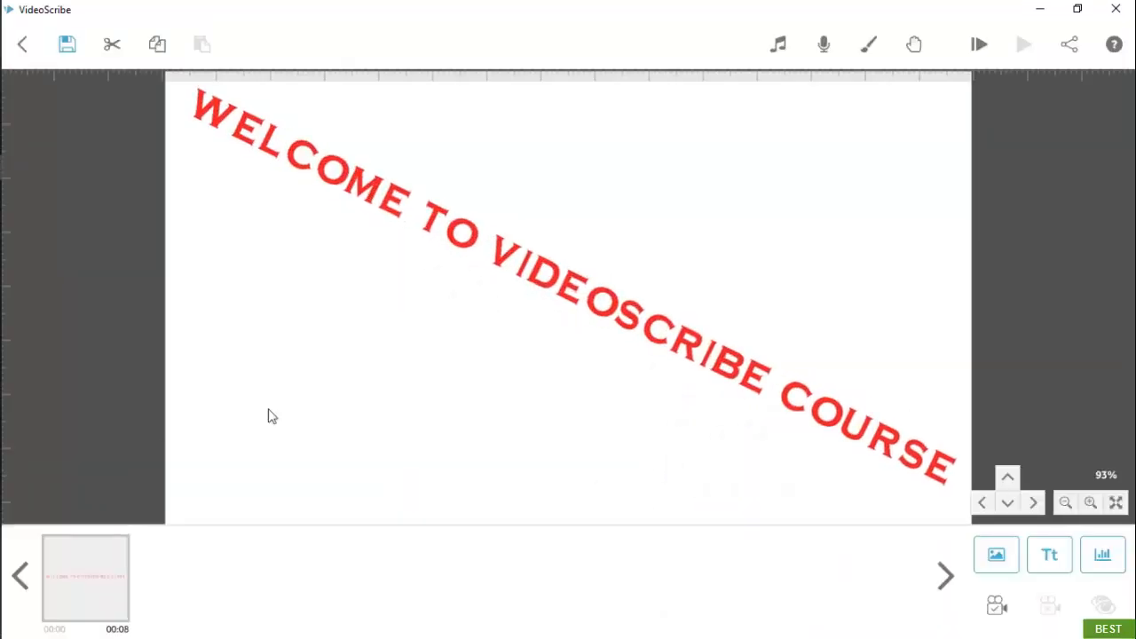
click(86, 556)
click(111, 495)
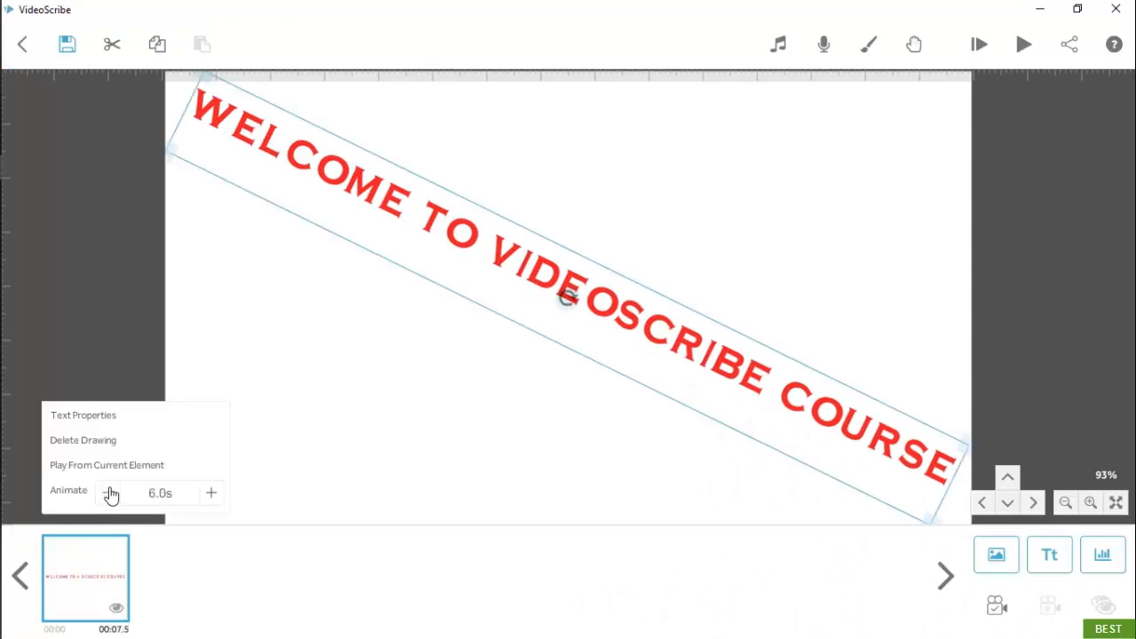
click(110, 495)
click(110, 495)
click(110, 494)
click(110, 494)
click(211, 496)
click(211, 496)
click(212, 496)
click(117, 500)
click(116, 501)
click(116, 501)
Set the welcome text's animate time to exactly 3 seconds.
click(154, 495)
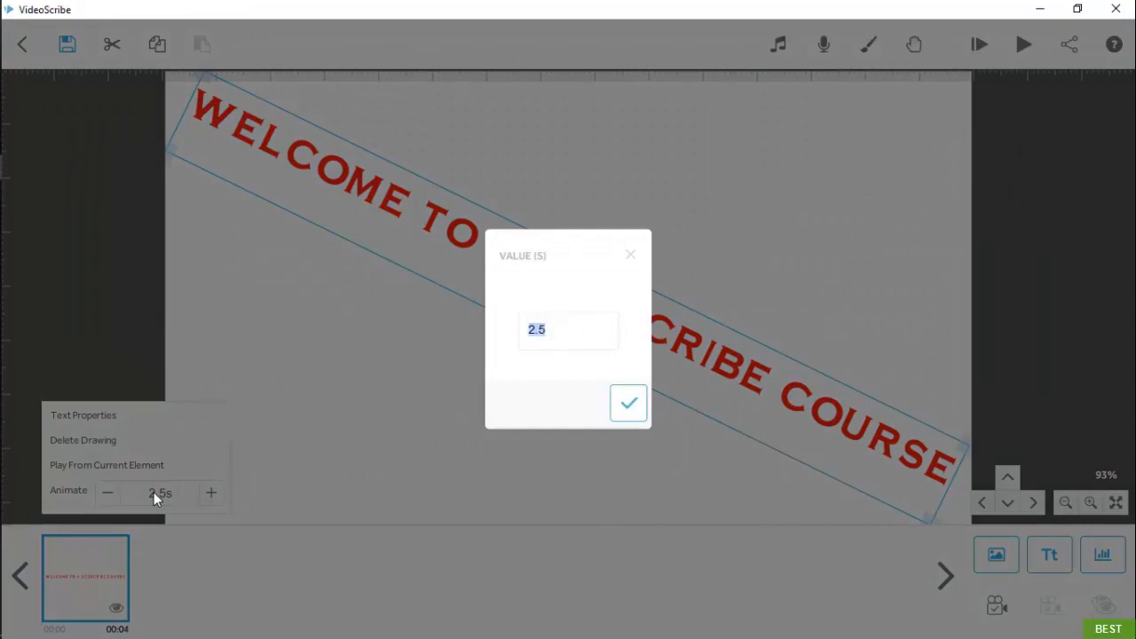
text(3)
key(Return)
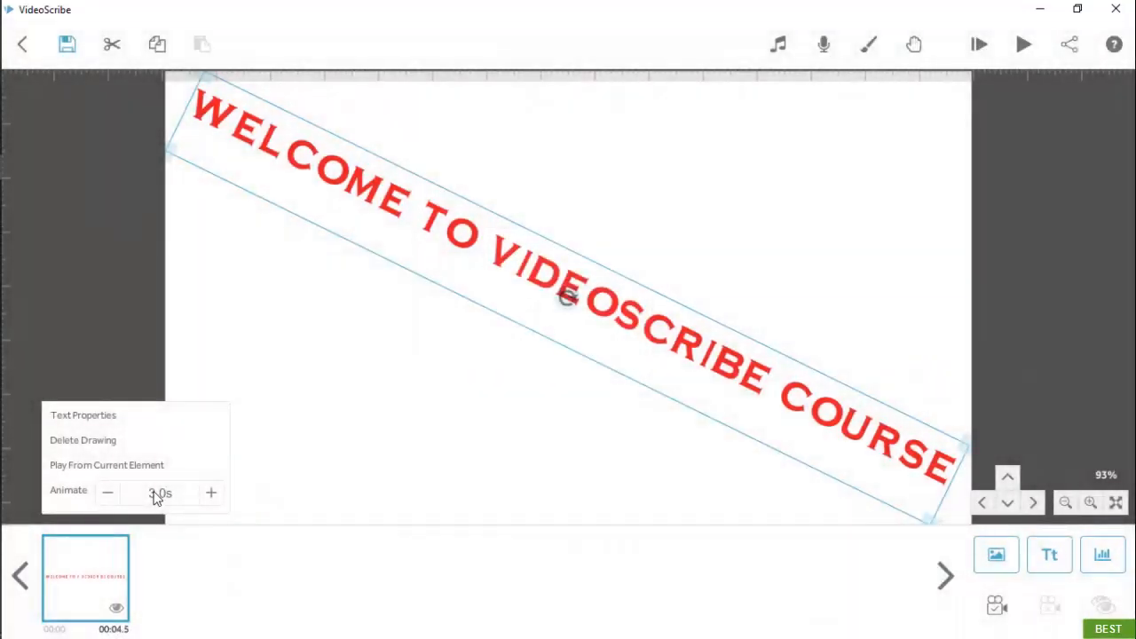
Delete the diagonal welcome text from the scribe.
click(453, 413)
click(545, 292)
key(Delete)
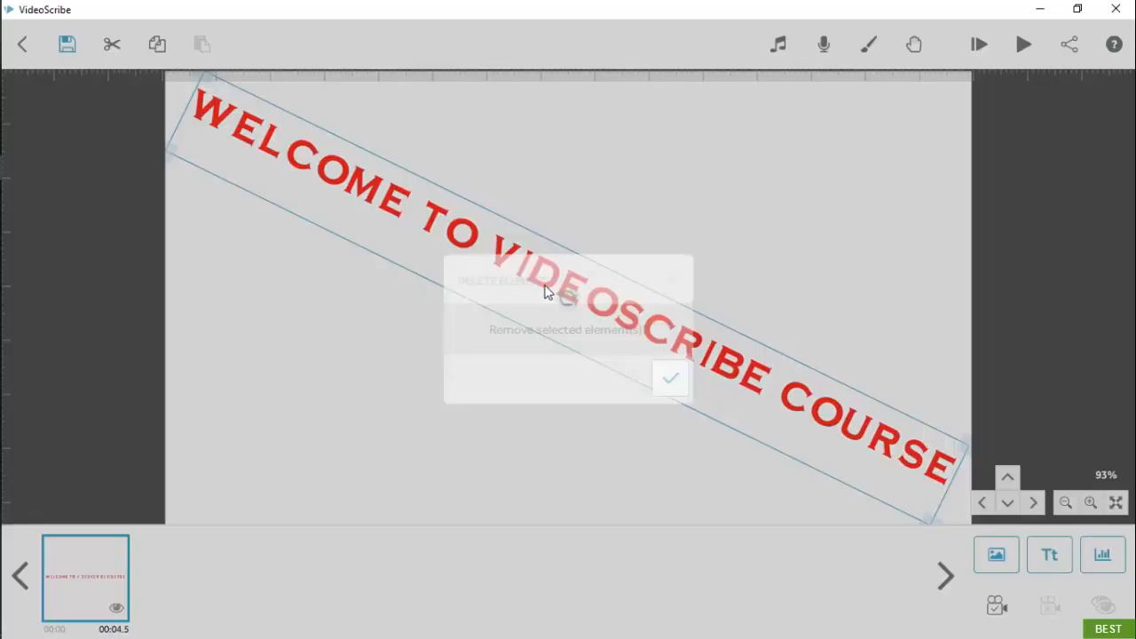
key(Return)
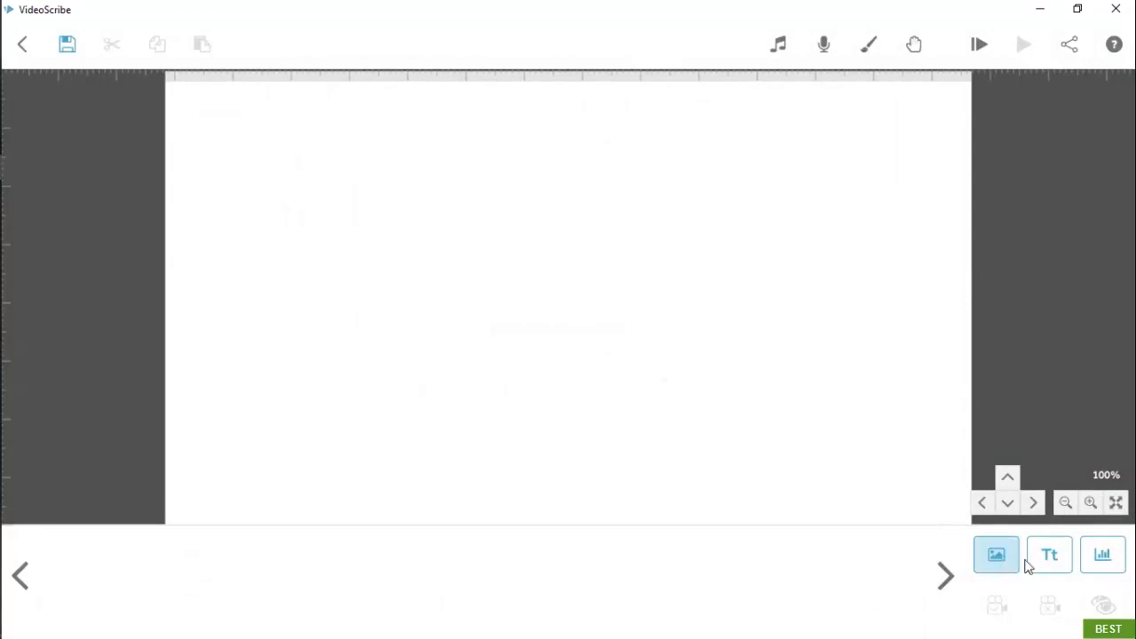
Add the vertical text "GE MOTORS" with one letter per line, in black with the Basic font.
click(1054, 564)
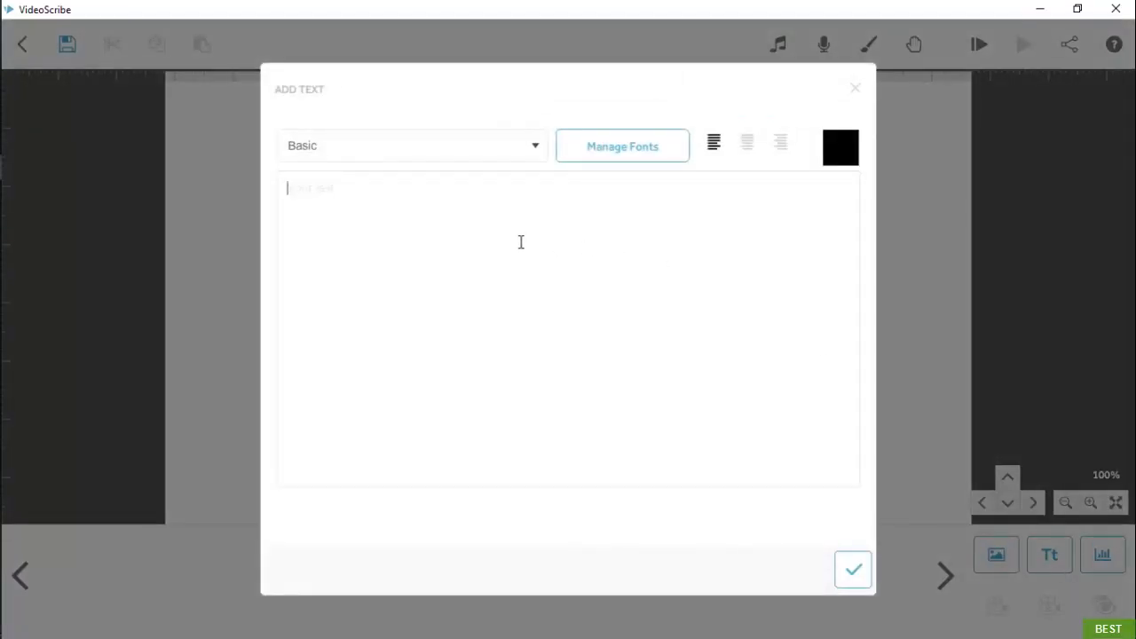
text(G)
key(Return)
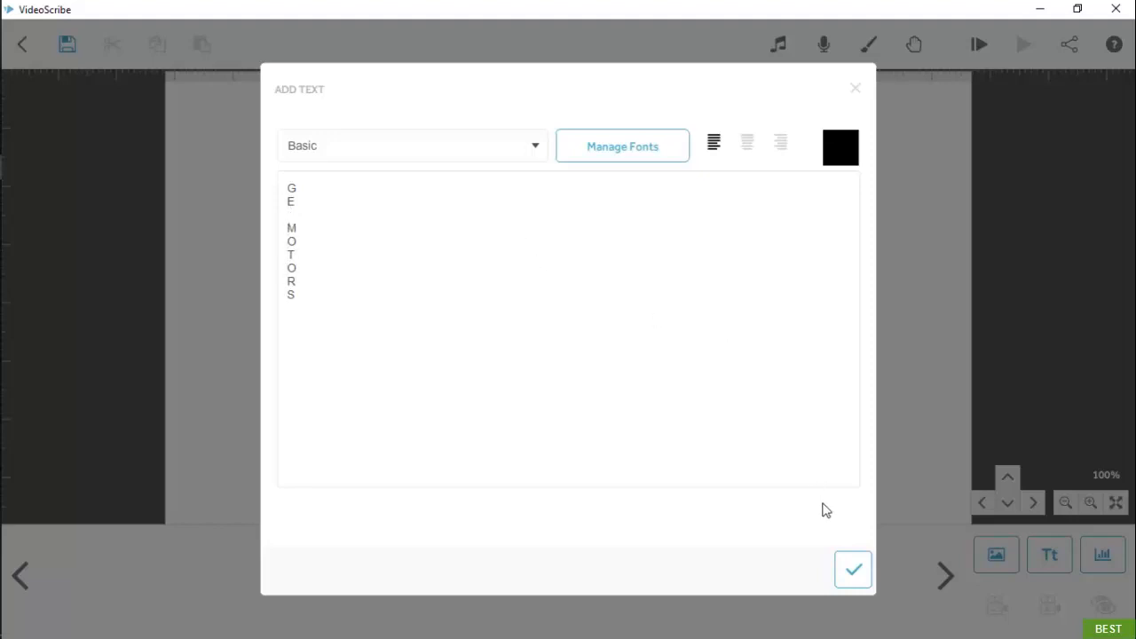
click(853, 569)
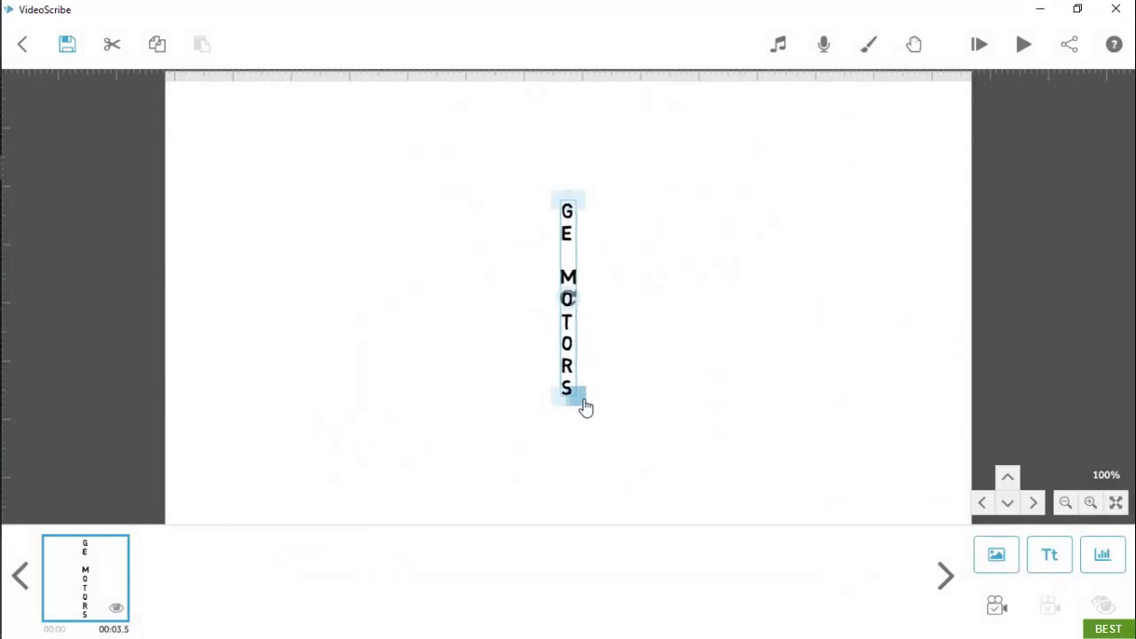
Enlarge the vertical GE MOTORS text, move it towards the canvas's left side and preview it.
drag(585, 408, 631, 487)
drag(538, 284, 345, 339)
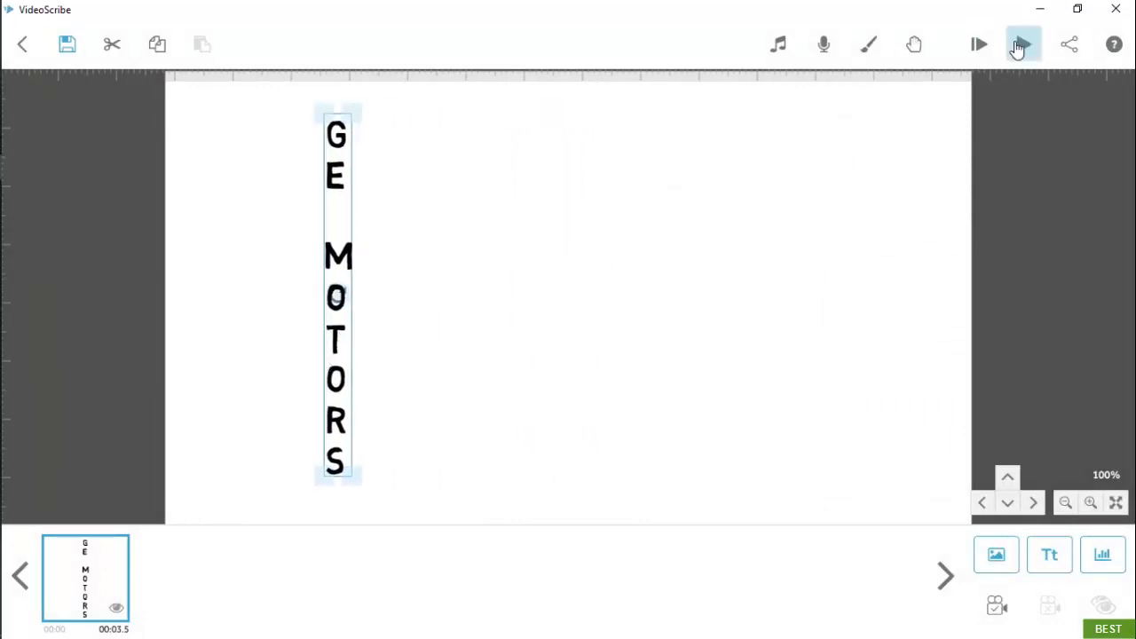
click(1021, 44)
click(535, 574)
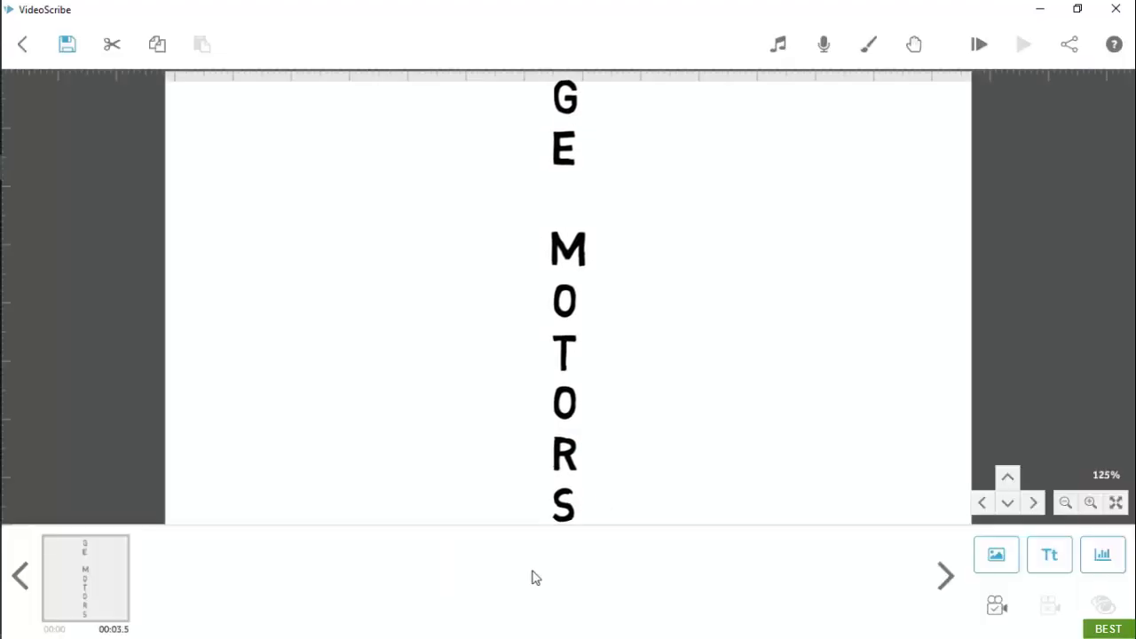
Delete the vertical GE MOTORS text from the scribe.
click(562, 355)
key(Delete)
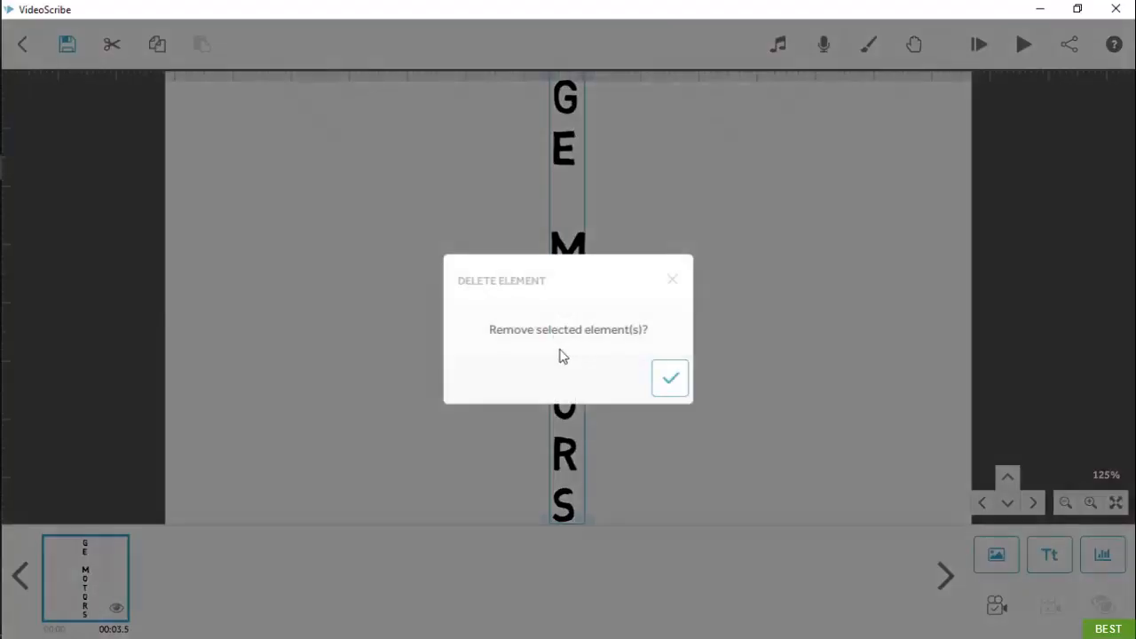
key(Return)
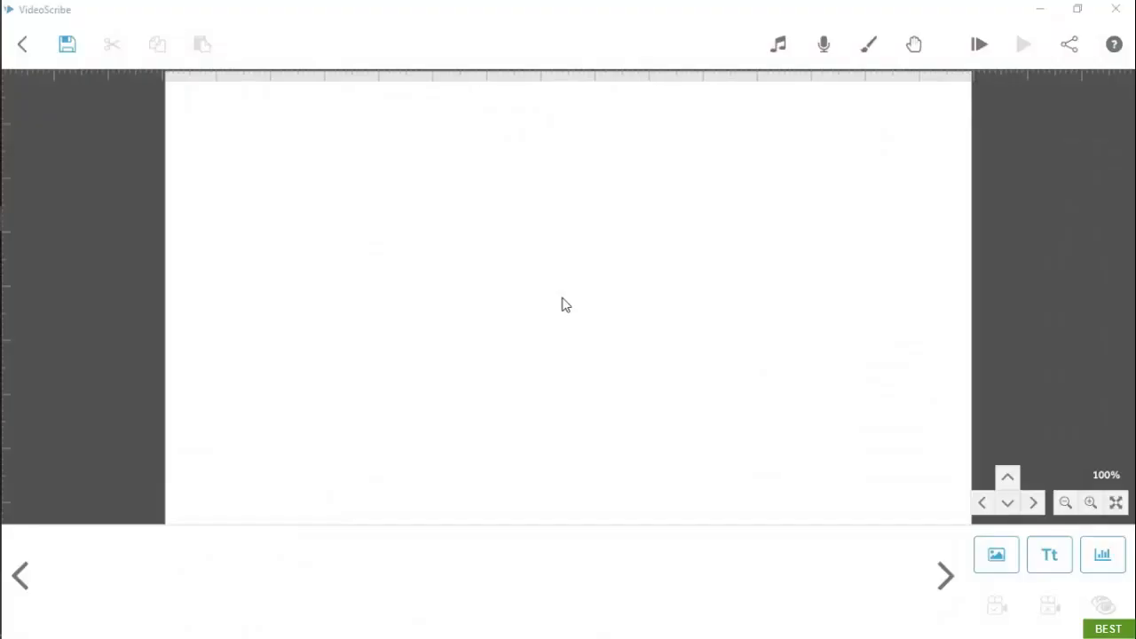
Add the black vertical text "SOS" with one letter per line and enlarge it on the left side of the canvas.
click(1039, 554)
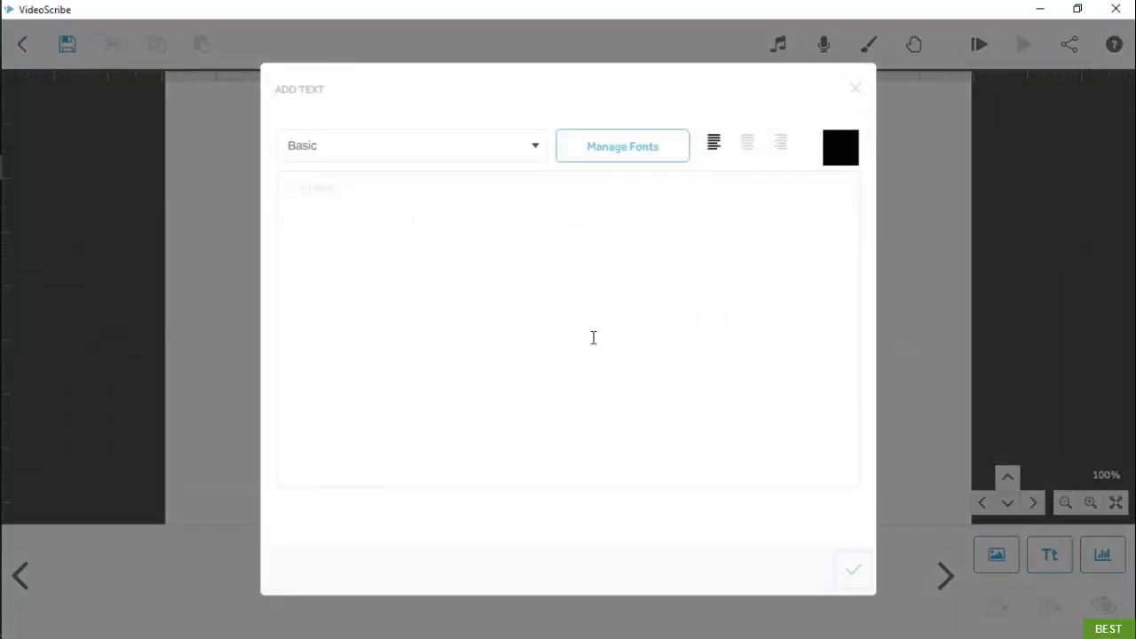
text(S)
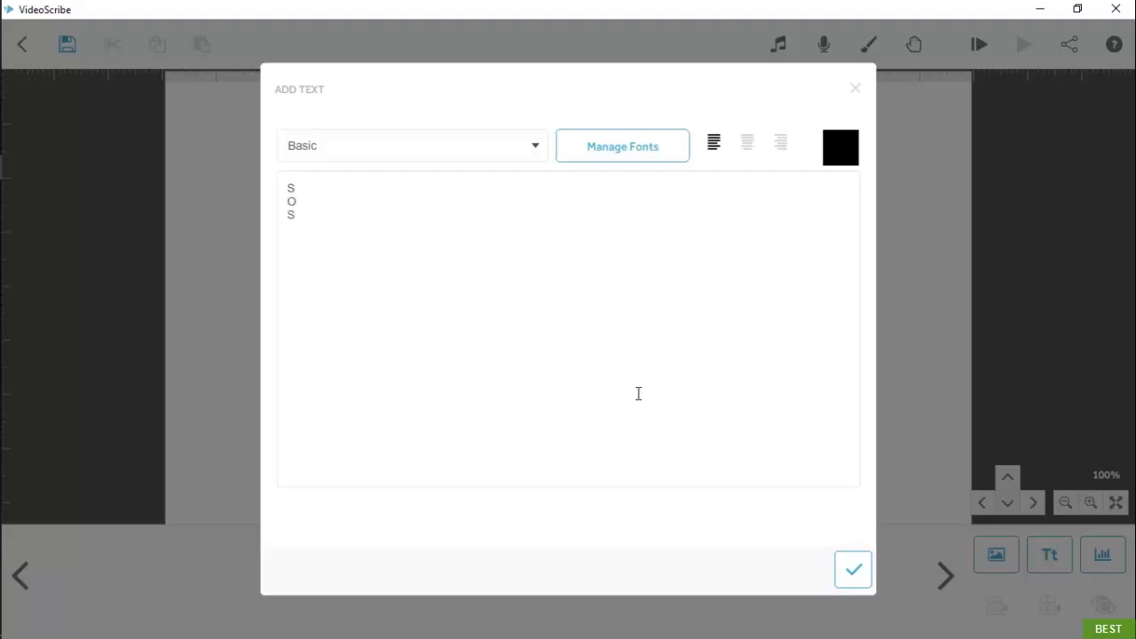
text( O S)
click(864, 575)
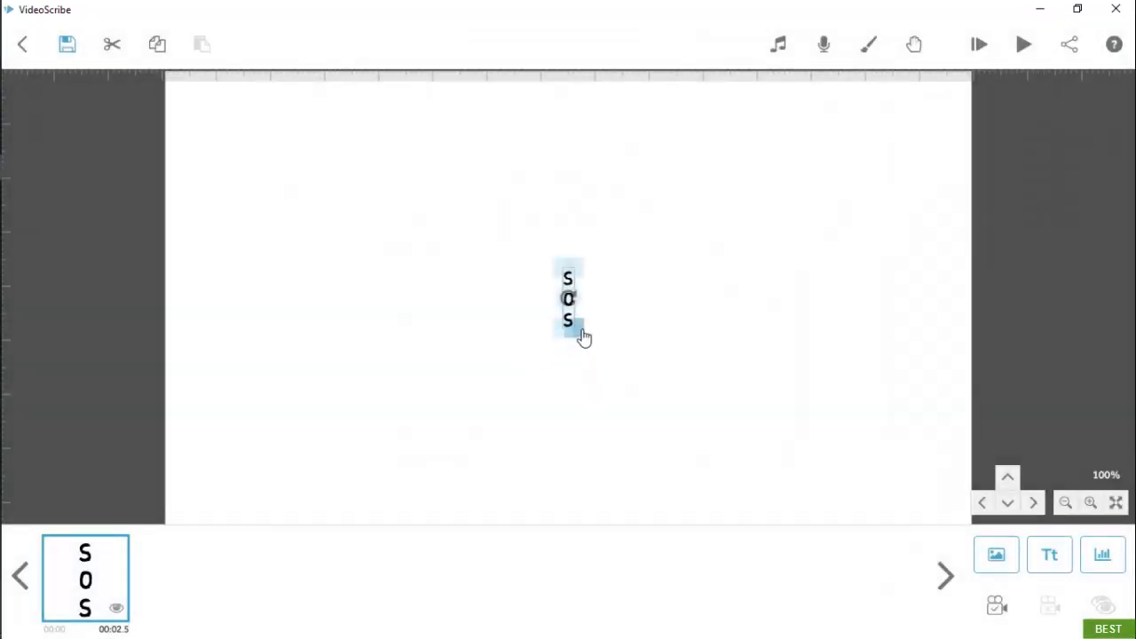
drag(592, 347, 632, 399)
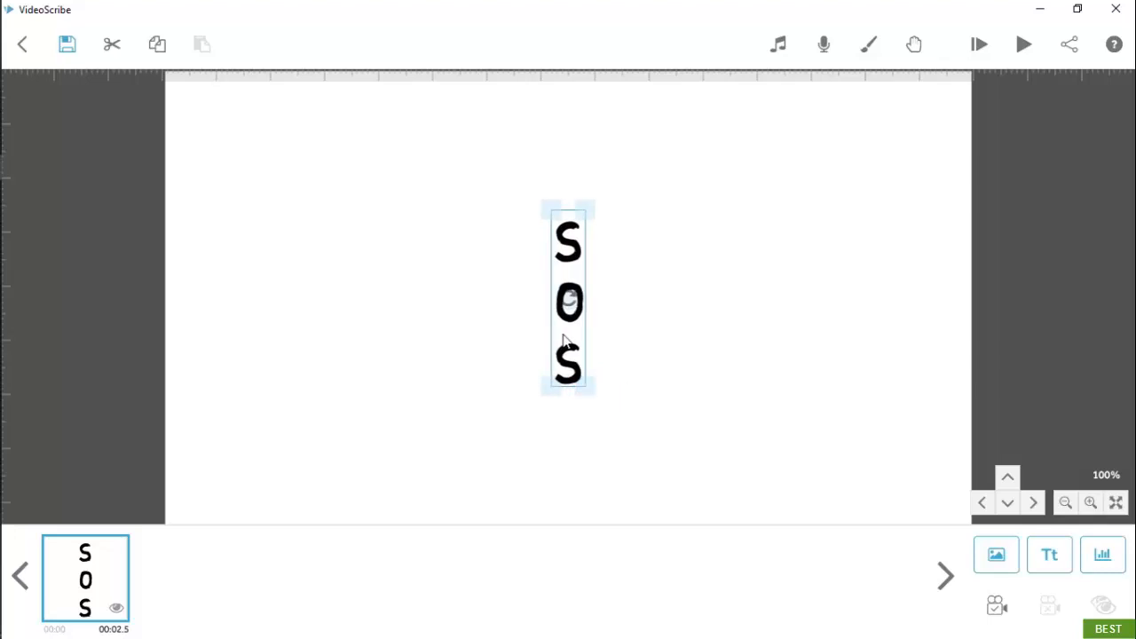
drag(566, 342, 365, 337)
Add the text "ave" in red and place it beside the first S to complete the word SAVE.
click(1057, 555)
text(ave)
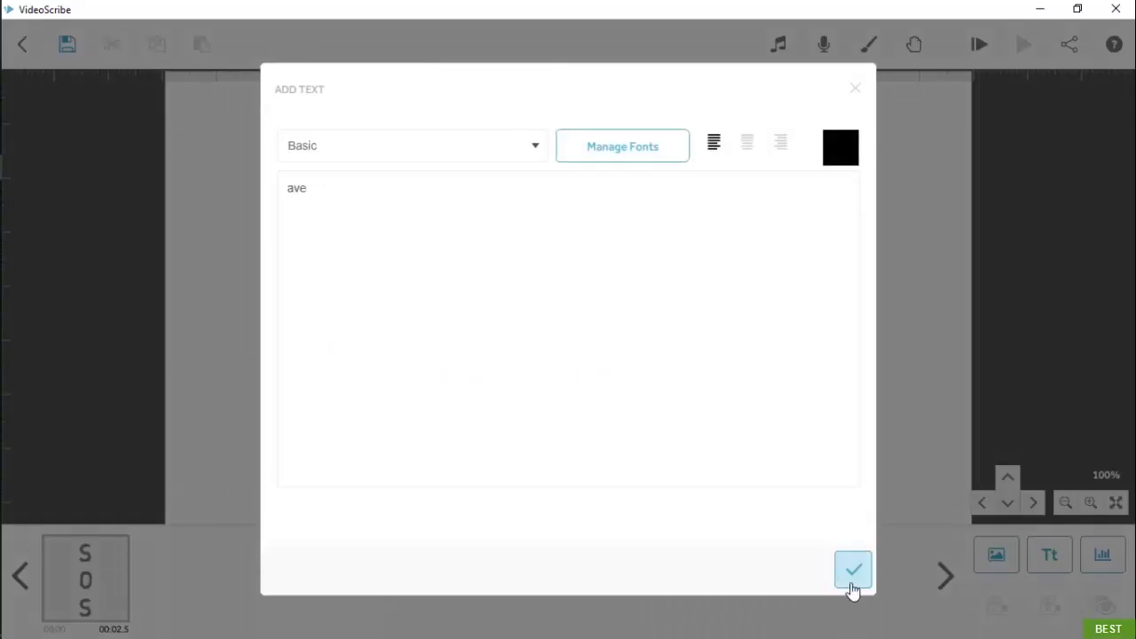
click(841, 147)
click(499, 308)
click(700, 536)
click(853, 570)
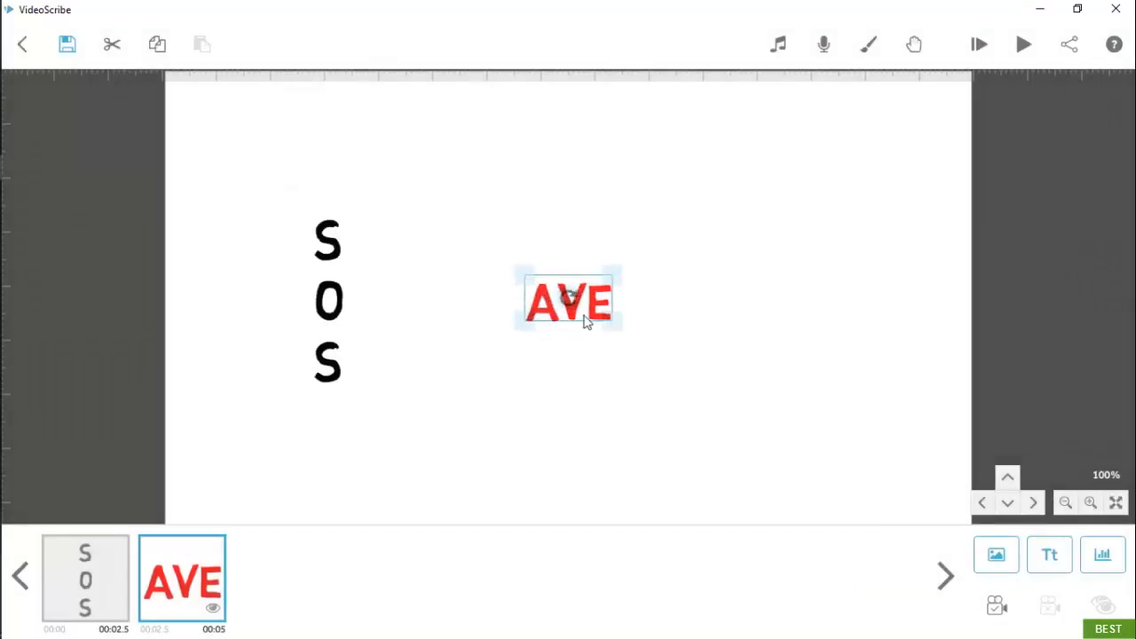
drag(584, 317, 399, 253)
Add the text "ur" in red and place it beside the O to complete the word OUR.
click(1056, 556)
text(ur)
click(840, 147)
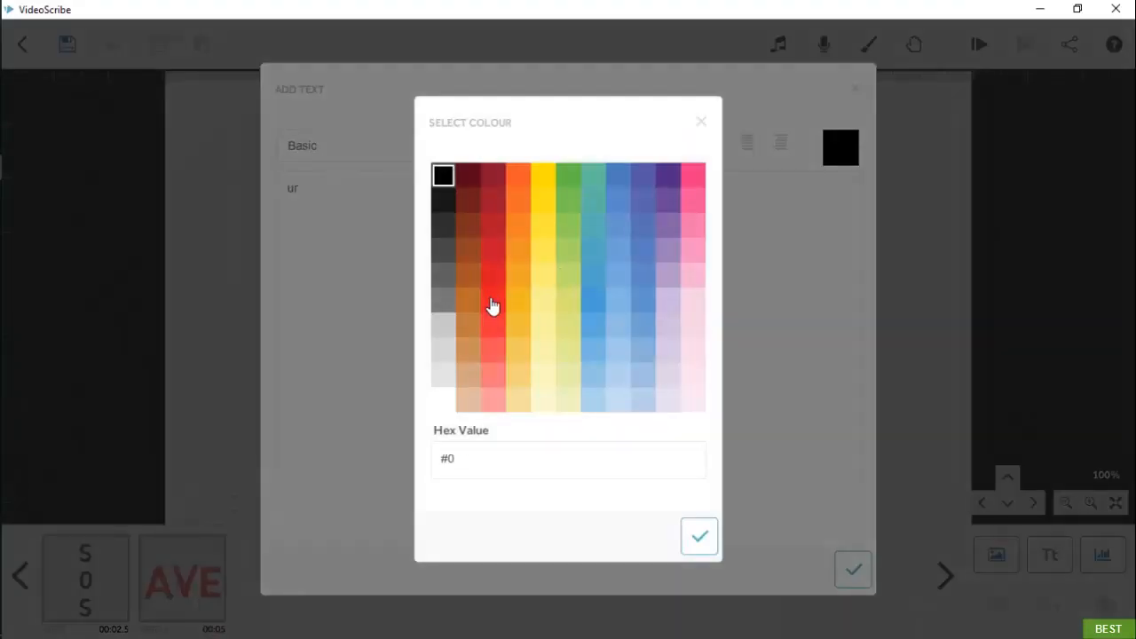
click(489, 307)
click(700, 536)
click(853, 570)
drag(541, 325, 373, 304)
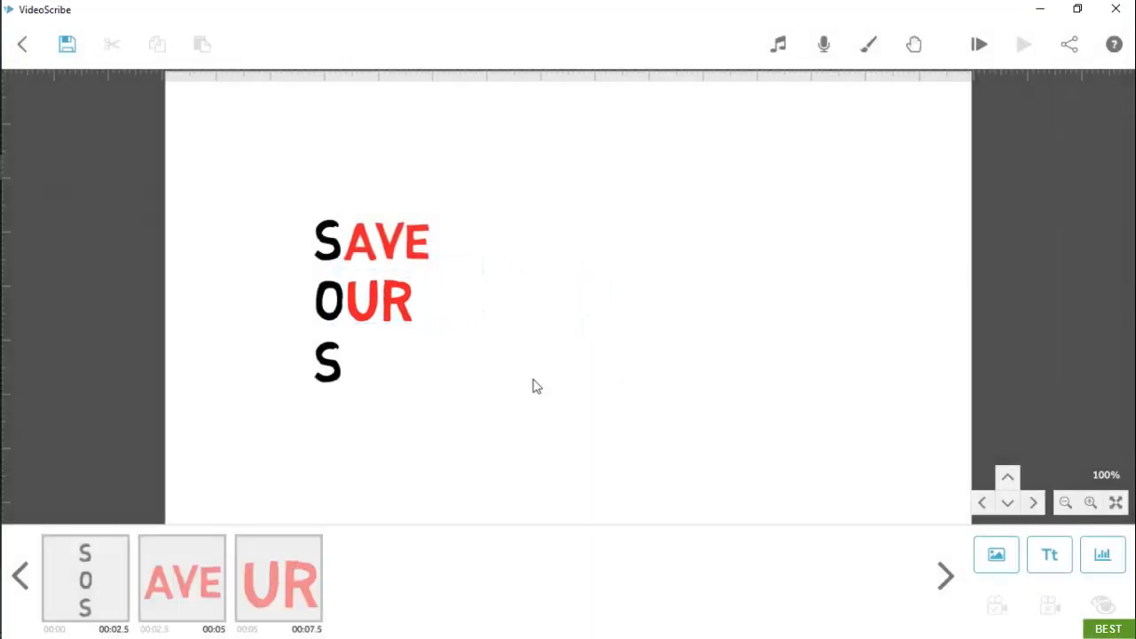
Add the text "ouls" in red beside the last S to complete the word SOULS, and preview the scribe.
click(1050, 555)
text(ouls)
click(841, 148)
click(490, 307)
click(699, 536)
click(853, 570)
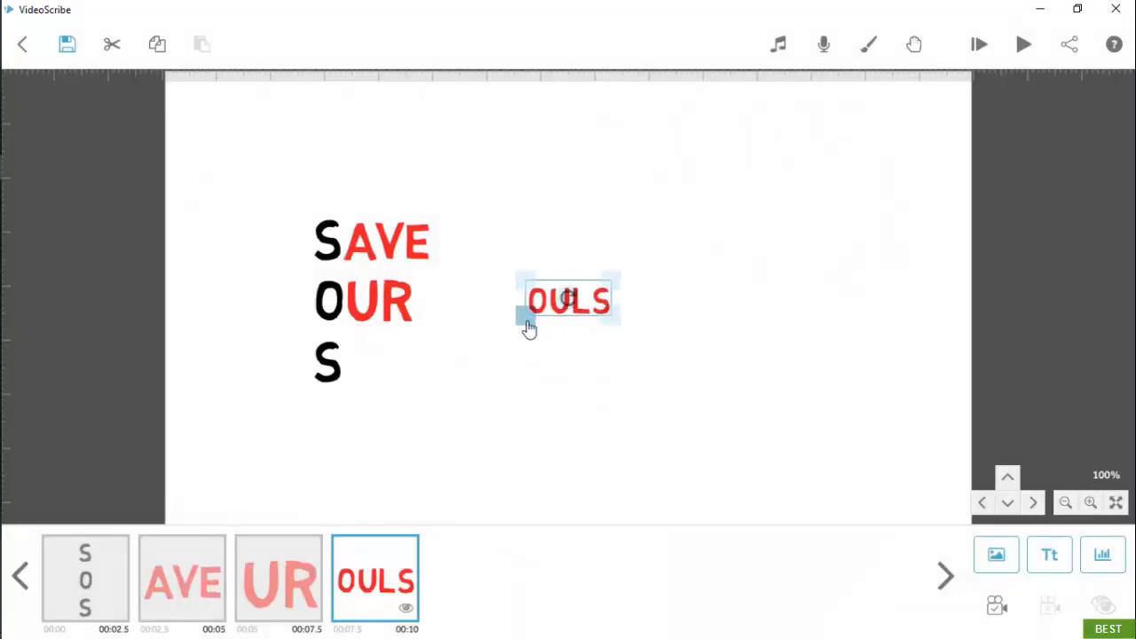
drag(533, 330, 381, 382)
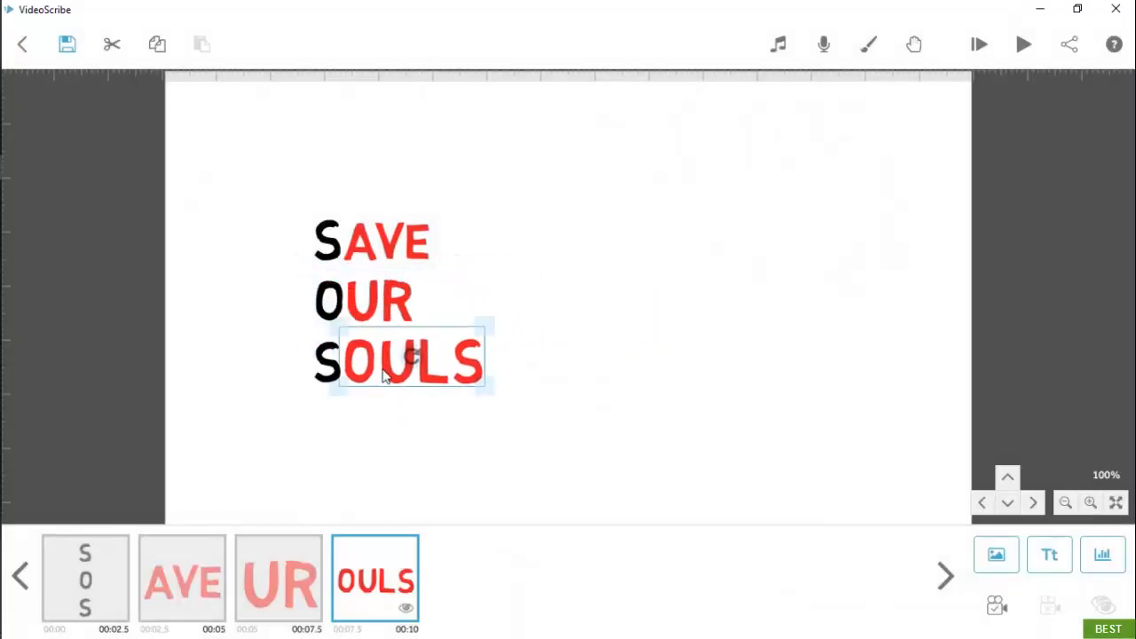
click(387, 422)
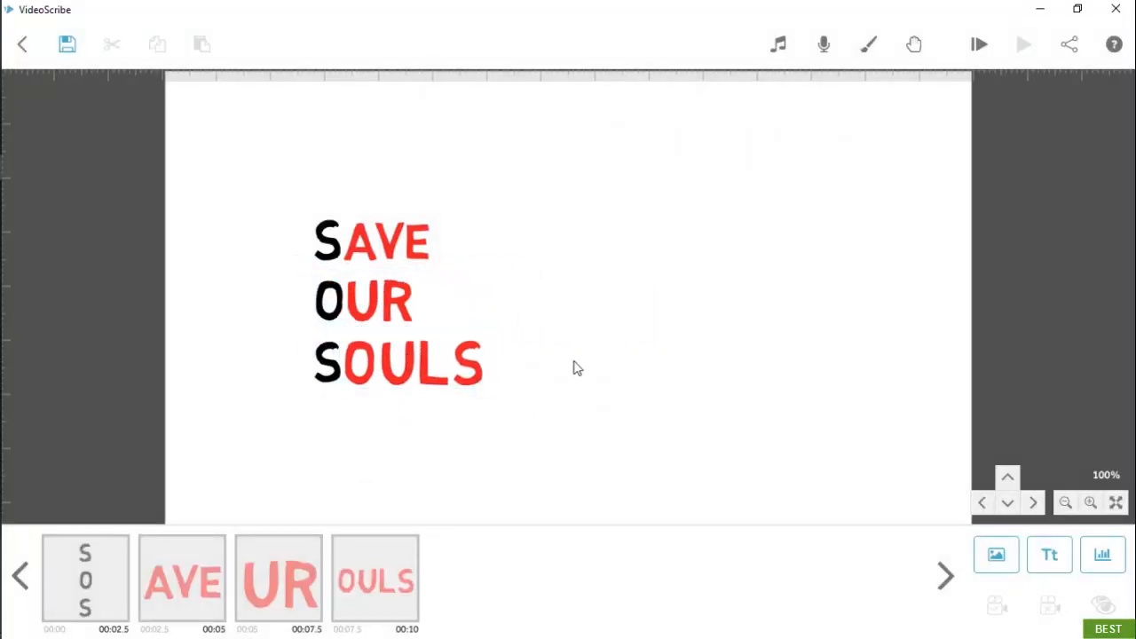
click(974, 42)
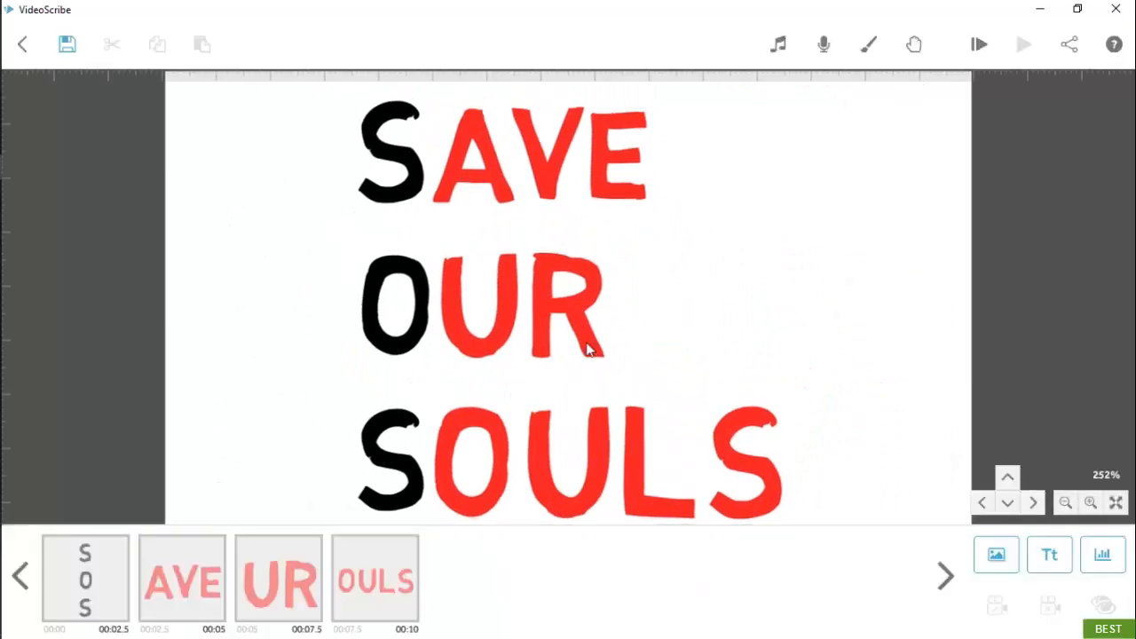
Set a centred 190% view of the three lines as the camera position for all four text elements and preview the scribe.
scroll(586, 349, down, 8)
scroll(586, 348, up, 5)
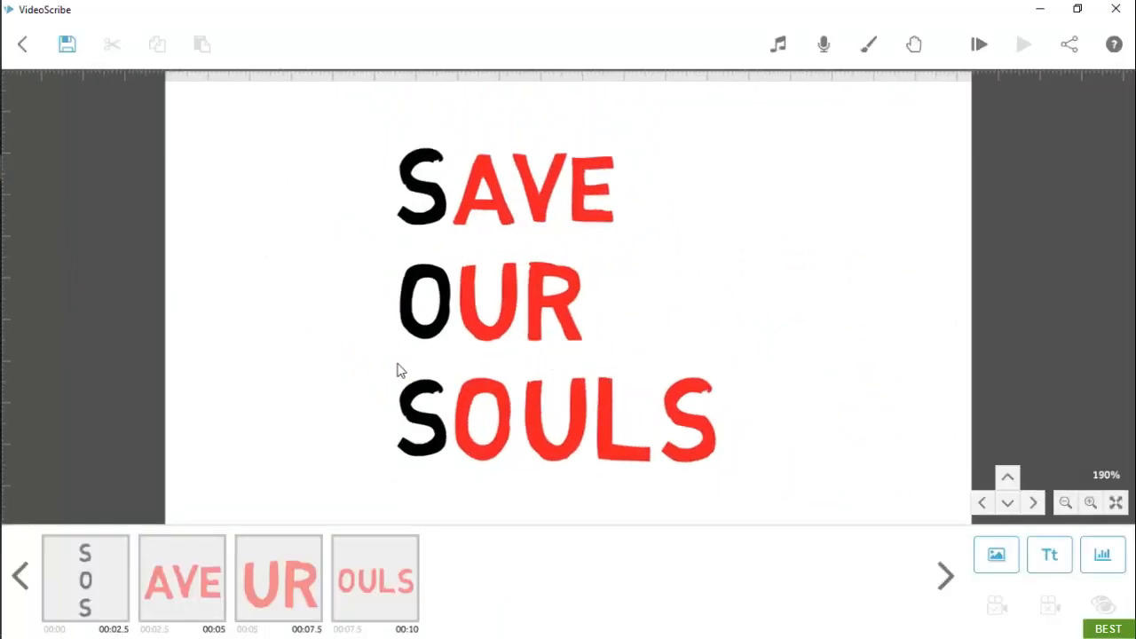
drag(377, 360, 407, 359)
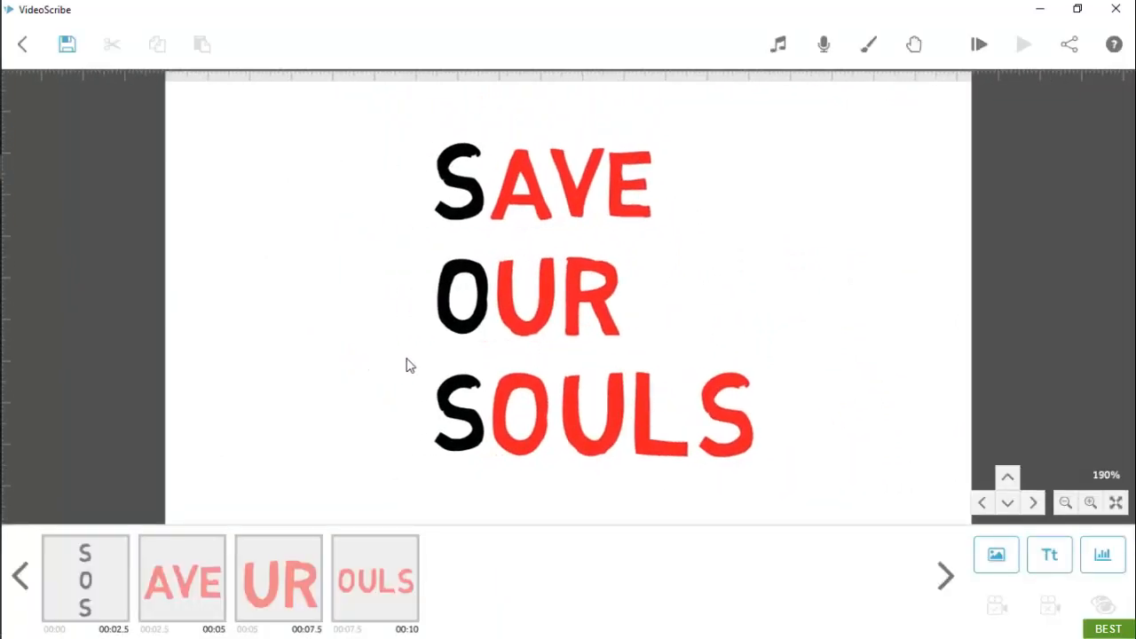
click(97, 578)
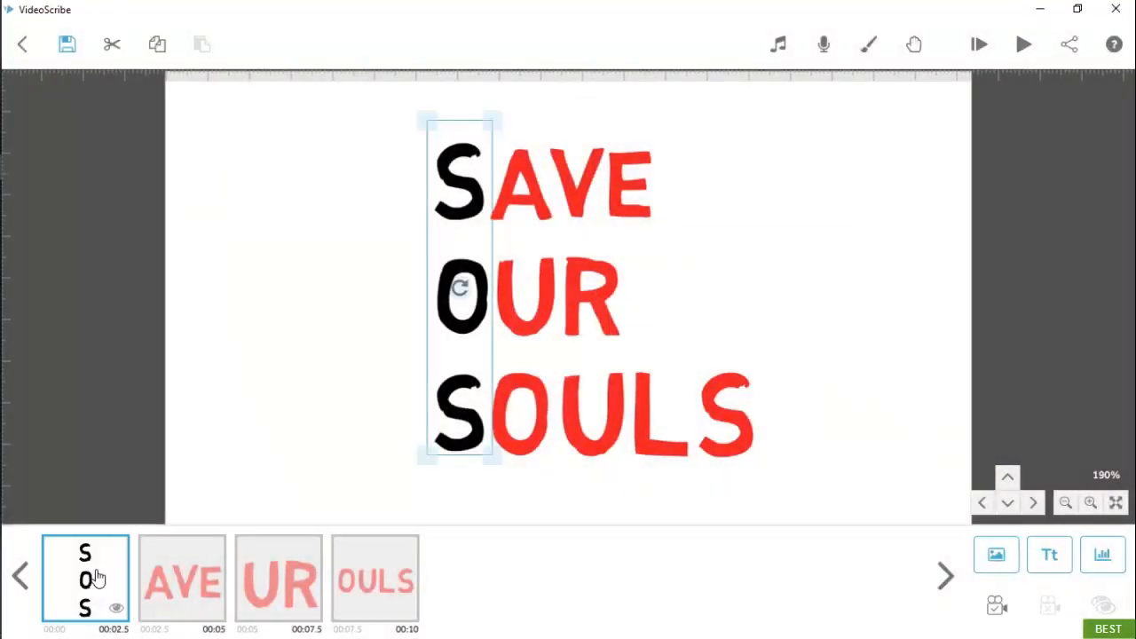
shift+click(375, 604)
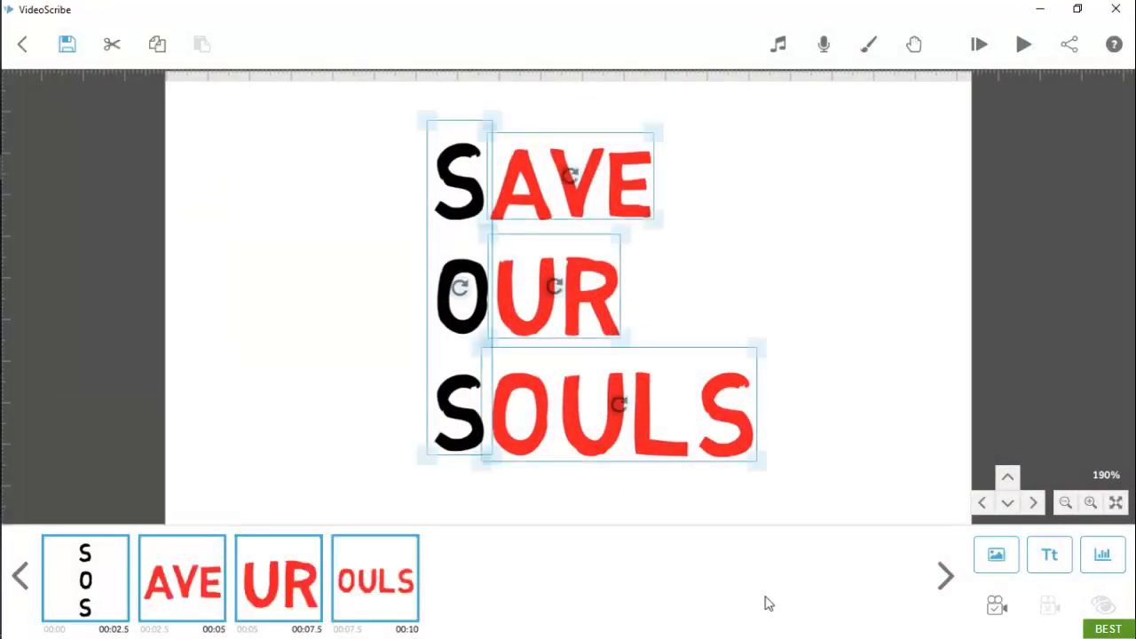
click(996, 606)
click(903, 275)
click(976, 43)
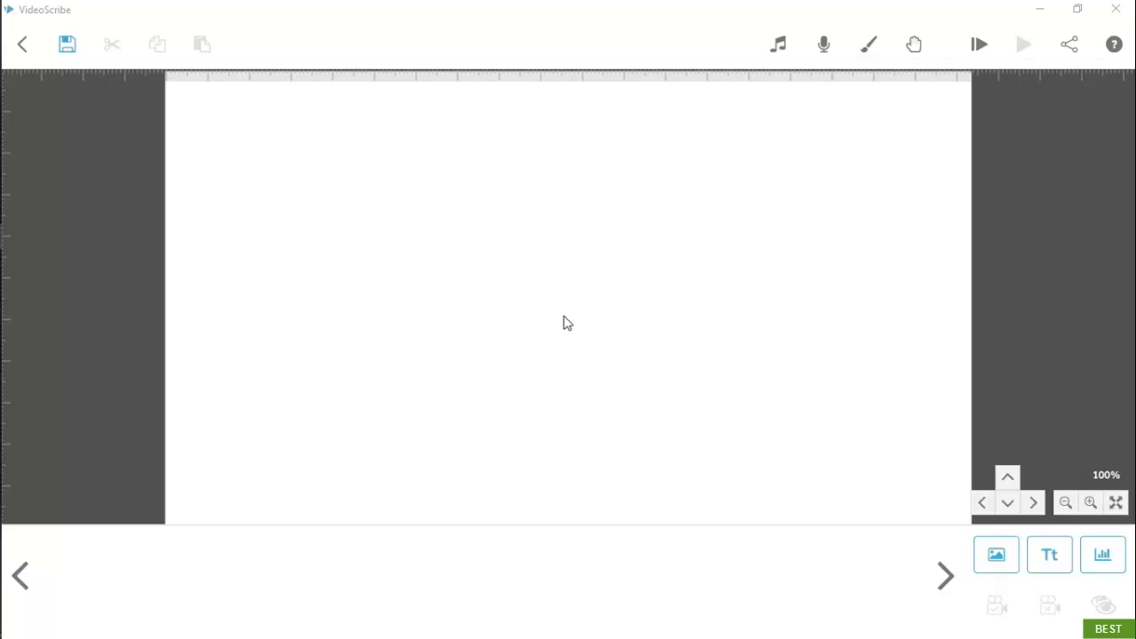
Add the text "whiteboard animation" in black with the Basic font and set its animate time to 3 seconds.
click(1048, 554)
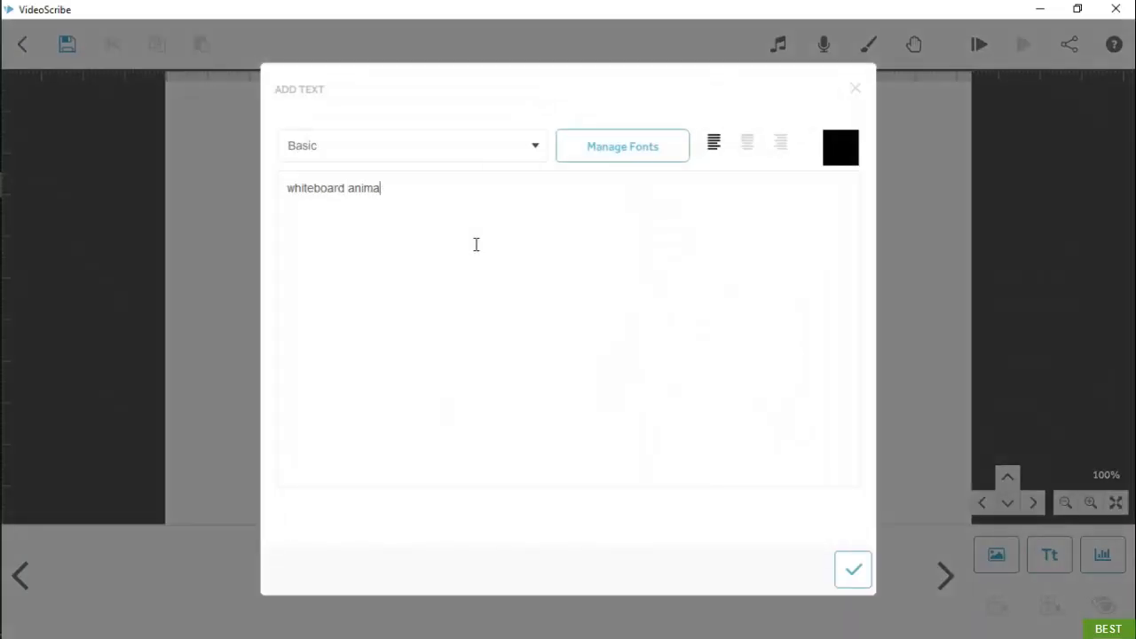
click(98, 588)
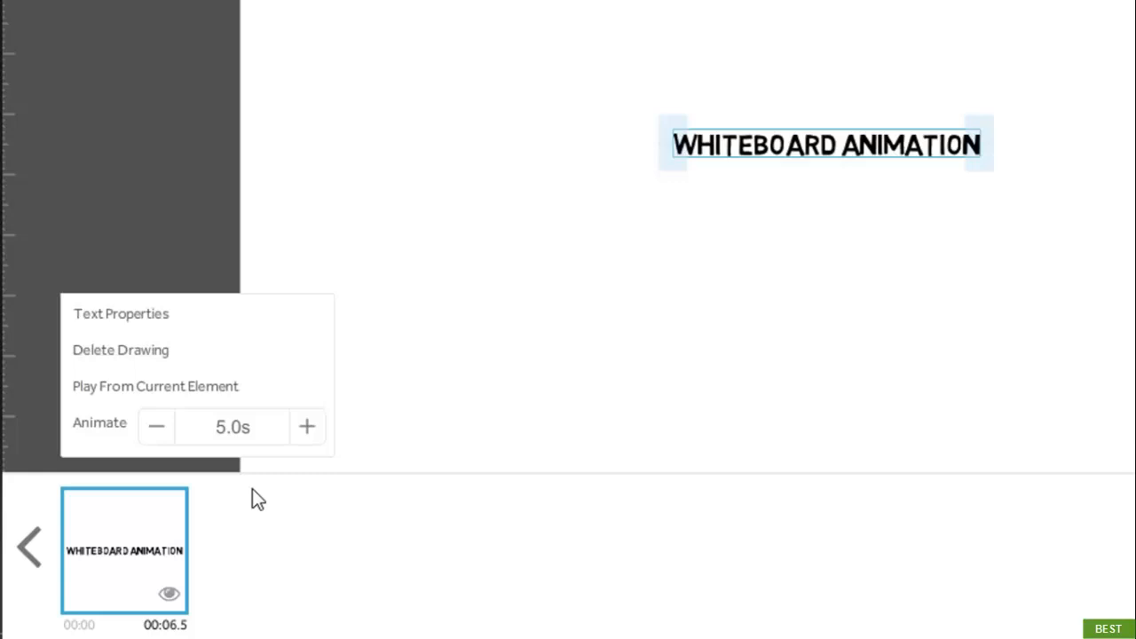
click(157, 428)
click(306, 426)
click(306, 426)
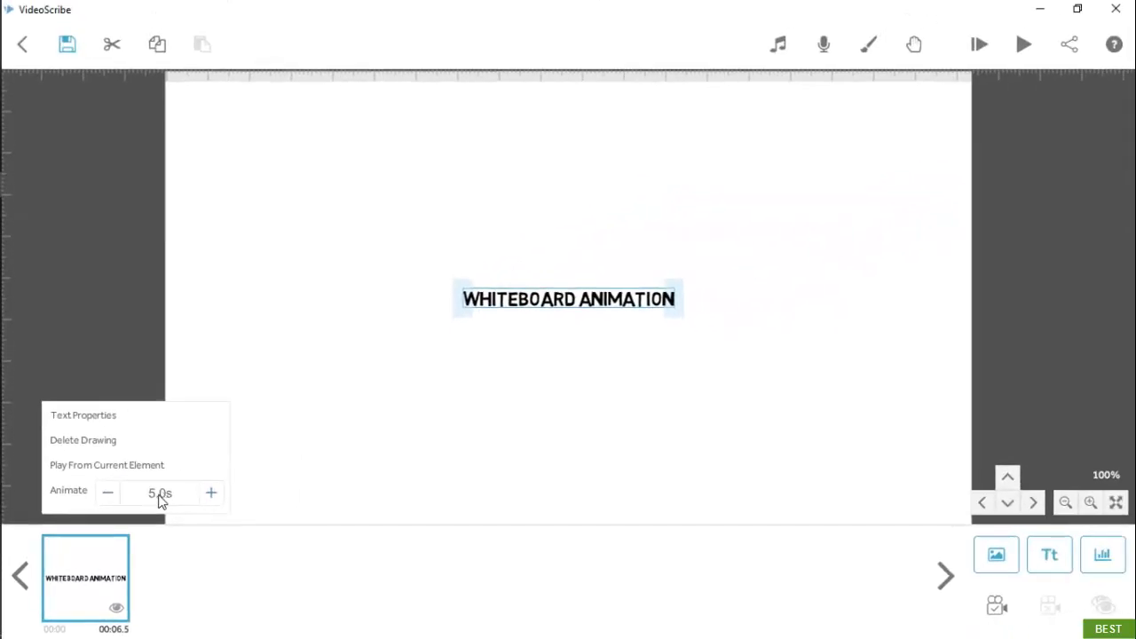
click(161, 495)
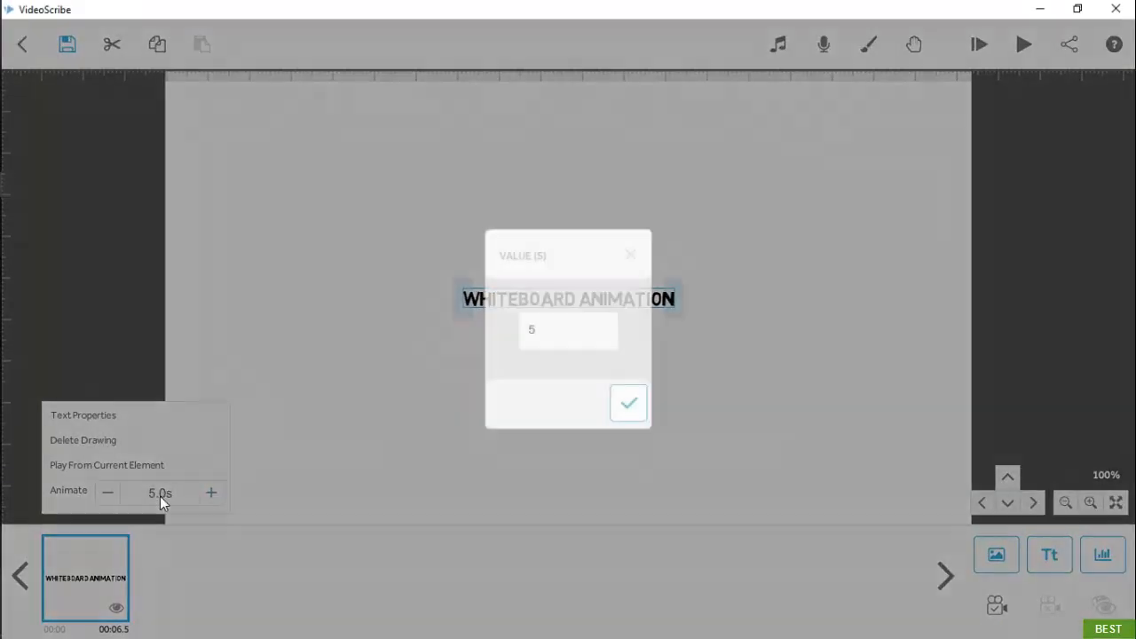
text(3)
key(Return)
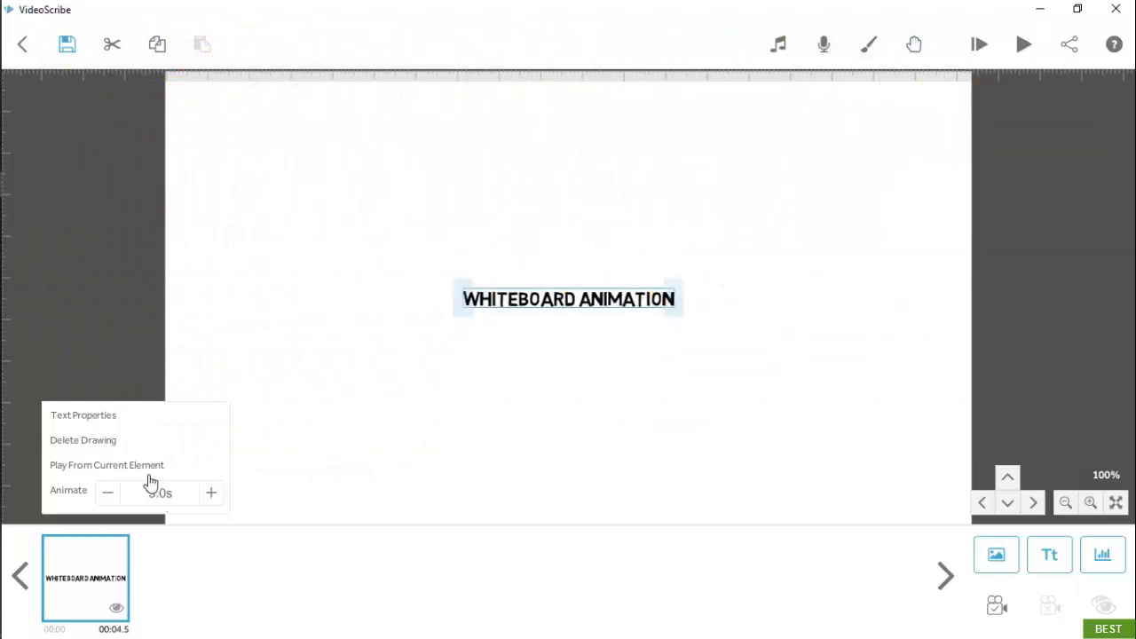
Open the text properties of the whiteboard animation text and examine its text editing options.
click(108, 415)
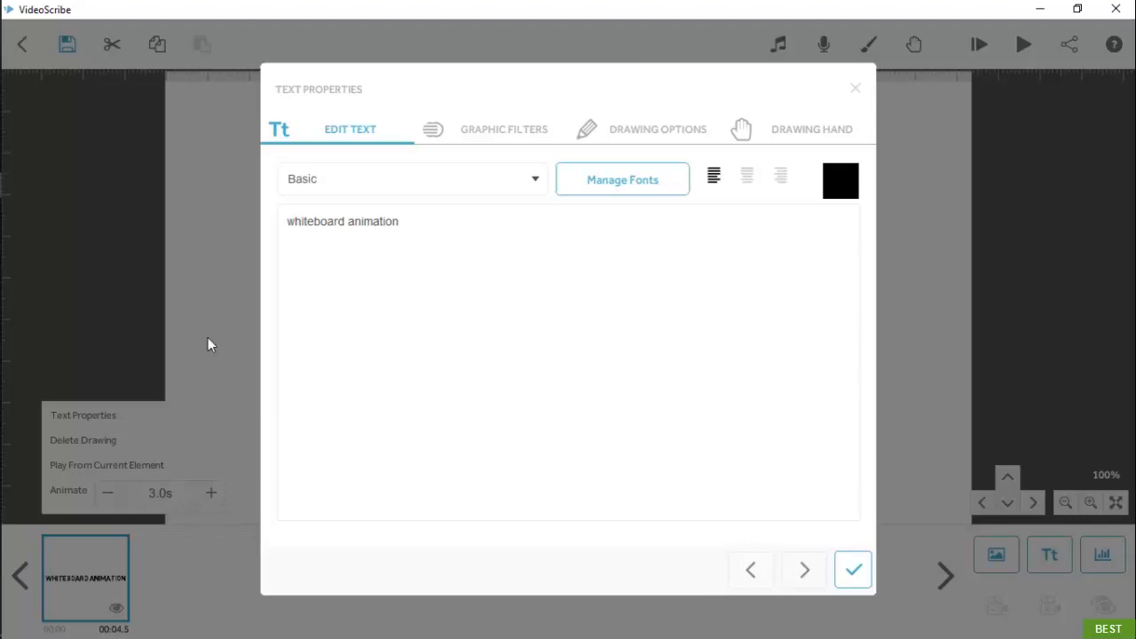
click(854, 87)
double_click(607, 297)
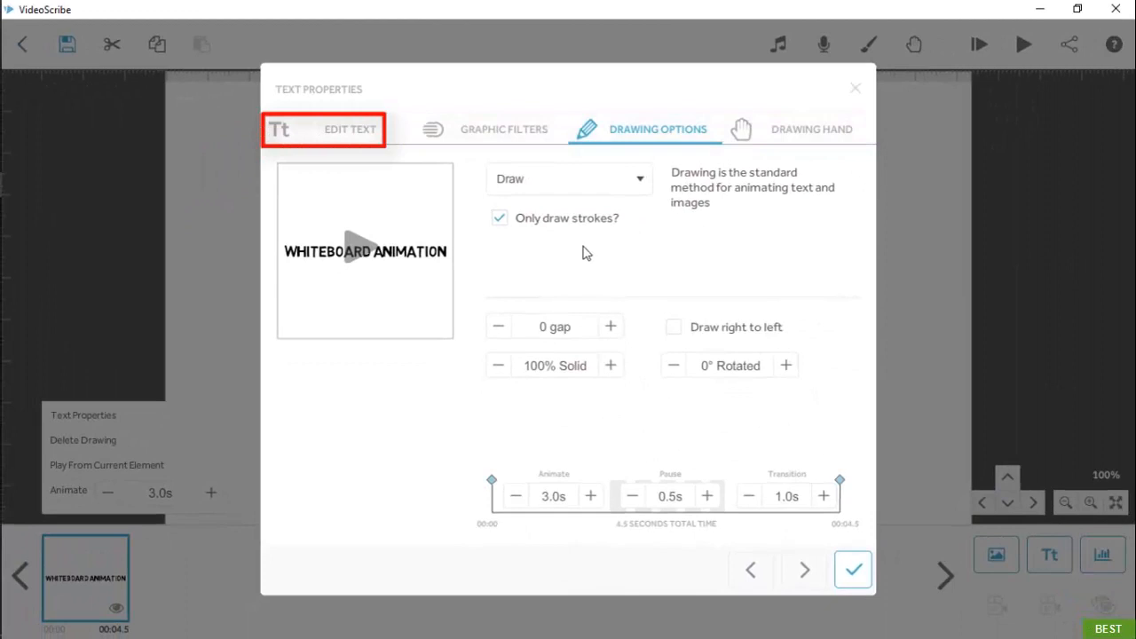
click(317, 136)
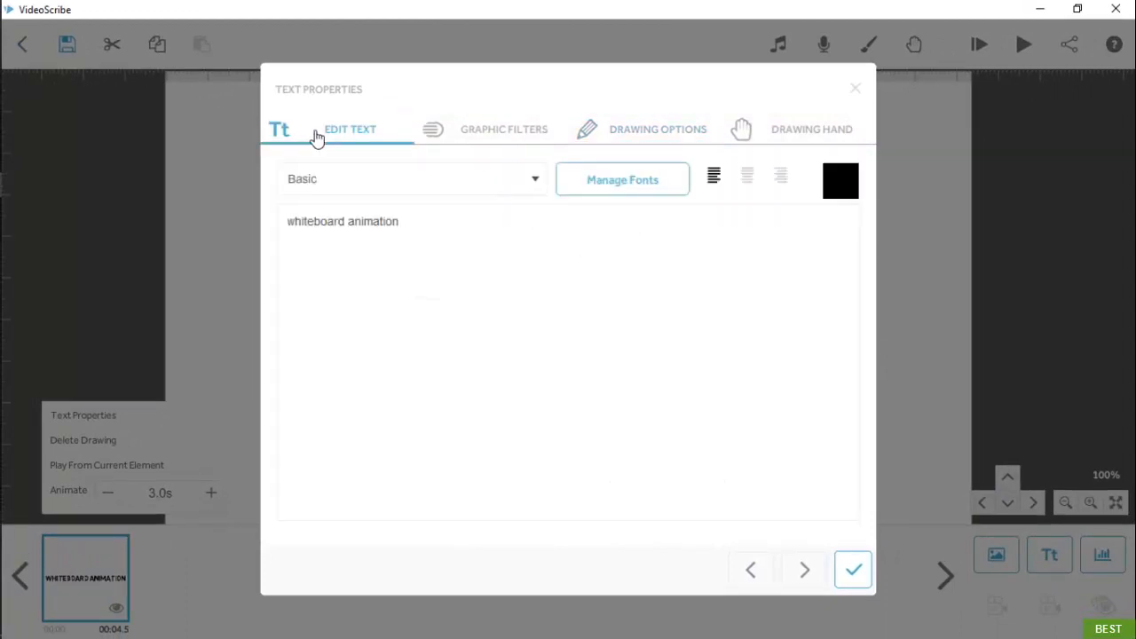
click(431, 246)
key(ctrl+shift+Left)
key(ctrl+shift+Left)
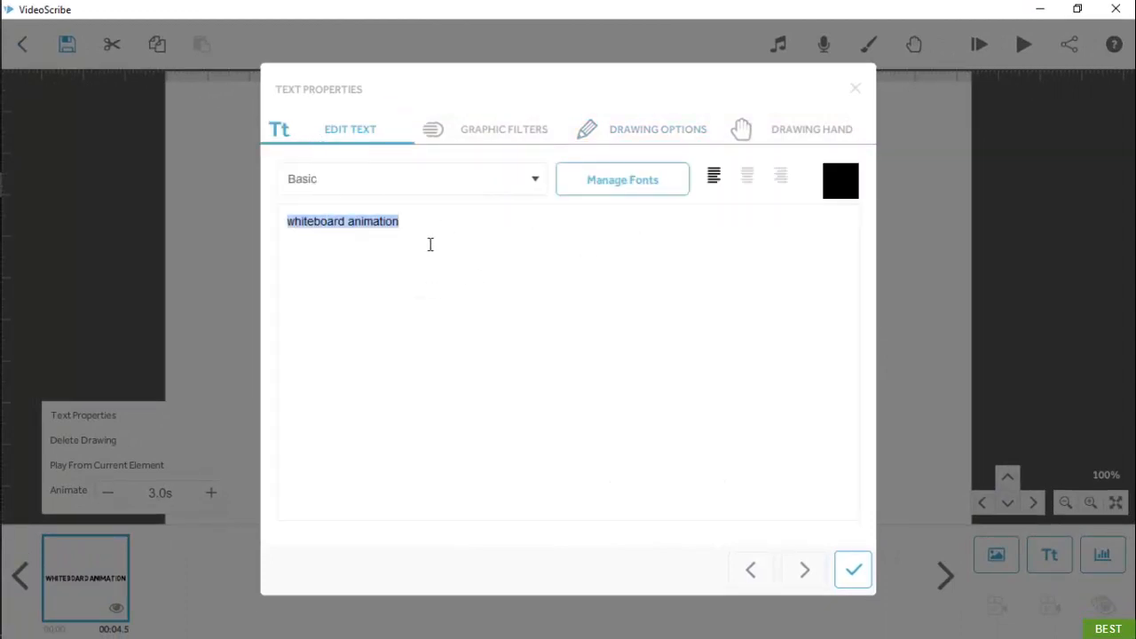
click(430, 245)
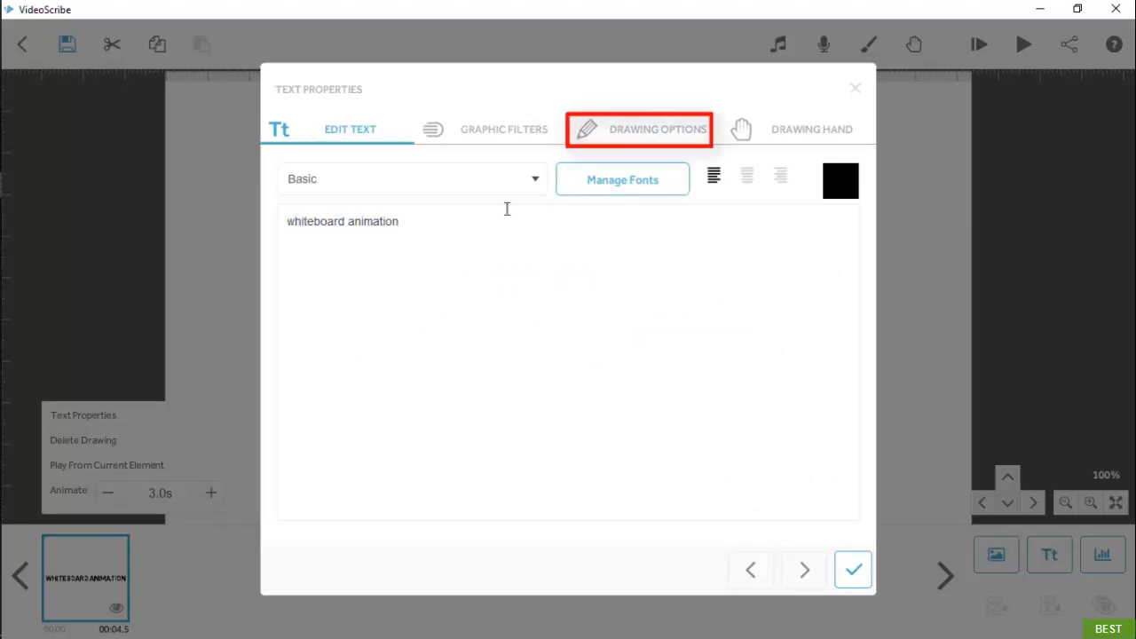
Examine the drawing options of the text: play its Draw preview, view the animation methods and try the only-draw-strokes setting.
click(607, 133)
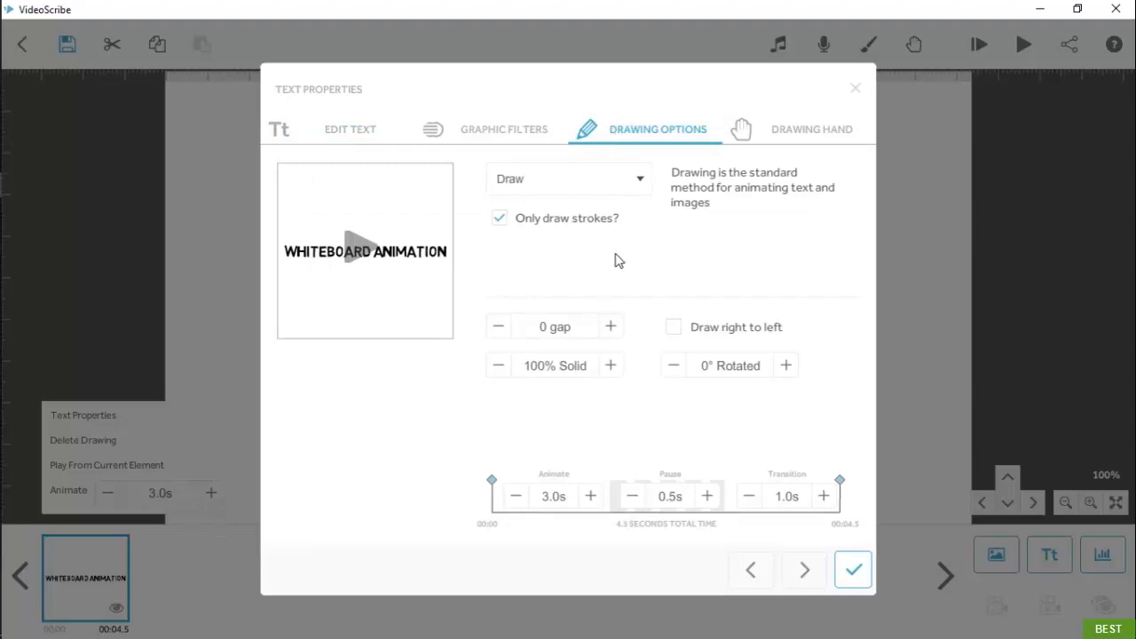
click(380, 266)
click(643, 195)
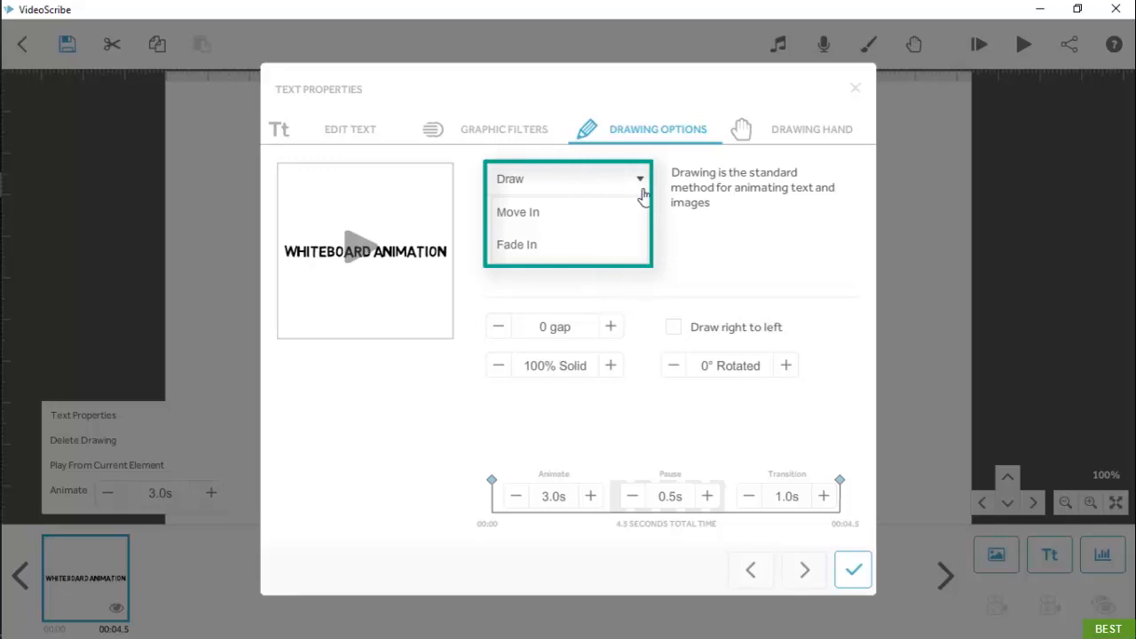
click(644, 195)
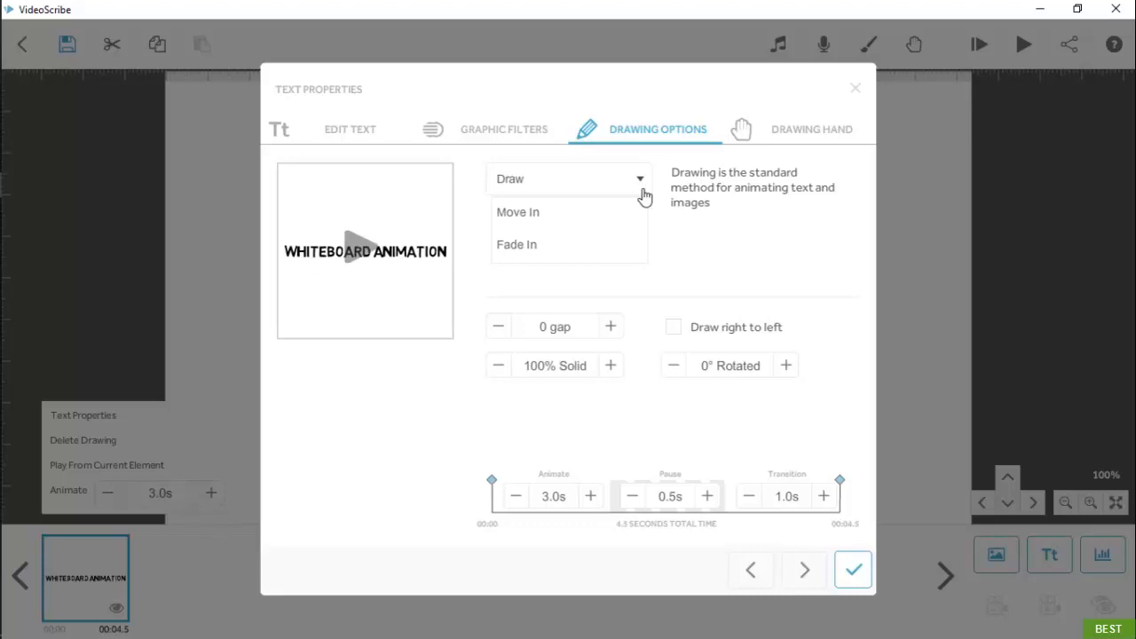
click(643, 196)
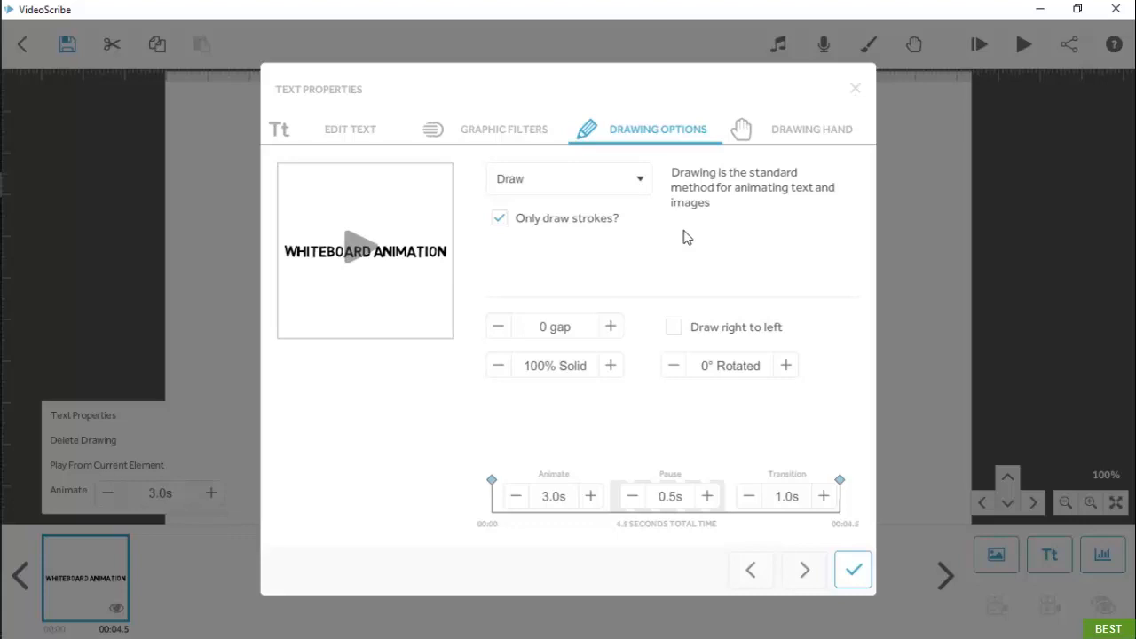
click(498, 222)
click(498, 222)
Set the text's animation method to Move In with a move-in angle straight down from above, and play its preview.
click(551, 182)
click(550, 220)
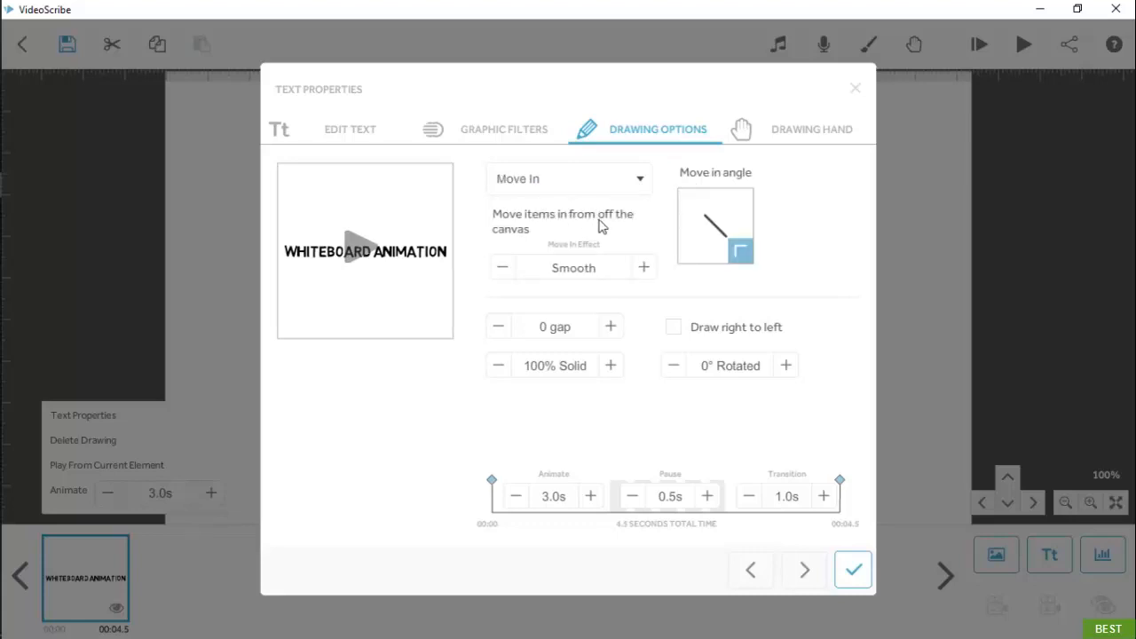
click(691, 201)
click(714, 201)
click(739, 202)
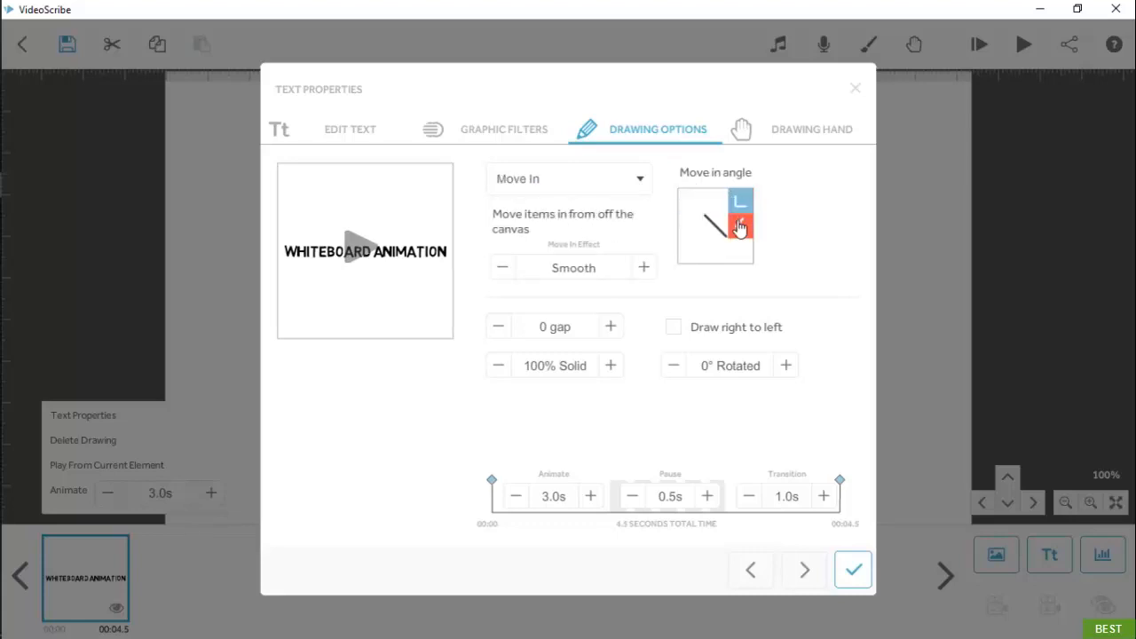
click(738, 223)
click(741, 254)
click(714, 253)
click(713, 205)
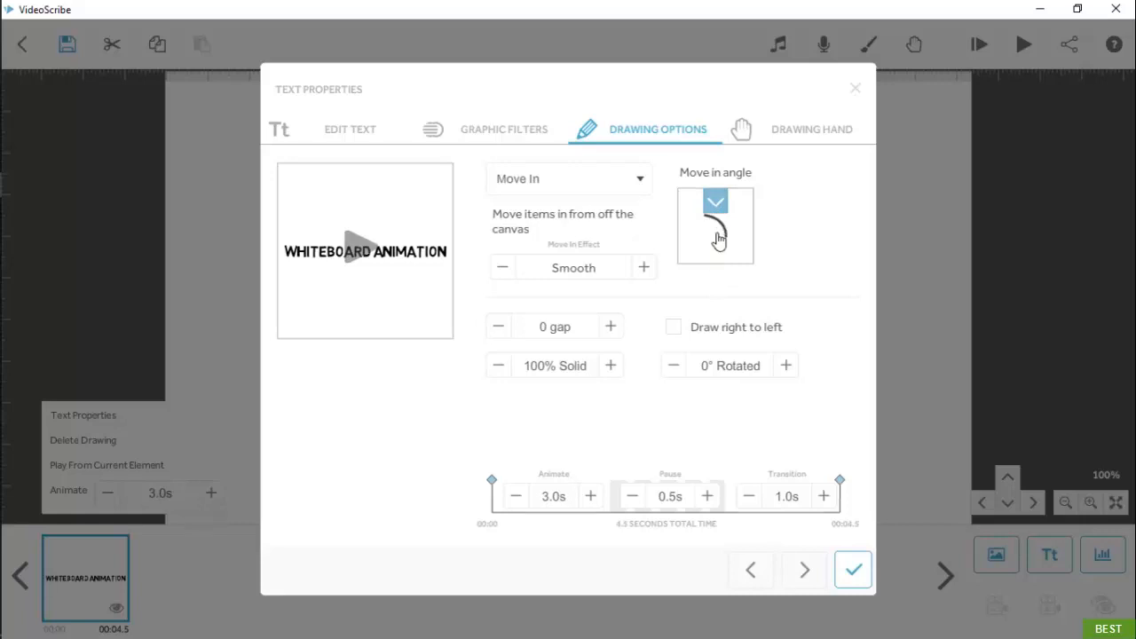
click(378, 258)
Set the text's drawing hand to No Hand and play the Move In preview.
click(789, 140)
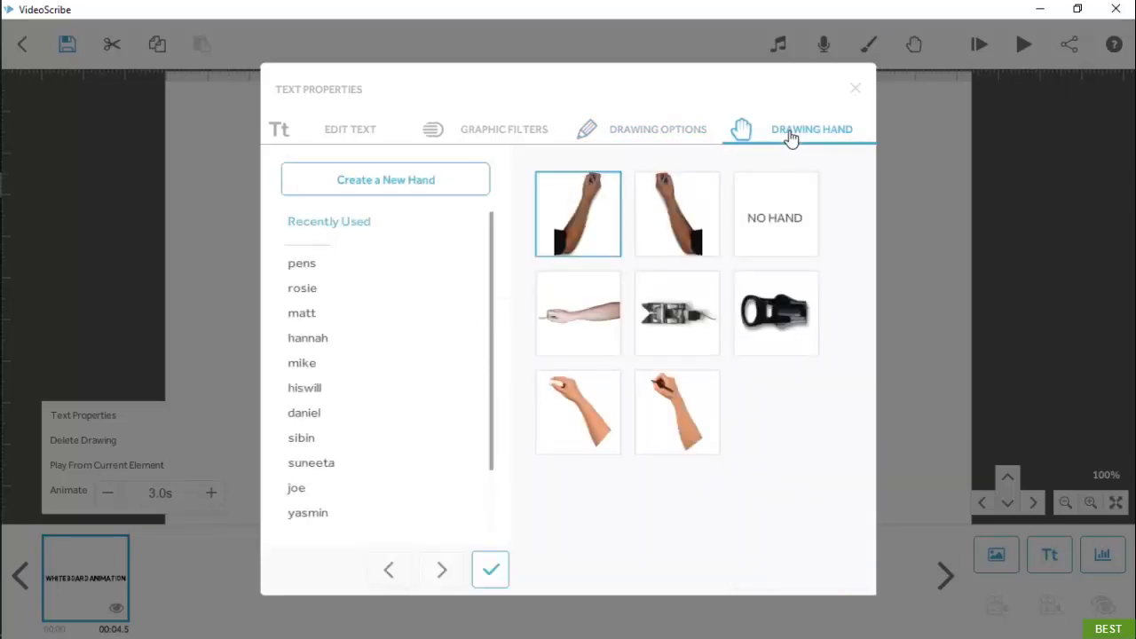
click(744, 252)
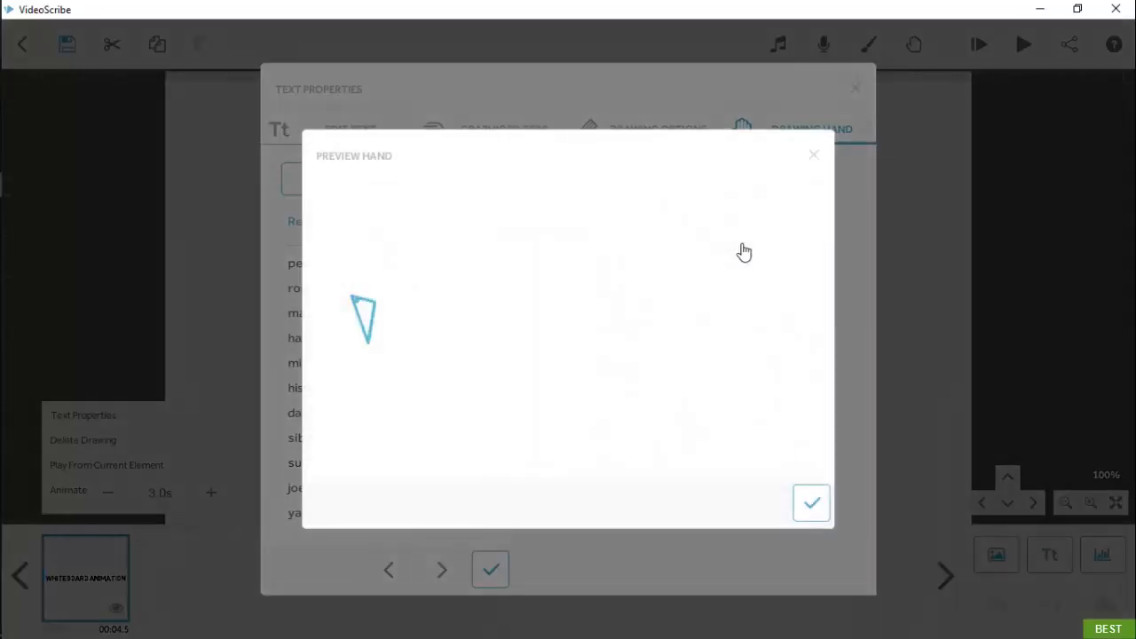
click(803, 504)
click(592, 129)
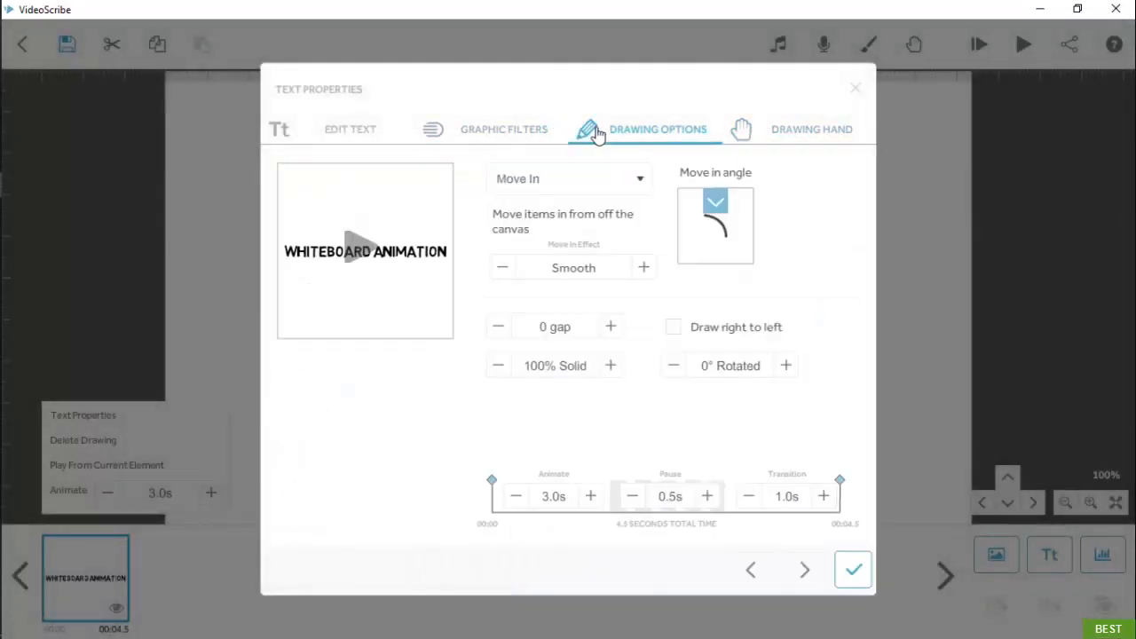
click(364, 249)
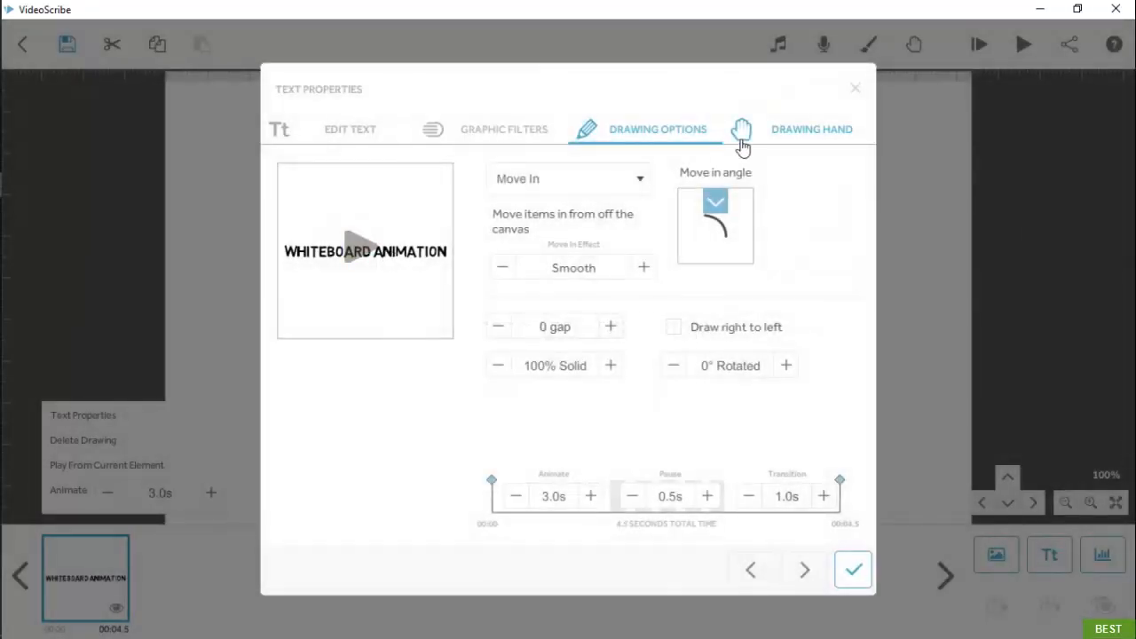
Browse the pens and several other drawing hand collections, and view the options for creating a new hand.
click(770, 130)
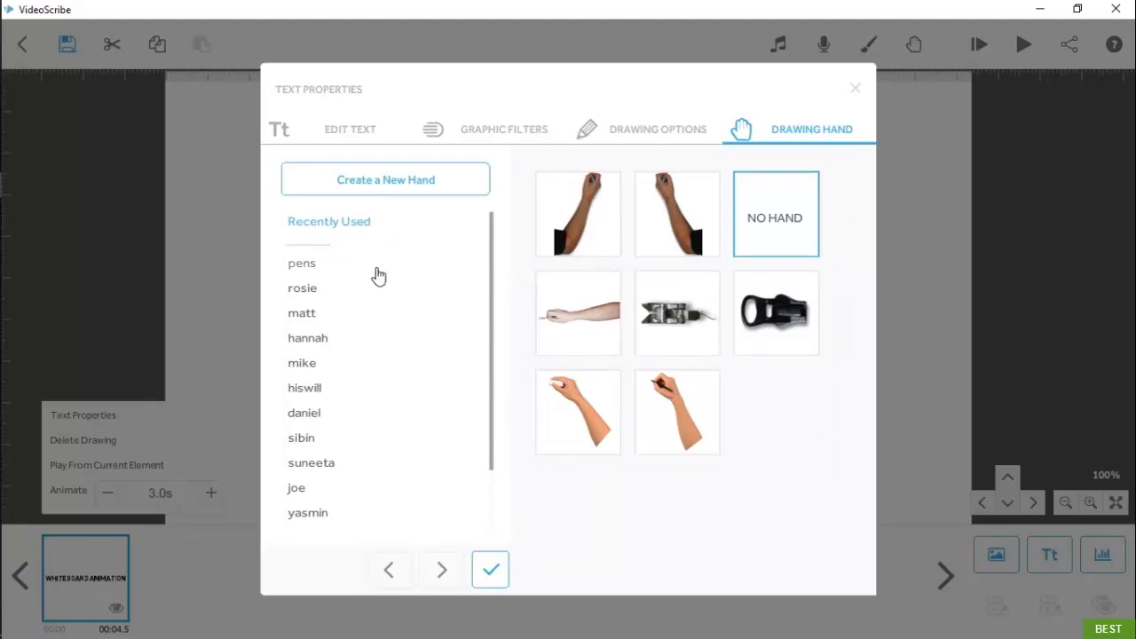
click(349, 269)
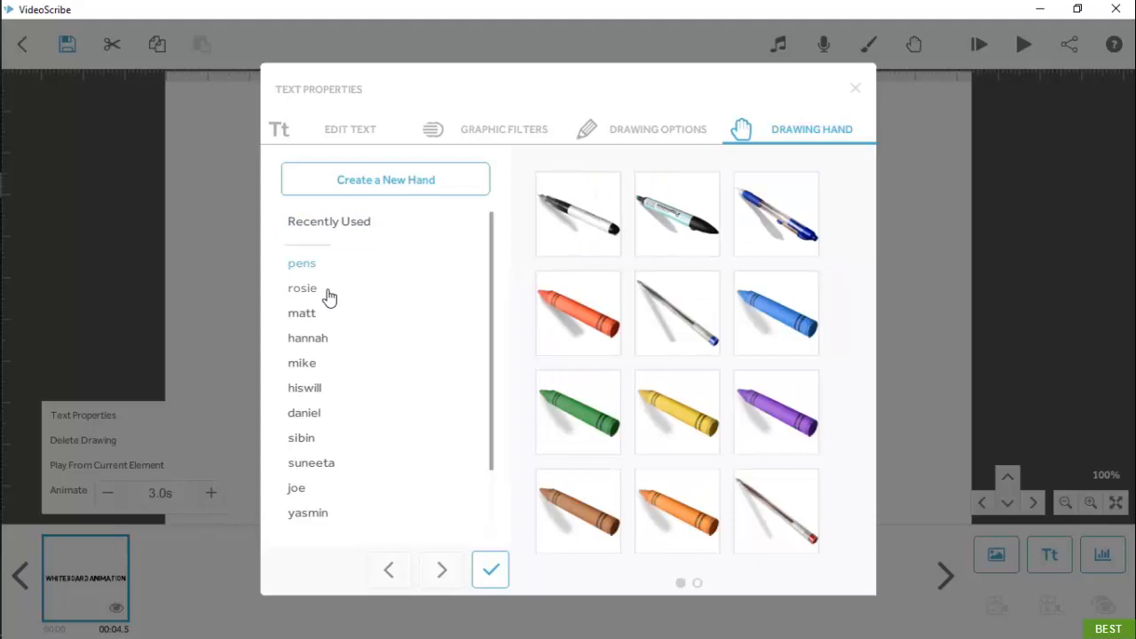
click(325, 293)
click(325, 316)
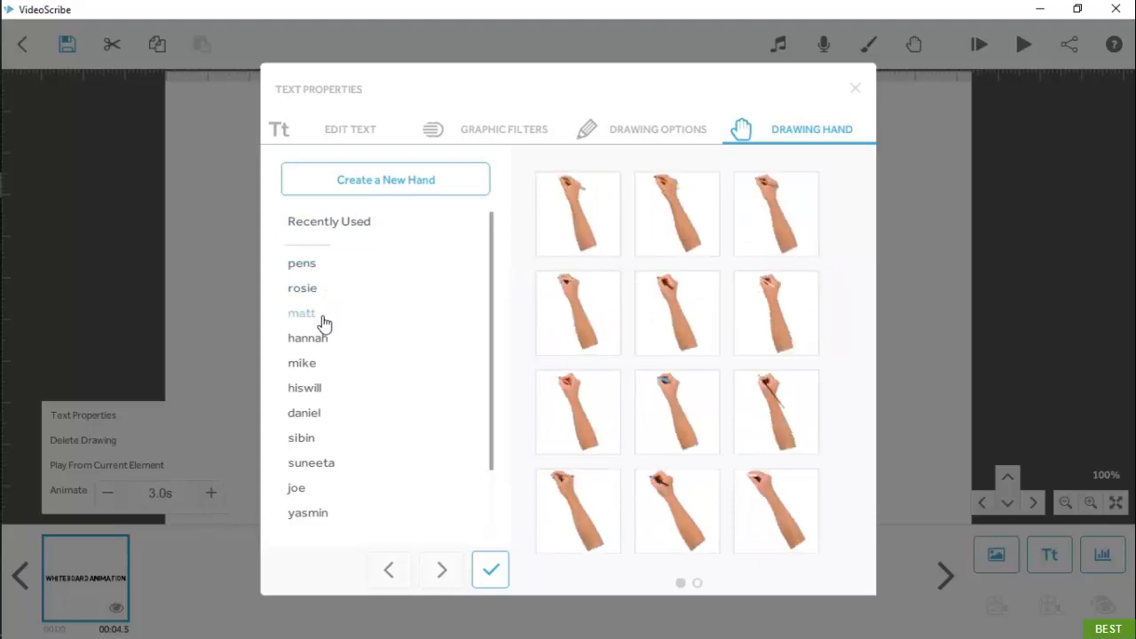
click(323, 336)
click(321, 362)
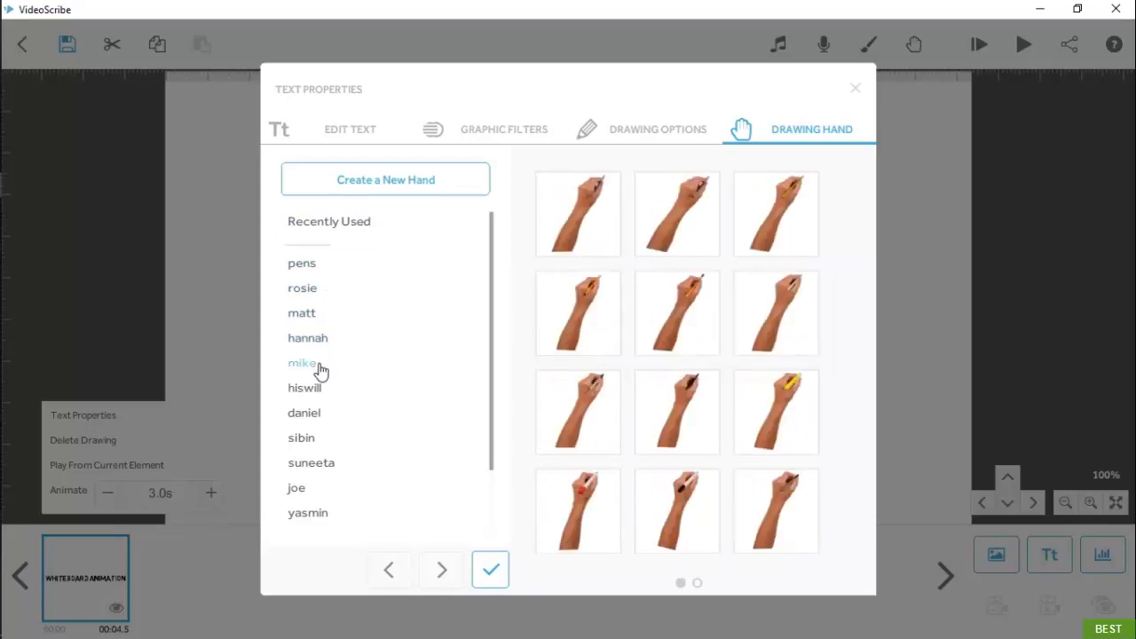
click(320, 398)
click(321, 415)
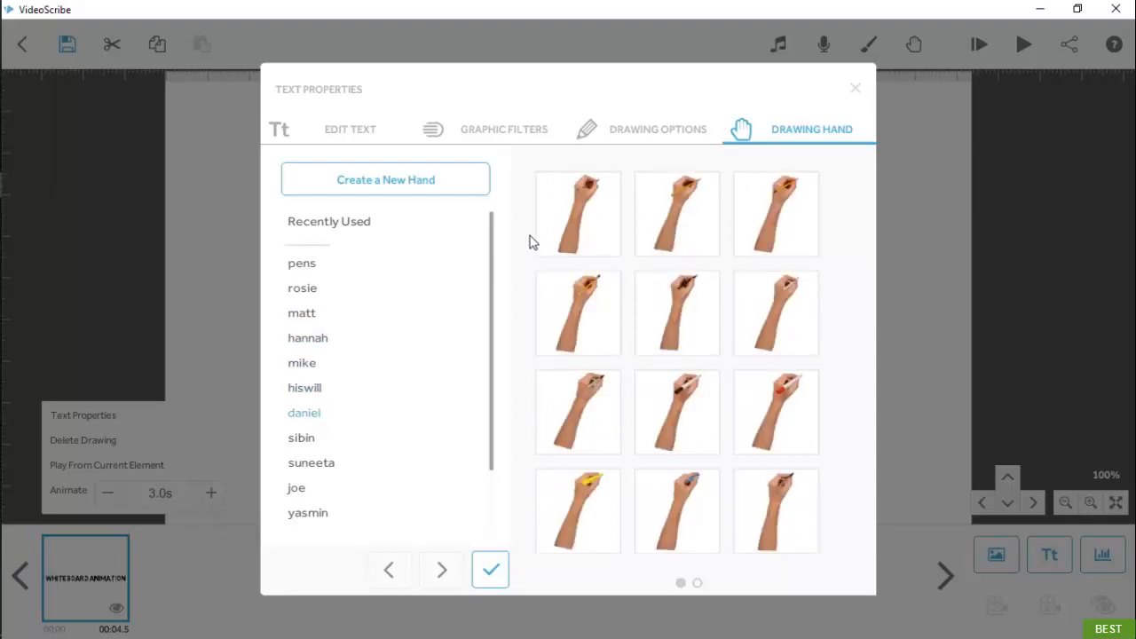
click(467, 189)
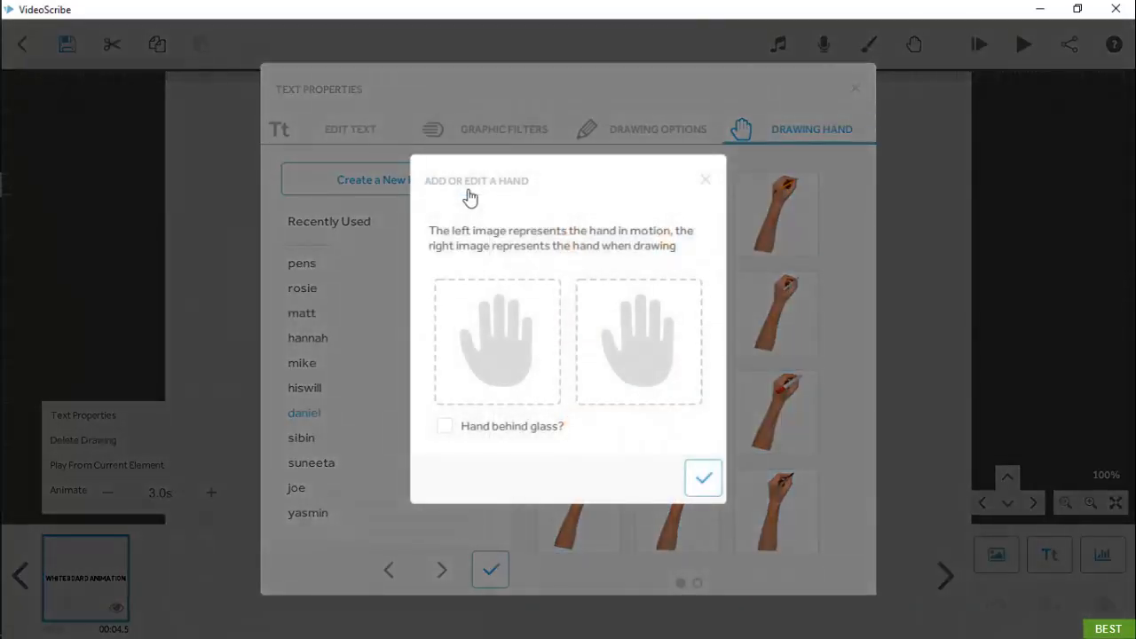
click(703, 182)
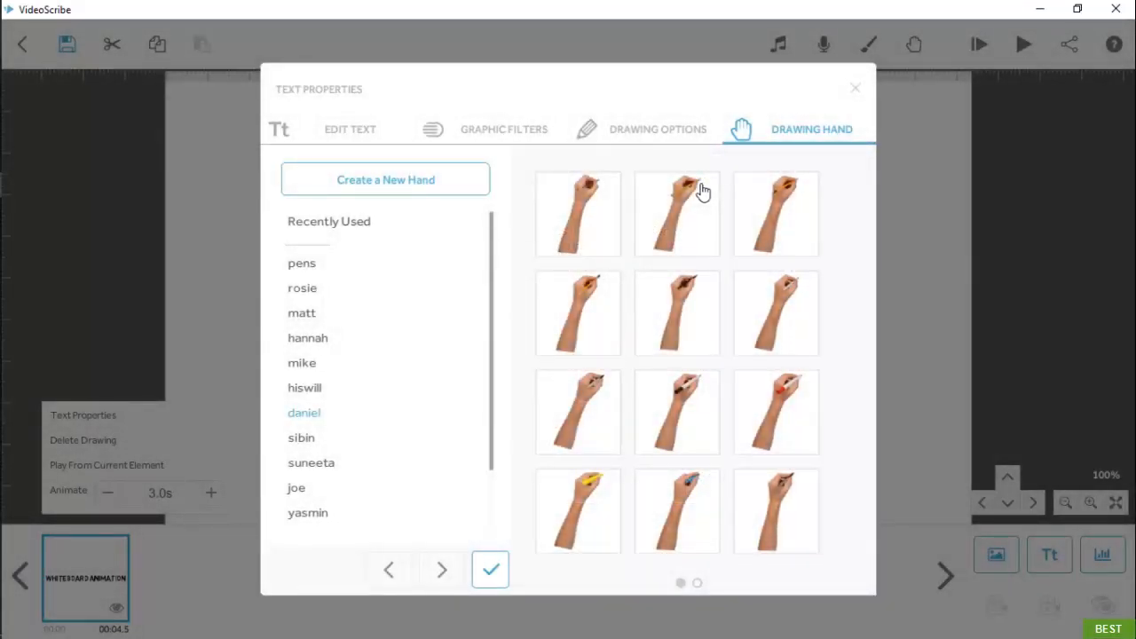
Cycle the text's Move In effect through Overshoot to Uniform.
click(626, 144)
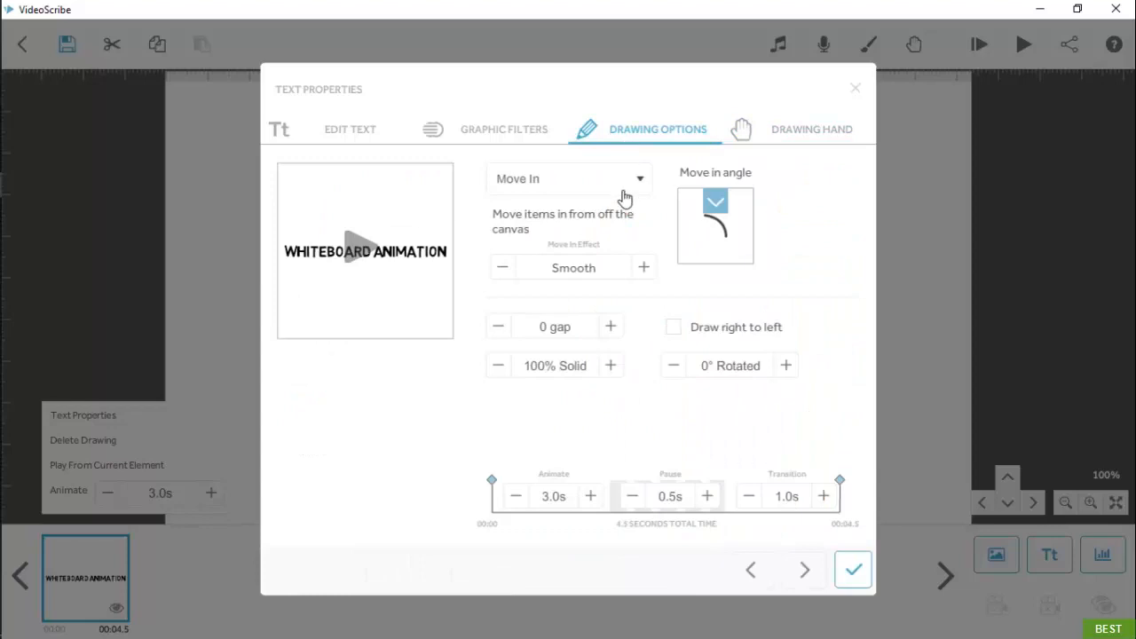
click(642, 277)
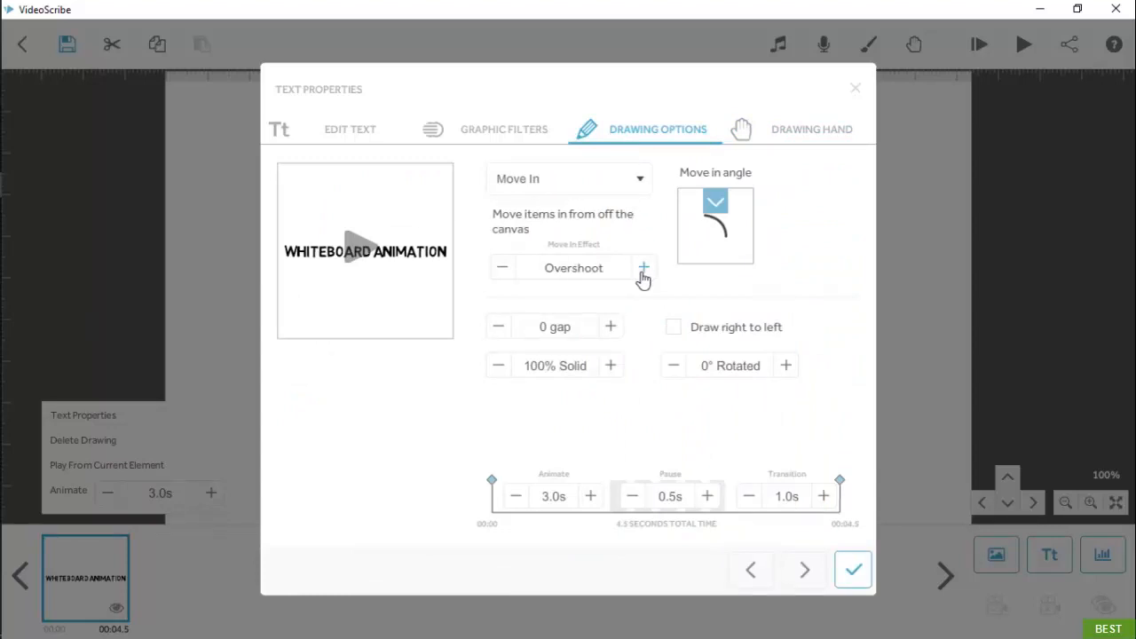
click(642, 277)
click(643, 277)
Try the Fade In animation method on the text, play its preview and view the other available methods.
click(630, 195)
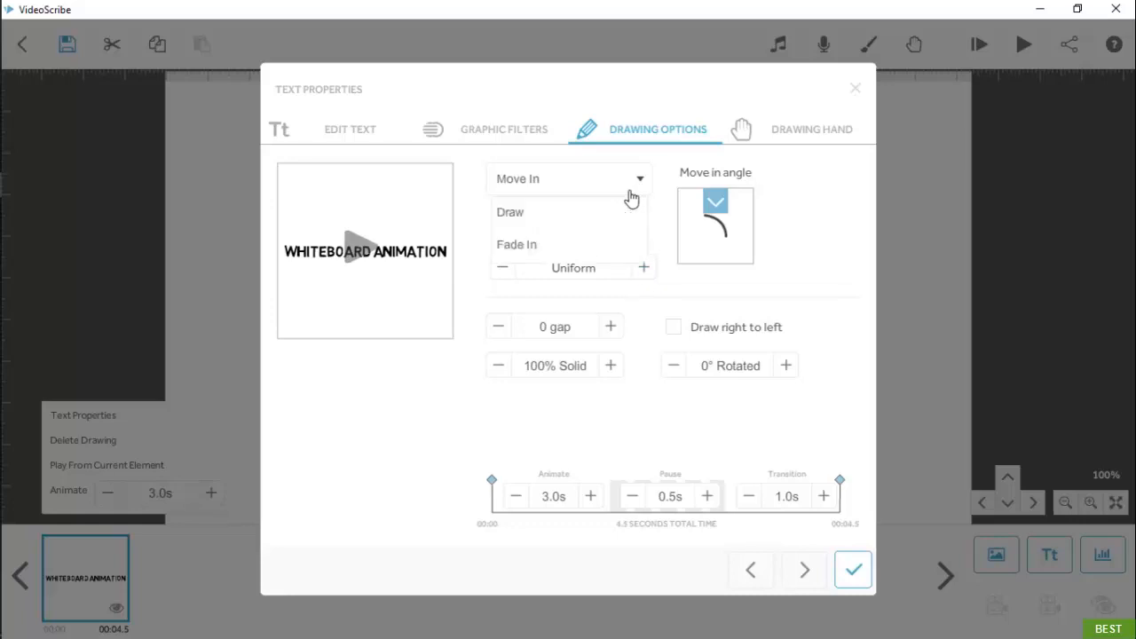
click(597, 250)
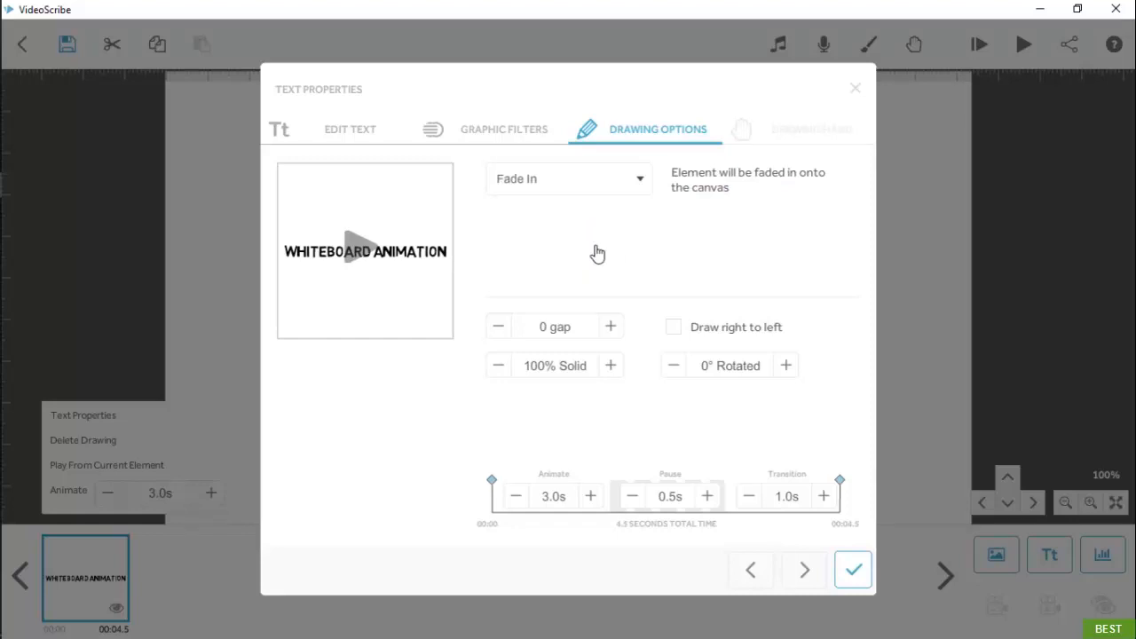
click(419, 271)
click(639, 180)
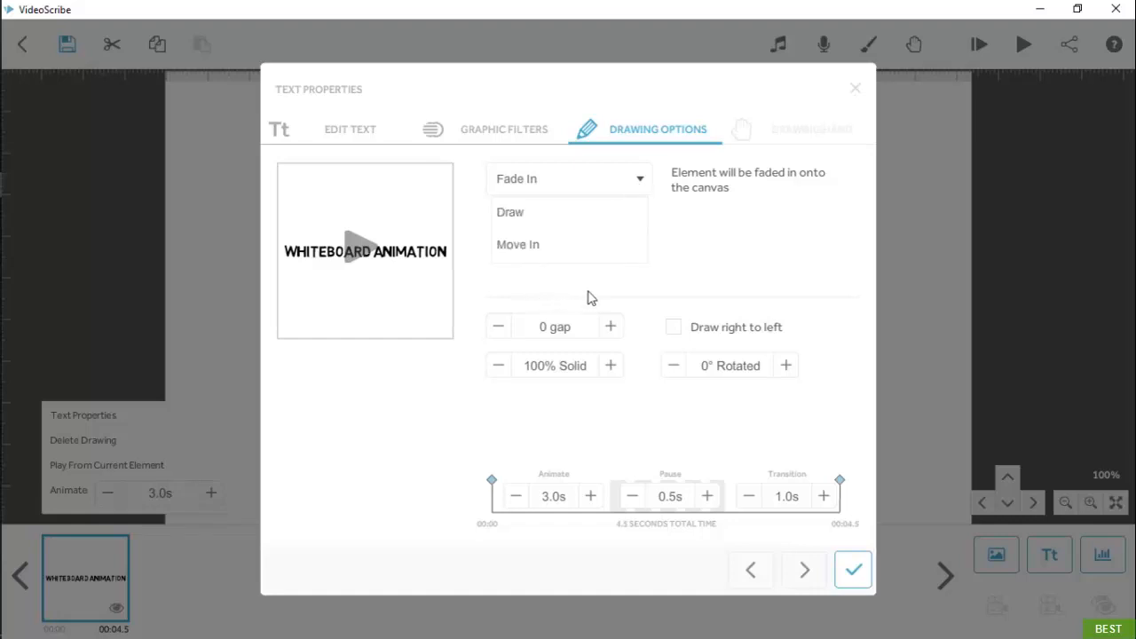
click(644, 186)
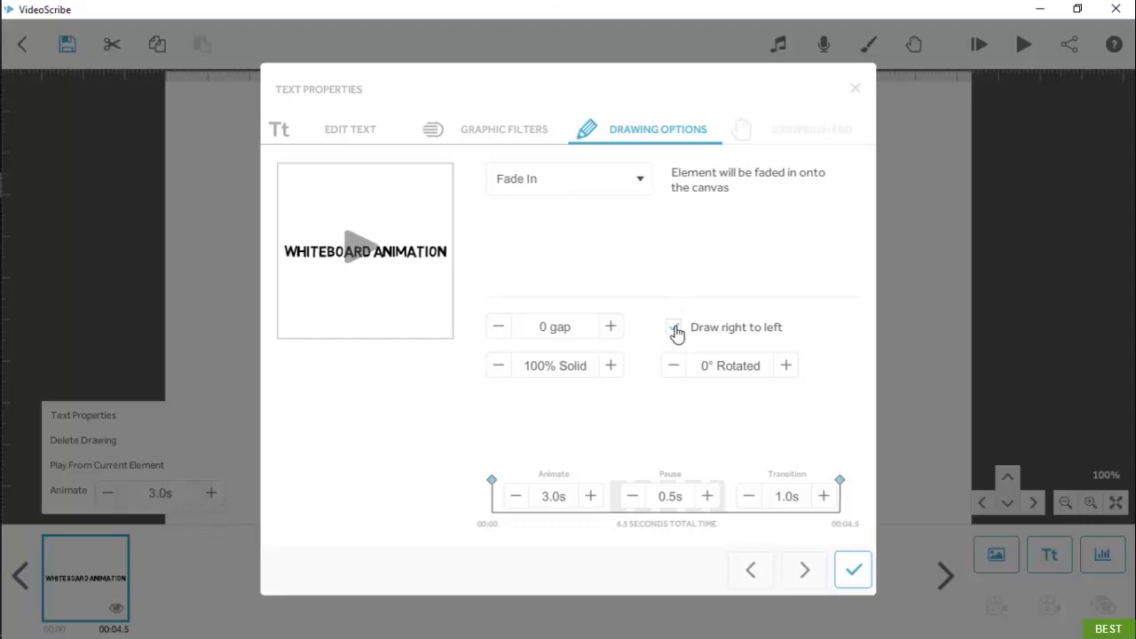
Set the text's animation method to Draw, preview it with right-to-left drawing enabled, and turn right-to-left drawing off again.
click(675, 329)
click(548, 184)
click(546, 212)
click(378, 257)
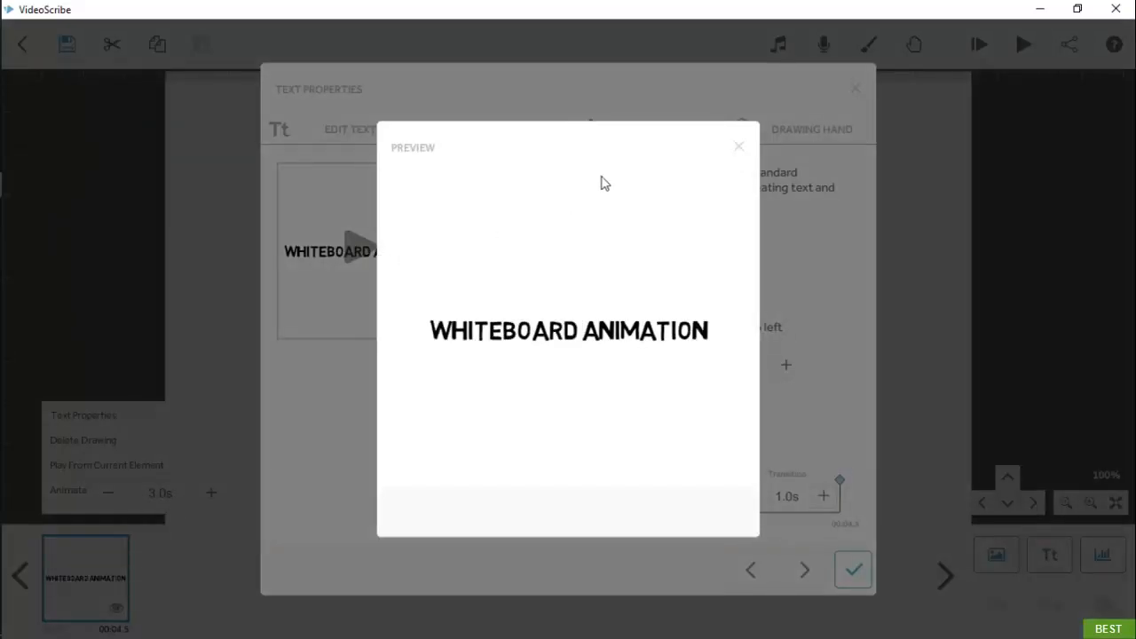
click(738, 146)
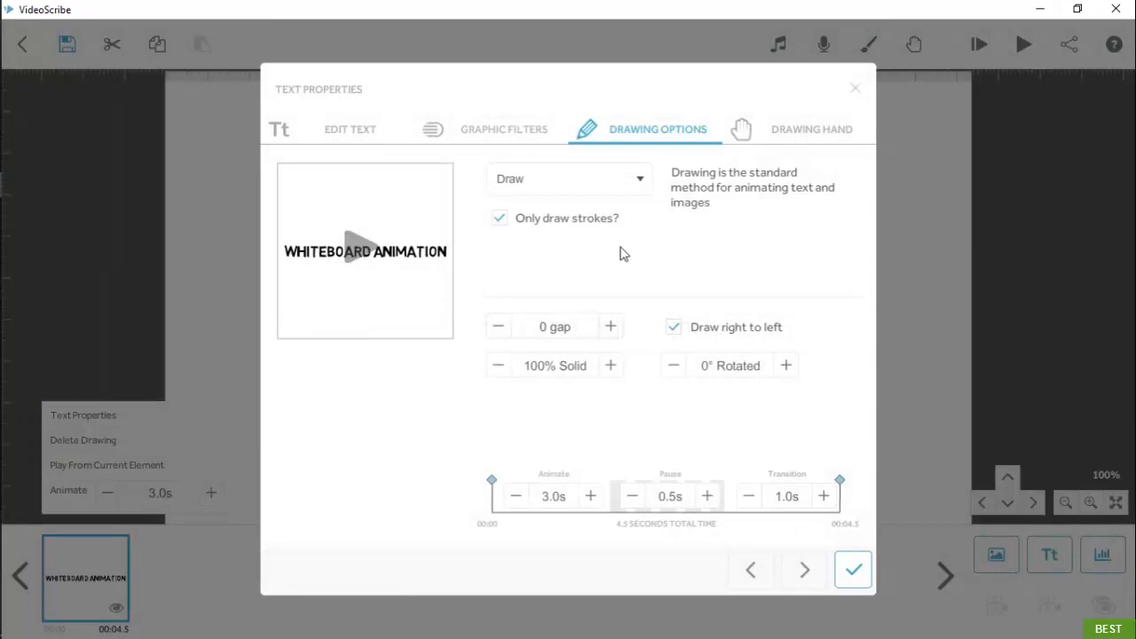
click(672, 326)
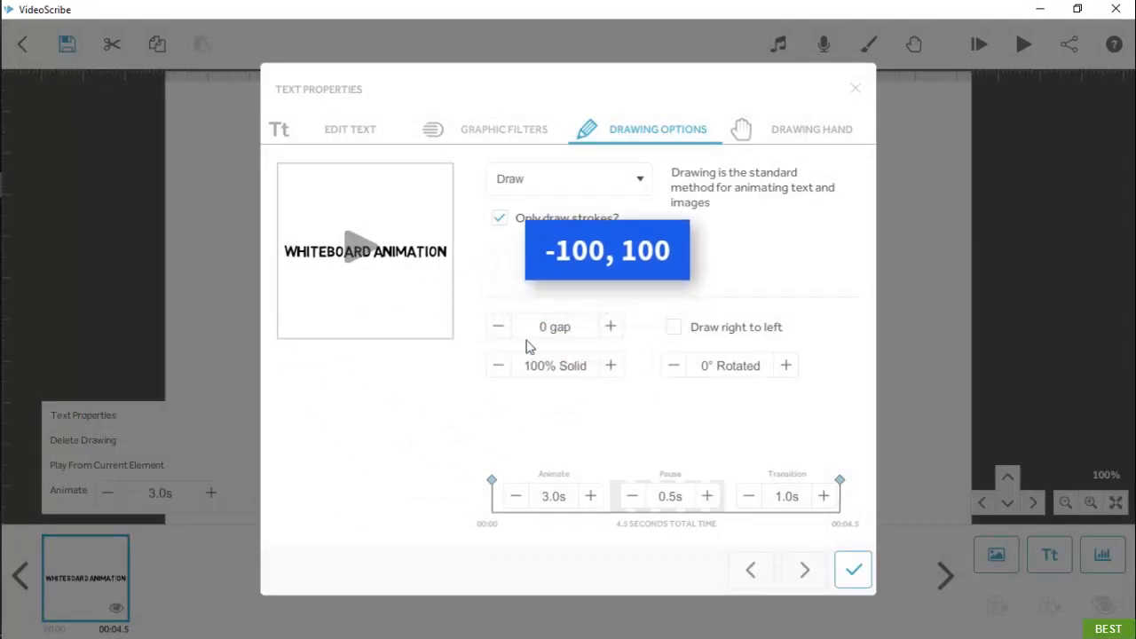
Try widening the spacing between the text's letters to a gap of 13.
click(614, 327)
click(614, 326)
click(614, 326)
click(614, 326)
click(614, 327)
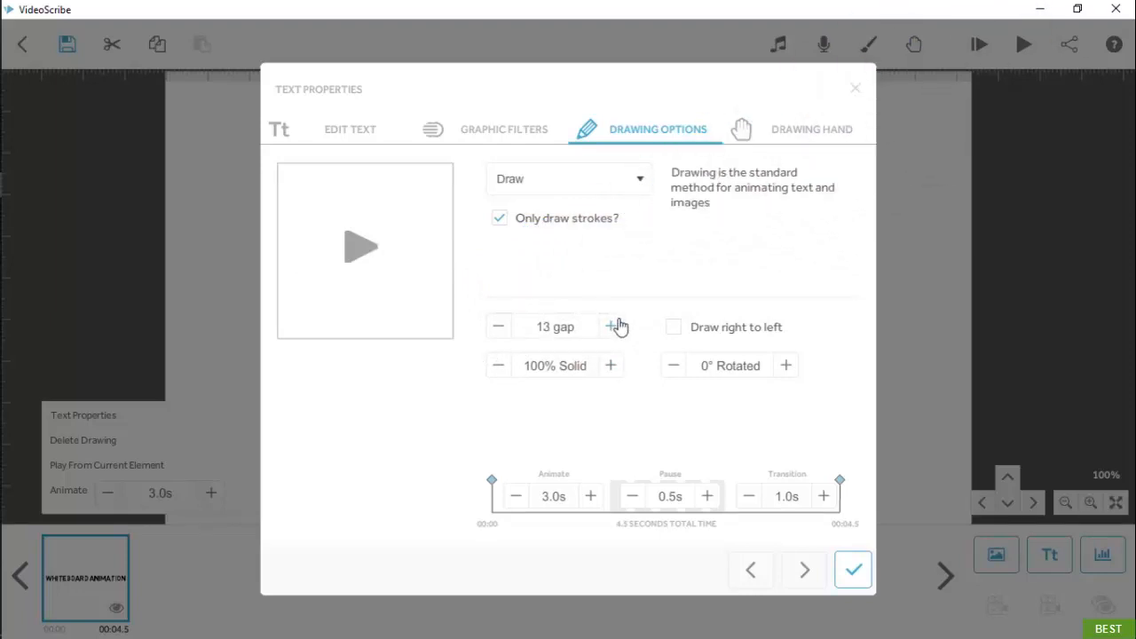
Try reducing the letter spacing to a gap of -9, and reset the gap to 0.
click(499, 329)
click(500, 329)
click(500, 329)
click(499, 329)
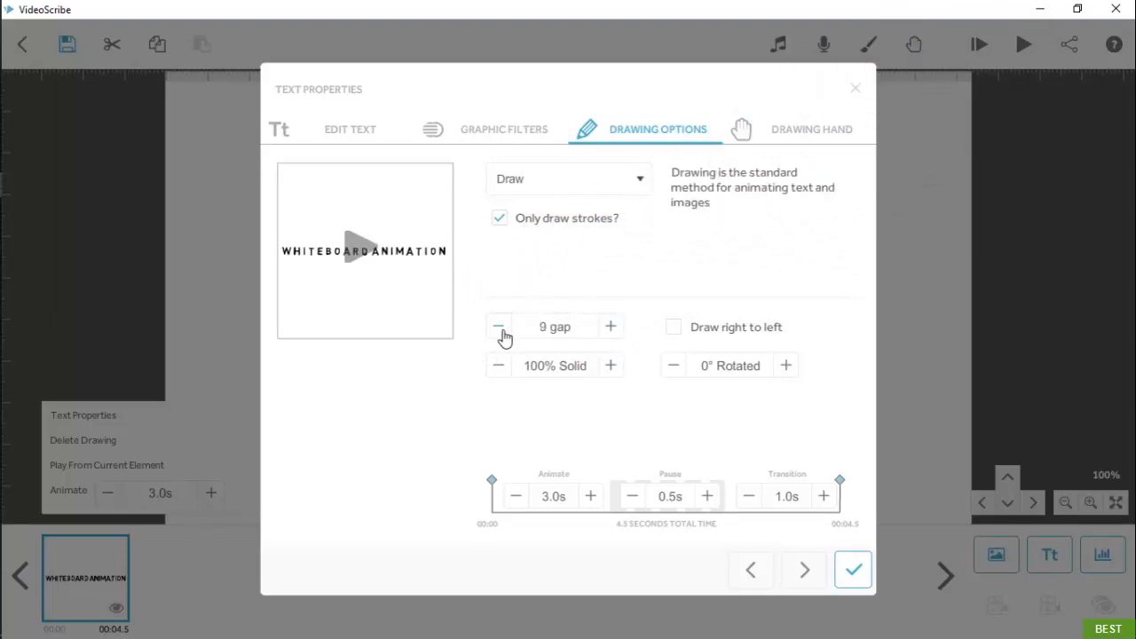
click(500, 329)
click(499, 329)
click(500, 328)
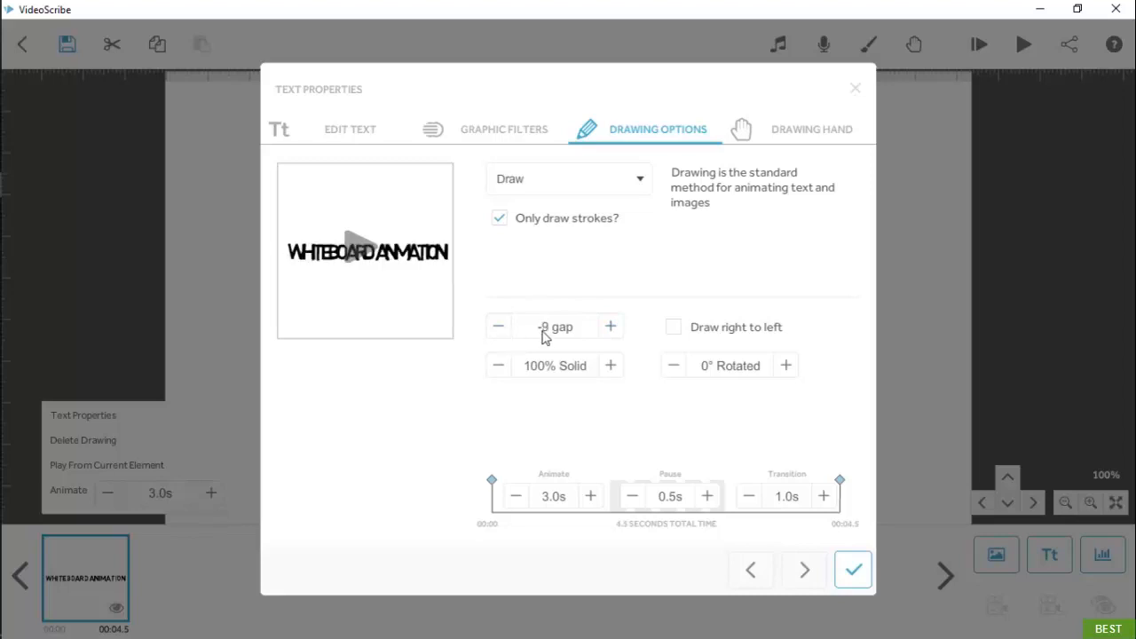
click(543, 327)
text(0)
click(629, 399)
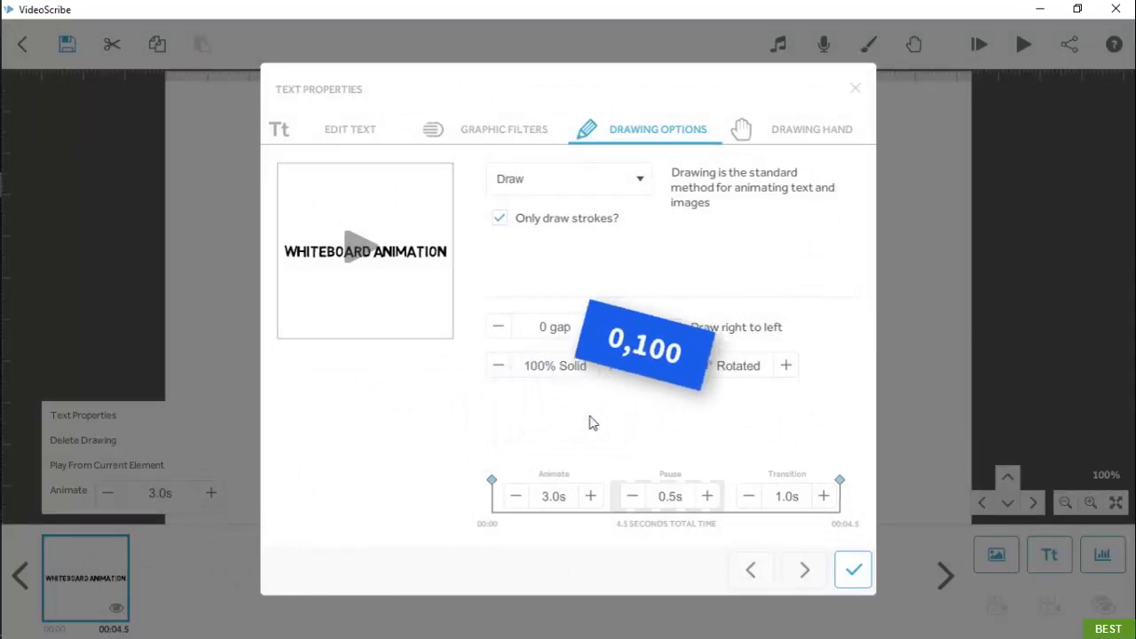
Try the text at 50% solid, restore it to 100% solid, and set its rotation to 10°.
click(498, 375)
click(499, 373)
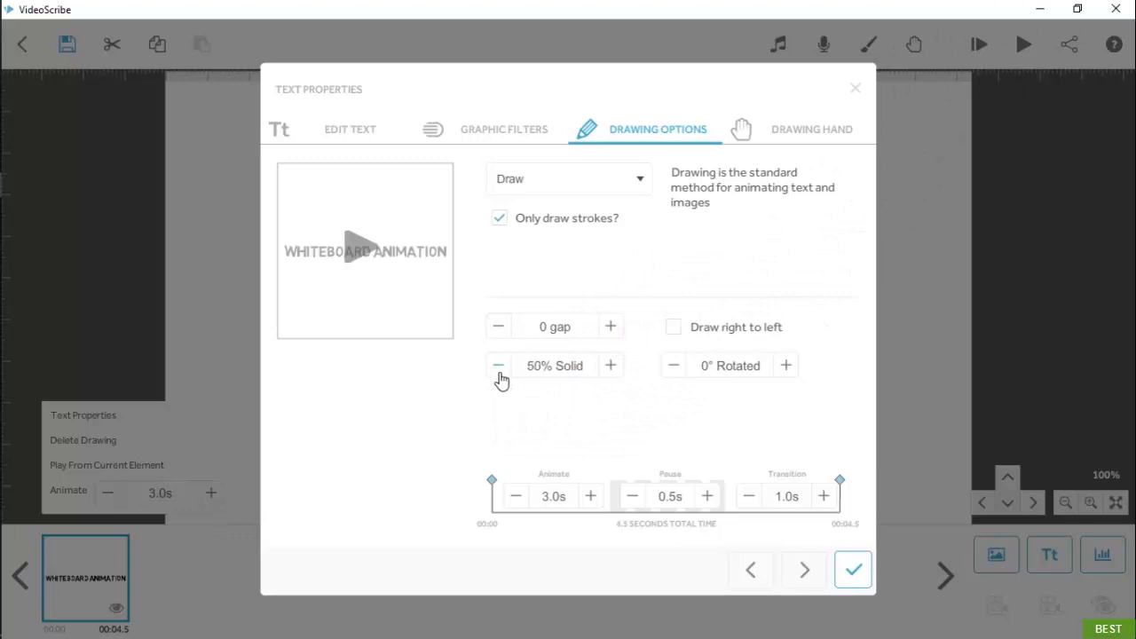
click(605, 368)
click(608, 367)
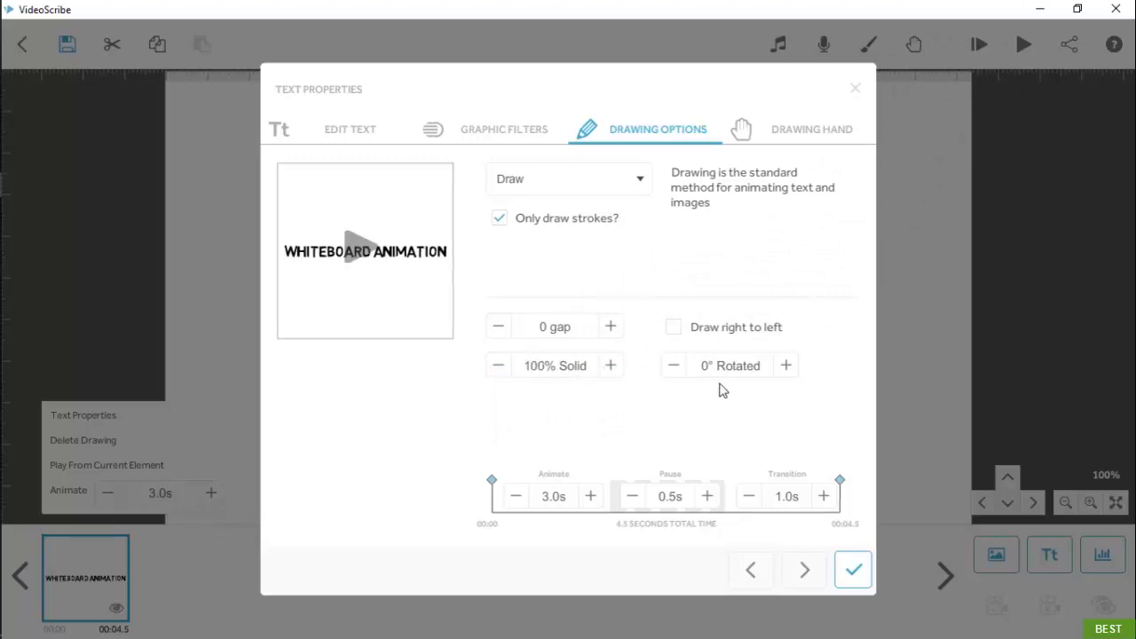
click(783, 367)
click(785, 367)
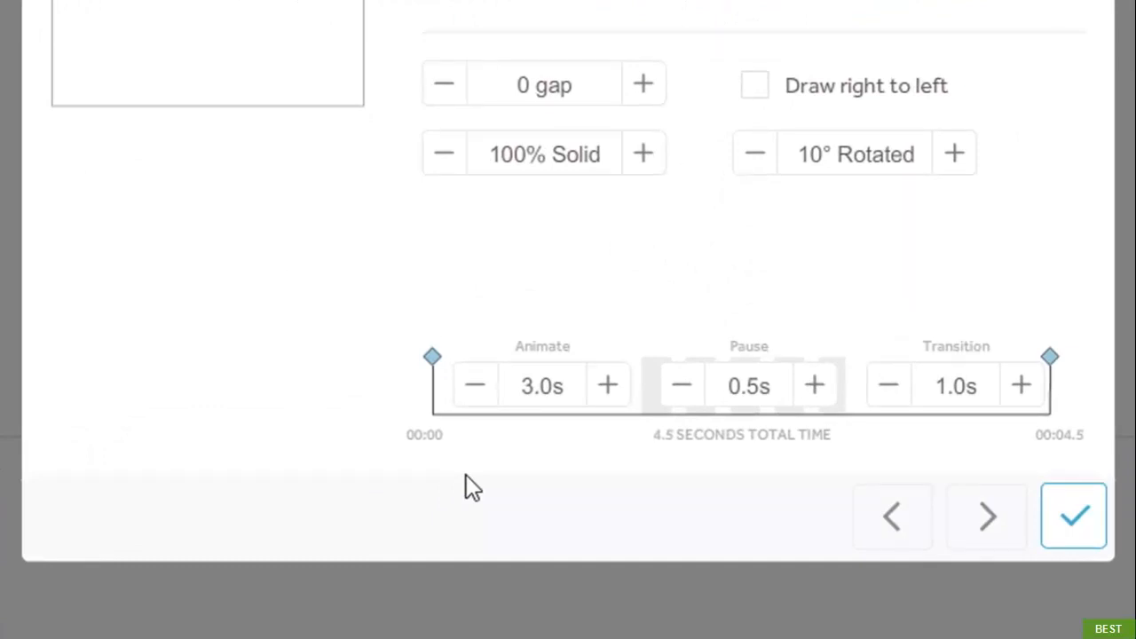
Set the text's timing to 3.5 s animate, 0.5 s pause and 0.5 s transition.
click(606, 398)
click(606, 398)
click(489, 400)
click(489, 400)
click(489, 400)
click(680, 387)
click(815, 388)
click(889, 388)
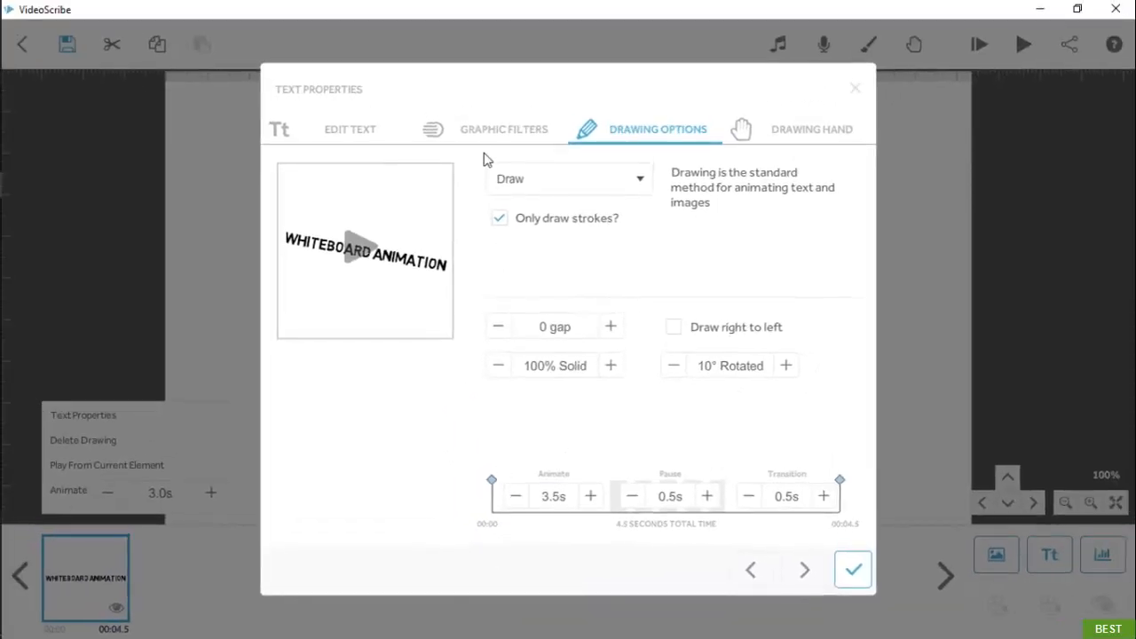
Change the colour of the whiteboard animation text to red with hex value #d91b26.
click(482, 148)
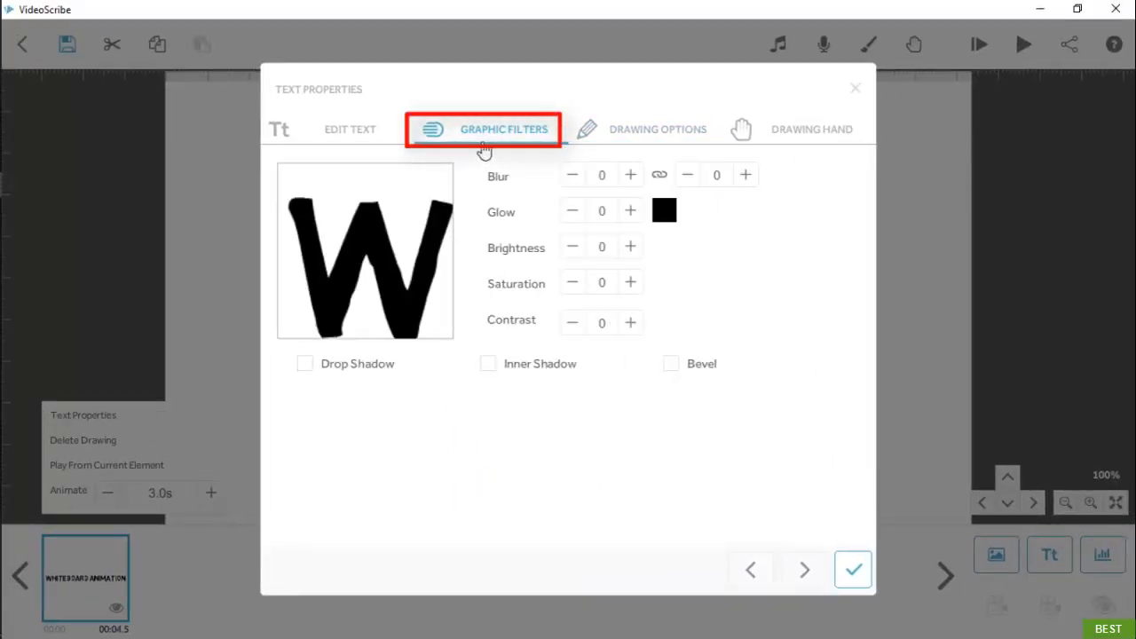
click(384, 131)
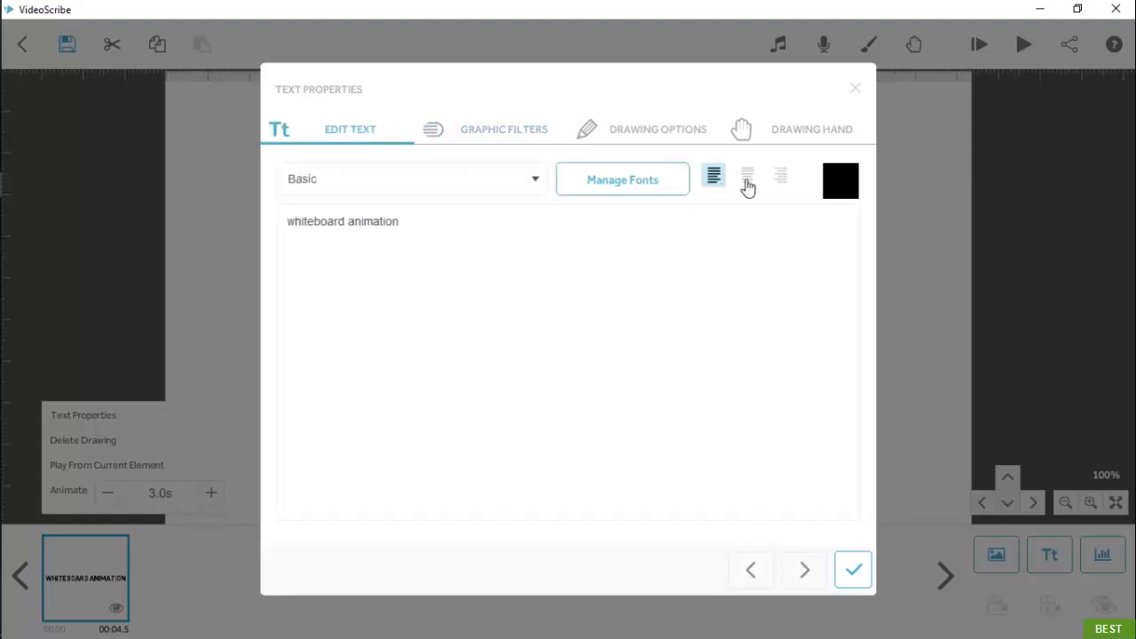
click(833, 188)
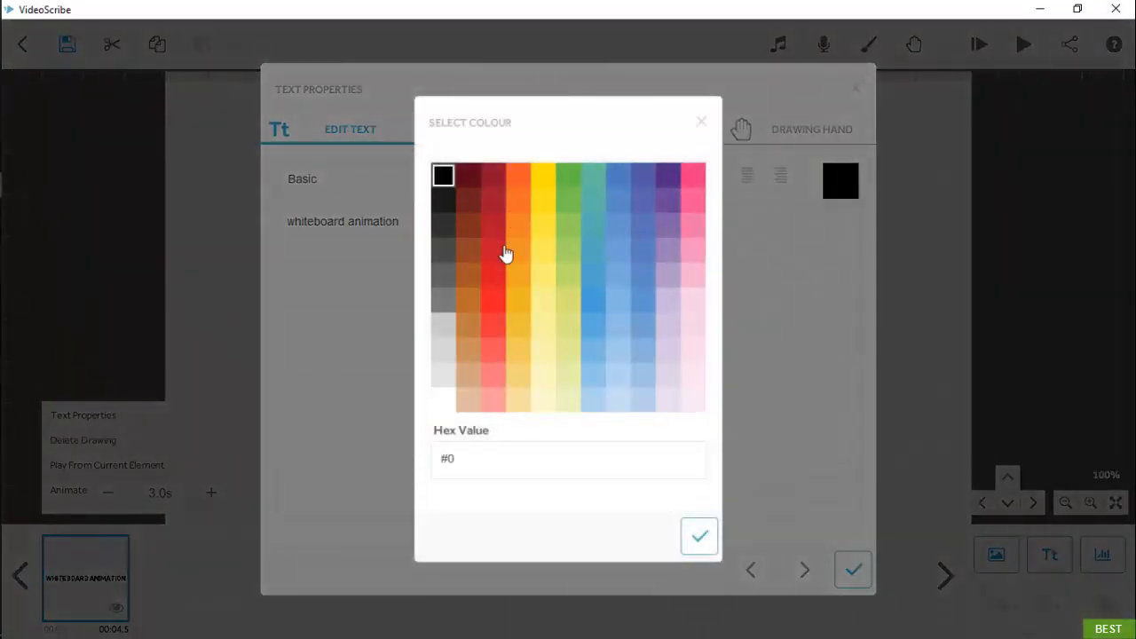
click(493, 276)
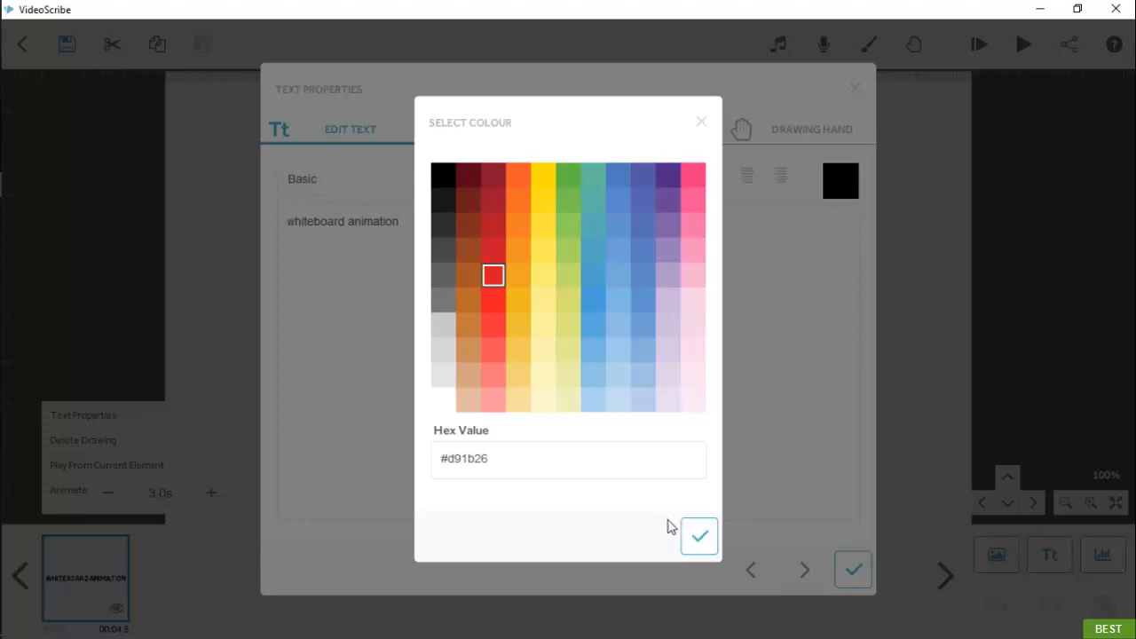
click(699, 536)
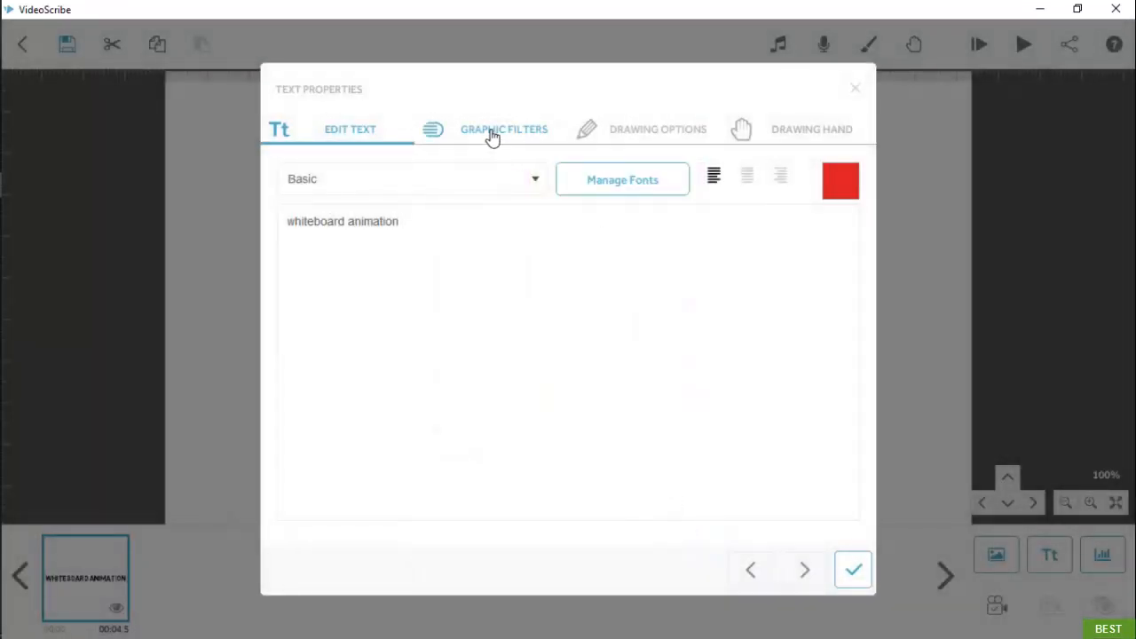
Set the text's linked horizontal and vertical blur filter values to 3.
click(494, 133)
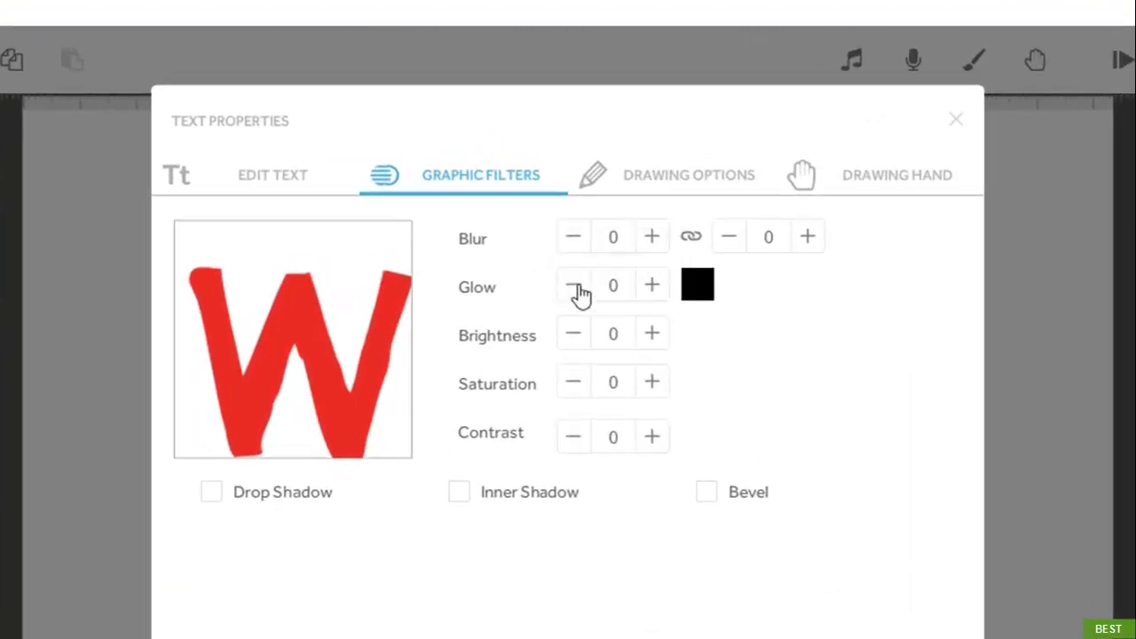
click(648, 247)
click(652, 238)
click(651, 238)
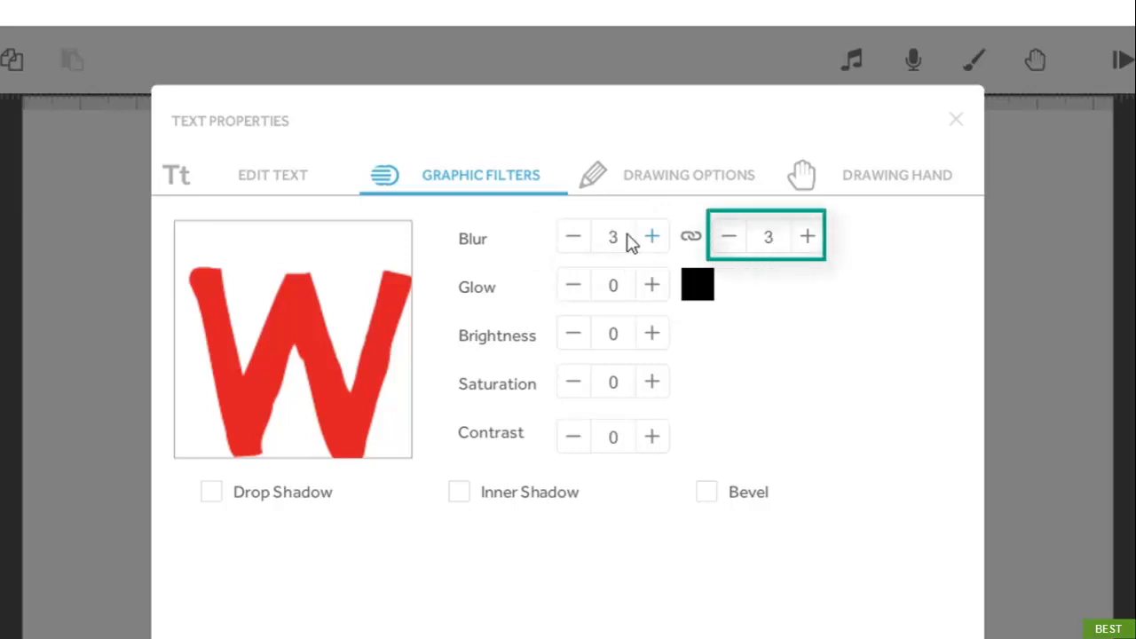
Reset the text's linked horizontal and vertical blur values to 0.
click(581, 238)
click(582, 238)
click(581, 238)
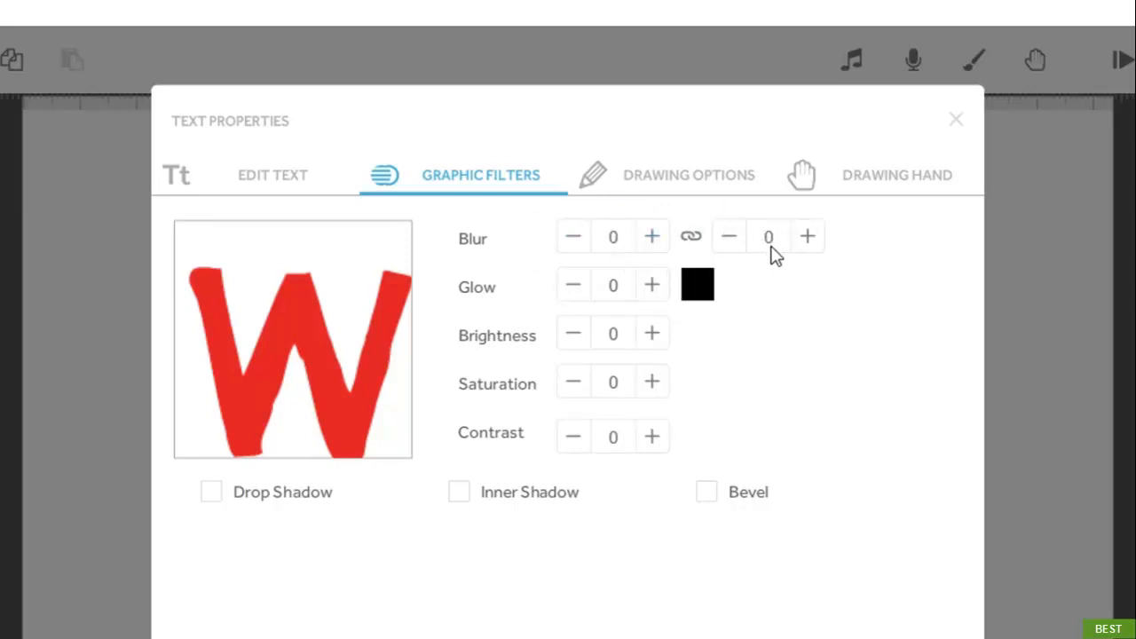
Try raising the text's linked blur to 5 by increasing the second blur value.
click(797, 252)
click(797, 251)
click(798, 252)
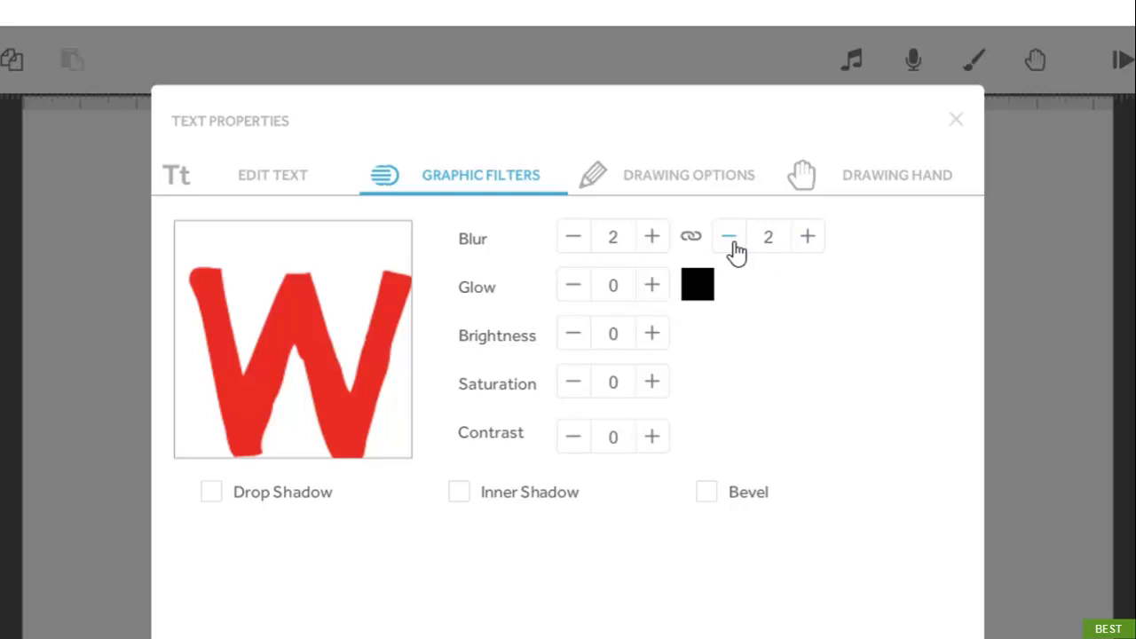
click(796, 251)
click(796, 251)
click(796, 251)
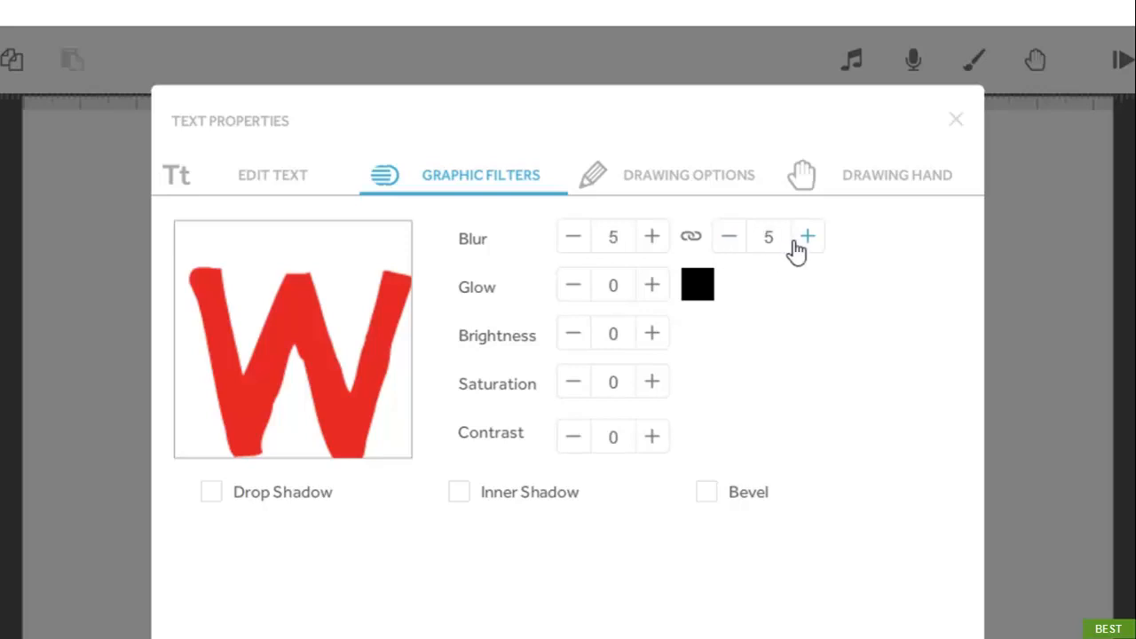
click(797, 251)
click(797, 251)
click(797, 251)
Try changing the two blur values separately, relink them and return both to 0.
click(731, 237)
click(730, 237)
click(731, 237)
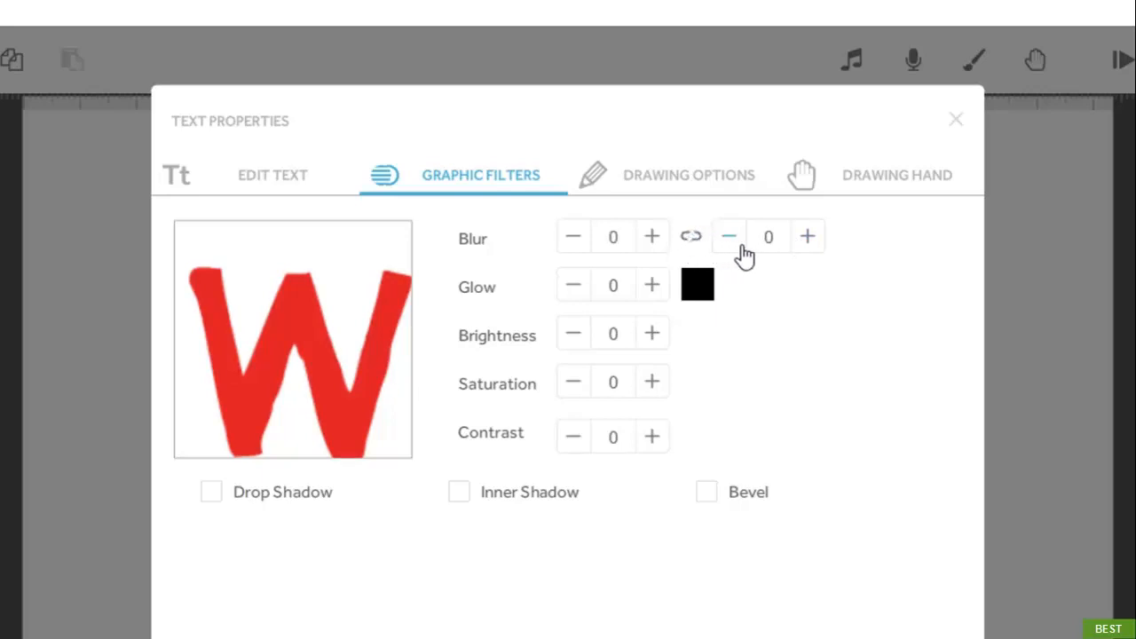
click(728, 237)
click(728, 237)
click(691, 236)
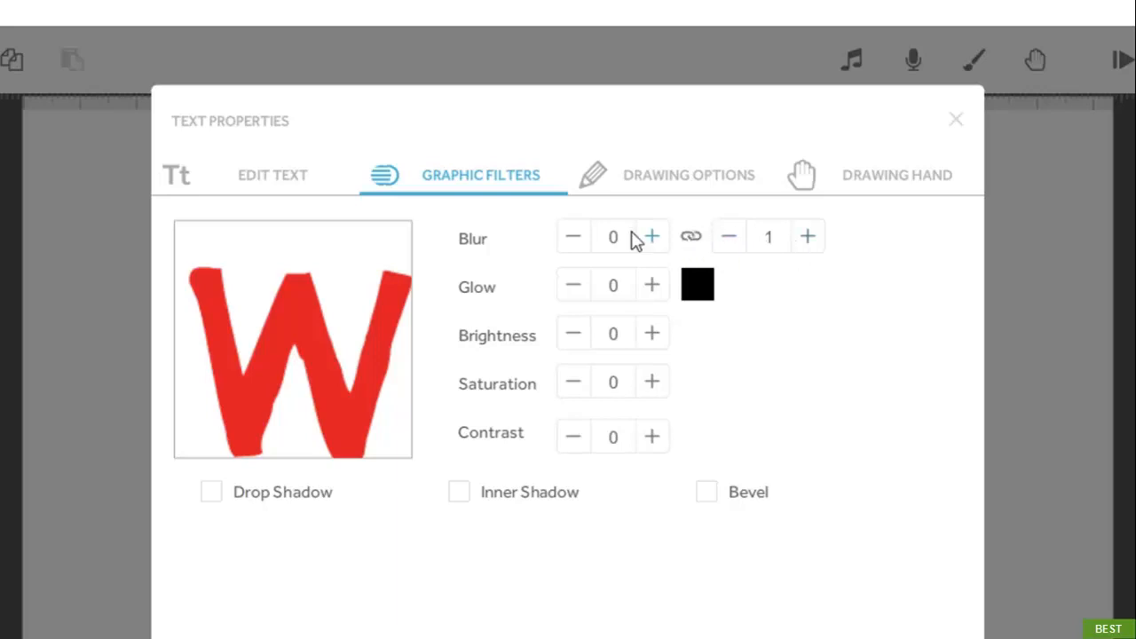
click(572, 237)
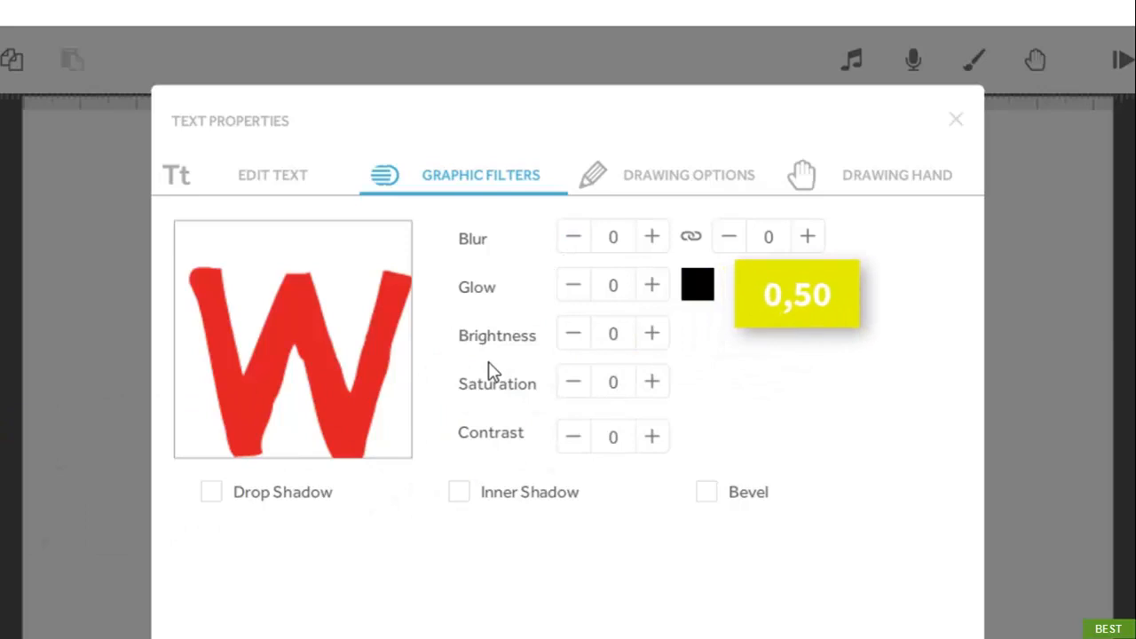
Set the text's glow to 30 and its glow colour to yellow with hex value #fede00.
click(651, 286)
click(651, 286)
click(652, 286)
click(652, 286)
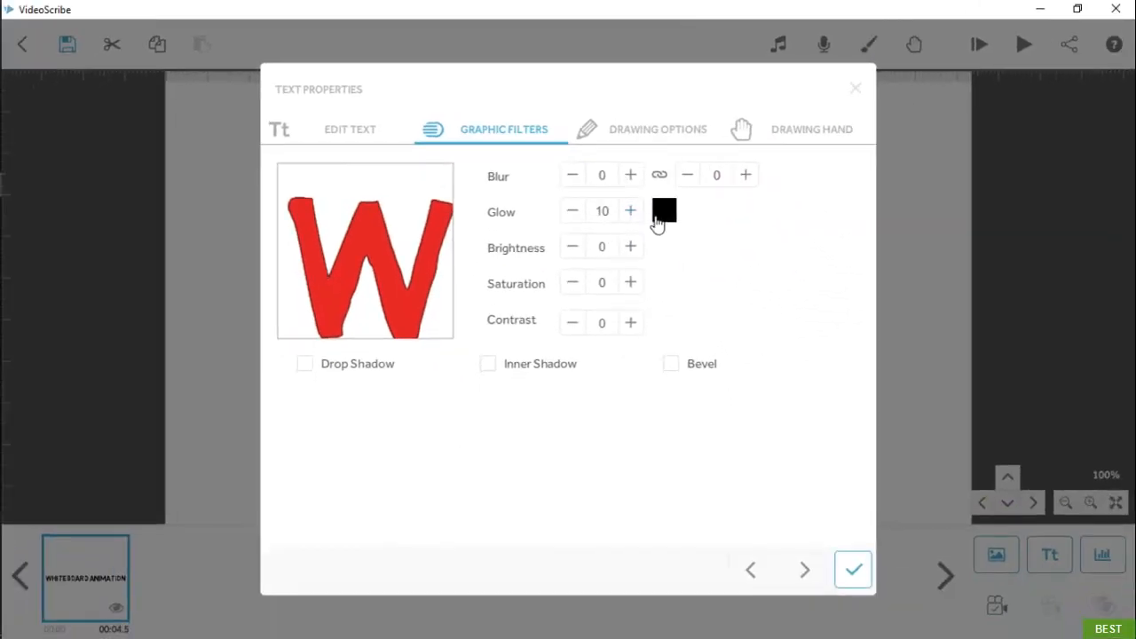
click(658, 223)
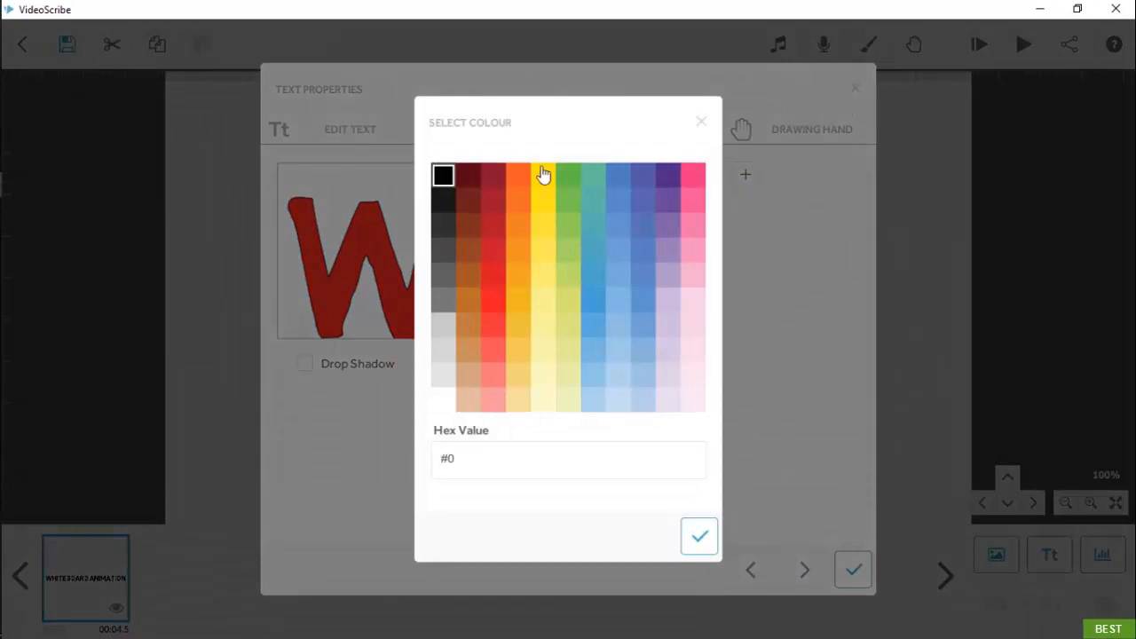
click(543, 176)
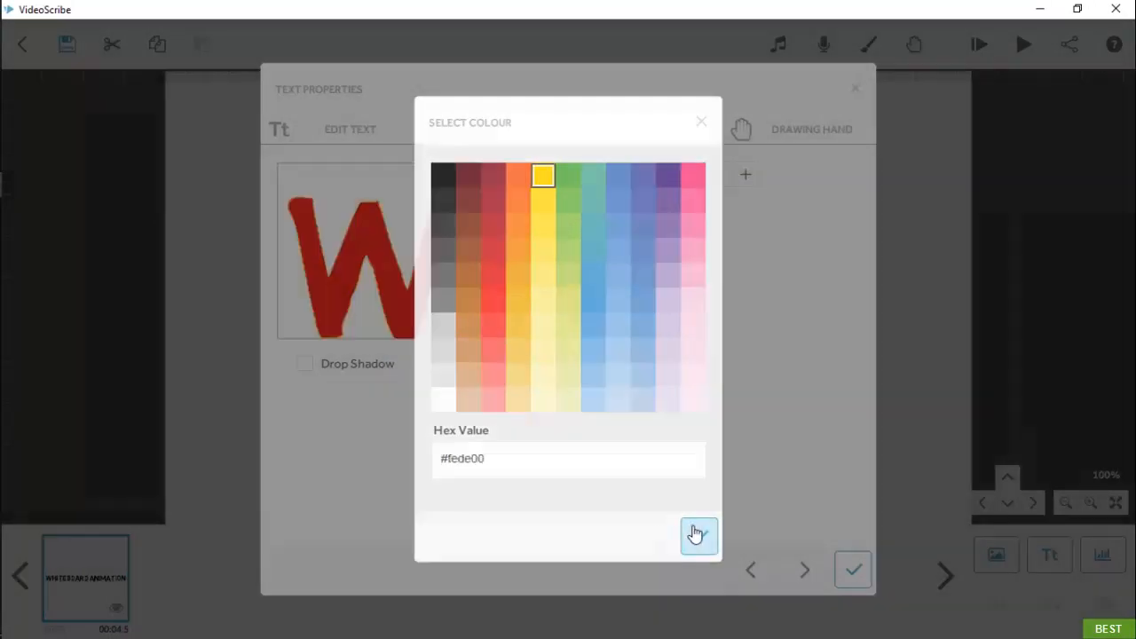
click(697, 534)
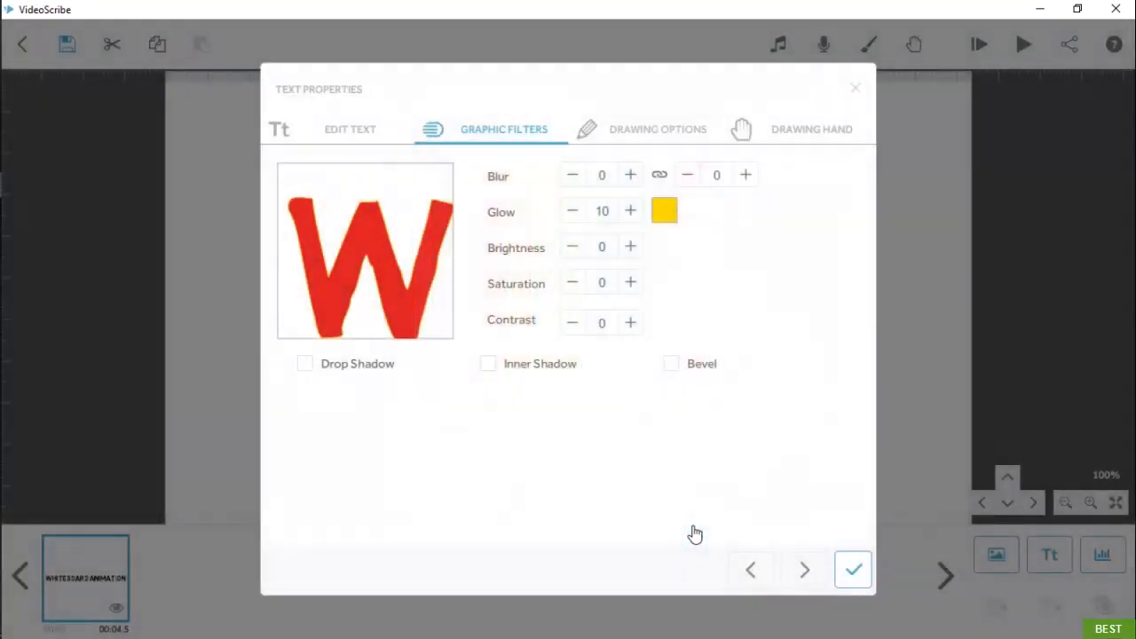
click(630, 217)
click(630, 217)
Set the text's brightness to 9, saturation to 10 and contrast to 5.
click(632, 249)
click(634, 252)
click(634, 254)
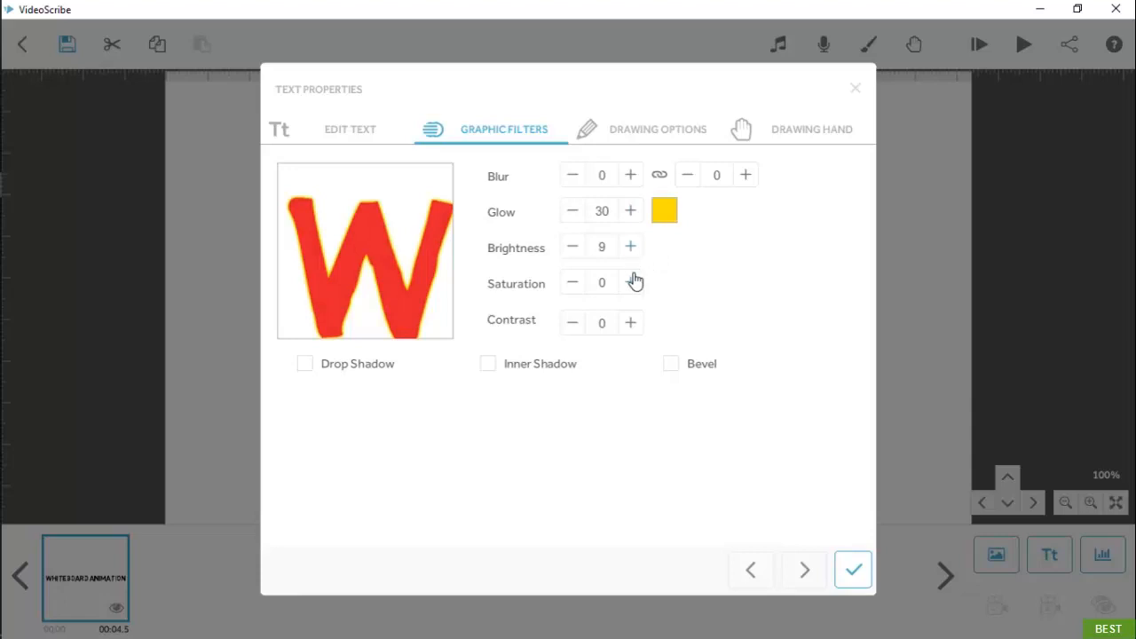
click(633, 282)
click(633, 281)
click(633, 281)
click(630, 324)
click(630, 325)
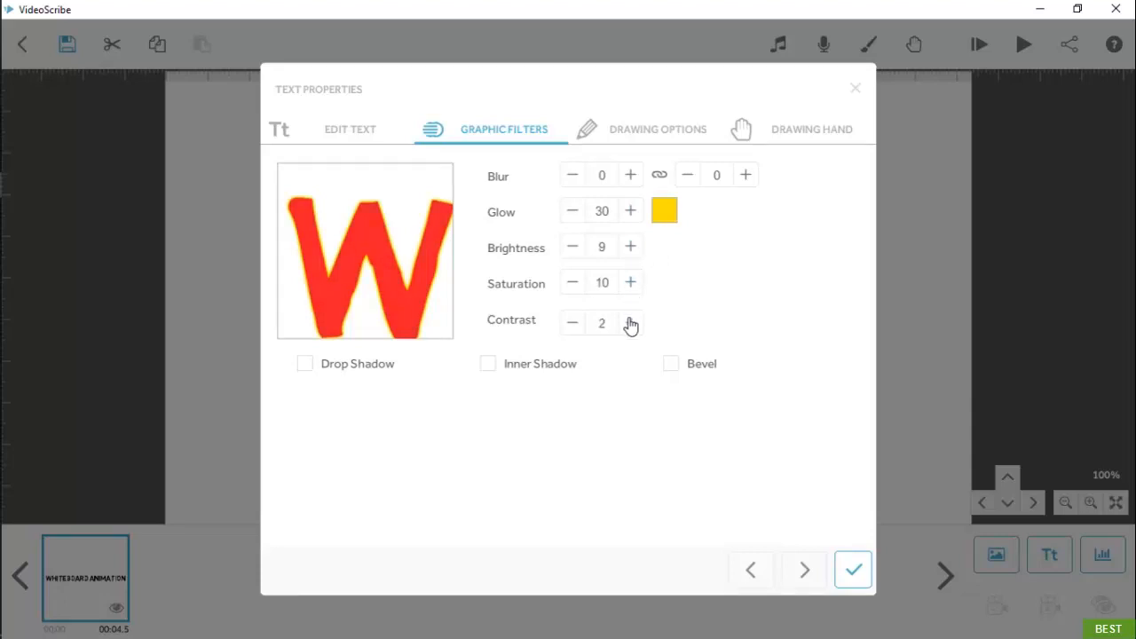
Add a drop shadow to the text with offset 26, opacity 33 and blur 6.
click(355, 372)
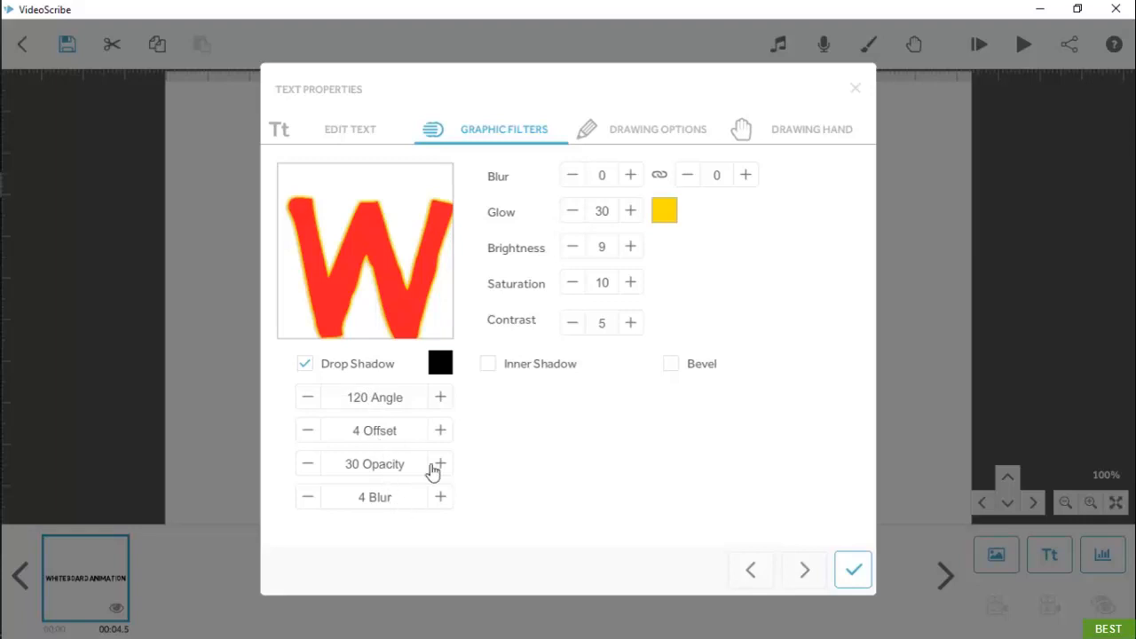
double_click(443, 431)
click(447, 432)
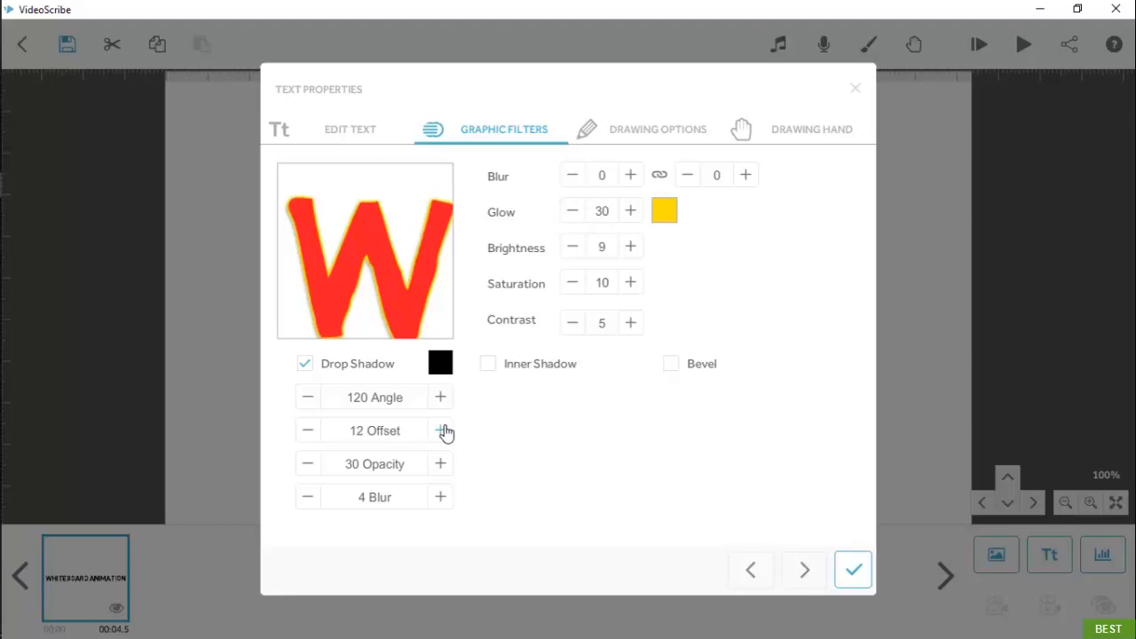
click(446, 433)
click(445, 434)
click(445, 435)
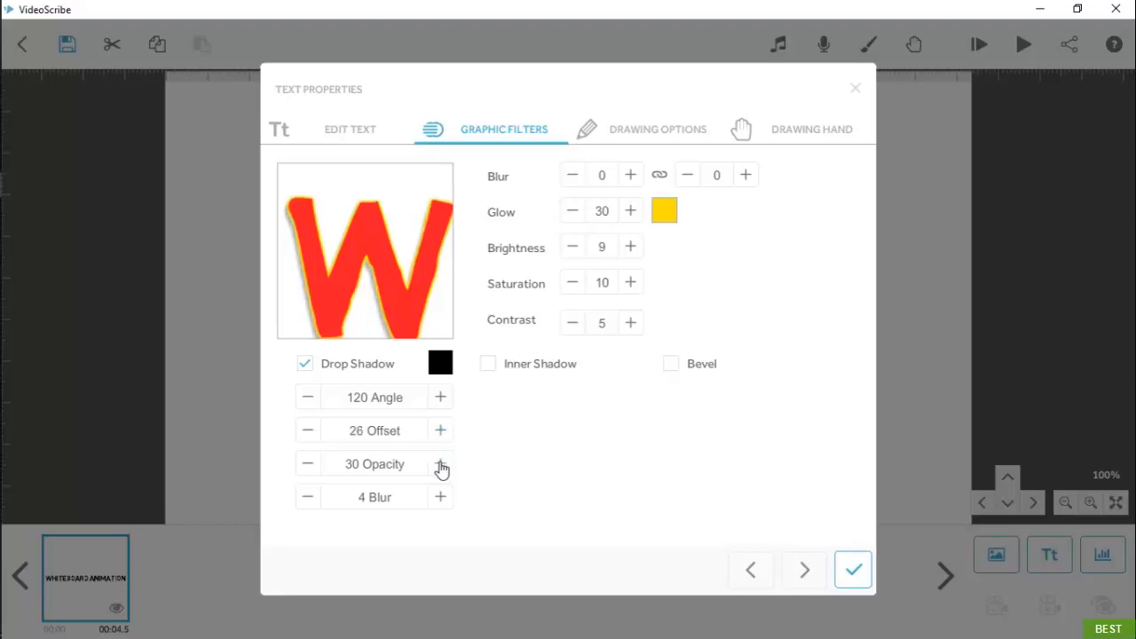
click(441, 465)
click(444, 499)
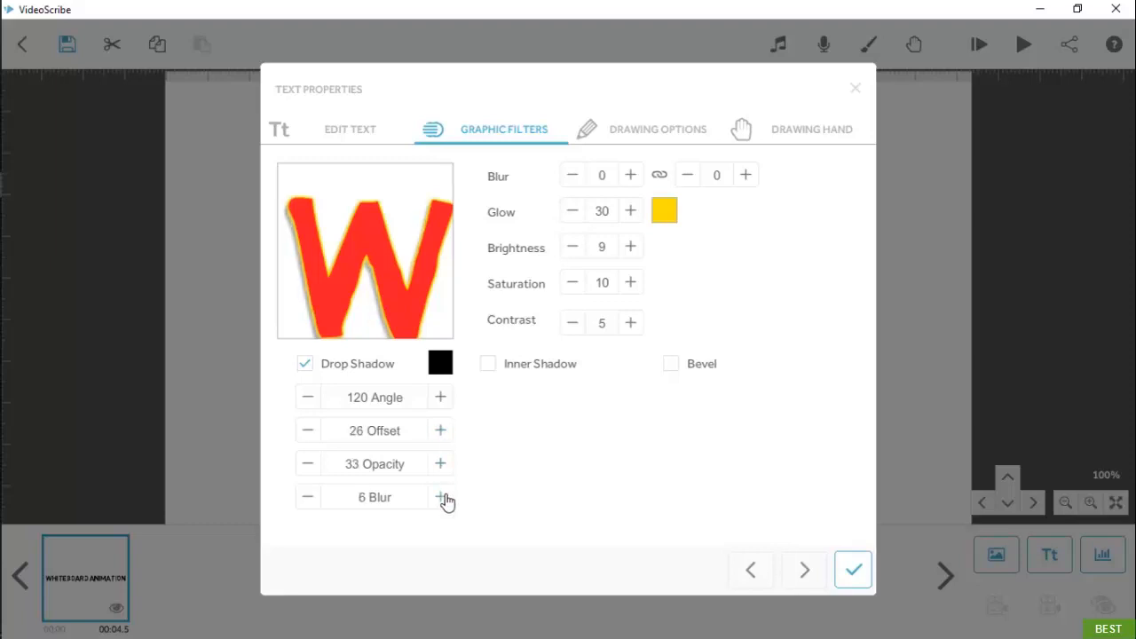
Add an inner shadow and a bevel to the text, and preview its drawing animation.
click(489, 366)
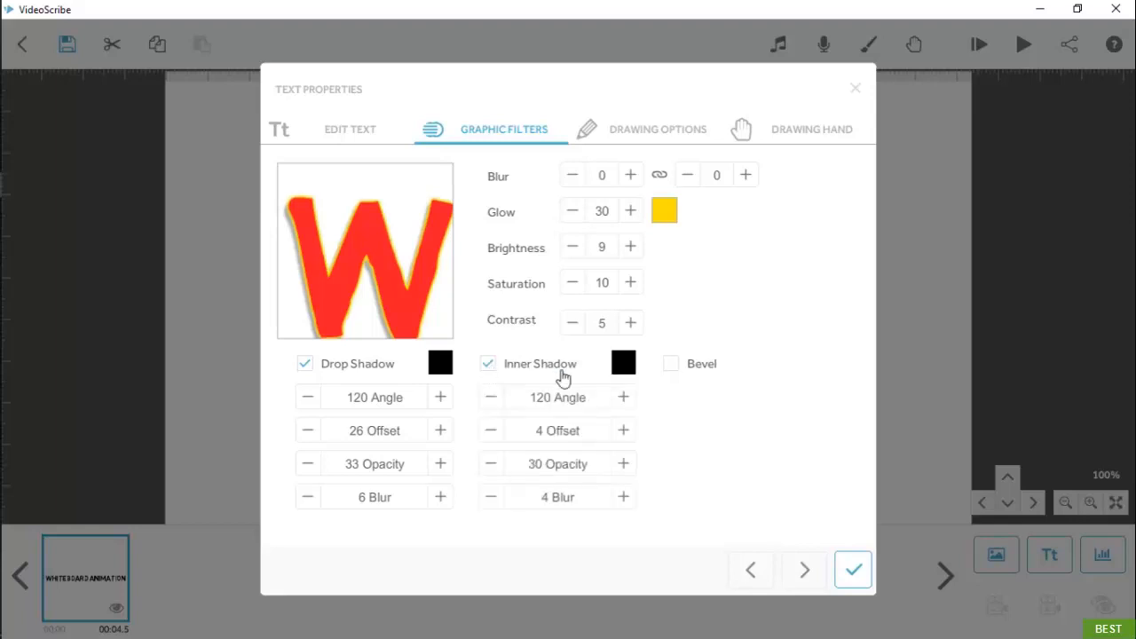
click(671, 367)
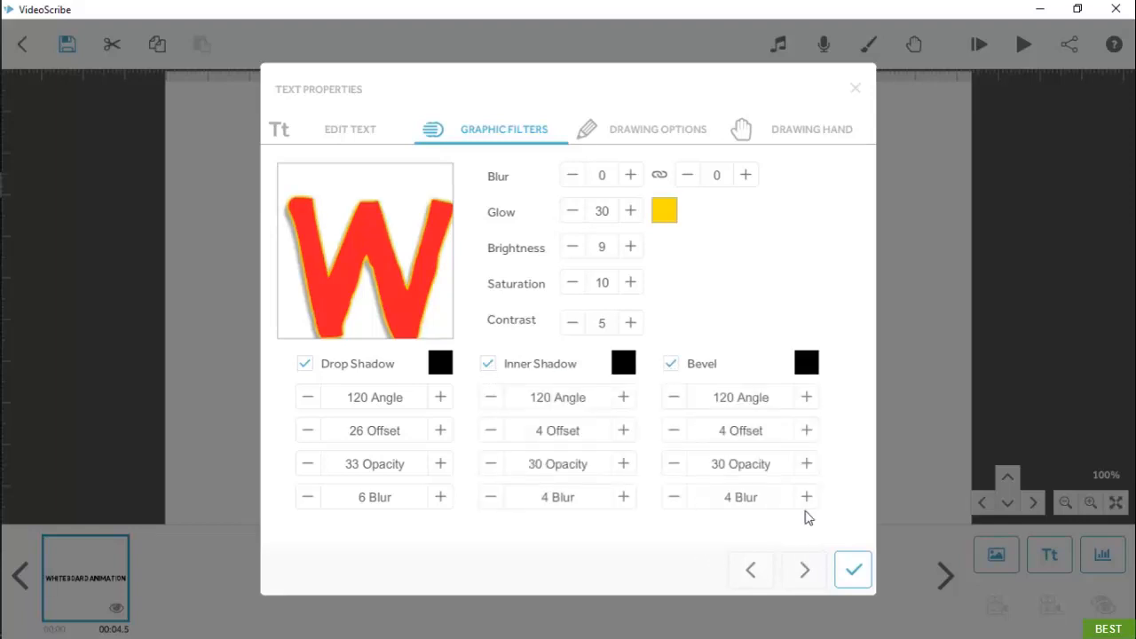
click(626, 133)
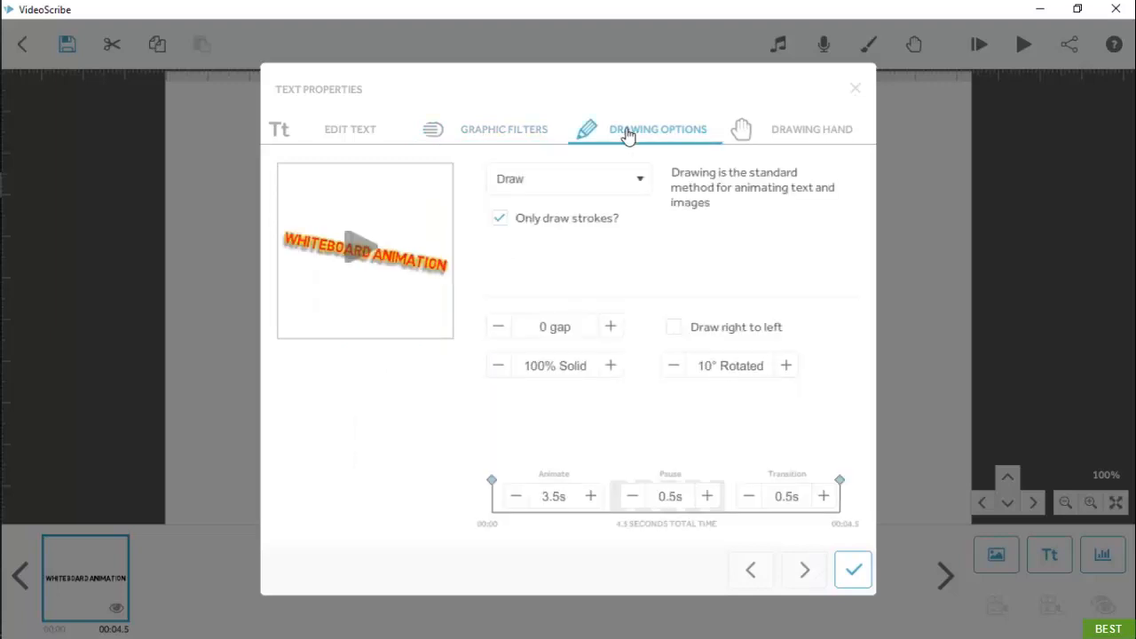
click(399, 306)
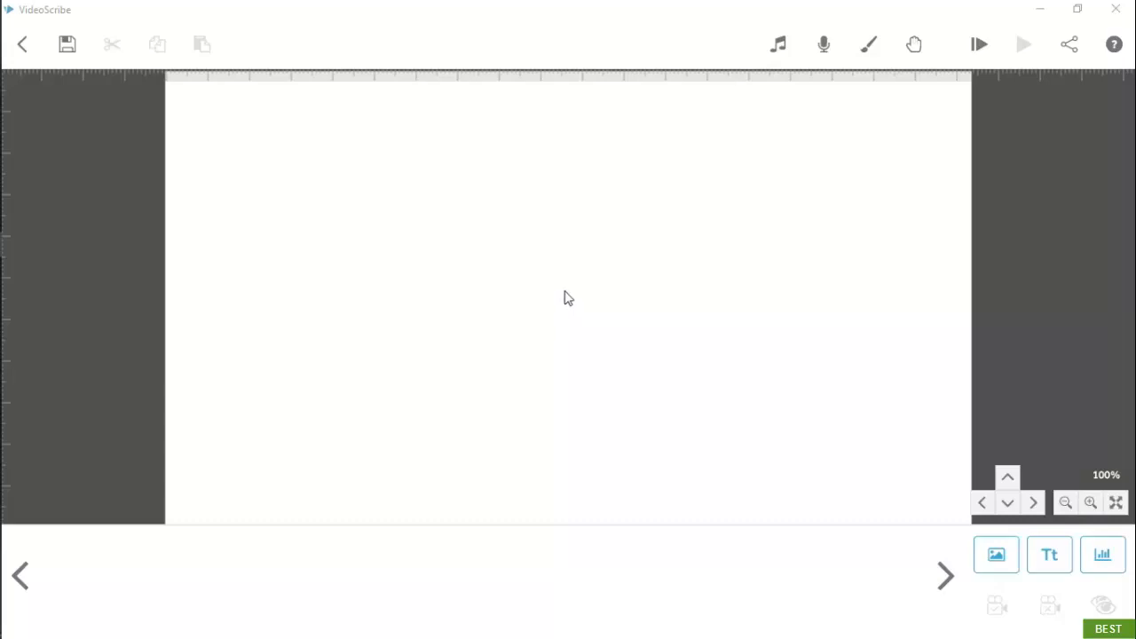
Examine the image library's recently used and recommended images and its Arrows, Buildings and Callout categories.
click(985, 567)
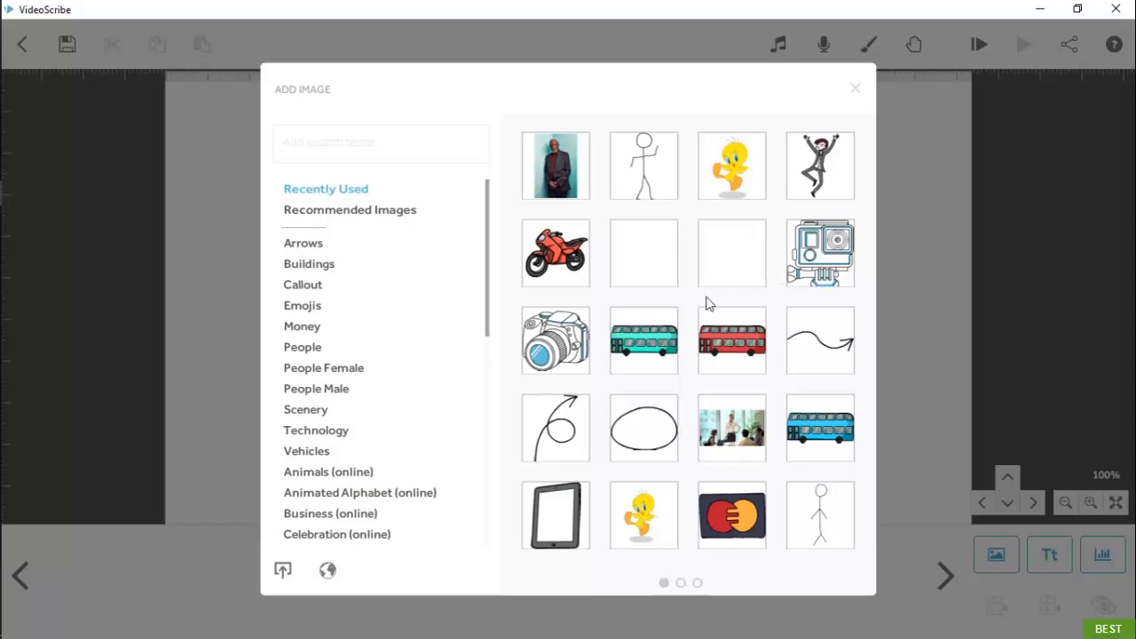
scroll(701, 306, down, 1)
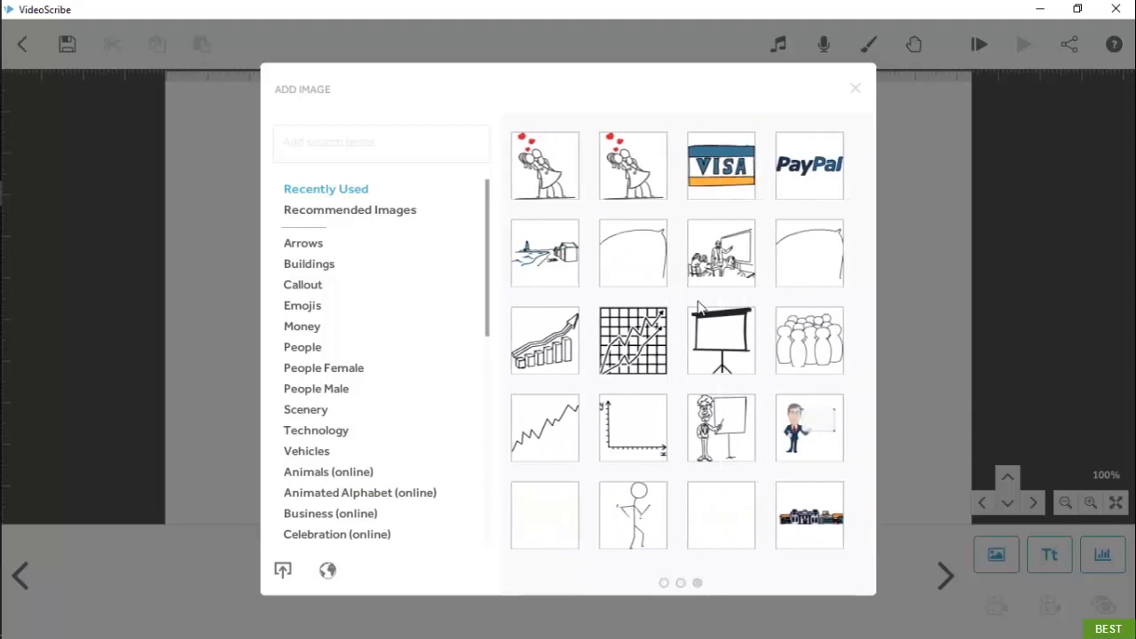
scroll(700, 307, down, 1)
scroll(697, 307, up, 2)
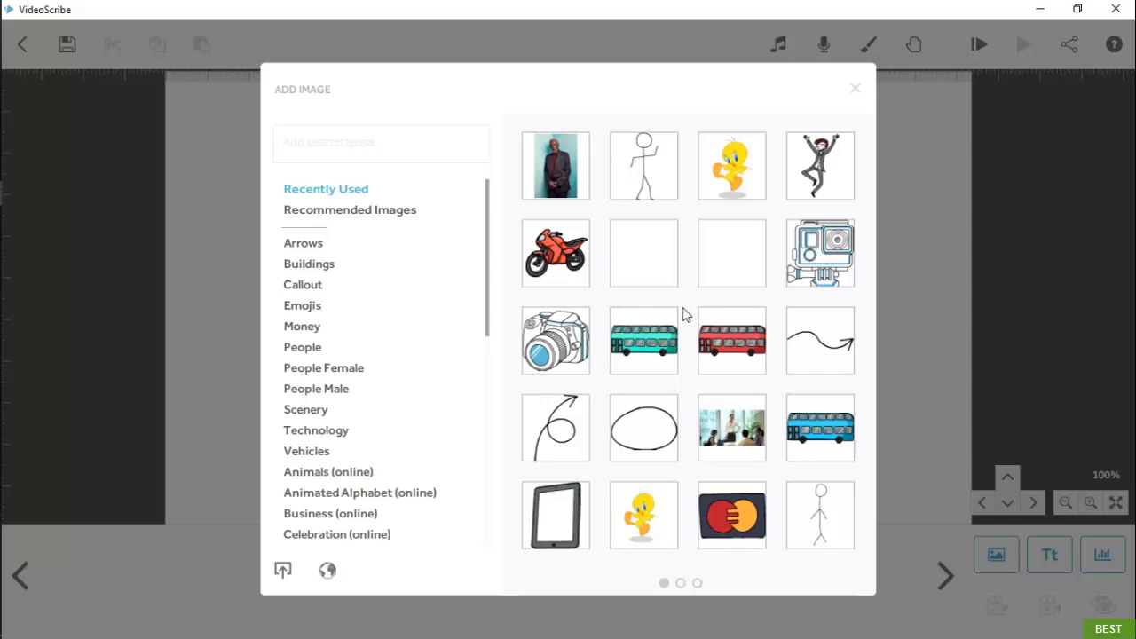
click(406, 216)
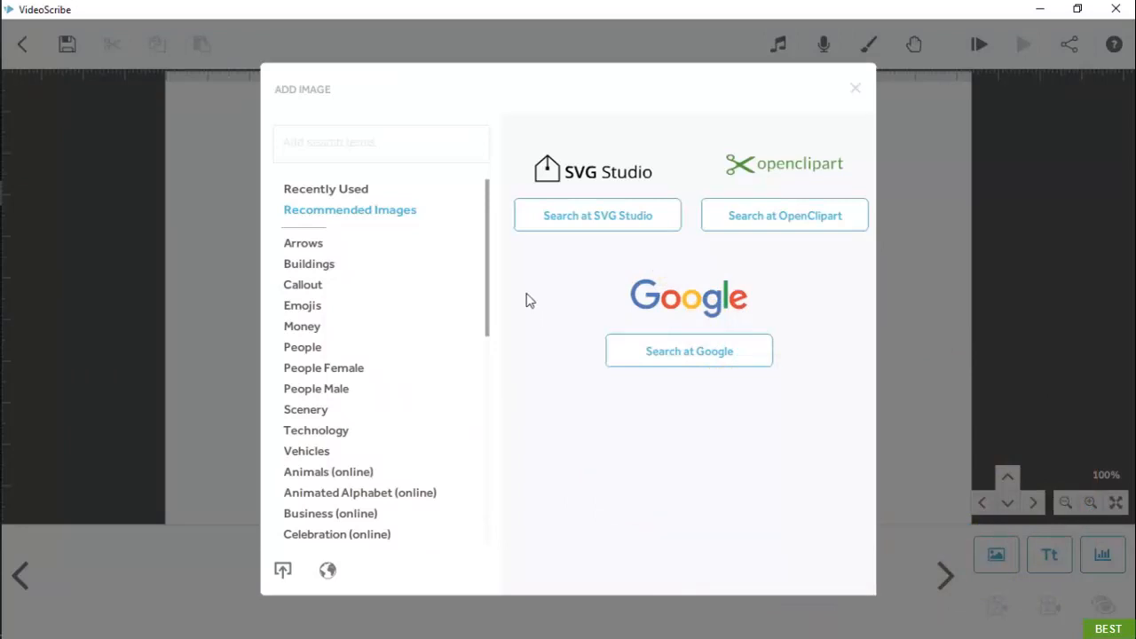
click(312, 245)
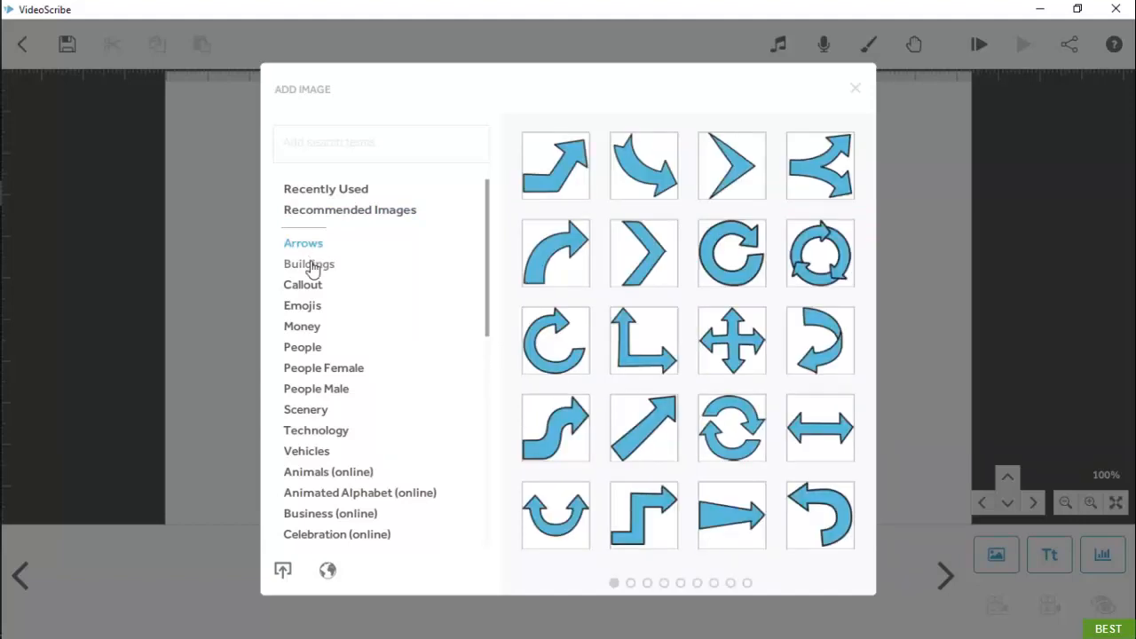
click(310, 264)
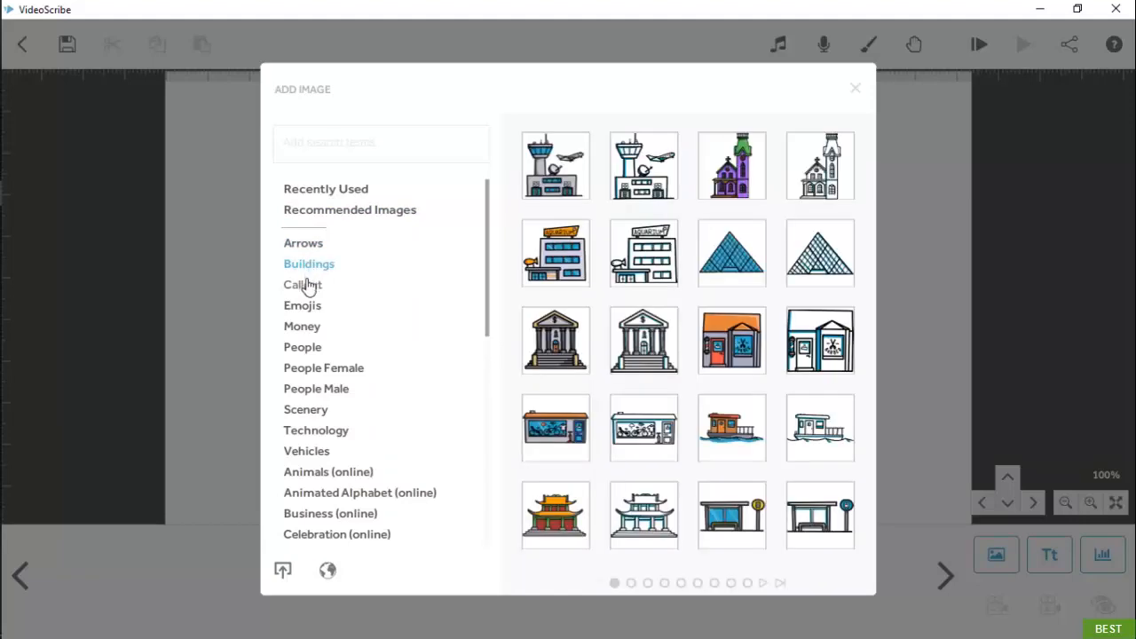
click(306, 284)
Add the coloured airport control tower image from the Buildings category to the canvas.
click(305, 270)
click(555, 186)
click(1024, 44)
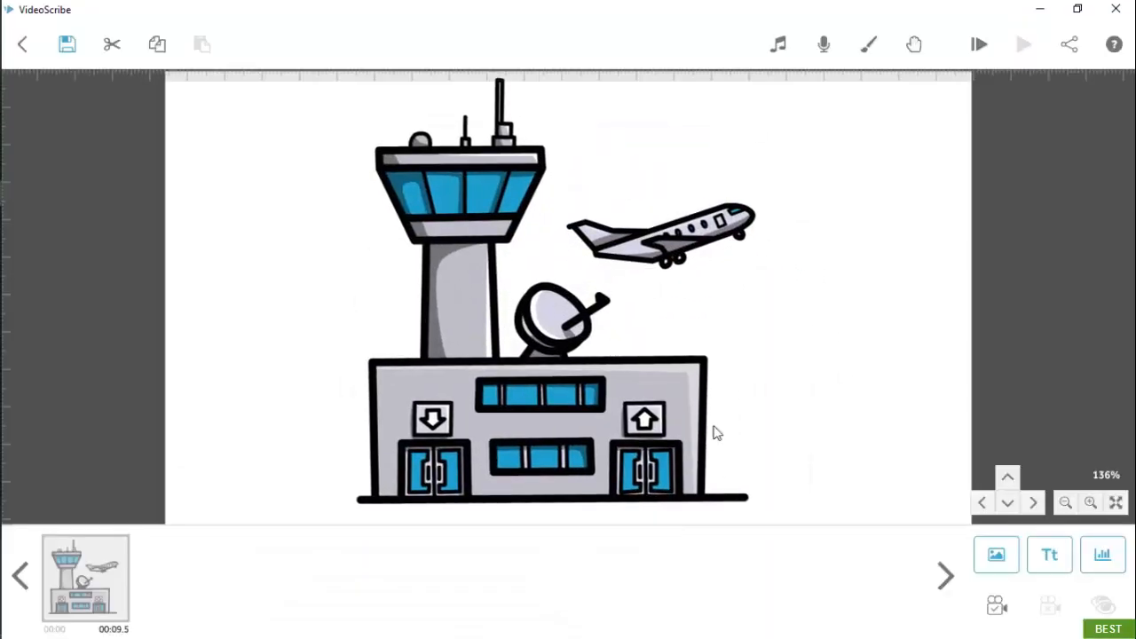
Add the animated burst of radiating lines from the GIFs (online) category to the canvas.
click(999, 557)
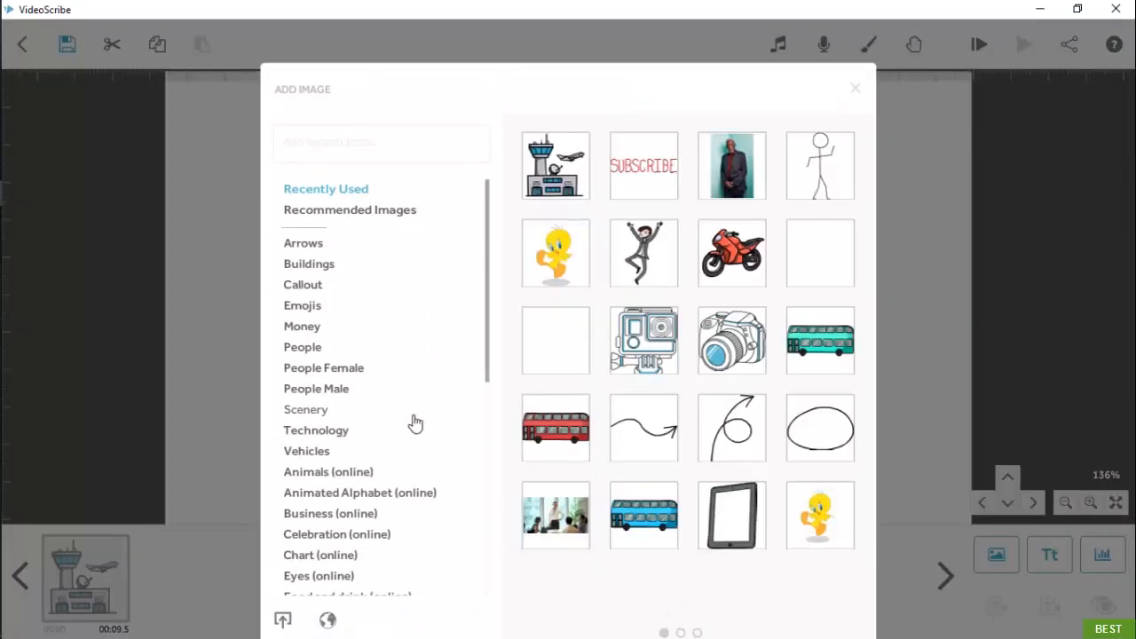
scroll(322, 565, down, 2)
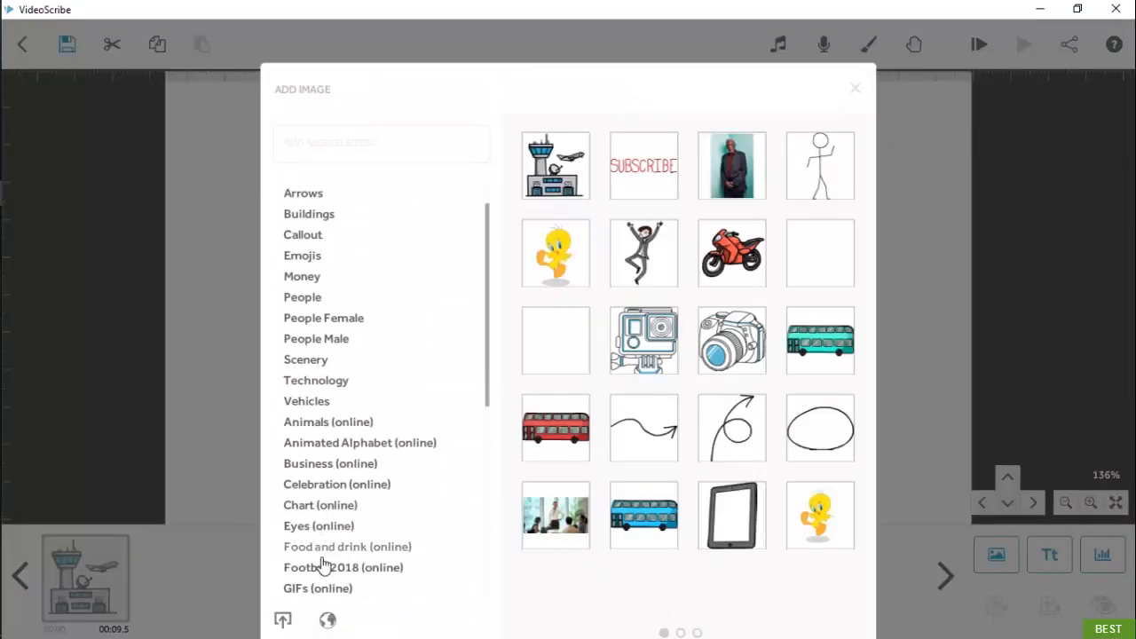
scroll(319, 572, down, 1)
click(317, 564)
scroll(712, 332, down, 1)
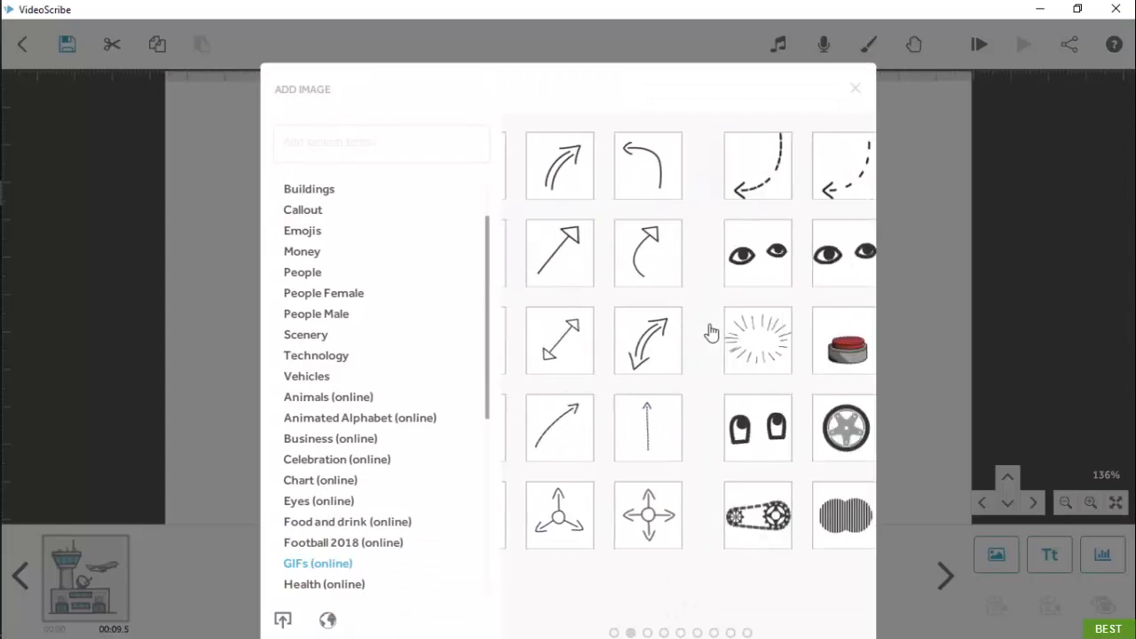
click(569, 352)
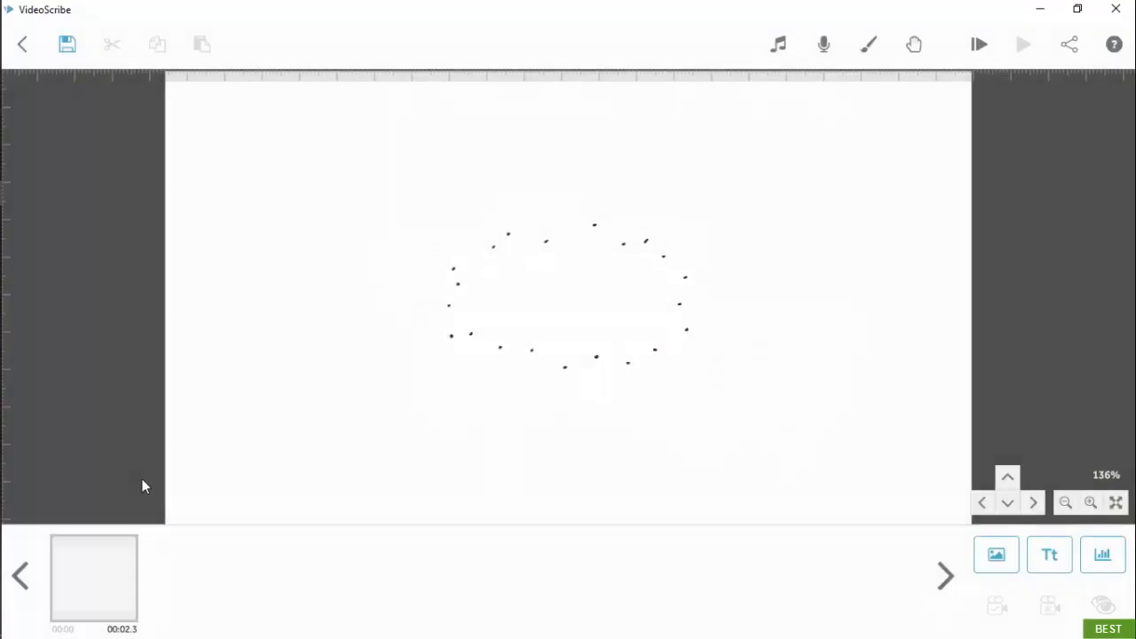
click(974, 45)
click(534, 572)
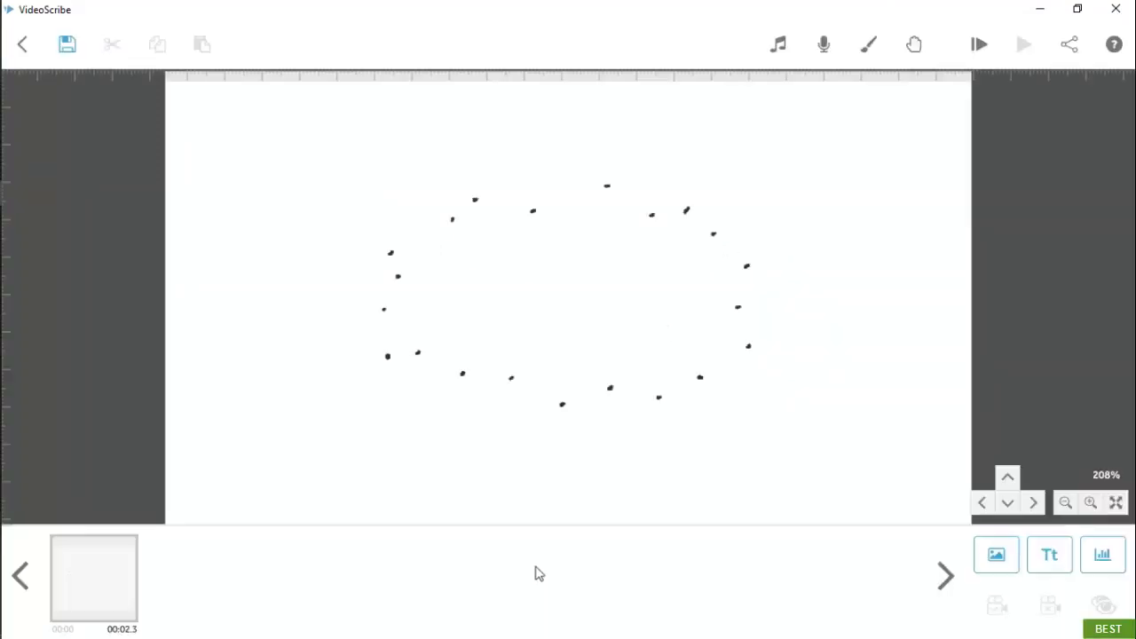
Add the text "Whiteboard animation" scaled to fit inside the burst, and select both the burst and the text.
click(1059, 561)
text(Whiteboard animation)
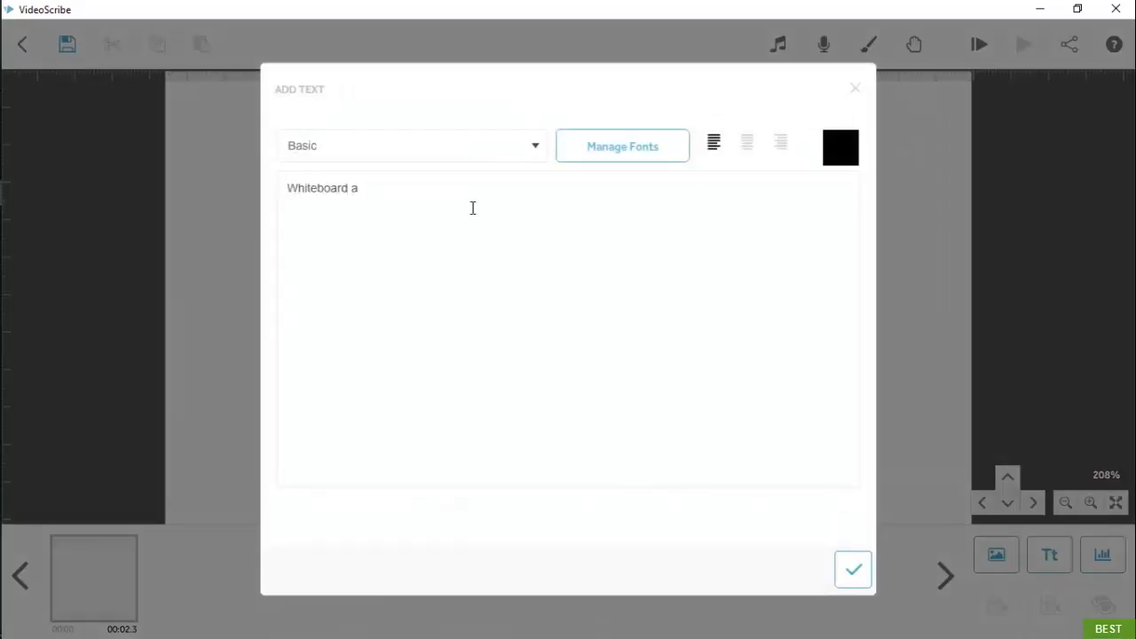
click(853, 569)
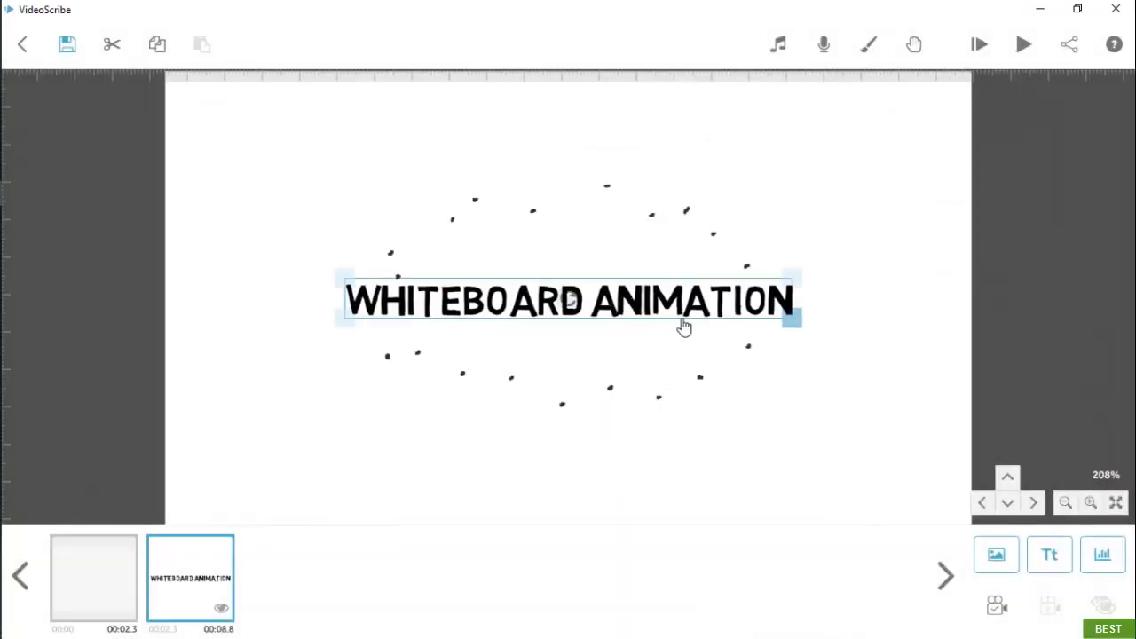
click(117, 578)
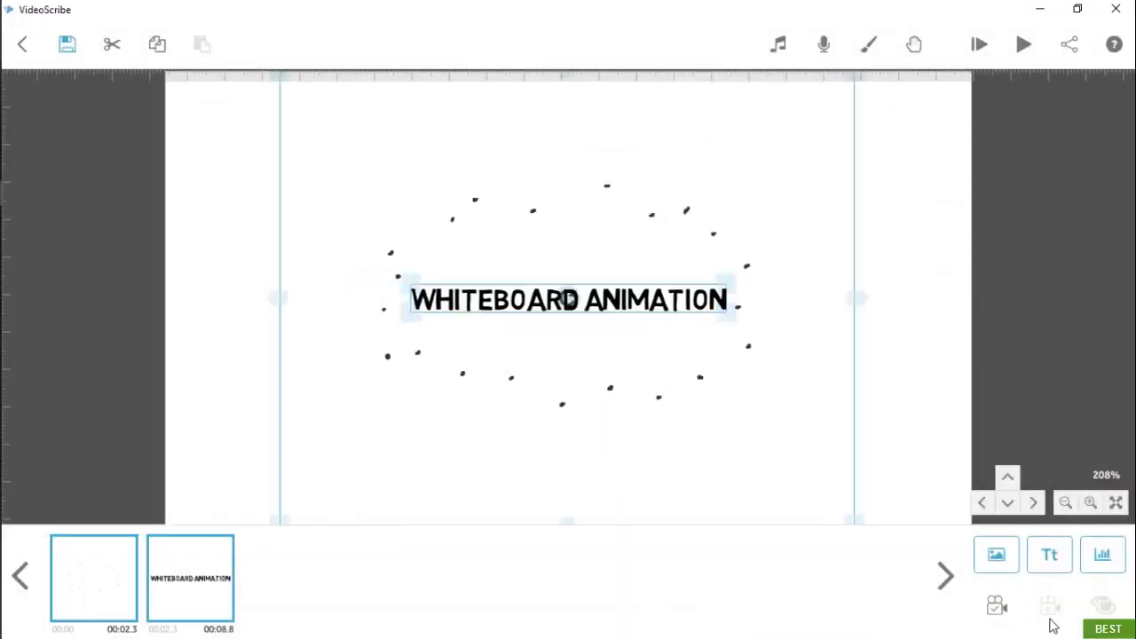
Set the camera of the burst and the text to the current position and reorder the timeline so the text precedes the burst.
click(996, 605)
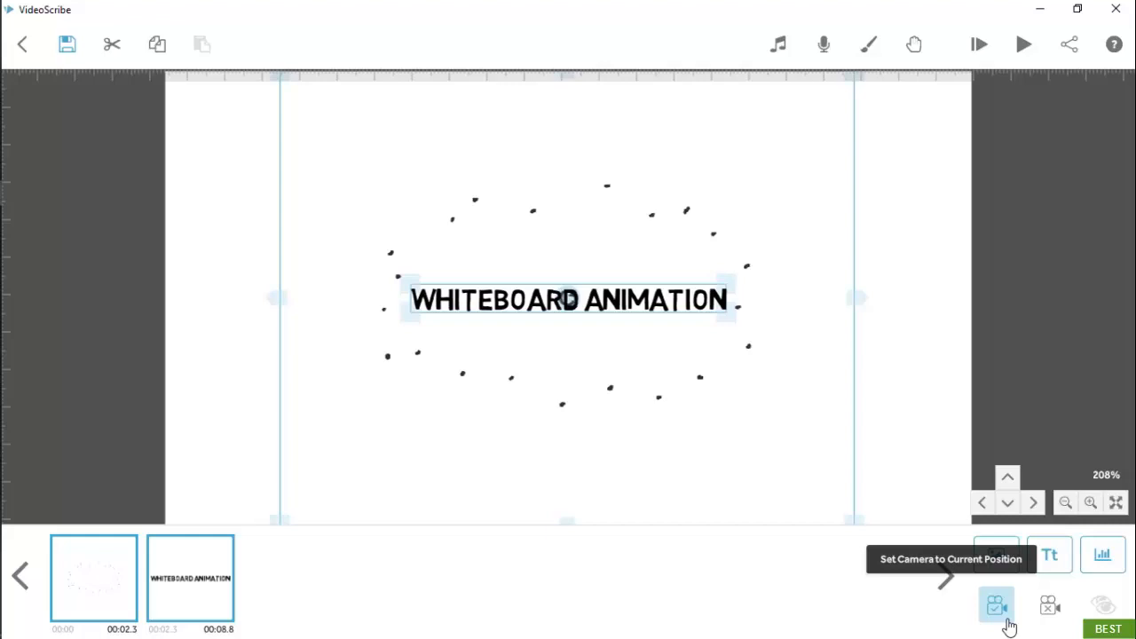
click(932, 232)
click(196, 570)
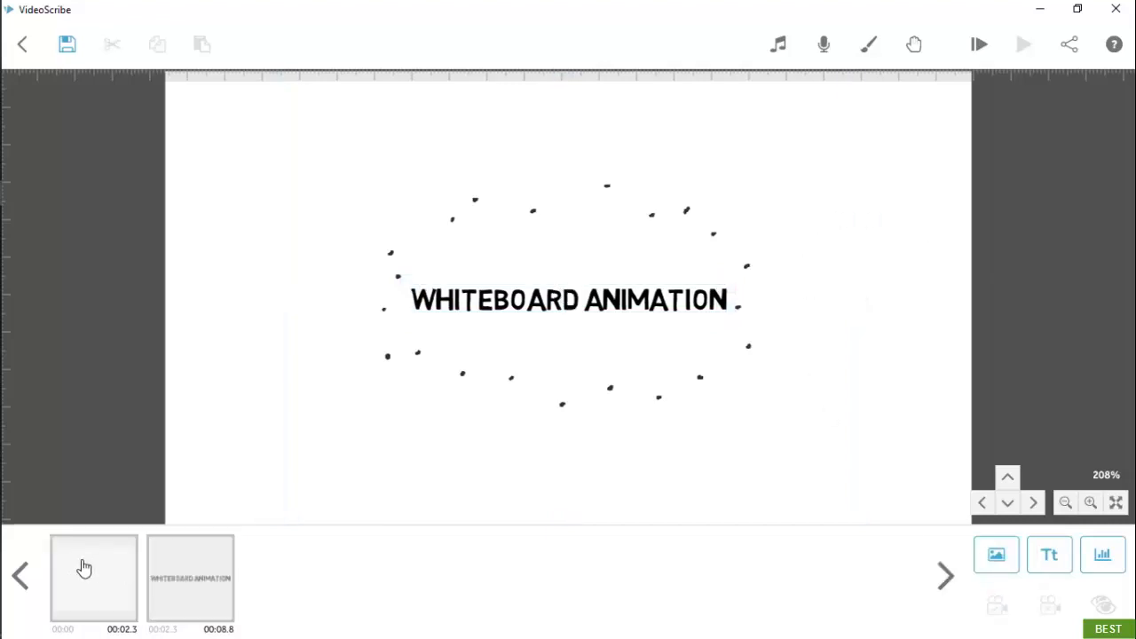
drag(86, 577, 204, 565)
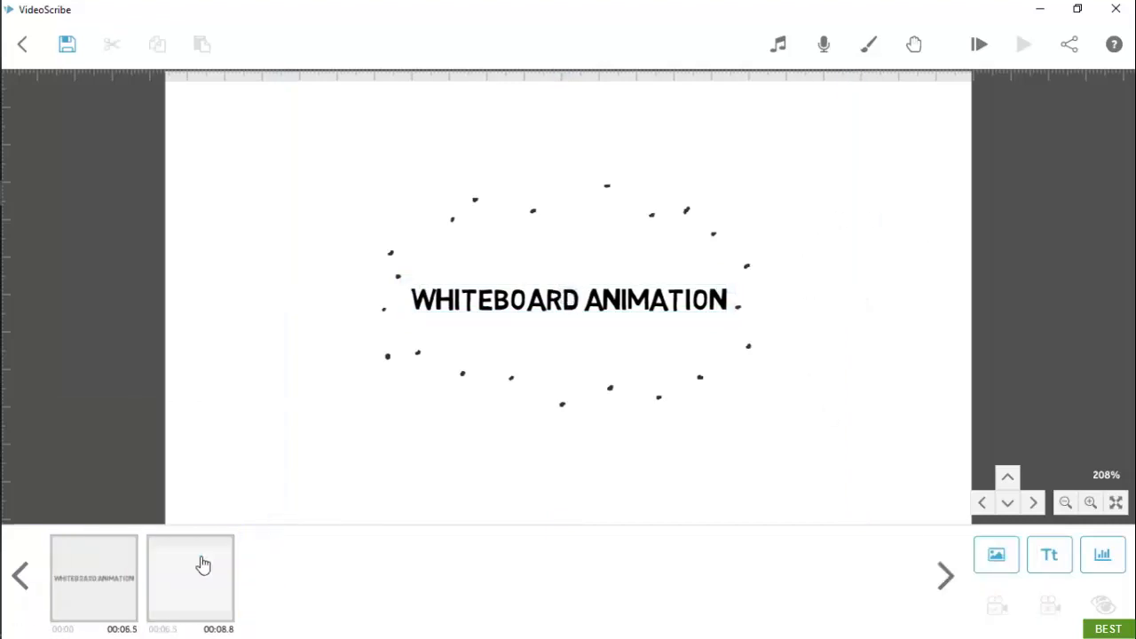
Enable playback for the burst GIF with its timing set to Loop, and preview the scribe.
click(203, 564)
click(190, 415)
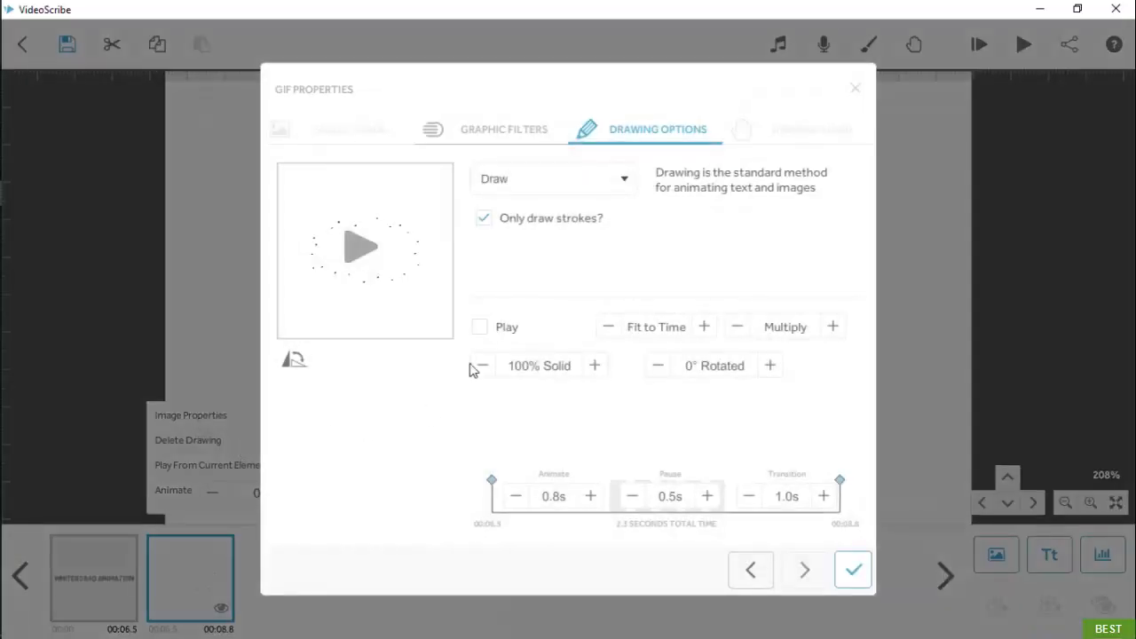
click(704, 327)
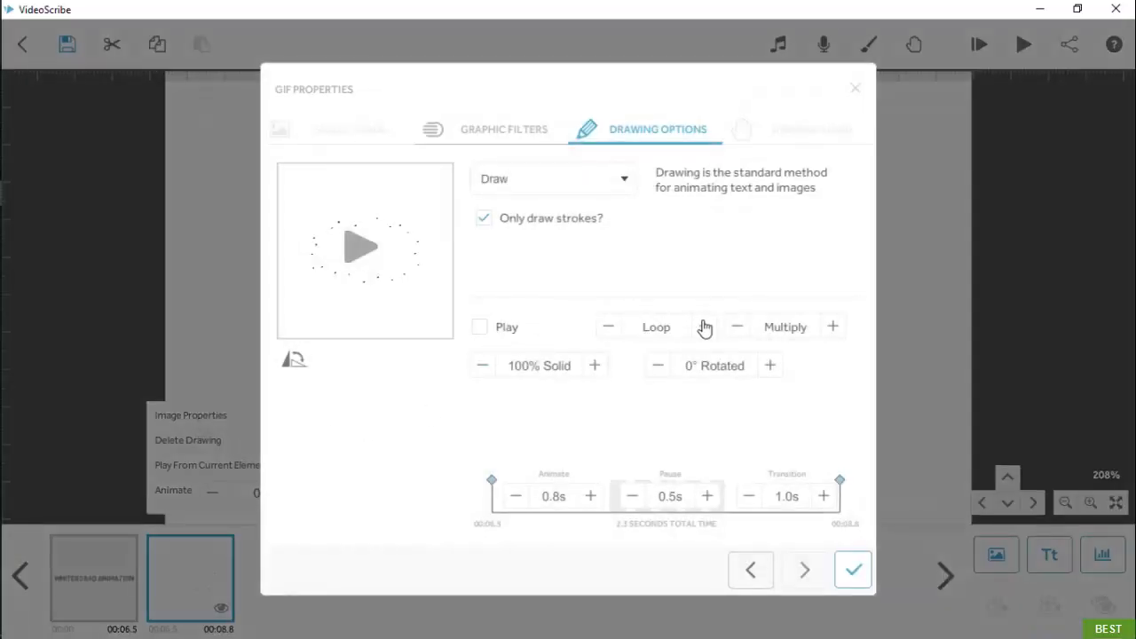
click(486, 333)
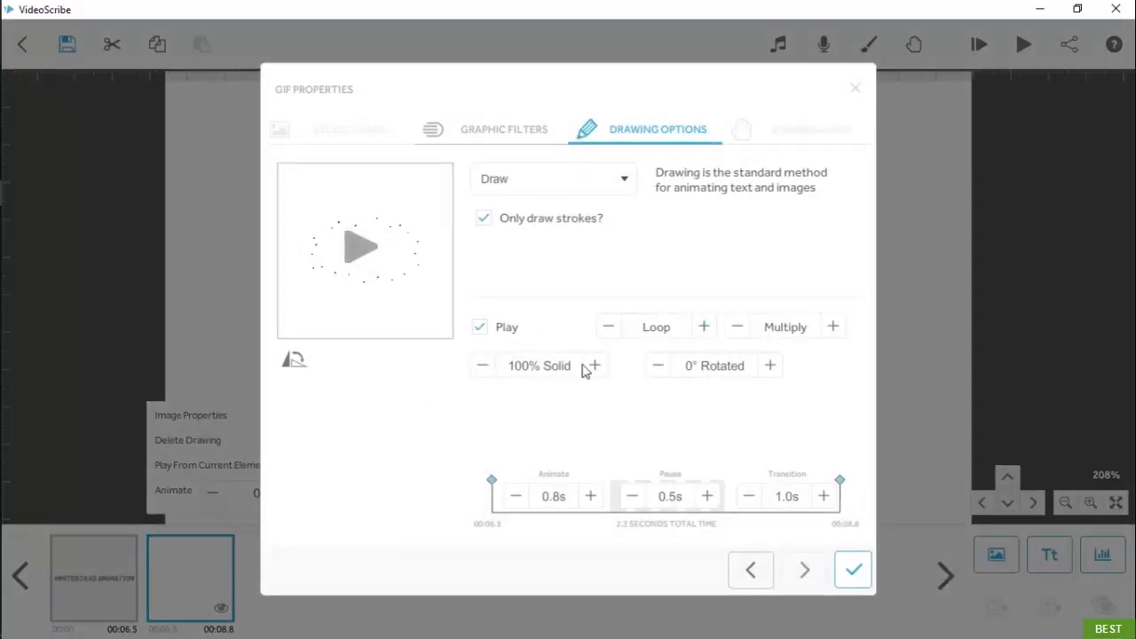
click(851, 573)
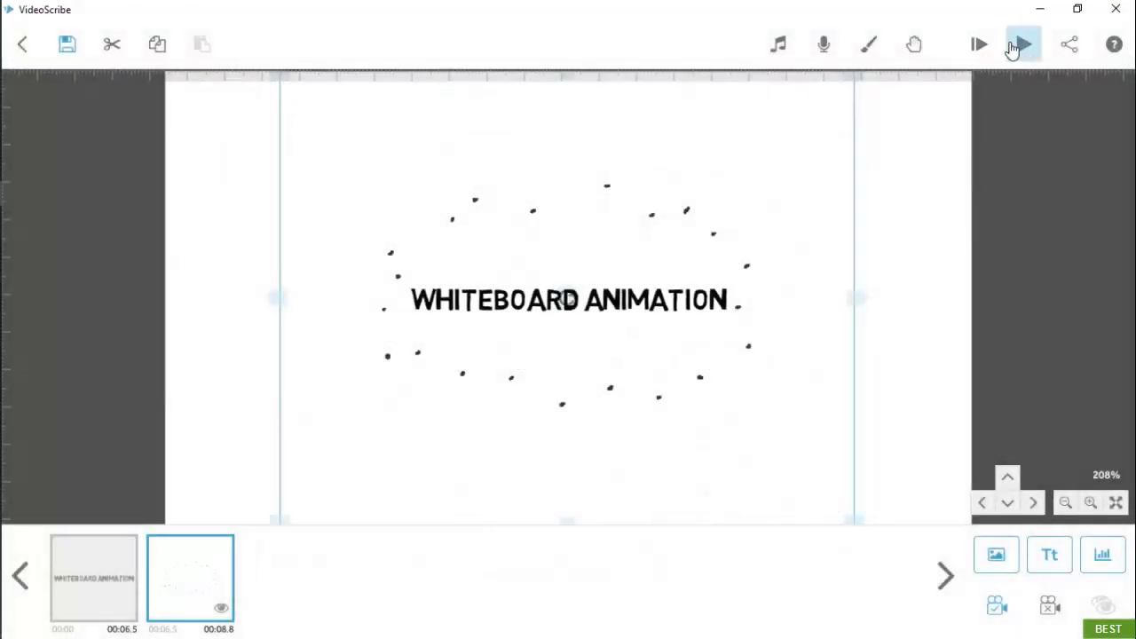
click(1021, 46)
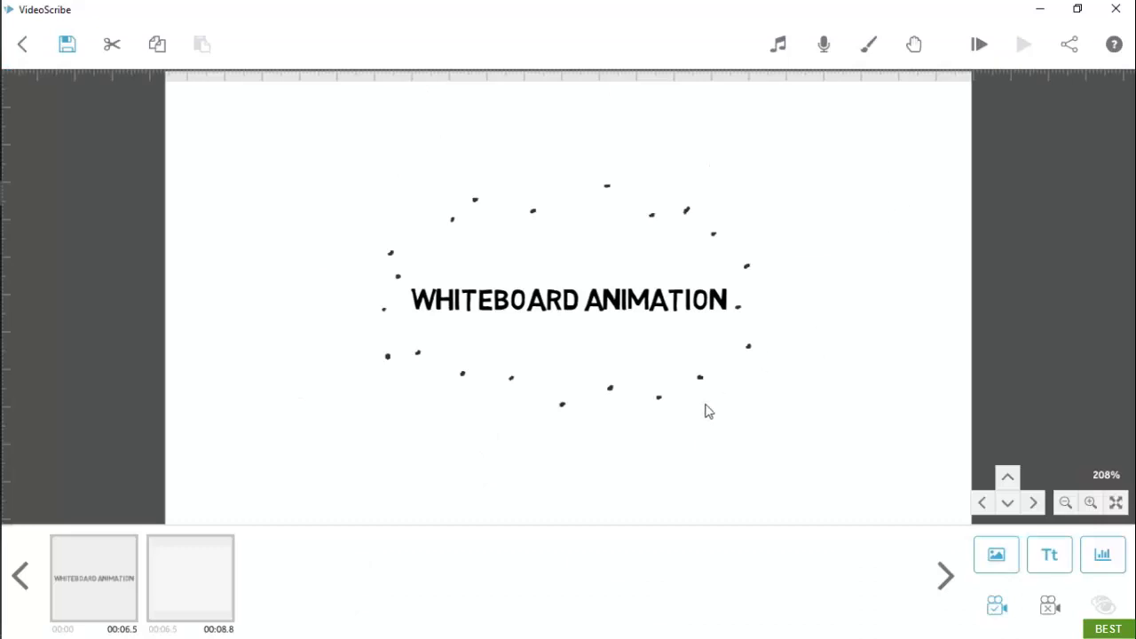
Search the image library for "arrow" and try filtering the images to those with 3 points.
click(992, 559)
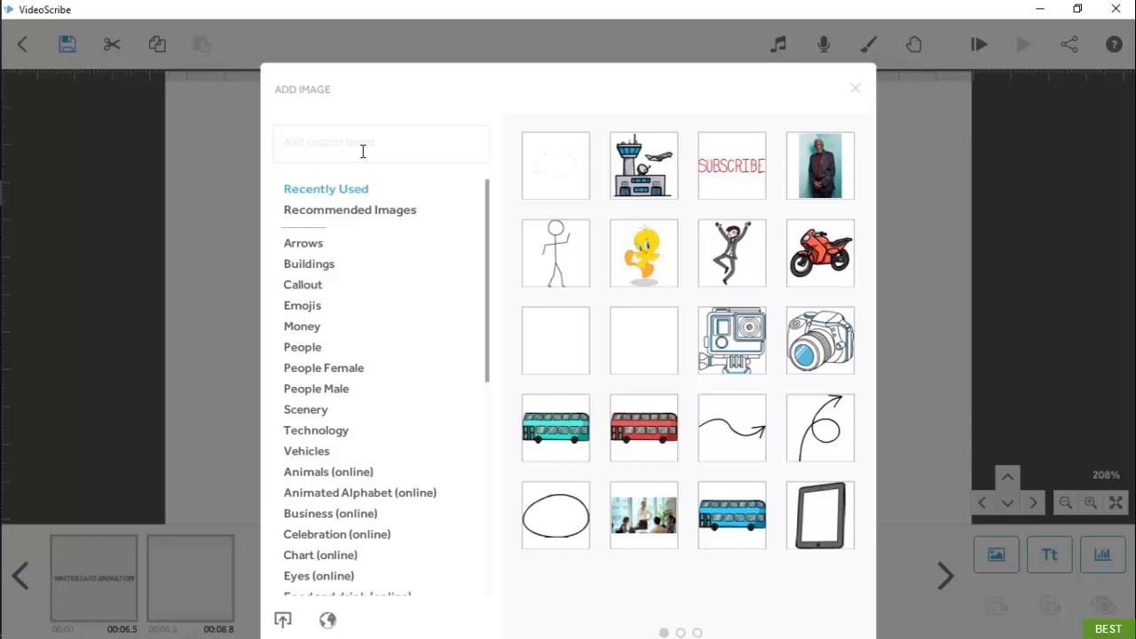
text(arrow)
key(Return)
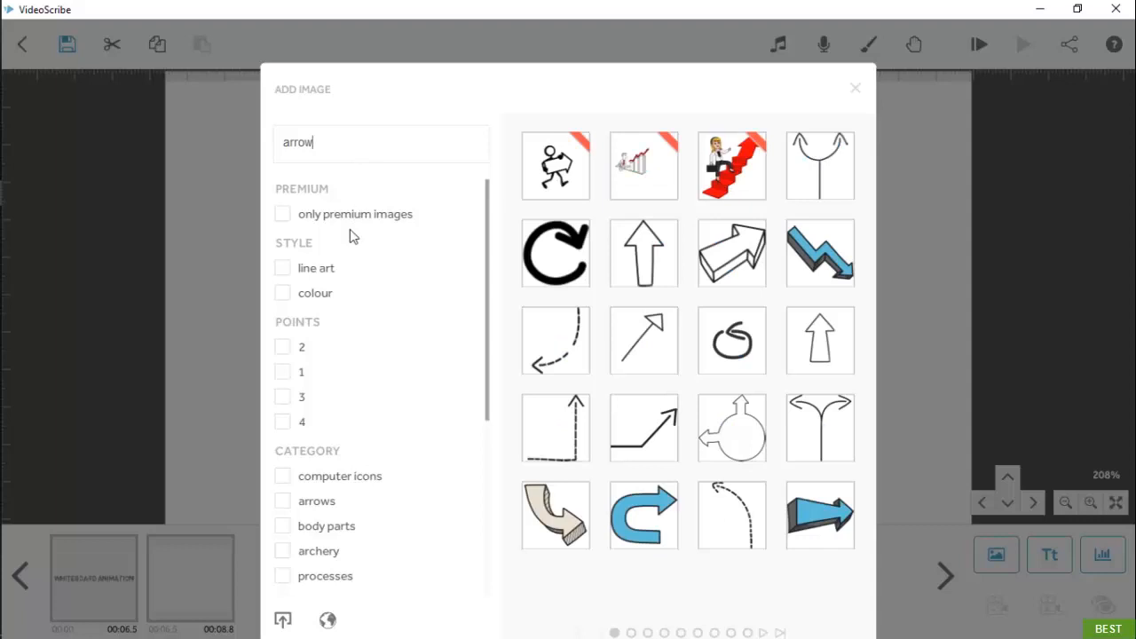
click(287, 405)
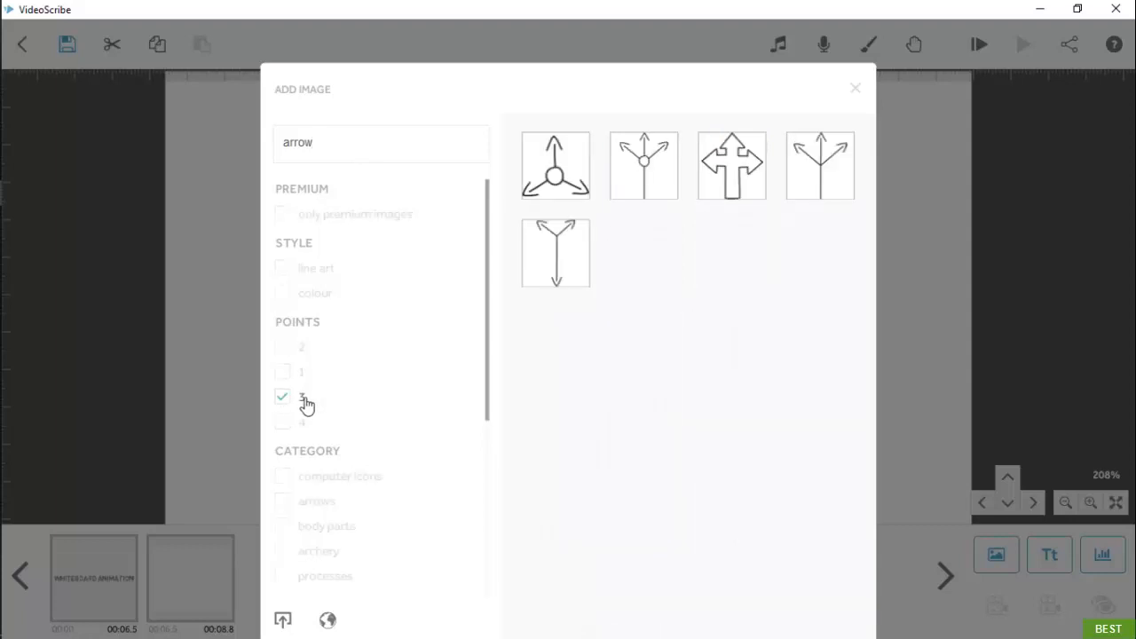
scroll(484, 340, down, 5)
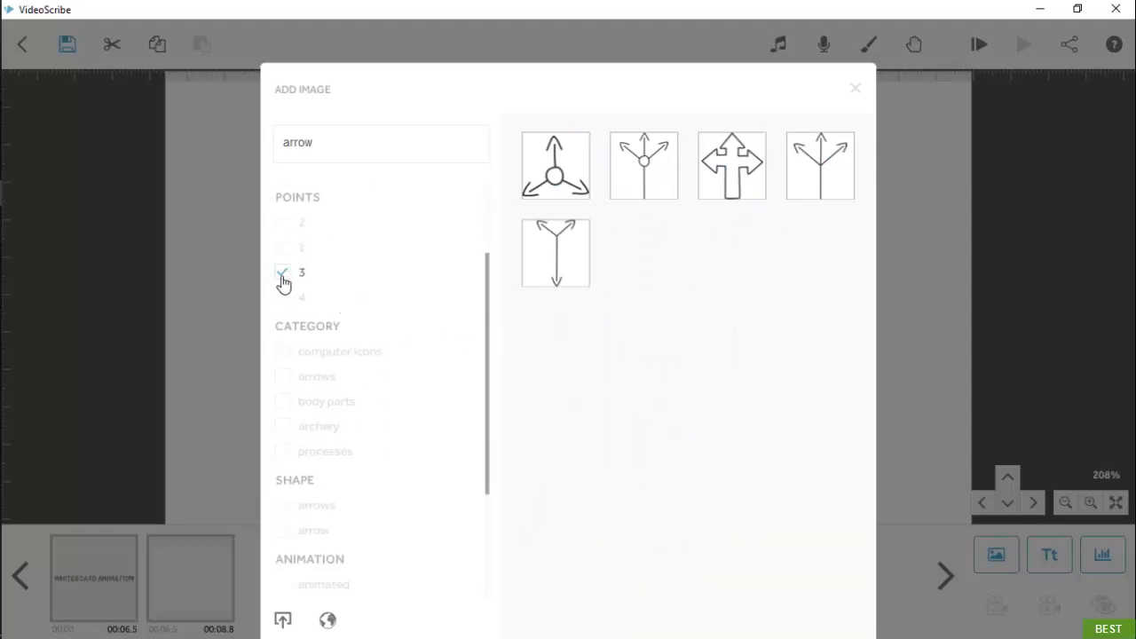
click(283, 274)
scroll(338, 332, up, 4)
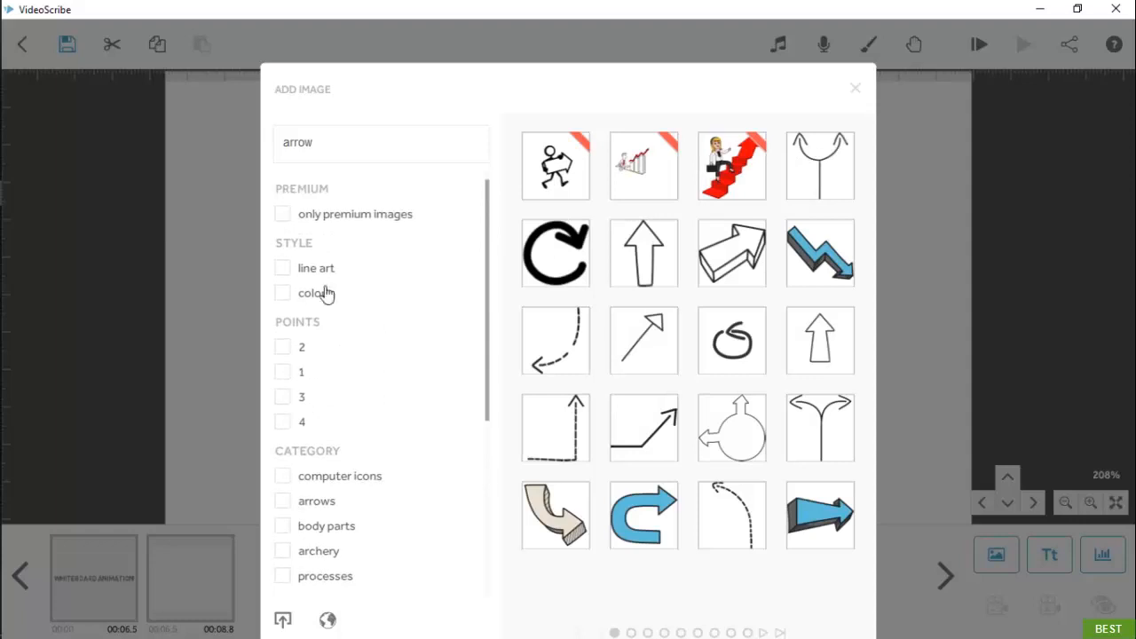
Try filtering the arrow images by colour style and by animated images, removing each filter again.
click(312, 297)
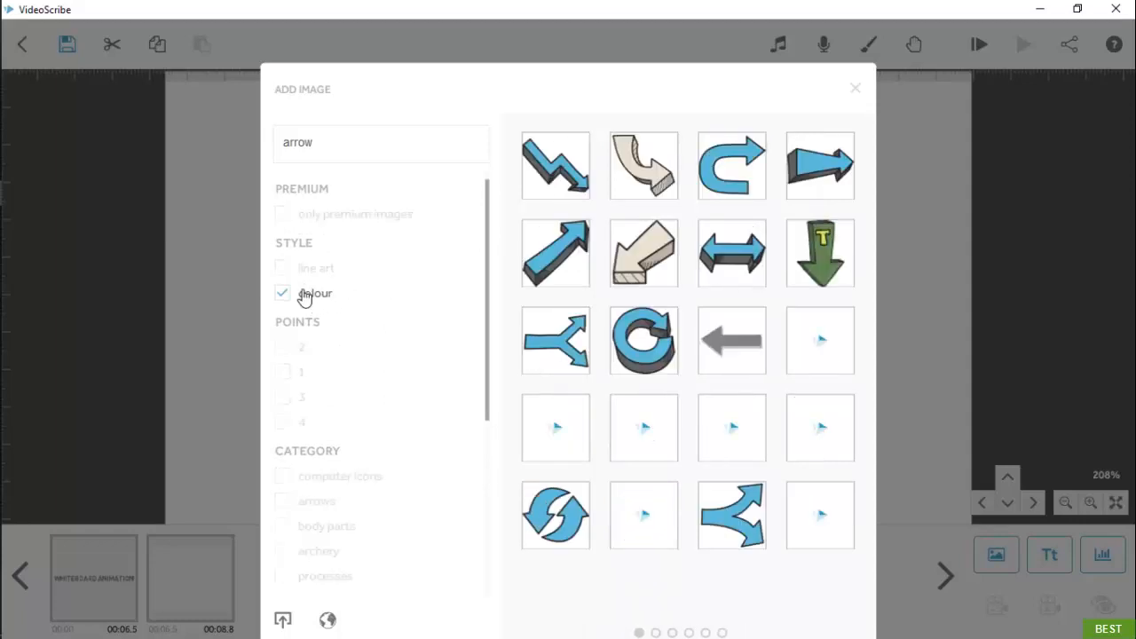
click(311, 297)
scroll(333, 380, down, 2)
scroll(333, 391, down, 3)
click(335, 485)
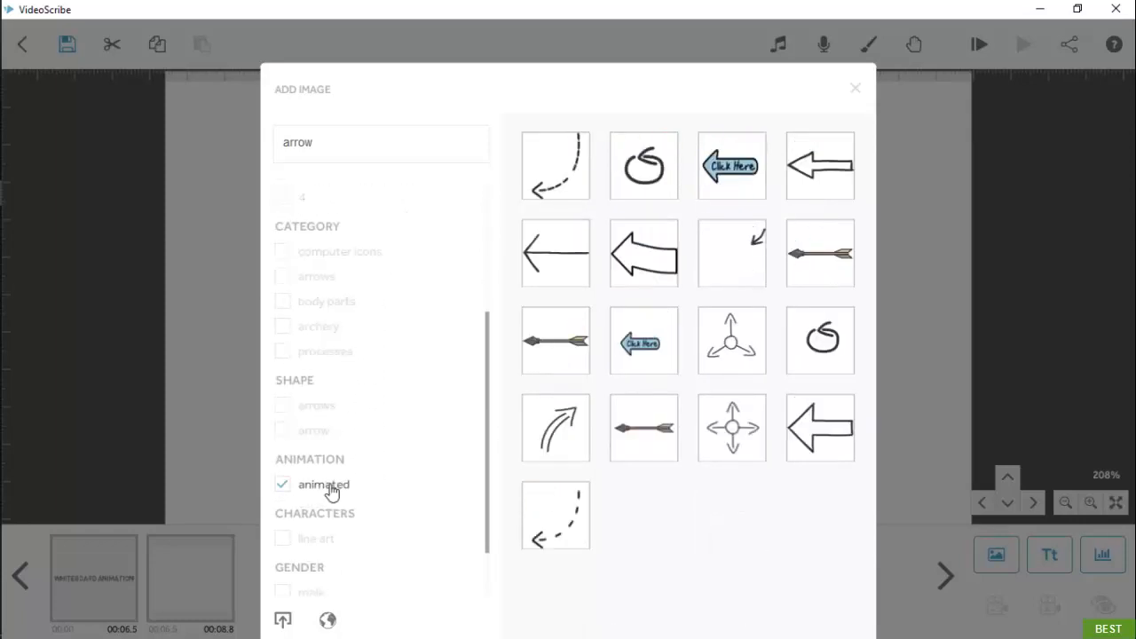
click(334, 485)
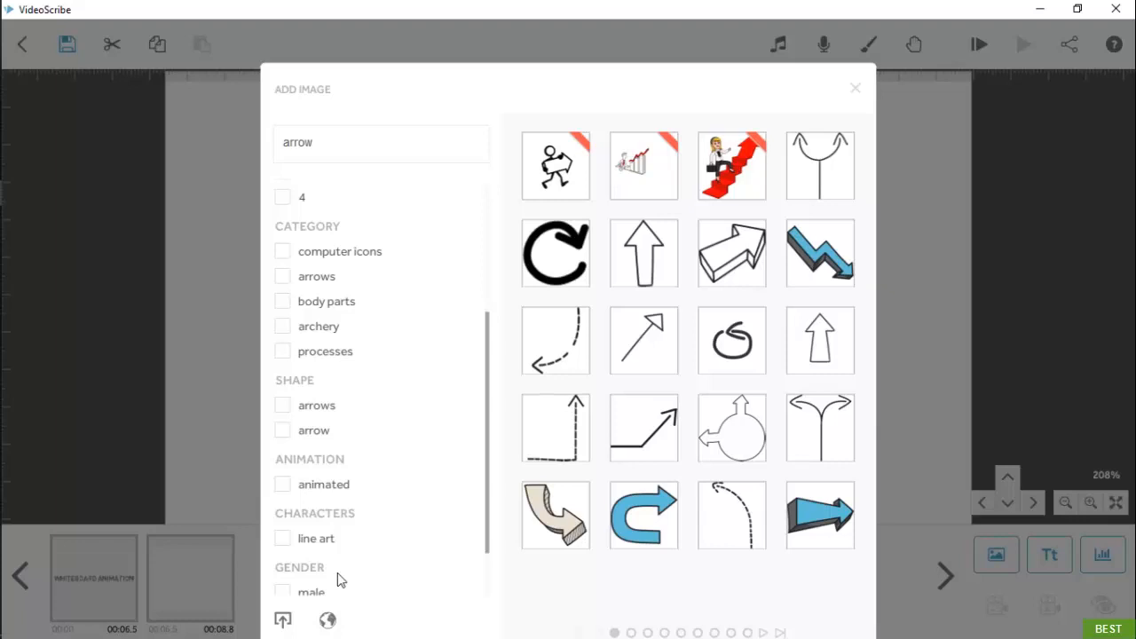
Import the line-drawn character wearing a tie from the Tunna folder on the Desktop onto the canvas.
click(283, 618)
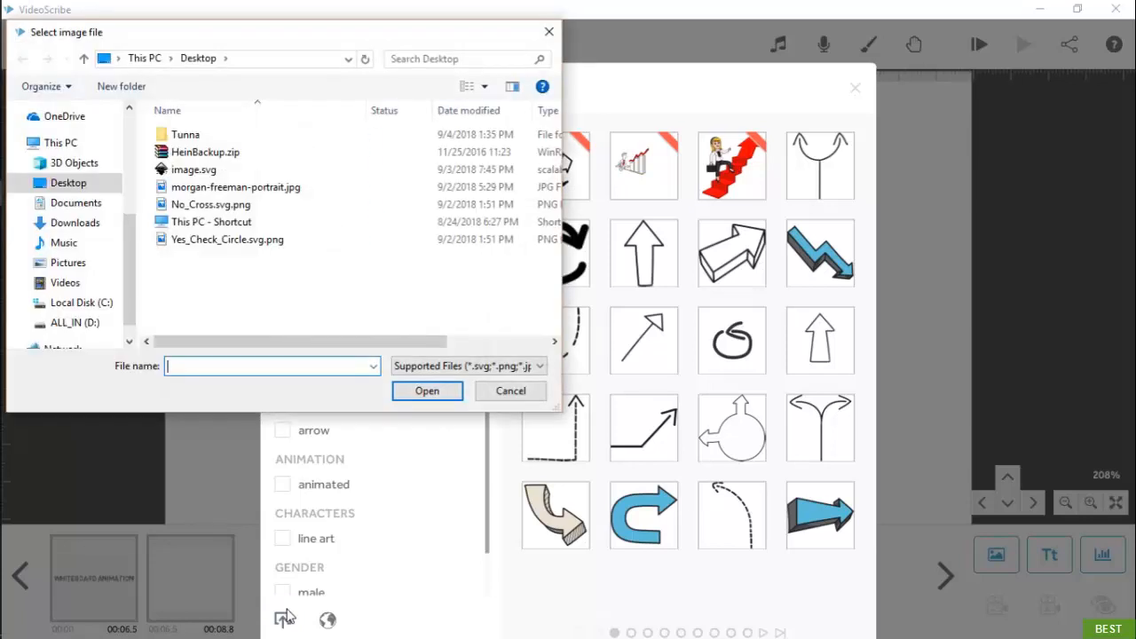
double_click(262, 136)
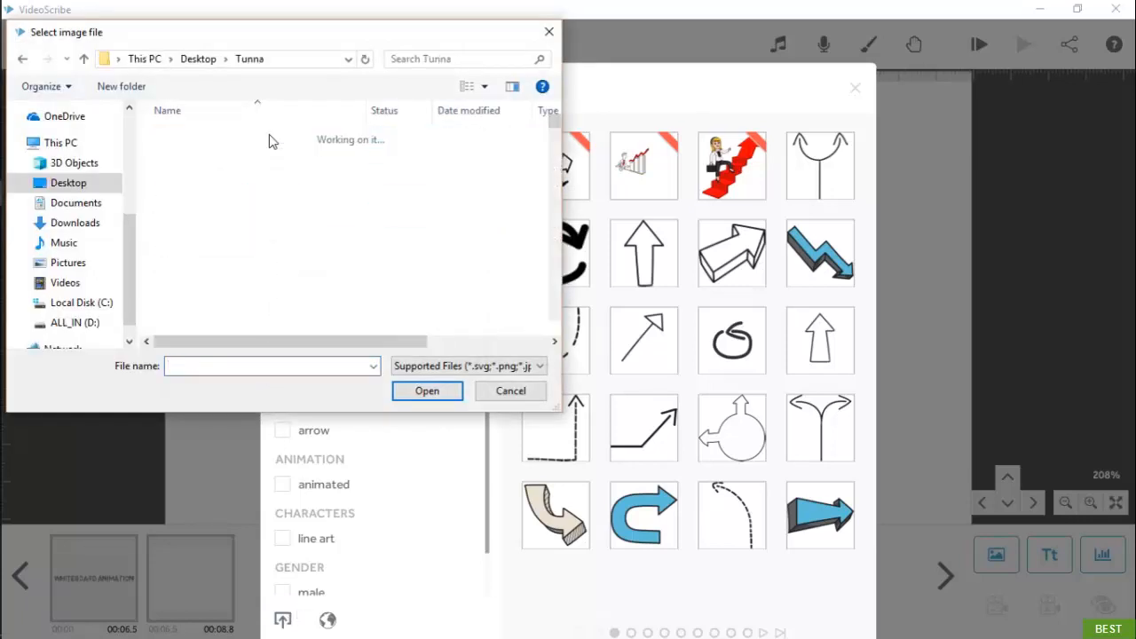
double_click(241, 152)
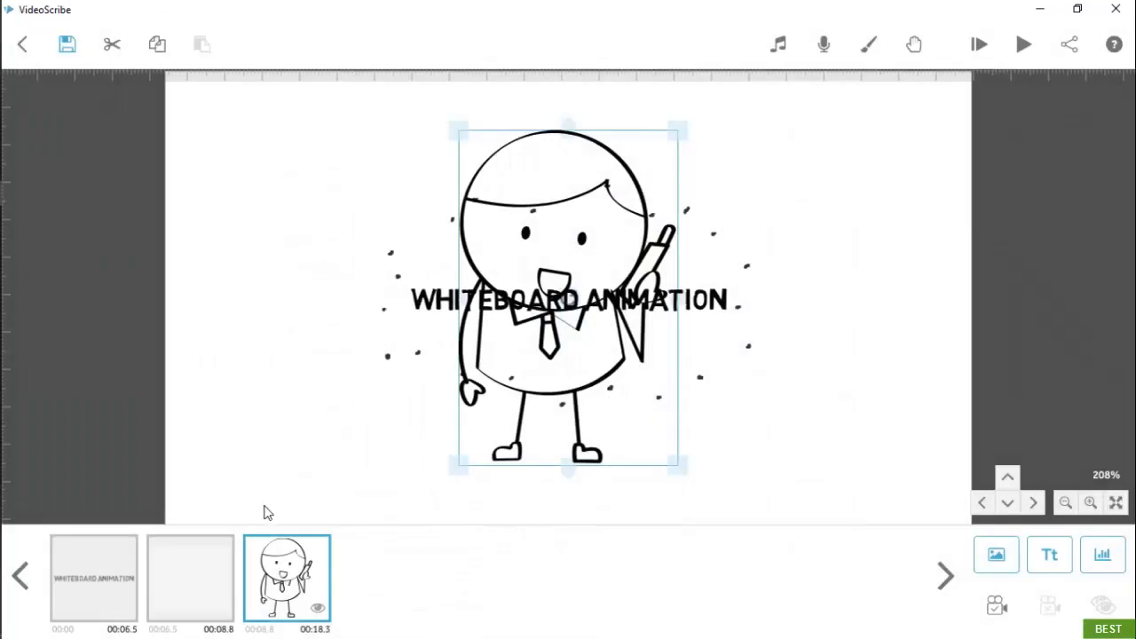
Clear all elements from the canvas and choose morgan-freeman-portrait.jpg from the Desktop for import.
click(211, 590)
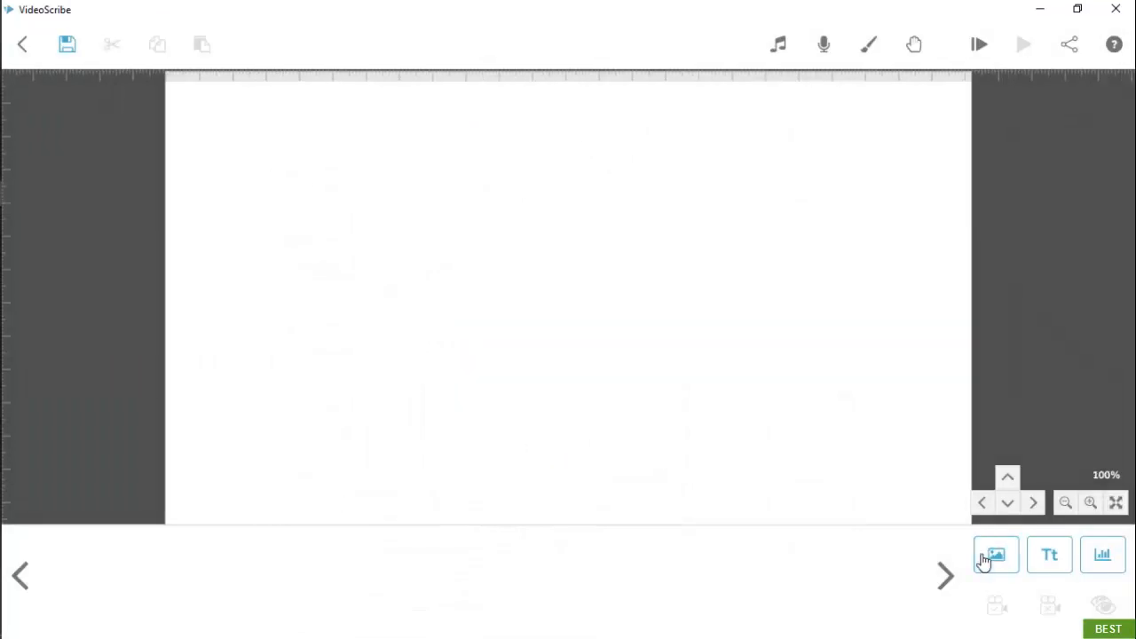
click(996, 555)
click(283, 620)
click(48, 179)
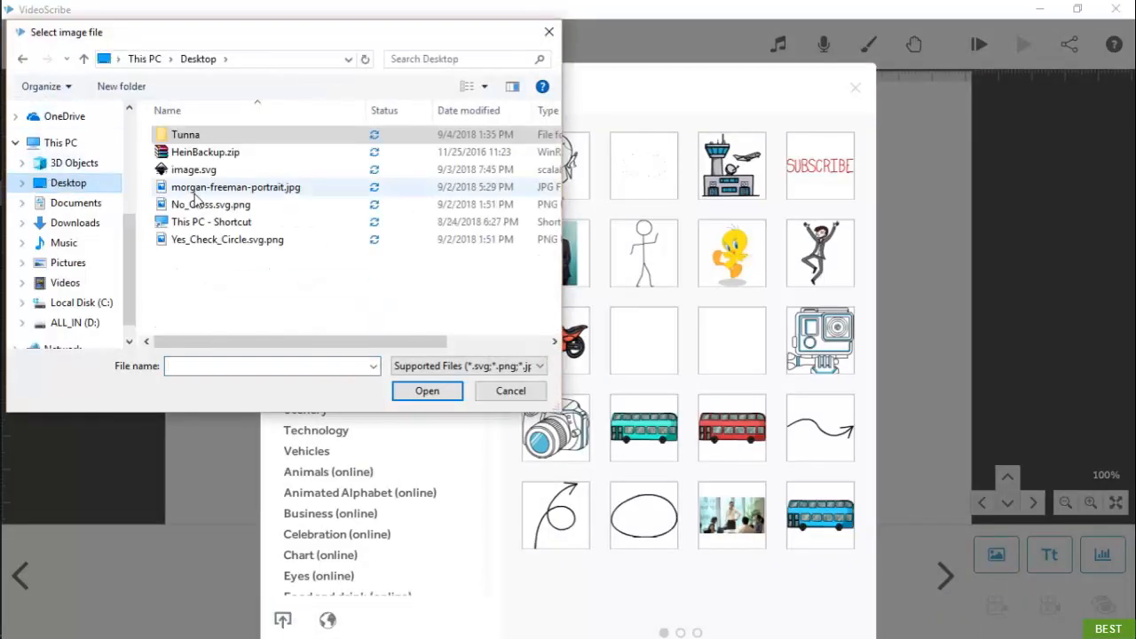
double_click(240, 188)
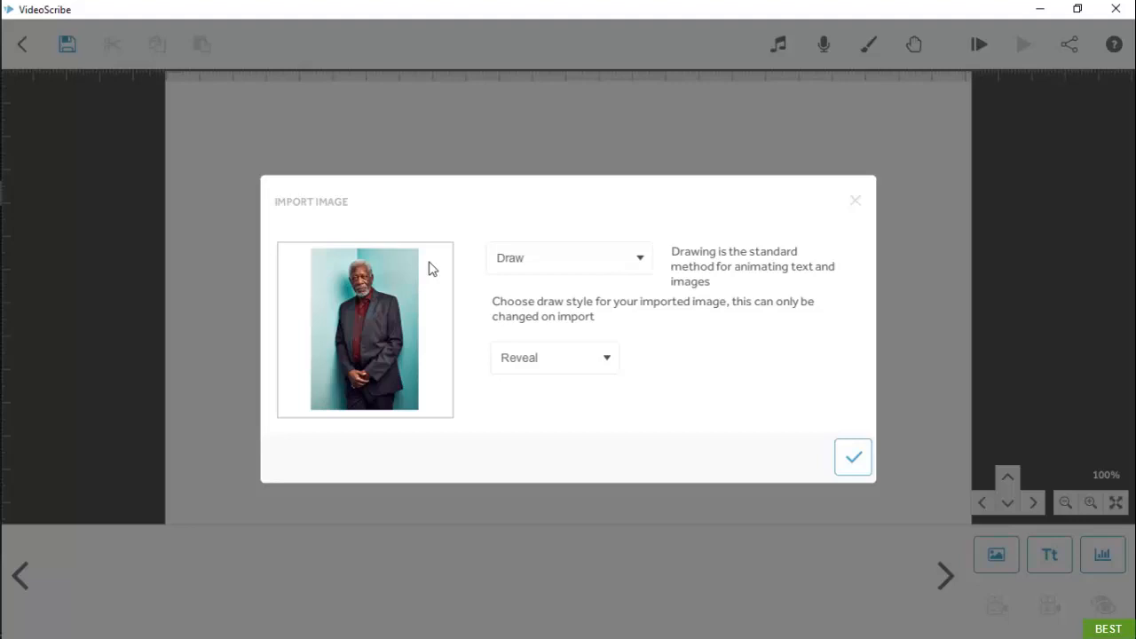
Import the portrait photo with the Draw animation and the Sketch draw style, and play the scribe from the start.
click(619, 266)
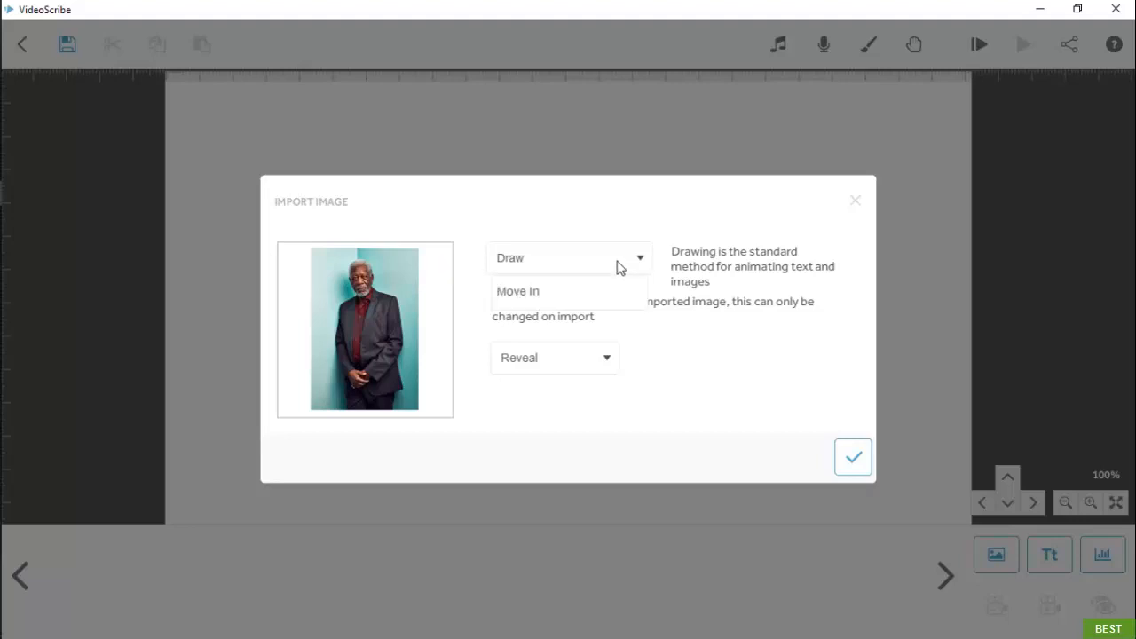
click(619, 266)
click(603, 366)
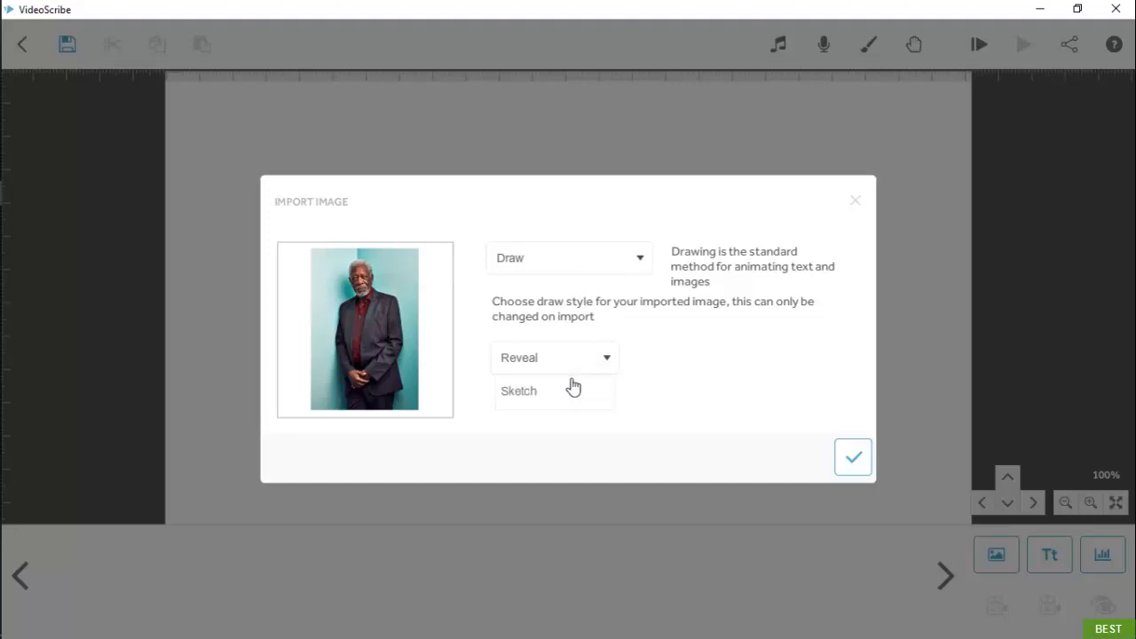
click(574, 388)
click(850, 465)
click(1021, 49)
click(559, 408)
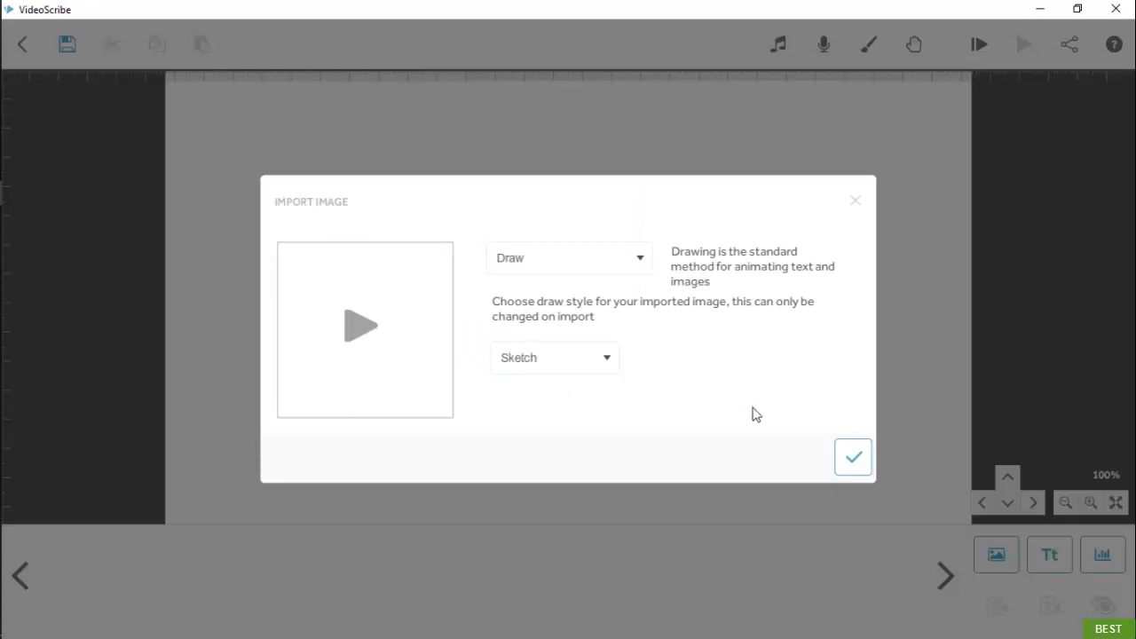
click(853, 458)
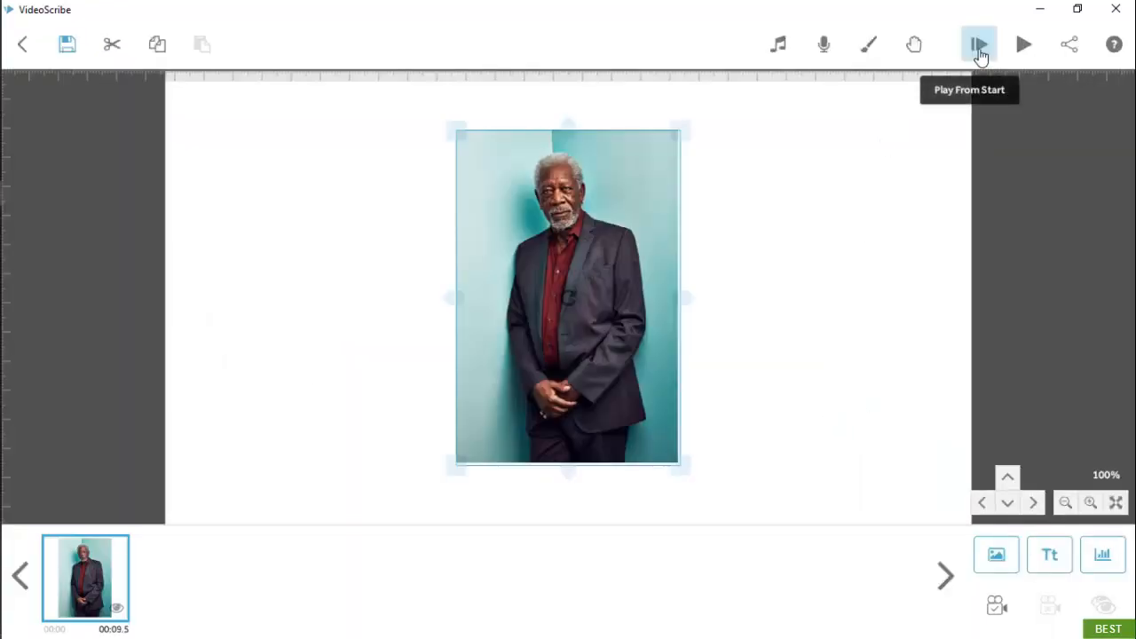
click(980, 54)
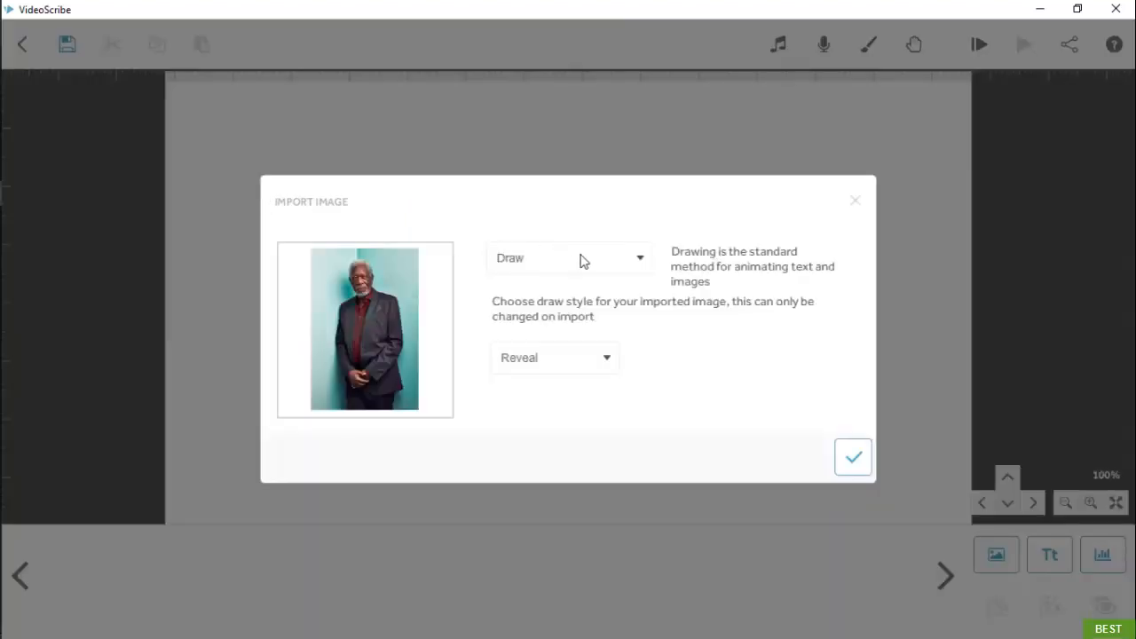
Import the portrait photo using the Move In animation.
click(609, 259)
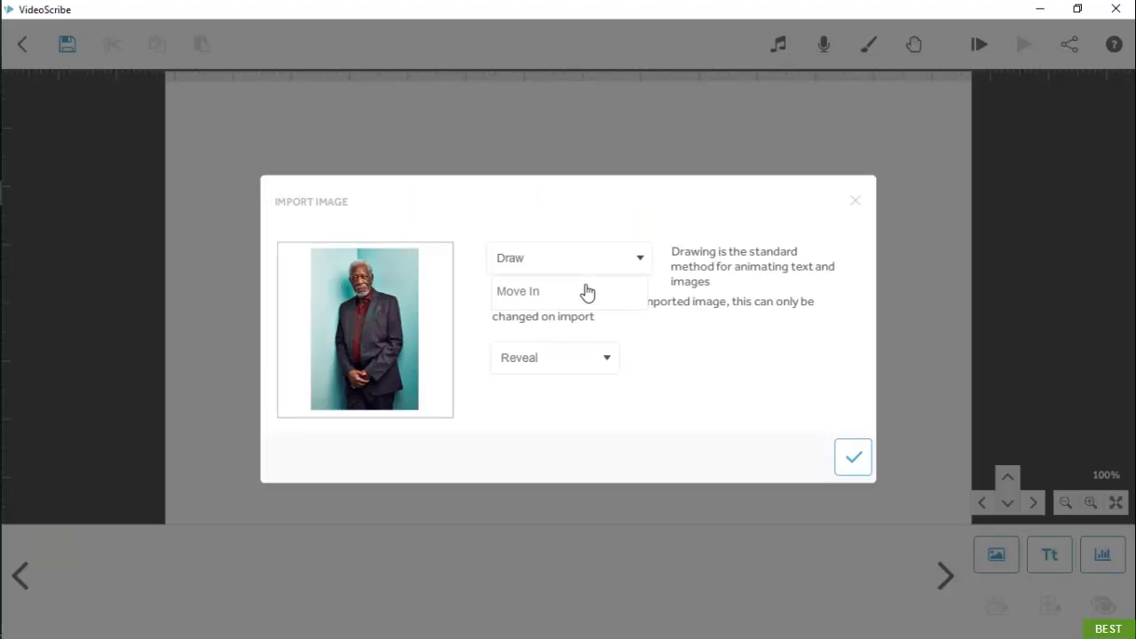
click(586, 292)
click(848, 455)
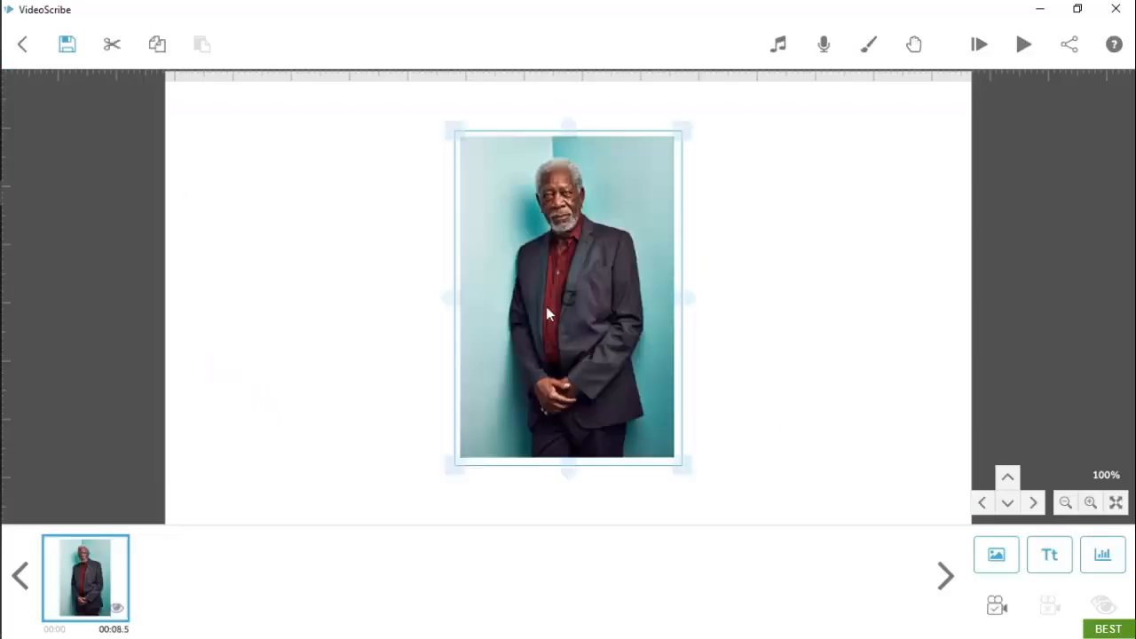
Change the portrait photo's animation type to Fade In in its image properties.
double_click(547, 308)
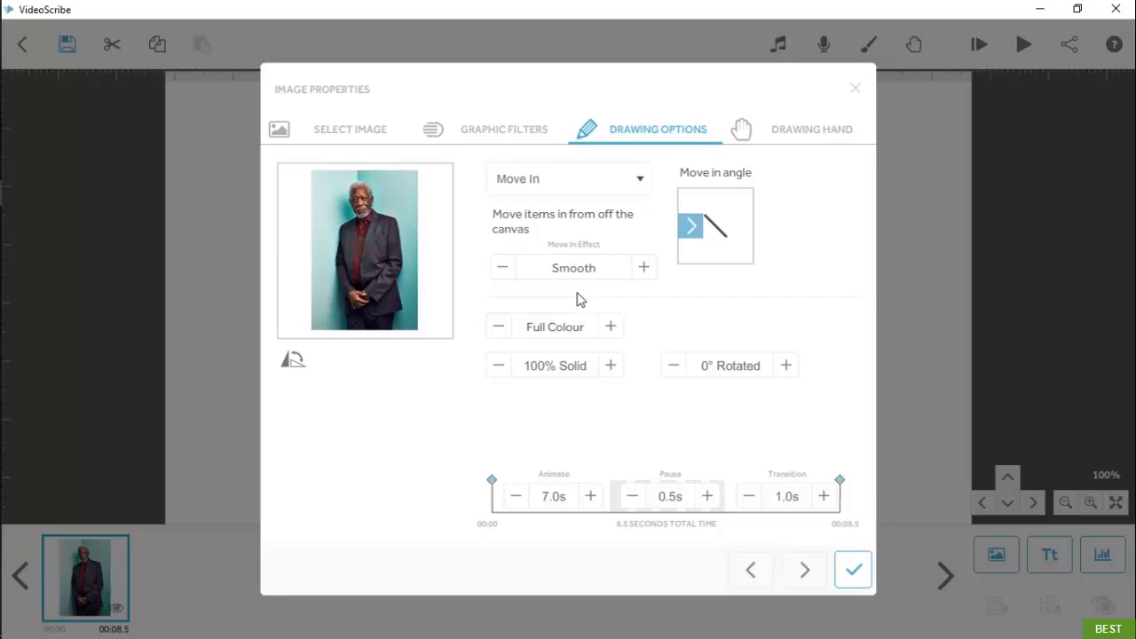
click(640, 184)
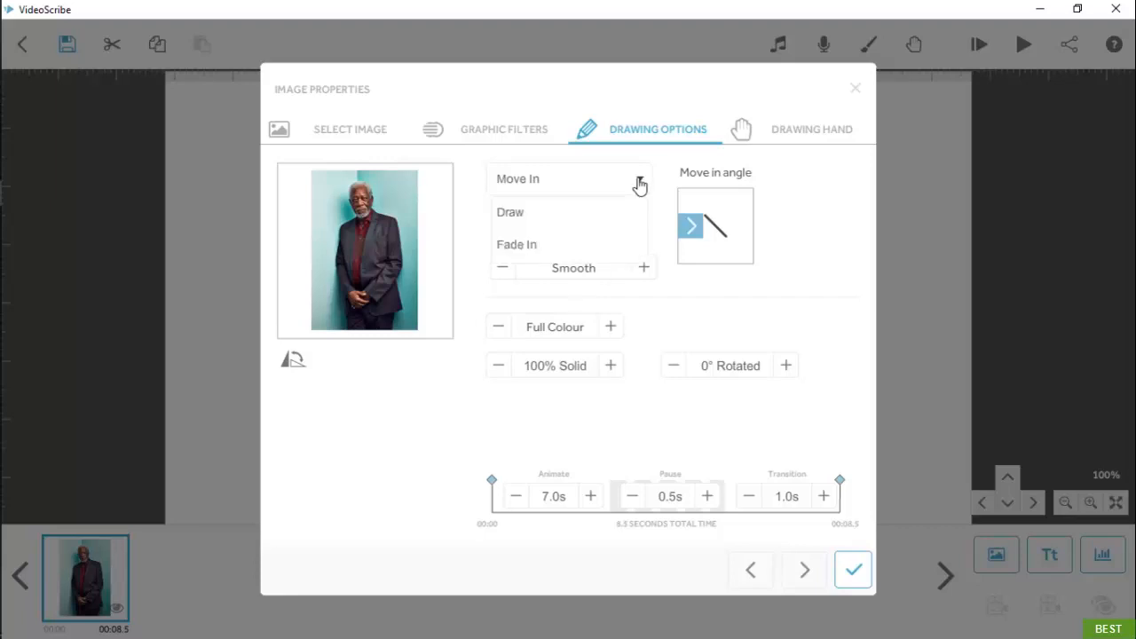
click(560, 249)
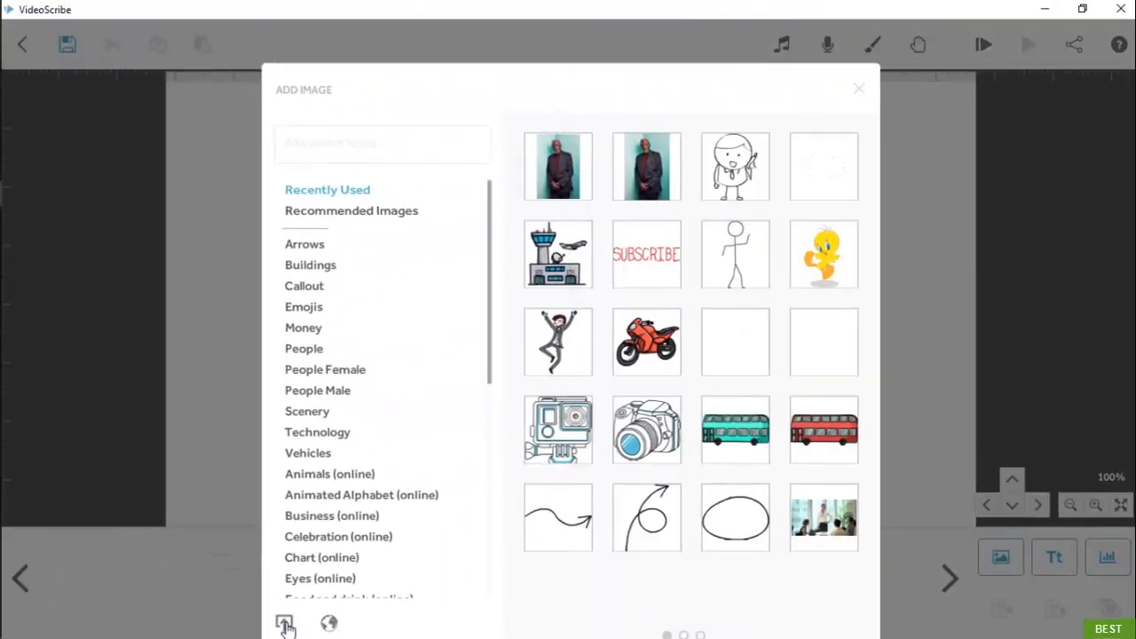
Browse the desktop for an image file to import, and open the option to import an image from the web.
click(284, 624)
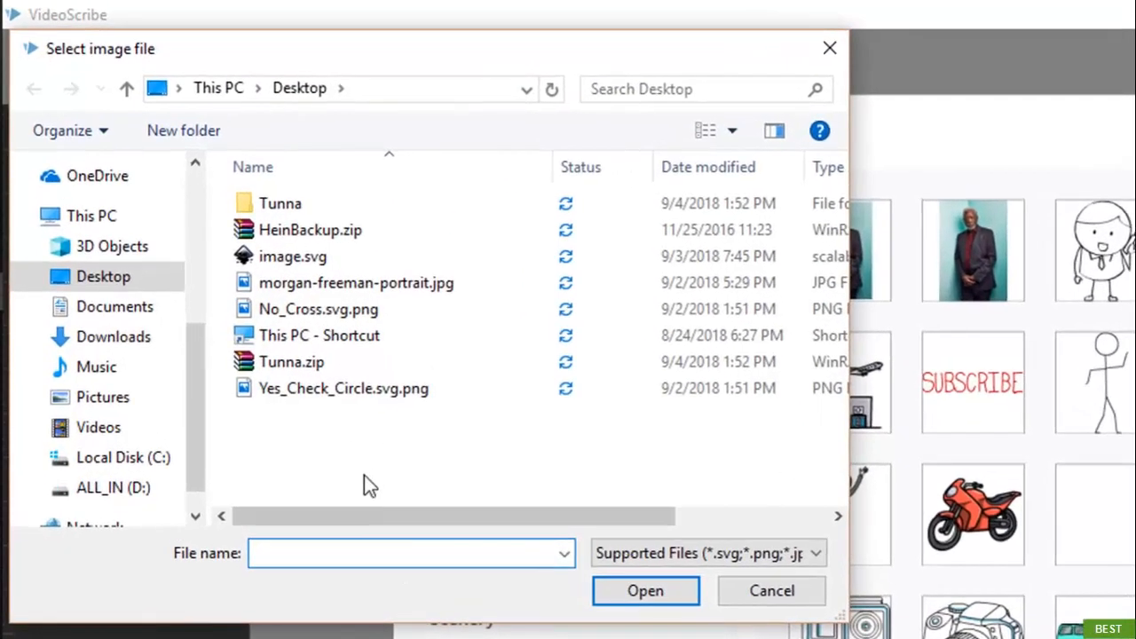
click(343, 362)
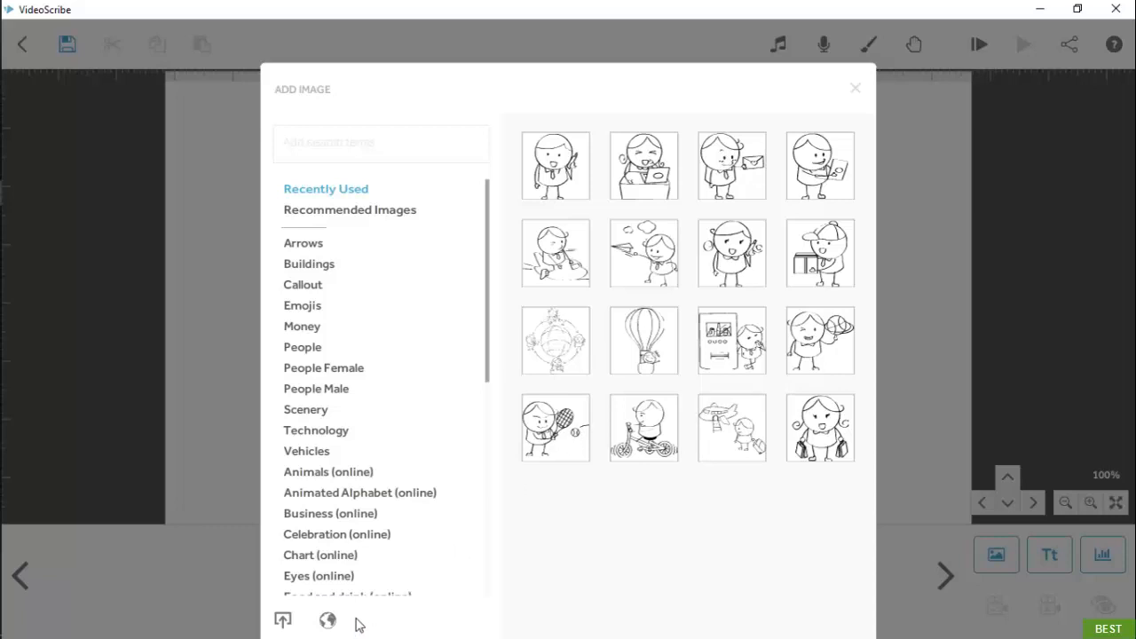
click(329, 619)
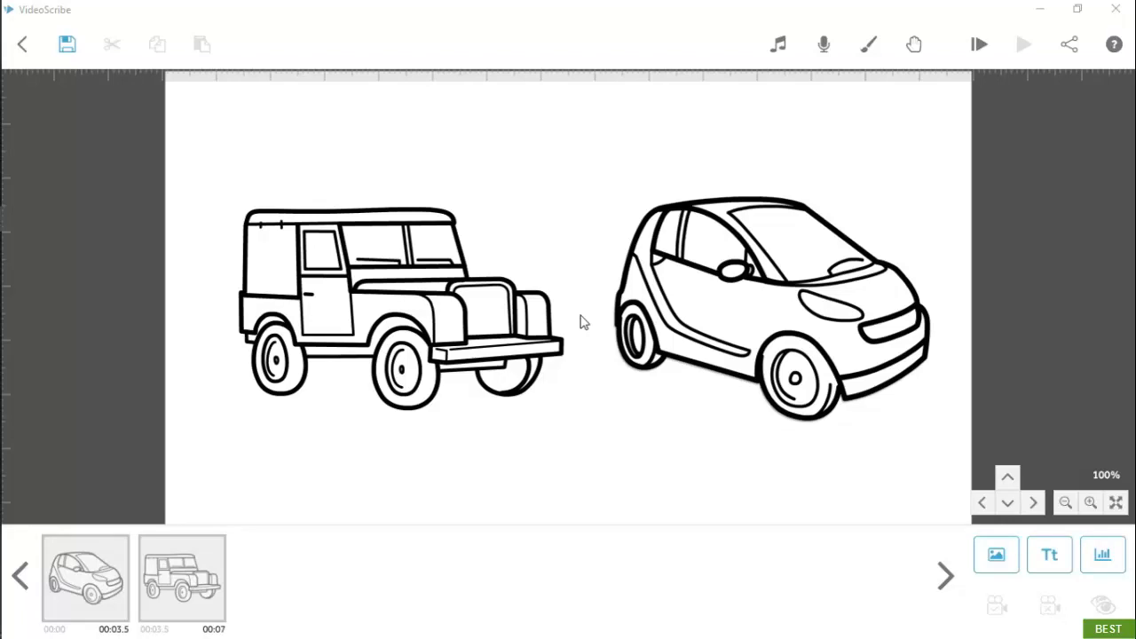
Enable a drop shadow on the small car image and set the shadow colour to #479ed7.
double_click(769, 324)
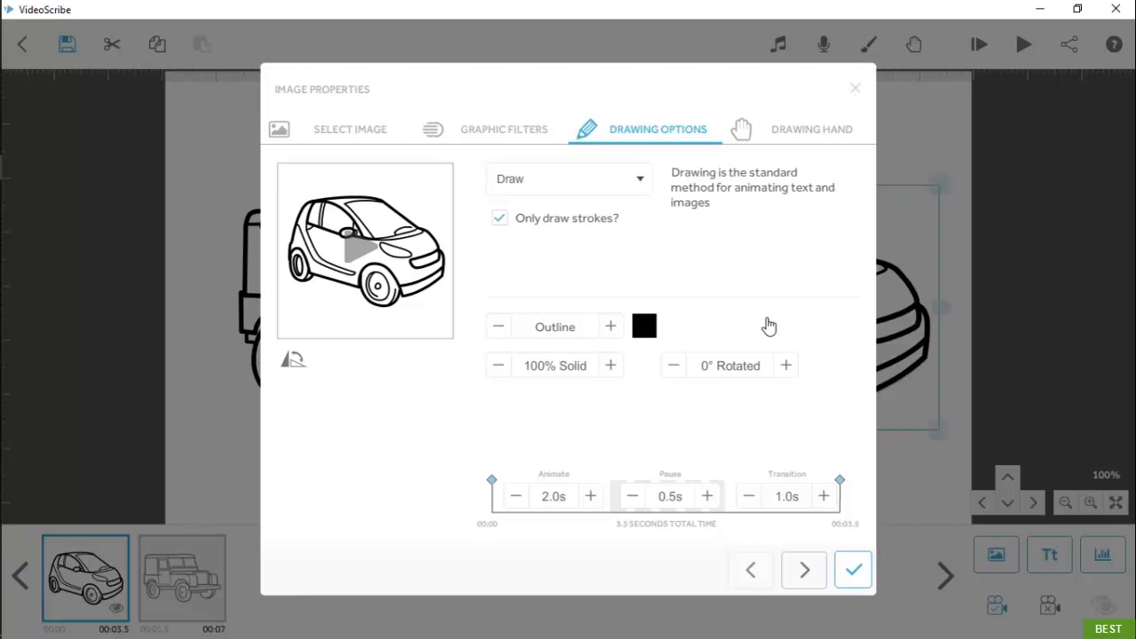
click(377, 133)
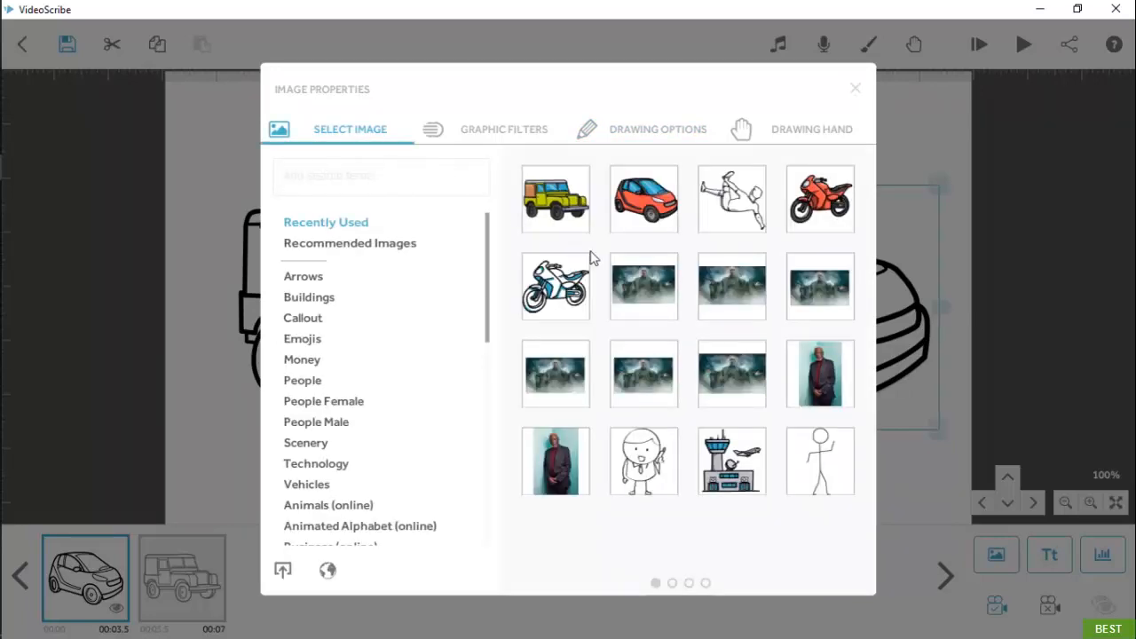
click(462, 133)
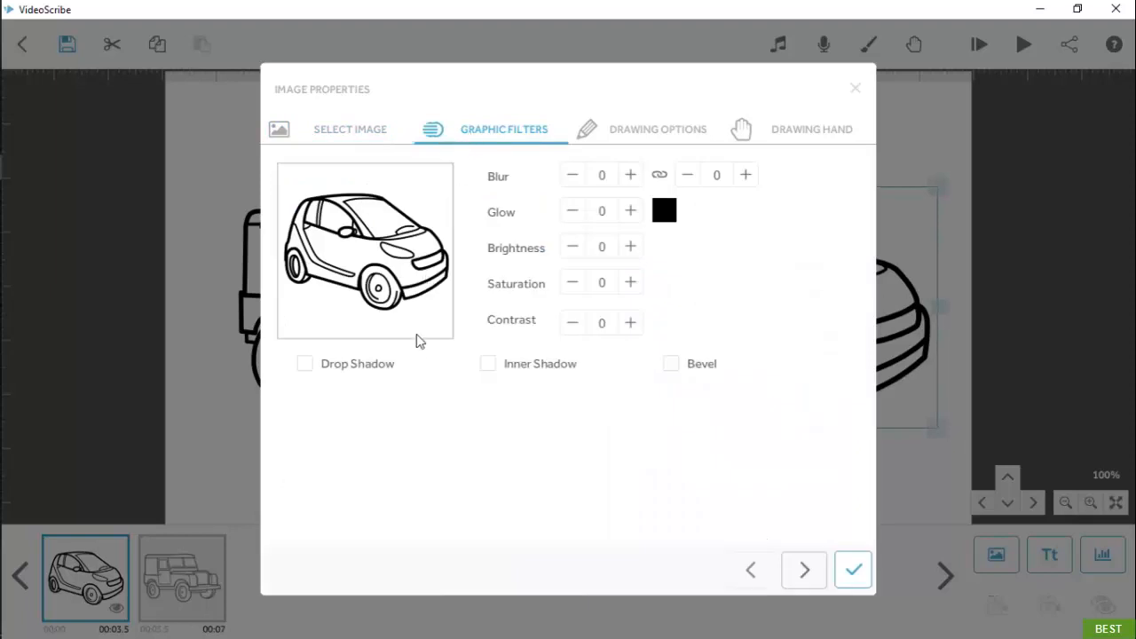
click(375, 376)
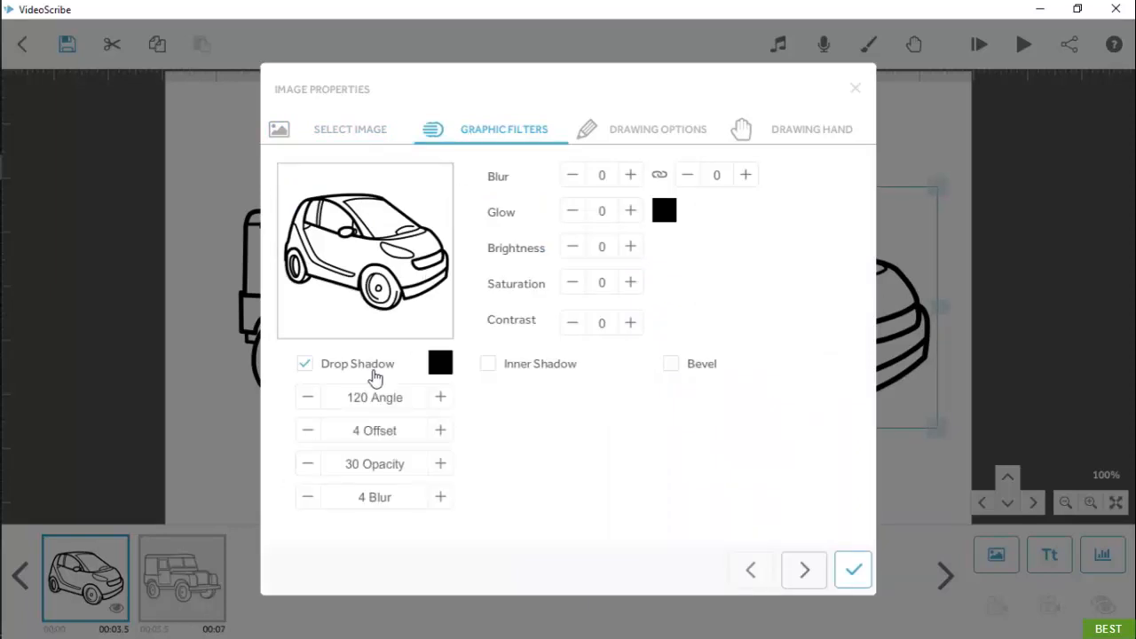
click(440, 367)
click(593, 305)
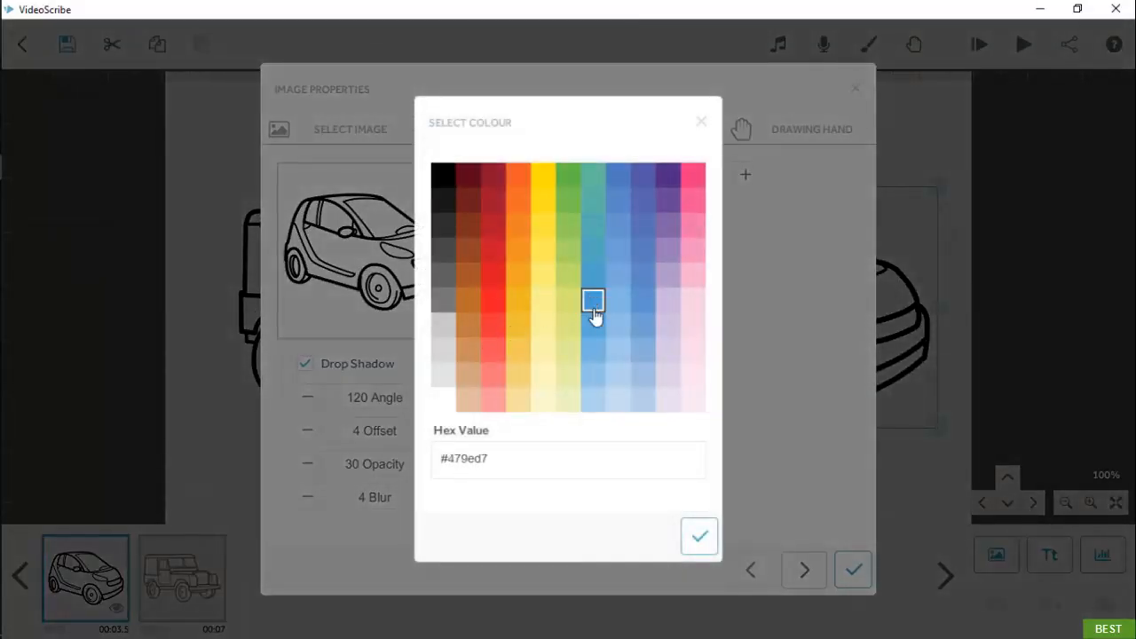
click(699, 536)
Increase the small car's drop shadow offset to 16.
click(440, 430)
click(440, 430)
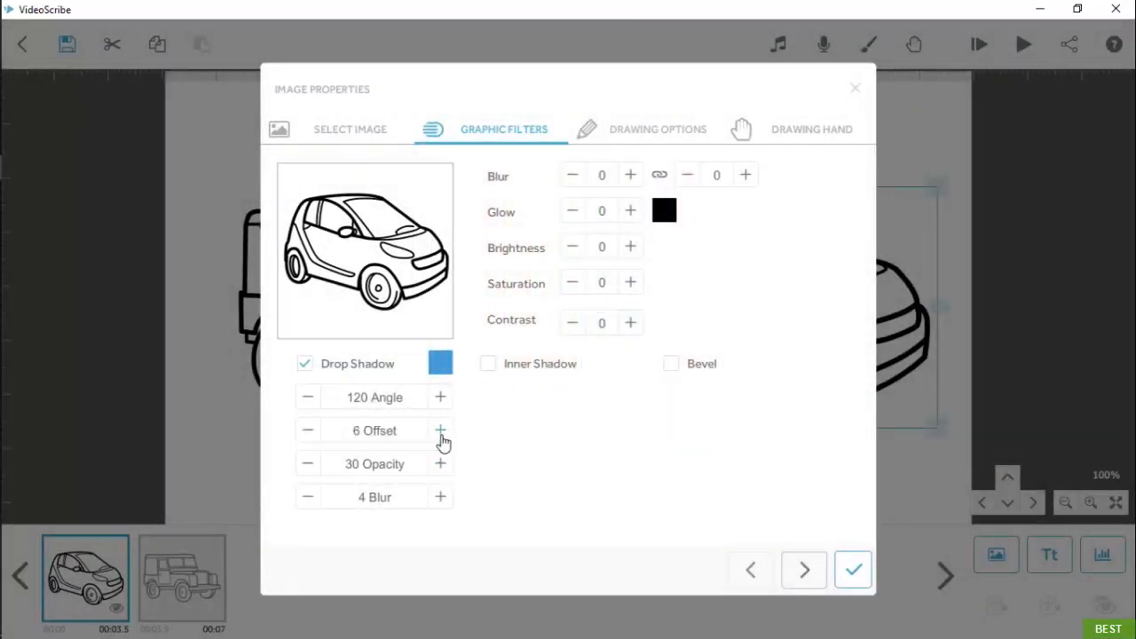
click(441, 430)
click(440, 430)
click(440, 431)
click(440, 431)
click(441, 431)
click(441, 430)
click(440, 431)
click(441, 430)
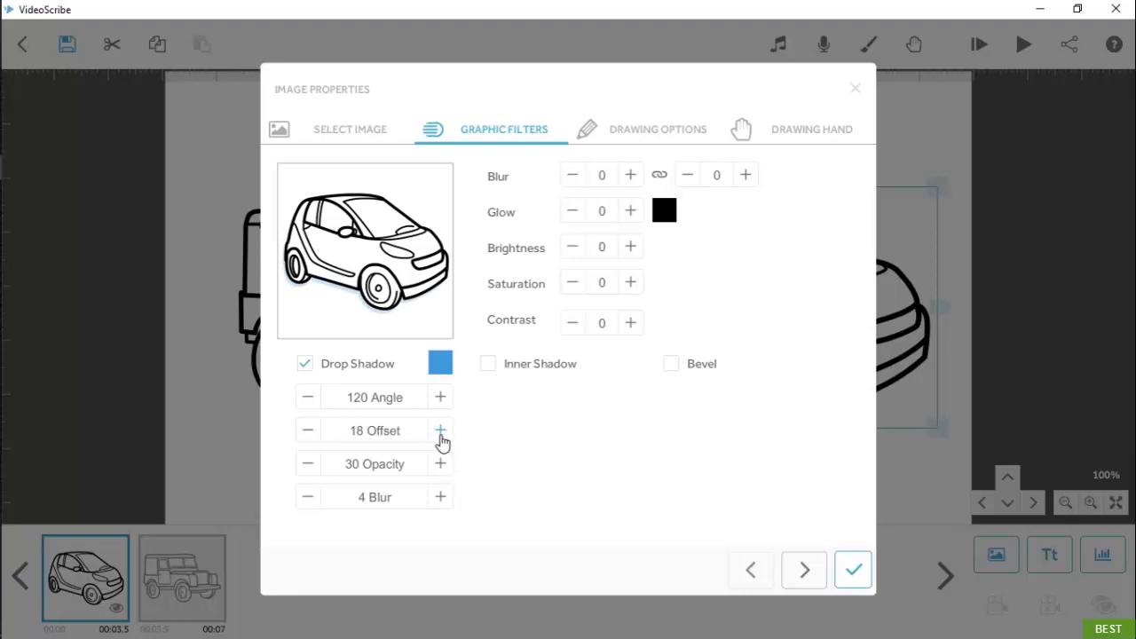
Set the small car's drop shadow opacity to 100 and lower the shadow's blur by two increments.
click(351, 471)
text(100)
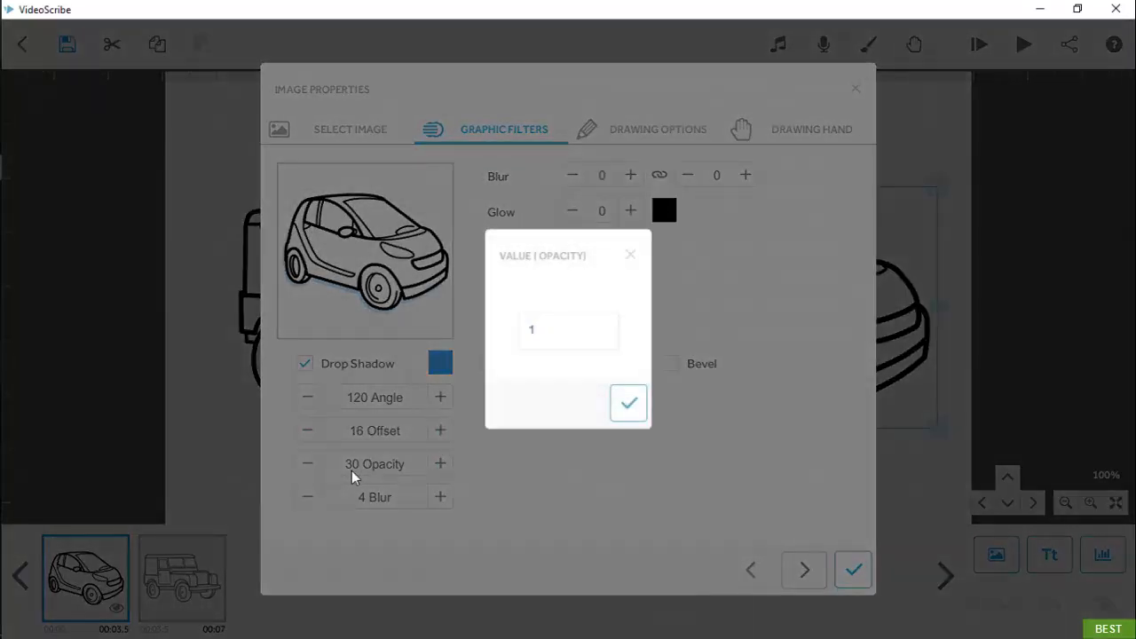
click(633, 419)
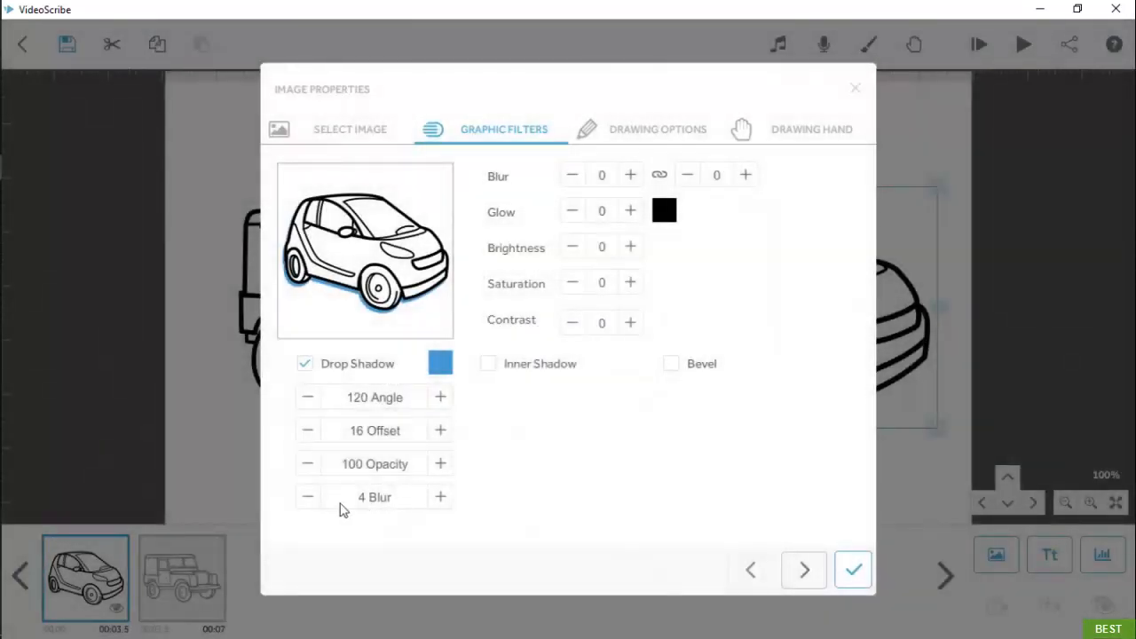
click(310, 498)
click(310, 498)
Apply the small car's image properties, and preview the scribe briefly before stopping playback.
click(849, 570)
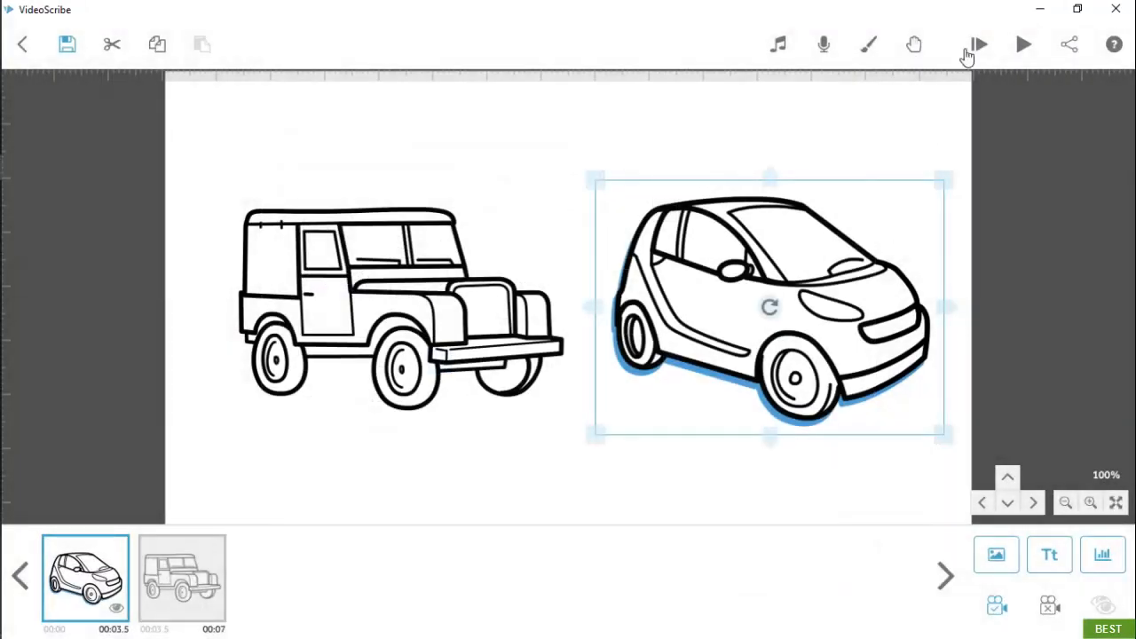
click(1014, 46)
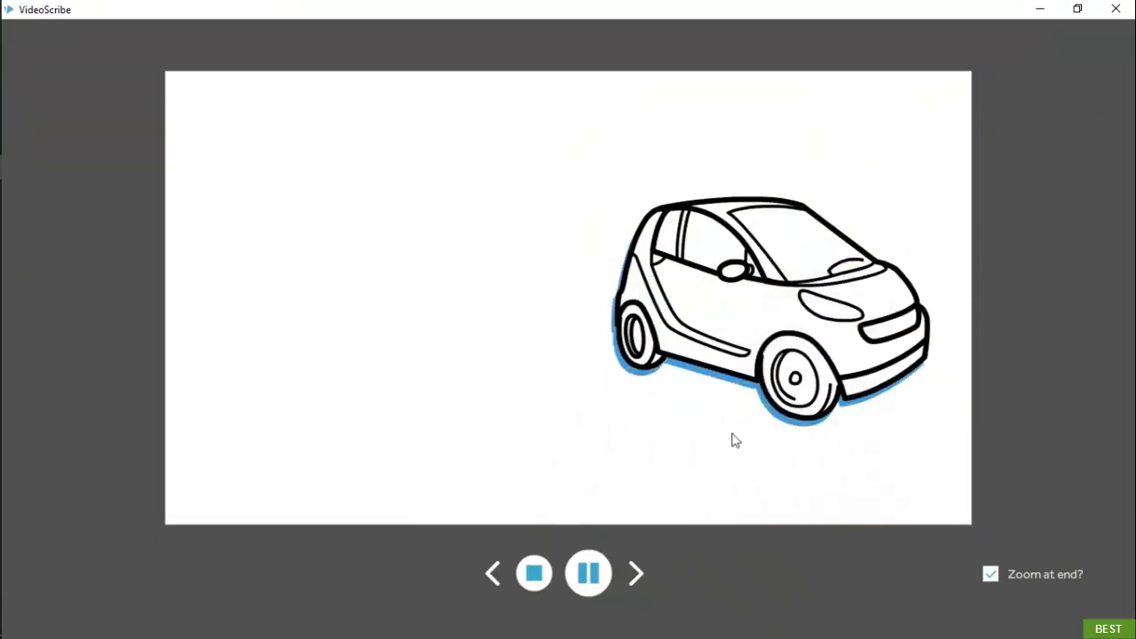
click(534, 573)
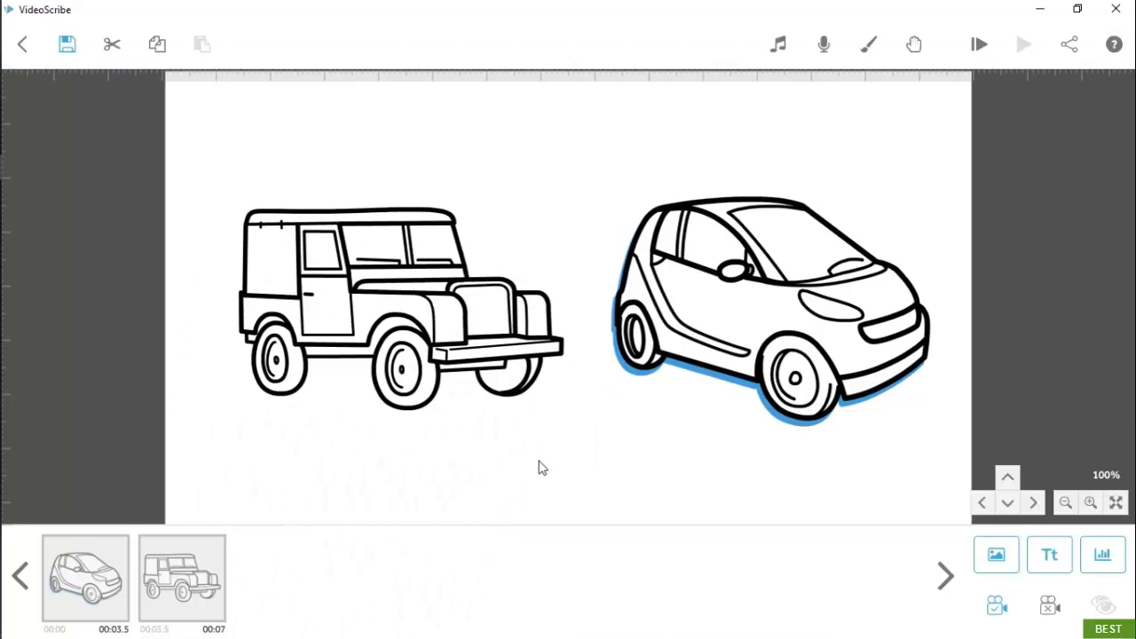
Check the animation types offered for the small car, and move on to the off-road vehicle's drawing options.
double_click(690, 287)
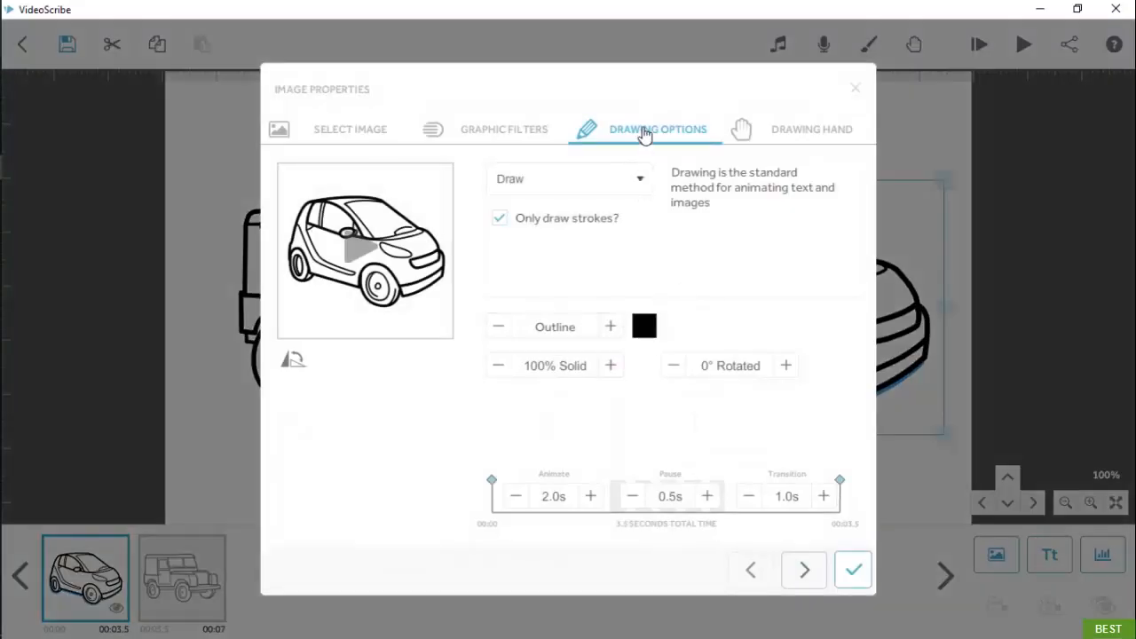
click(629, 177)
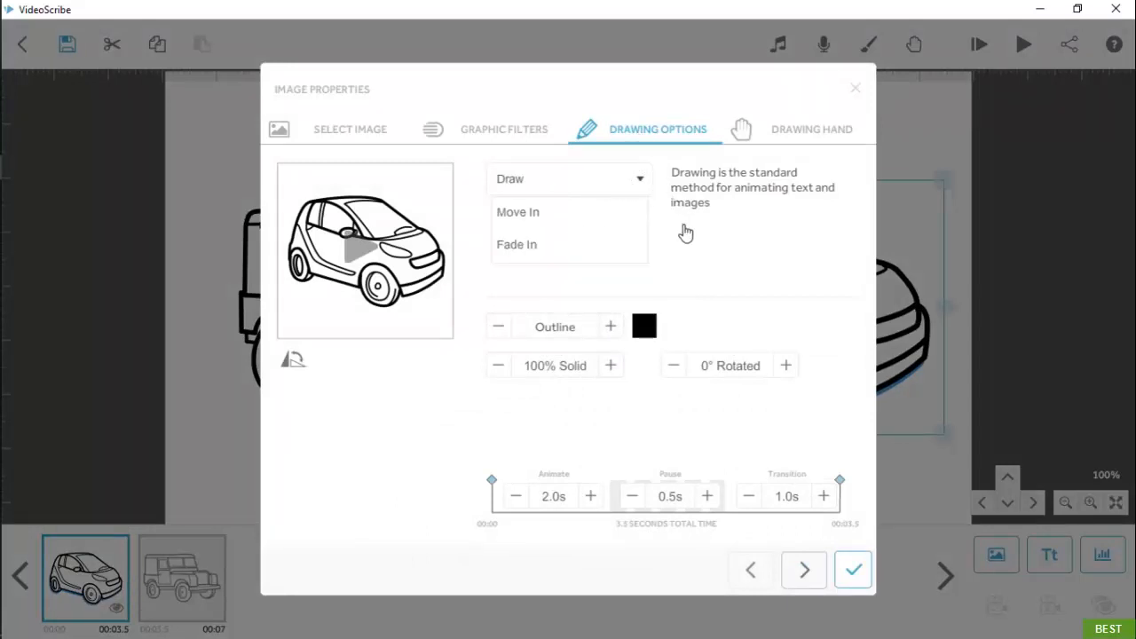
click(804, 571)
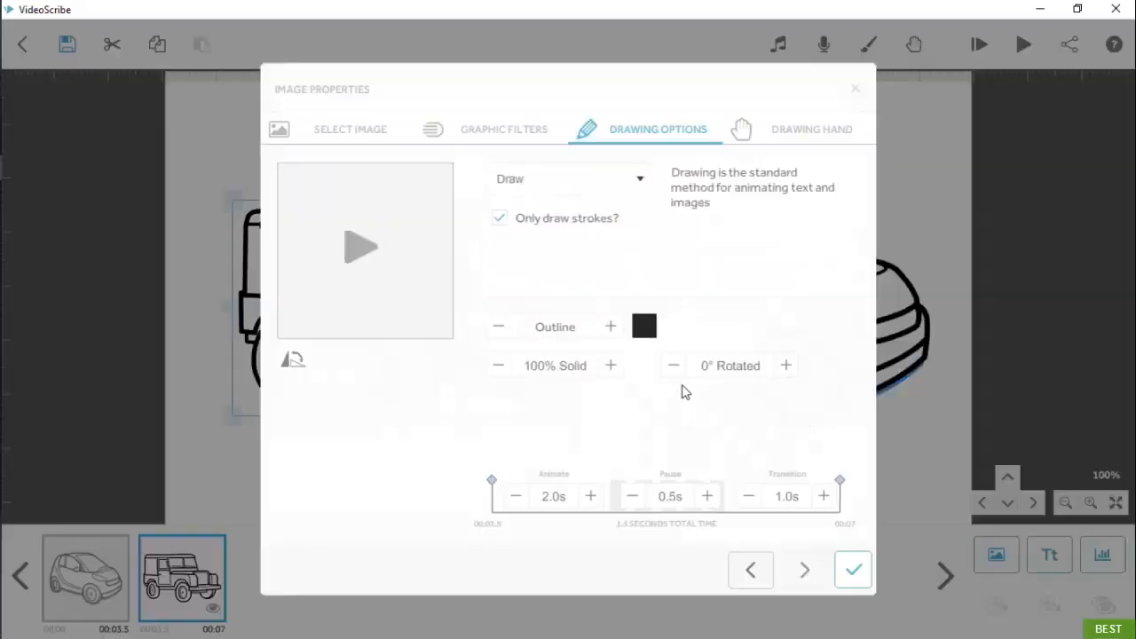
Set the off-road vehicle's animation to Morph from the small car, turn off Clear item, and apply the properties.
click(629, 192)
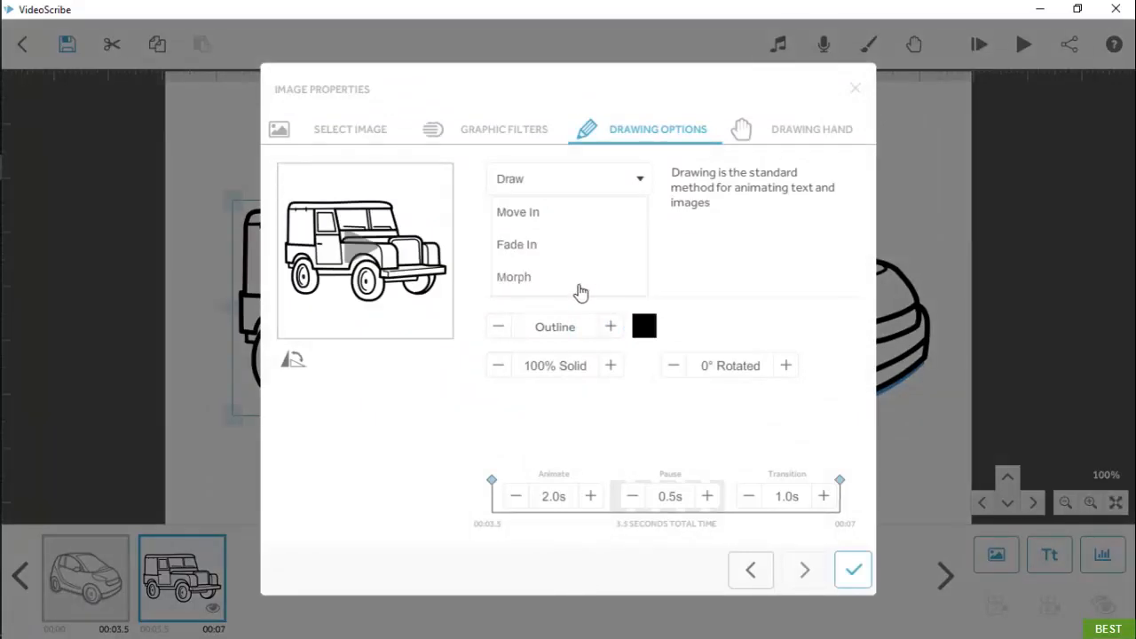
click(579, 281)
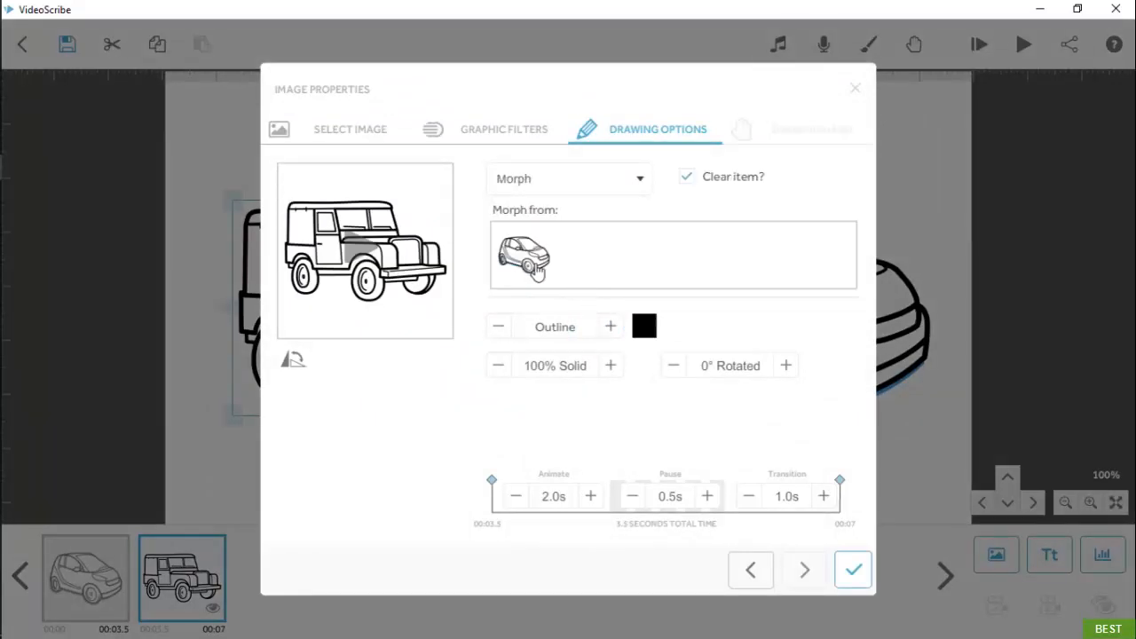
click(536, 269)
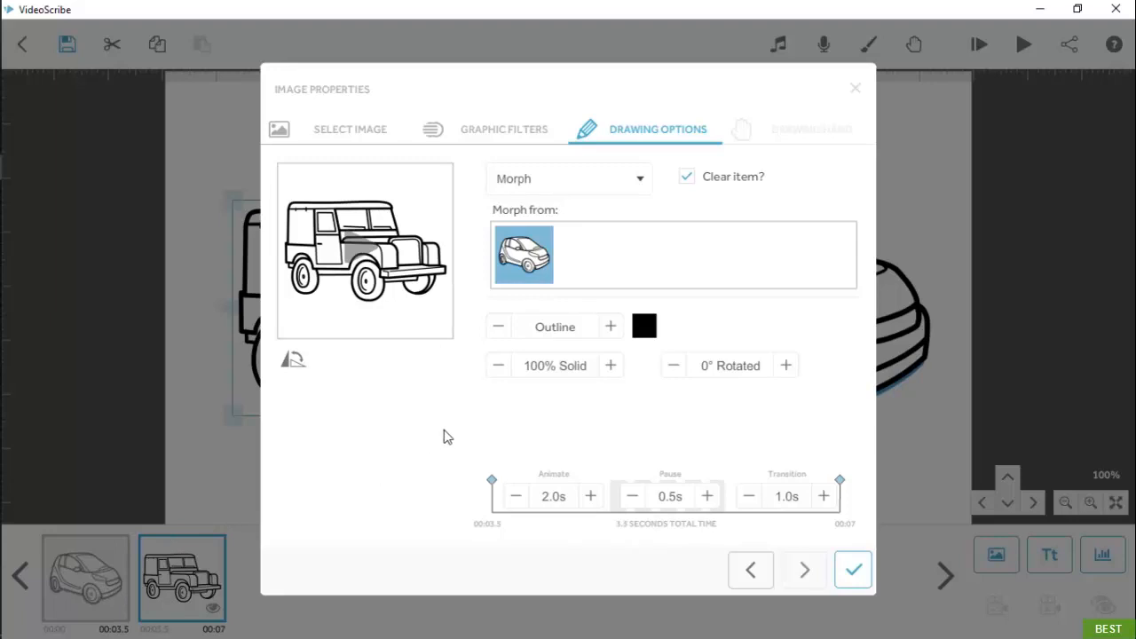
click(726, 177)
click(850, 572)
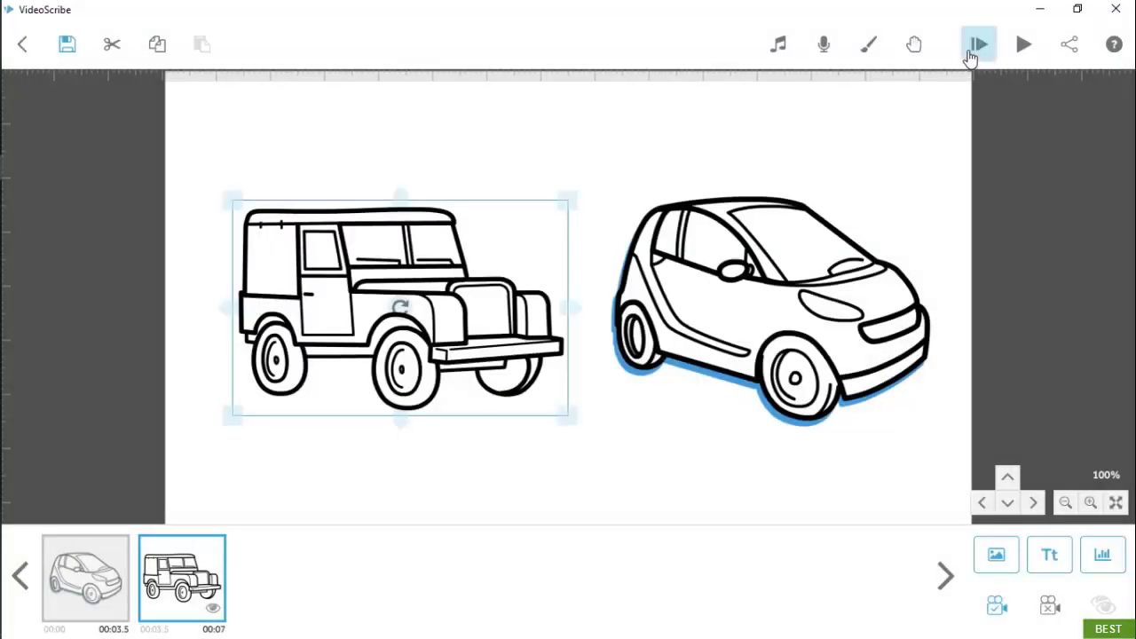
Play the morph from the start, recheck the off-road vehicle's drawing options, and replay the scribe.
click(979, 48)
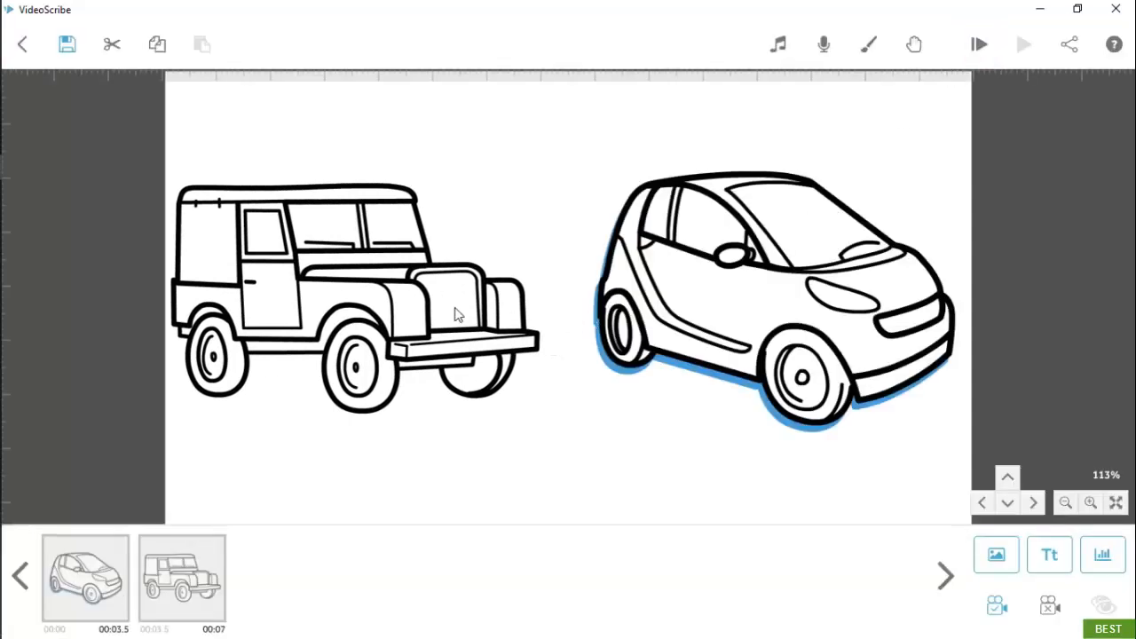
double_click(457, 315)
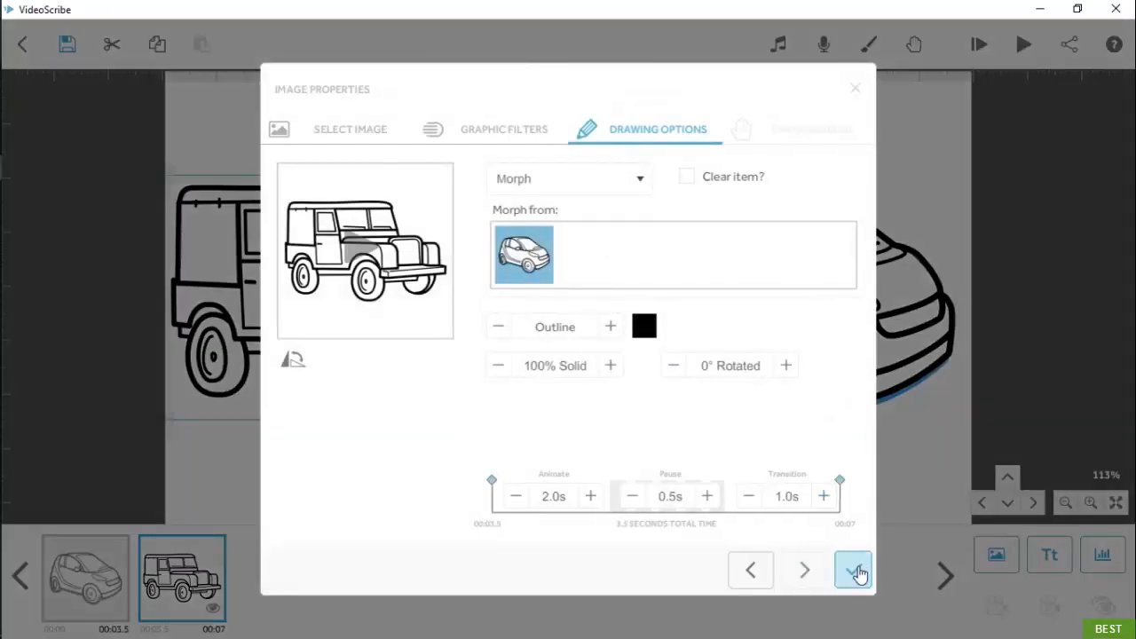
click(854, 571)
click(979, 45)
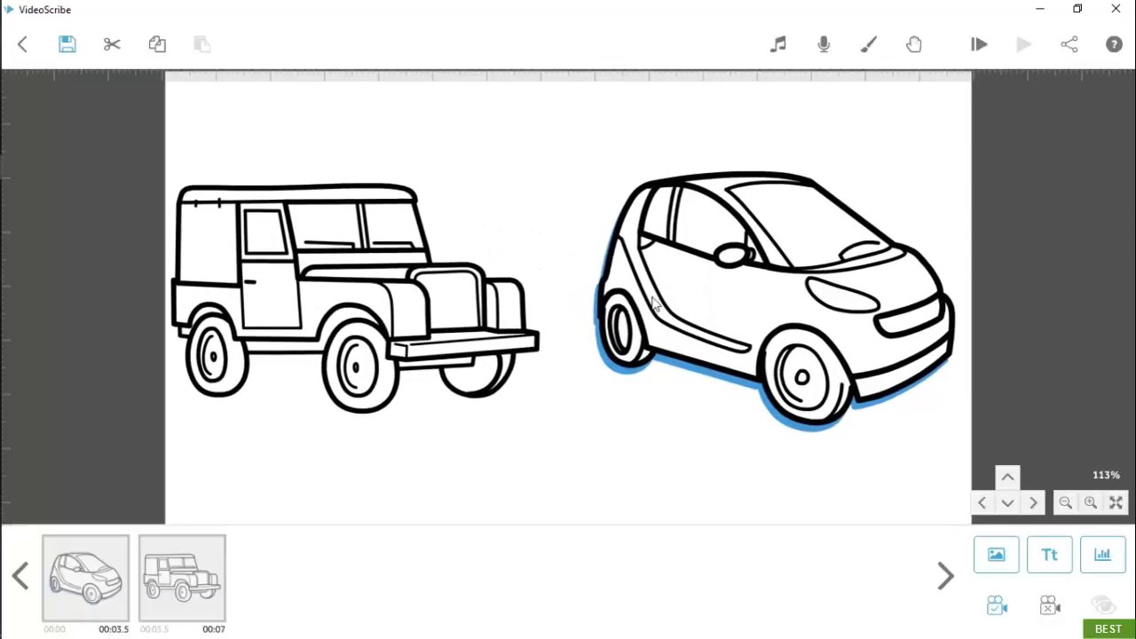
Reopen the off-road vehicle's drawing options and flip the image horizontally back and forth.
double_click(484, 351)
click(296, 366)
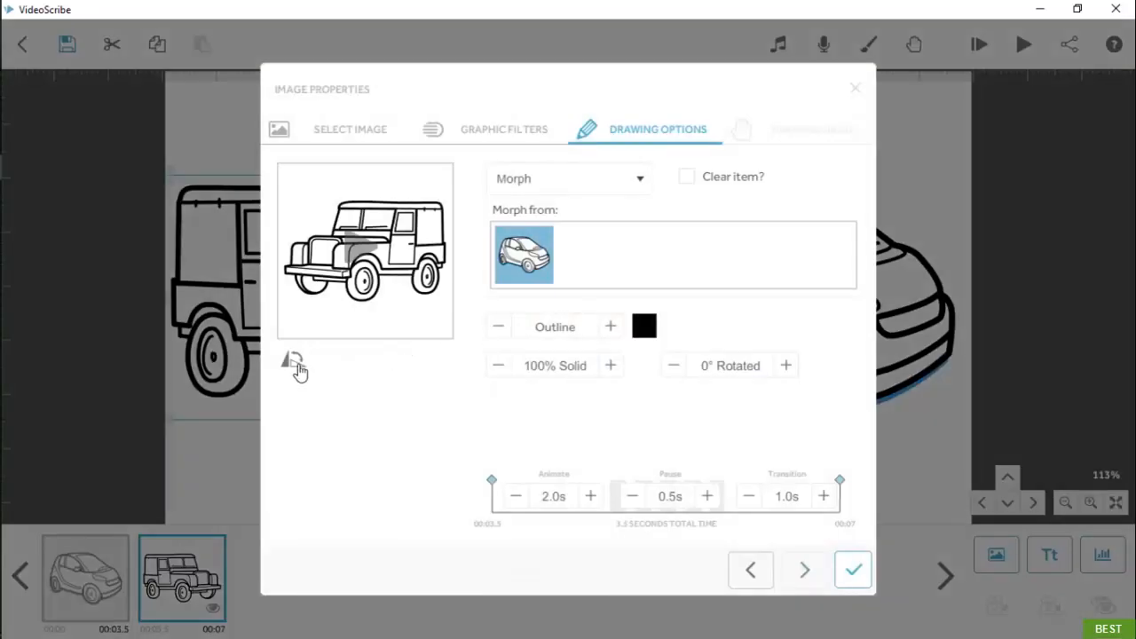
click(296, 365)
click(296, 365)
click(295, 365)
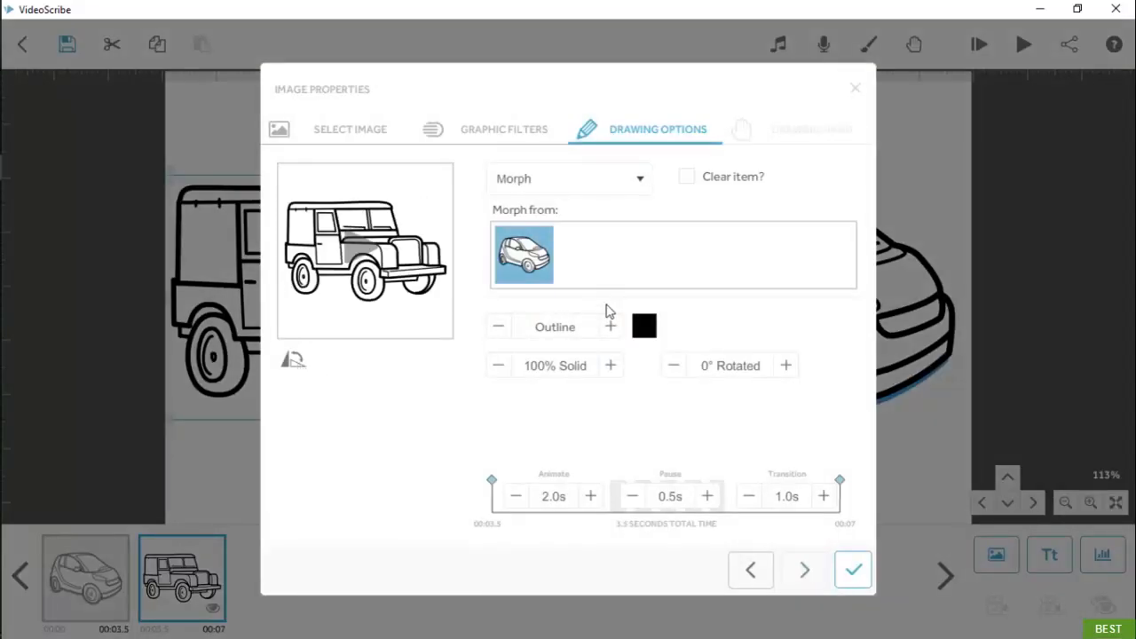
Cycle through the off-road vehicle's colour styles, including Silhouette.
click(618, 331)
click(619, 332)
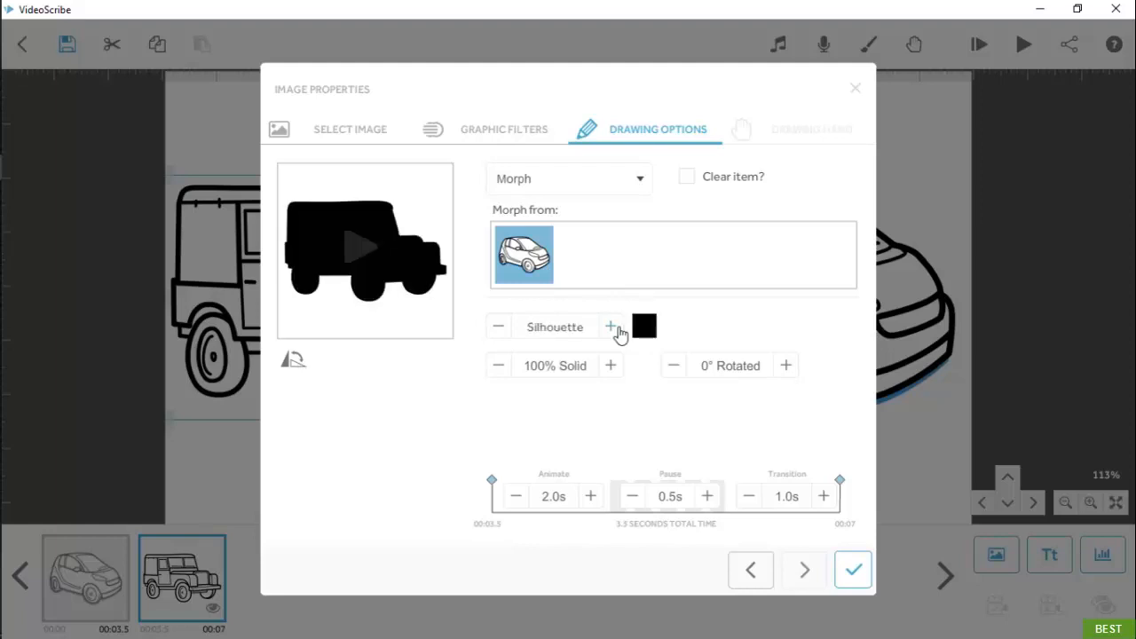
click(619, 330)
click(619, 330)
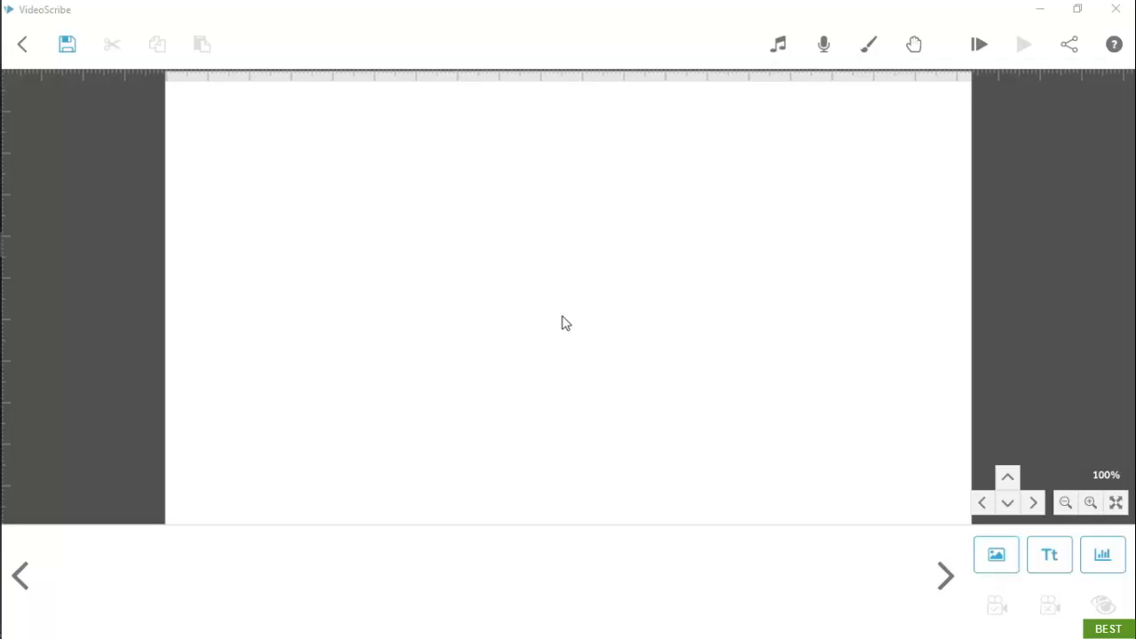
Start a new bar chart with the labels Jan,feb,march and the data values 12,33,21.
click(1104, 555)
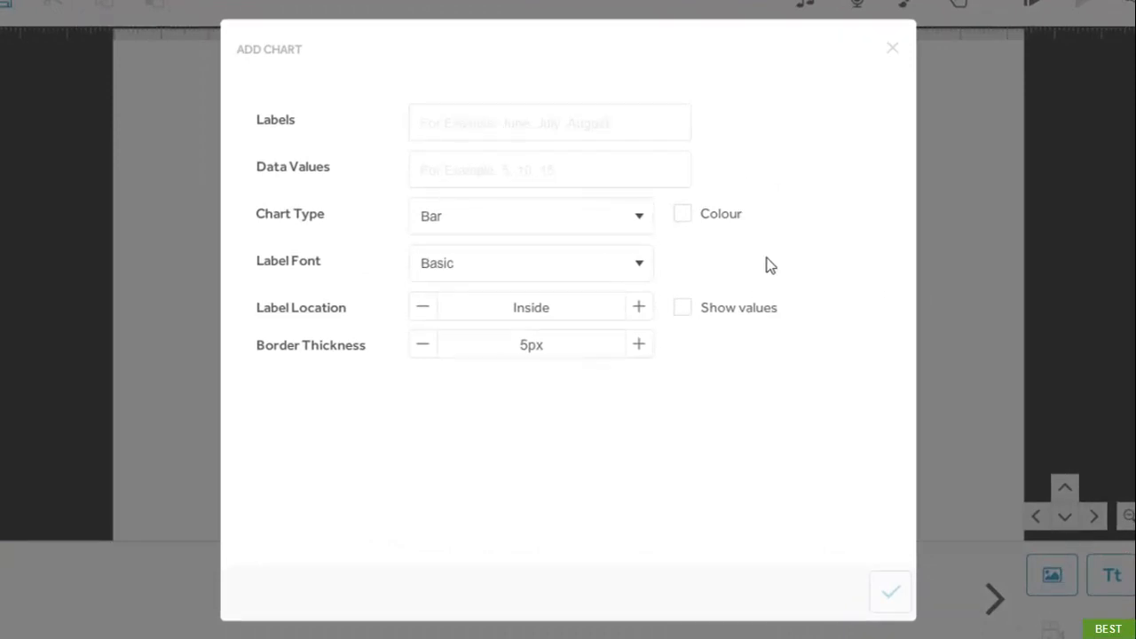
click(628, 234)
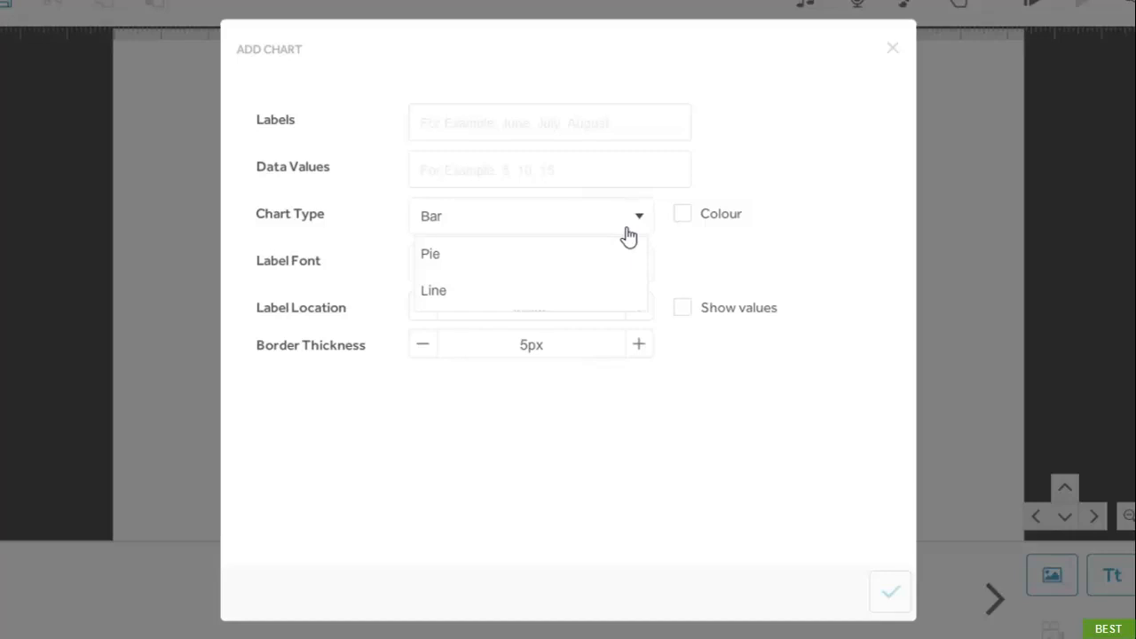
click(627, 229)
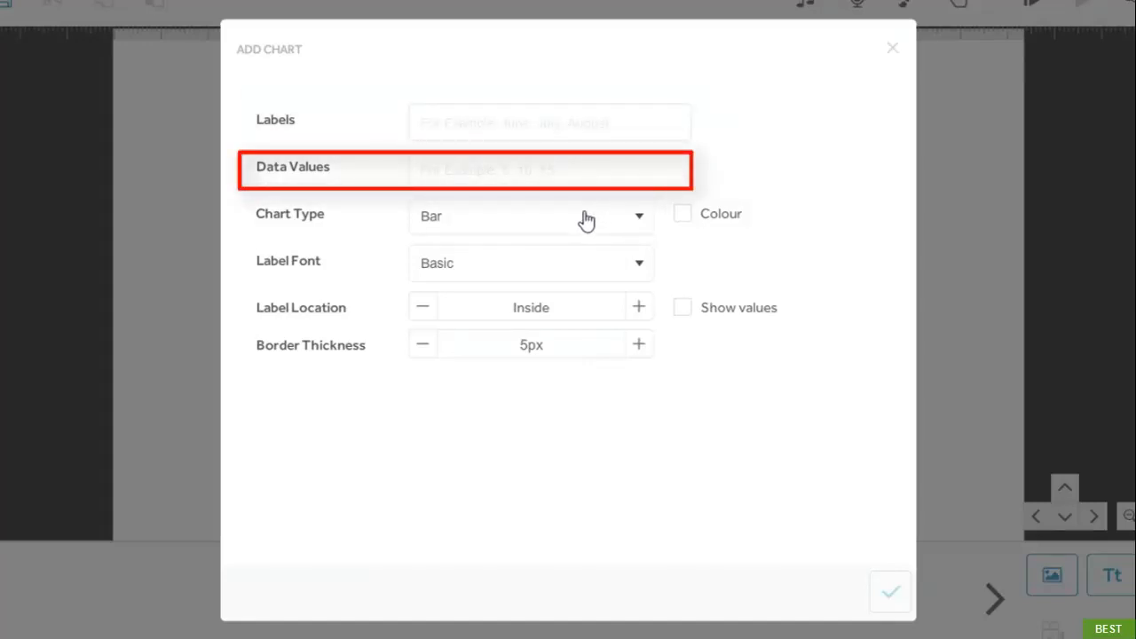
click(562, 129)
text(Jan,feb,)
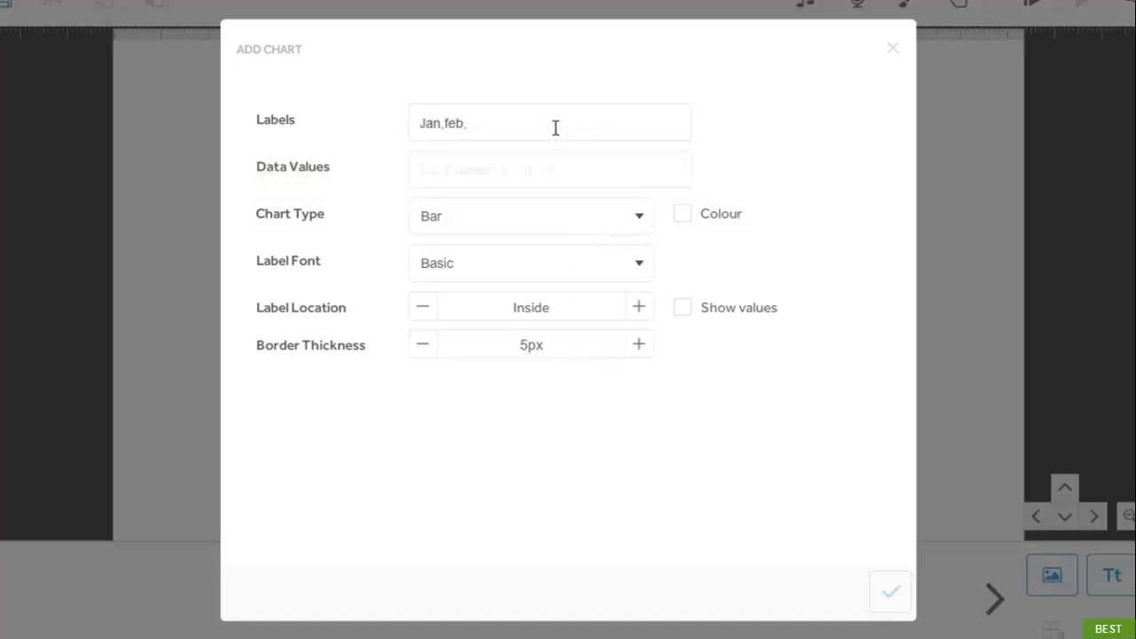
text(march)
key(Tab)
text(12,33)
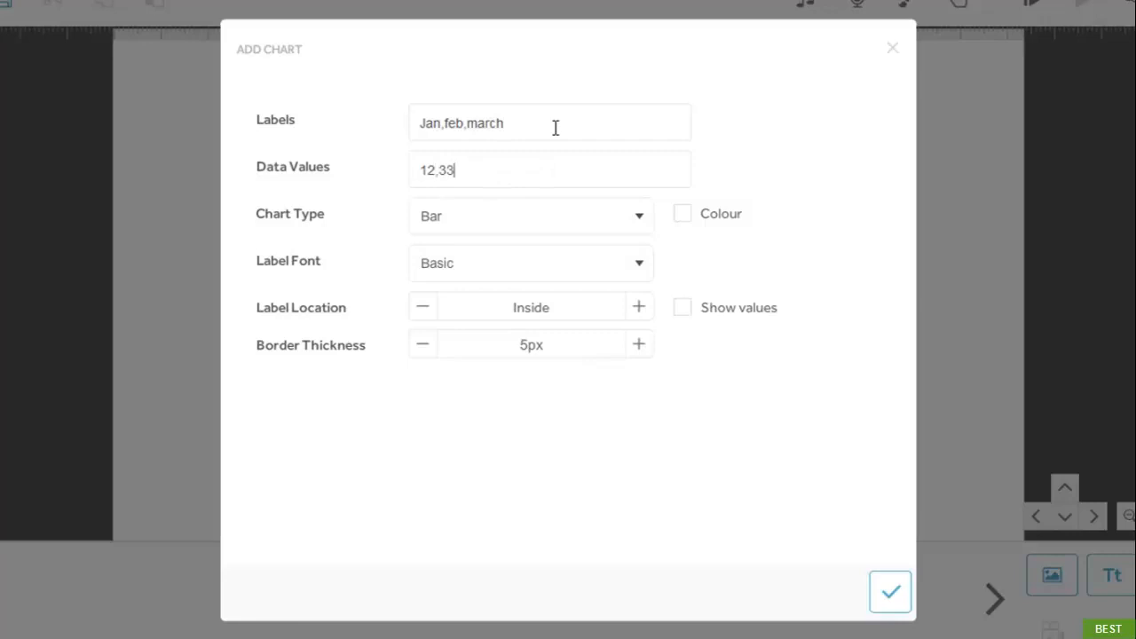
text(,21)
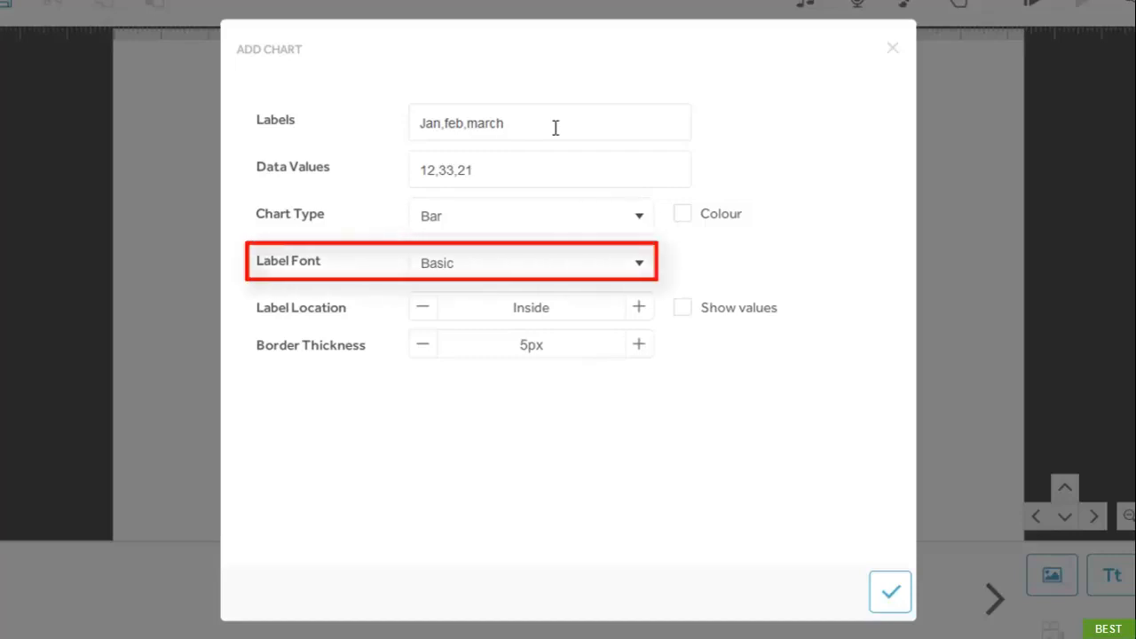
Add the chart to the canvas with the Basic label font, and preview its drawing animation.
click(562, 276)
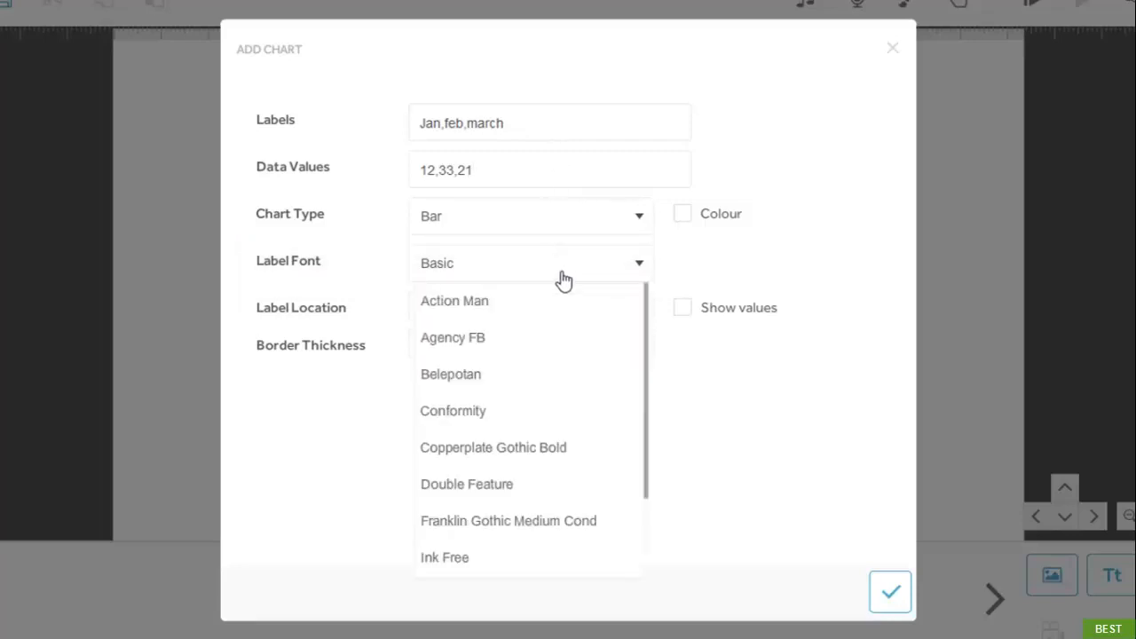
click(540, 261)
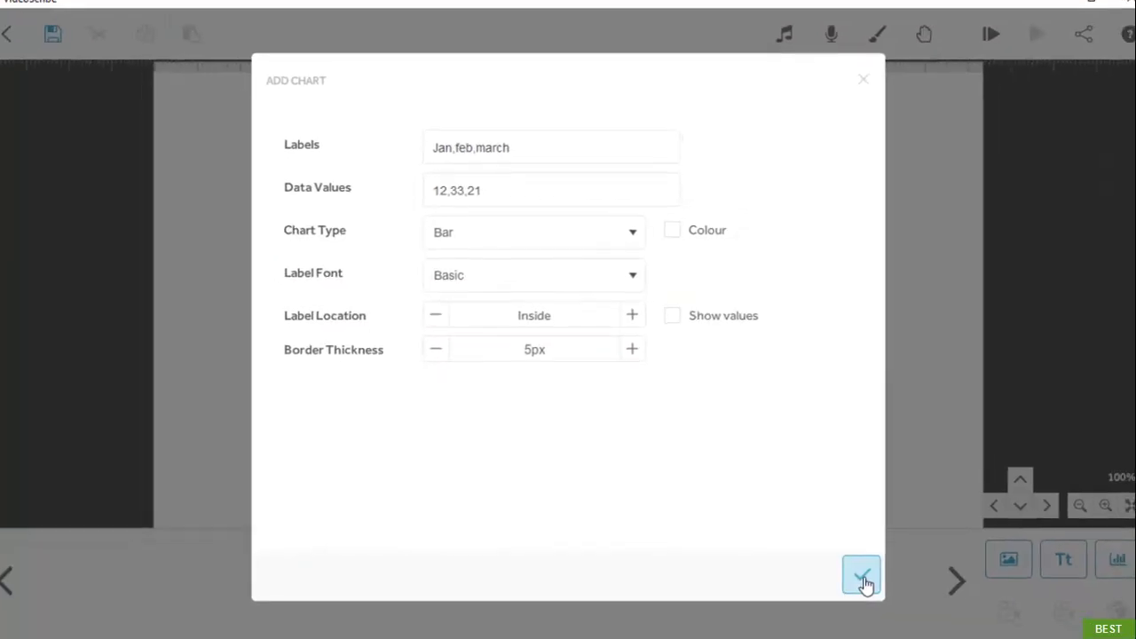
click(890, 592)
click(1023, 43)
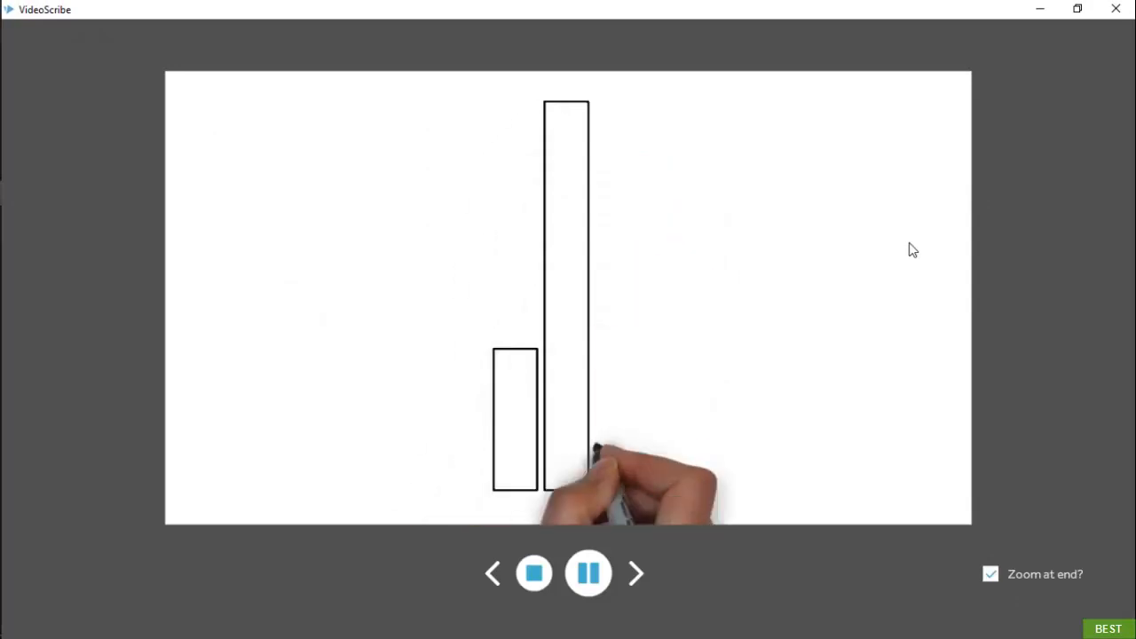
click(535, 572)
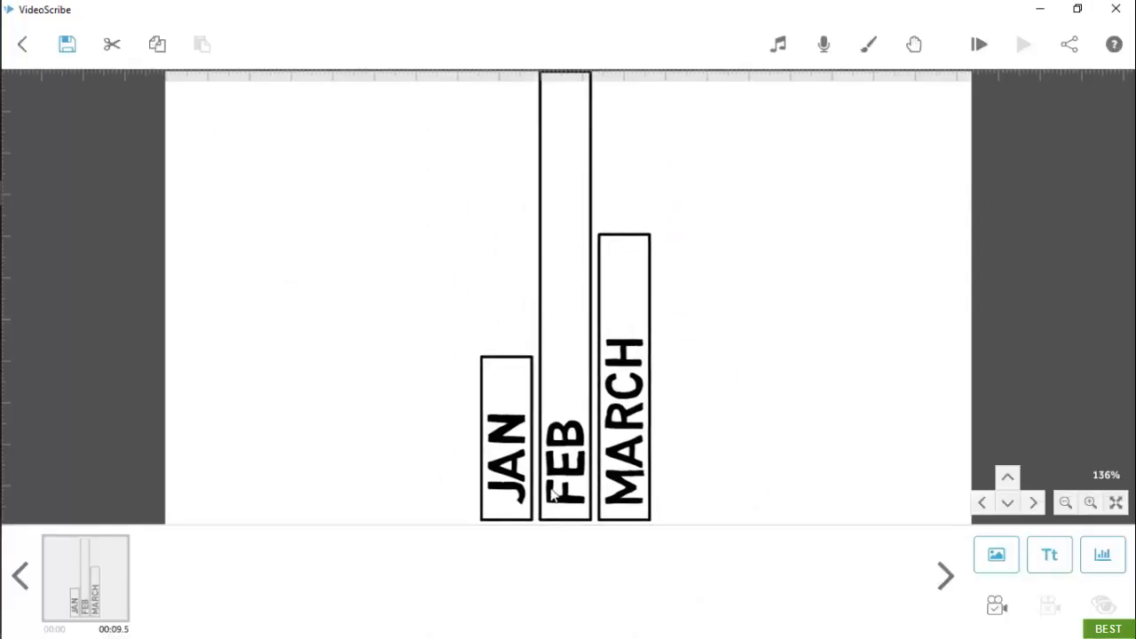
Turn on Colour in the bar chart's settings, apply it, and play the scribe from the start.
double_click(567, 422)
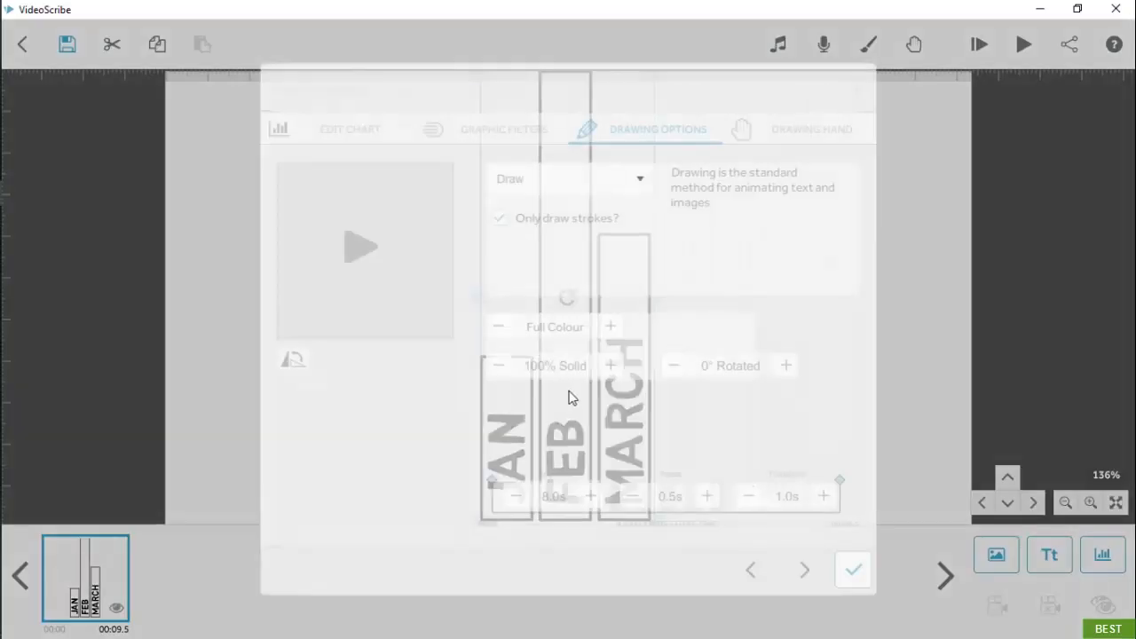
click(355, 133)
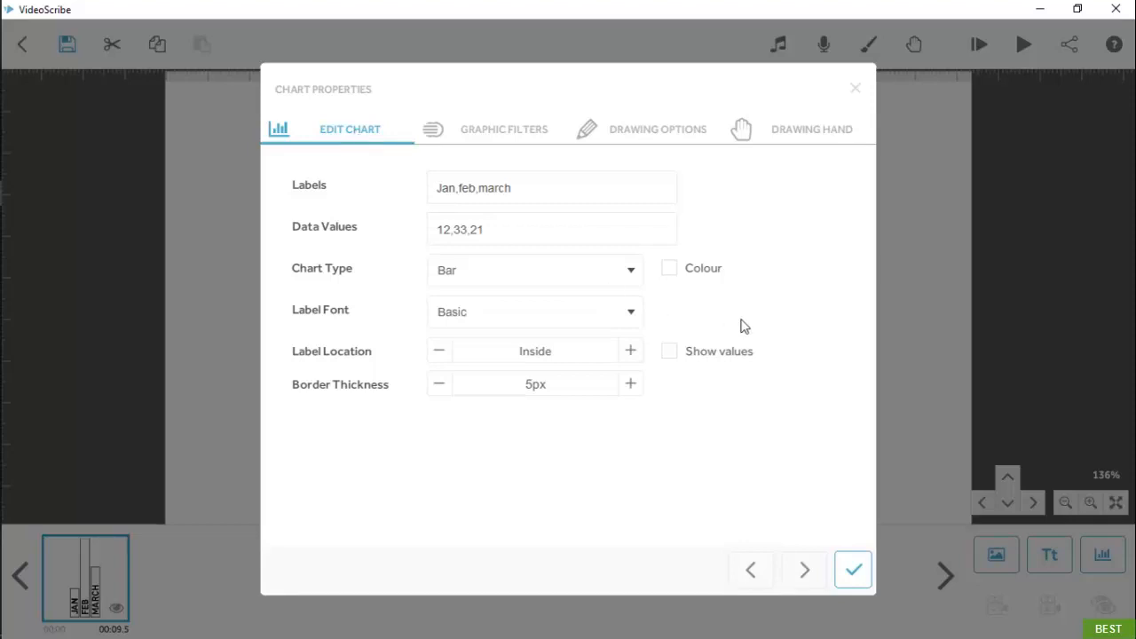
click(697, 274)
click(854, 571)
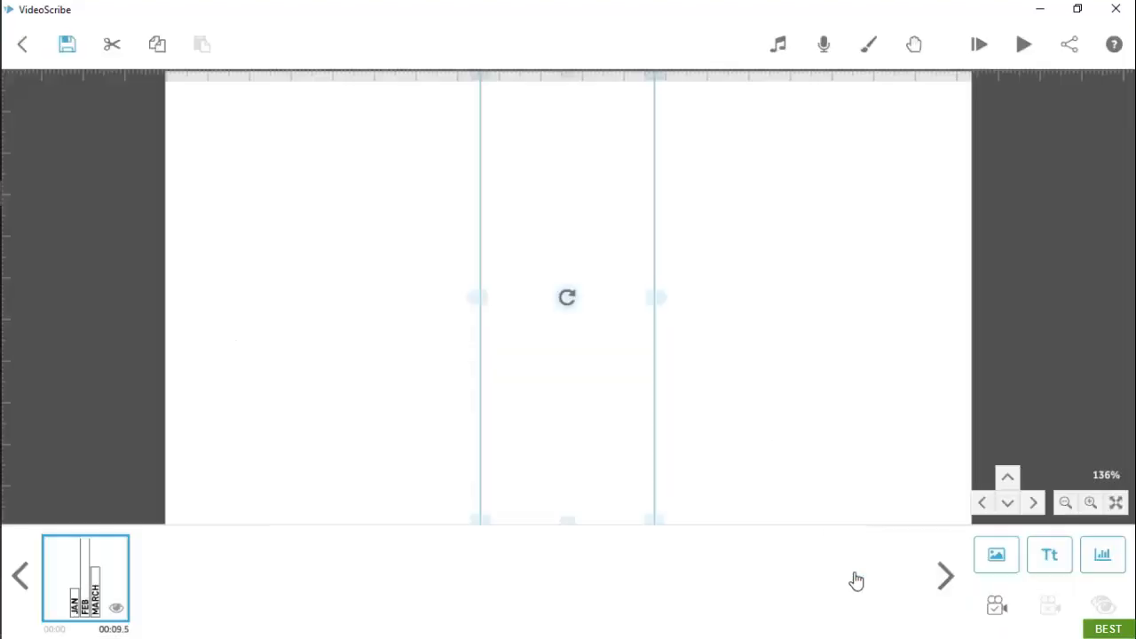
click(975, 50)
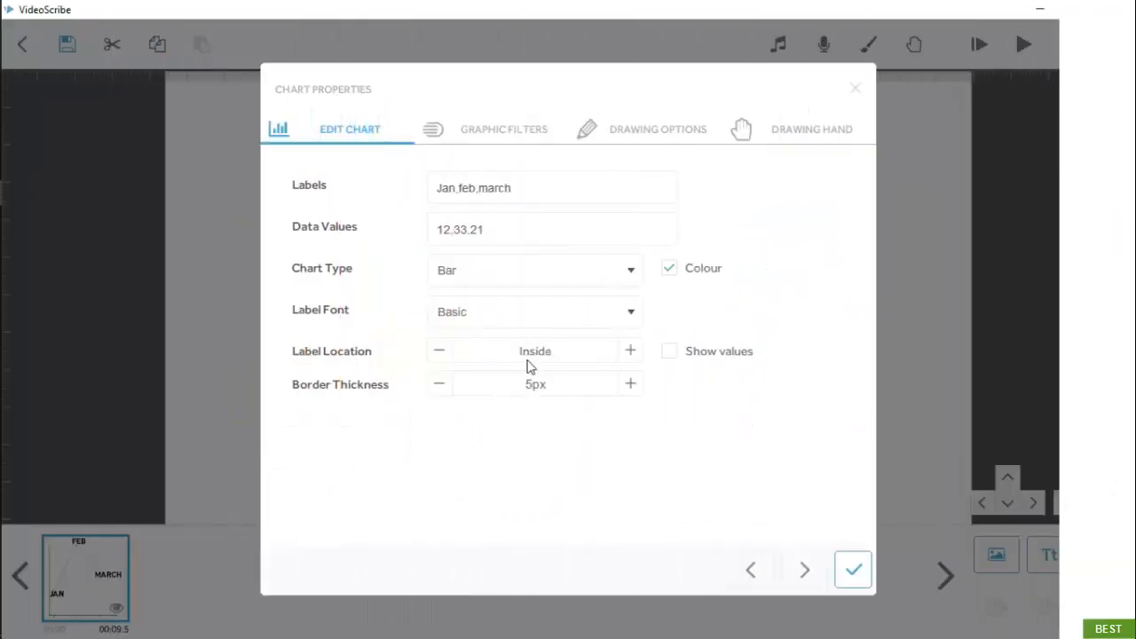
Set the bar chart's border thickness to 7px, turn on Show values, and apply the changes.
click(624, 394)
click(624, 394)
click(624, 395)
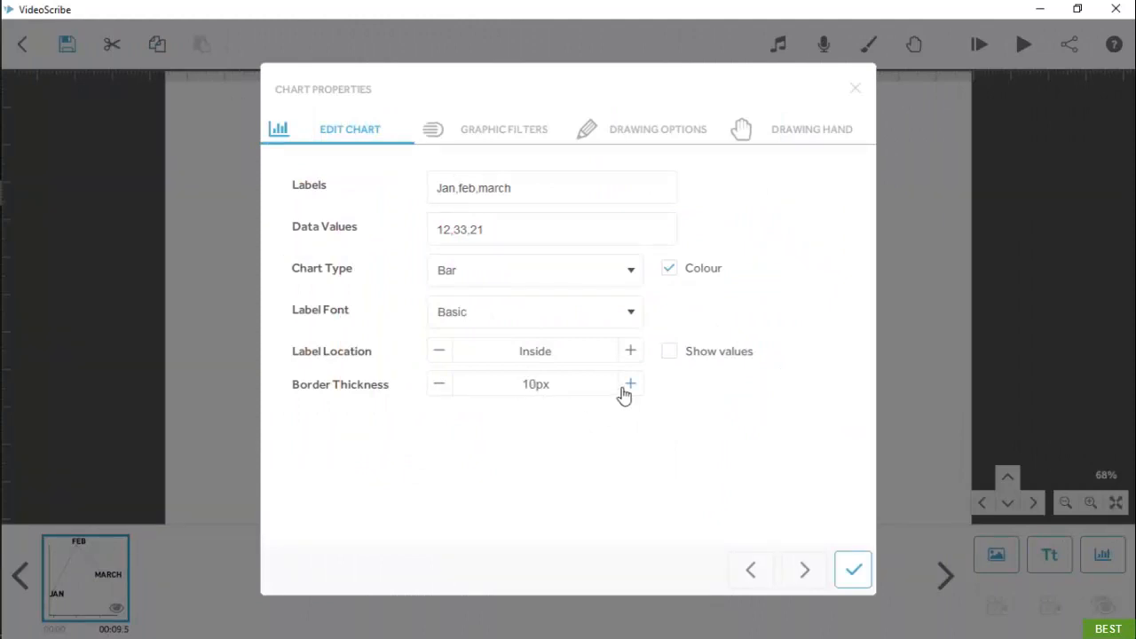
click(434, 394)
click(435, 394)
click(434, 394)
click(715, 355)
click(853, 570)
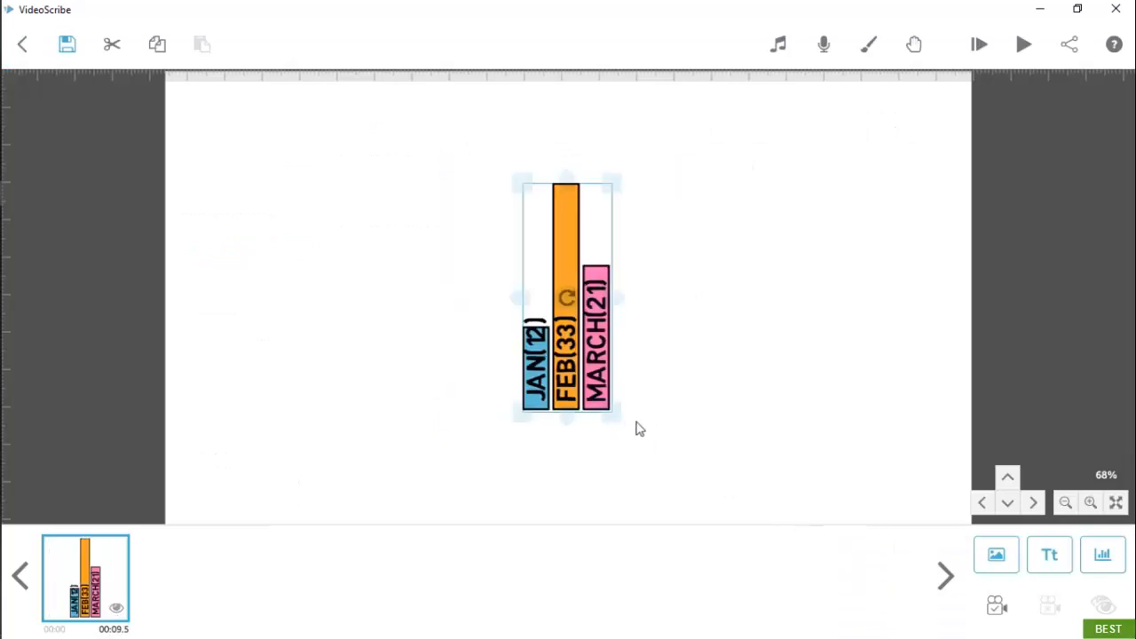
Enlarge the bar chart on the canvas and set its label location to Outside.
drag(613, 429, 660, 456)
click(730, 394)
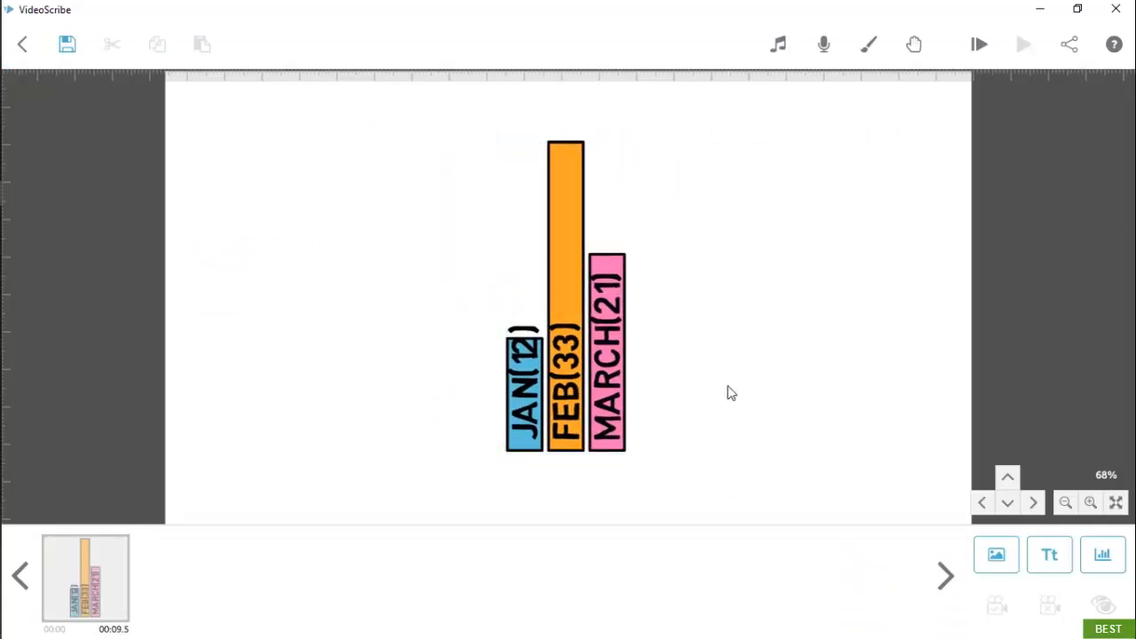
double_click(620, 375)
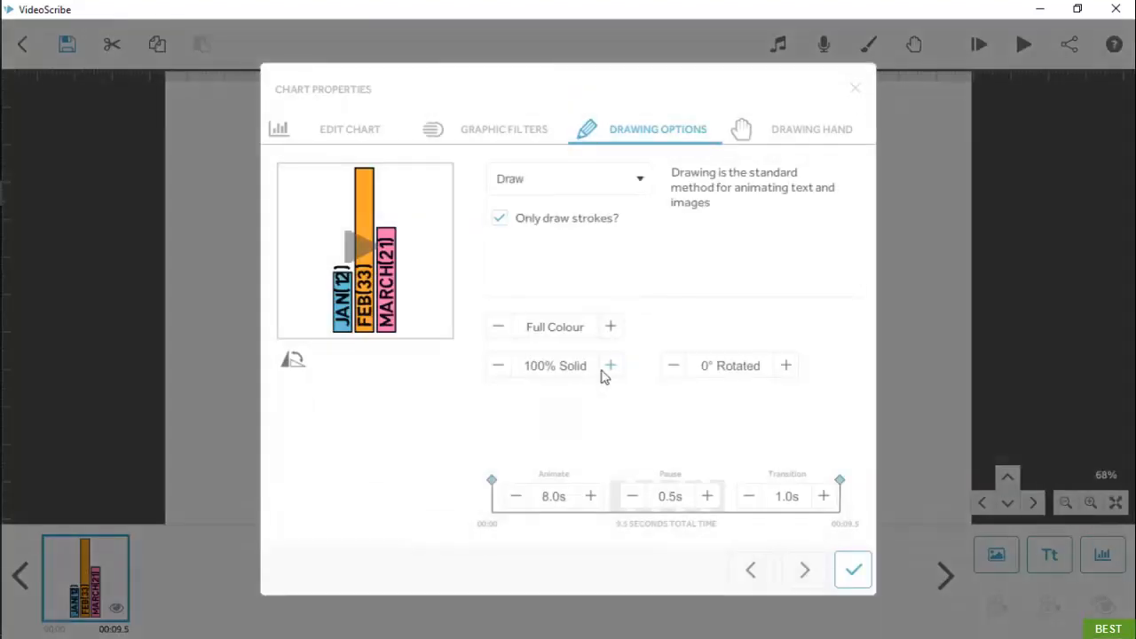
click(370, 135)
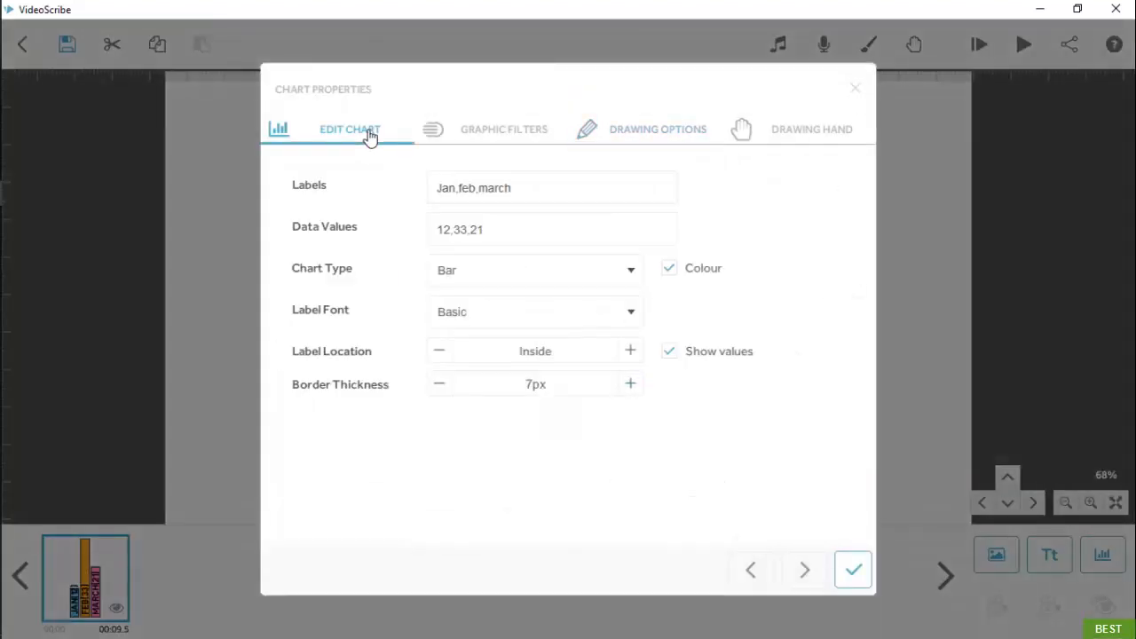
click(630, 352)
click(853, 573)
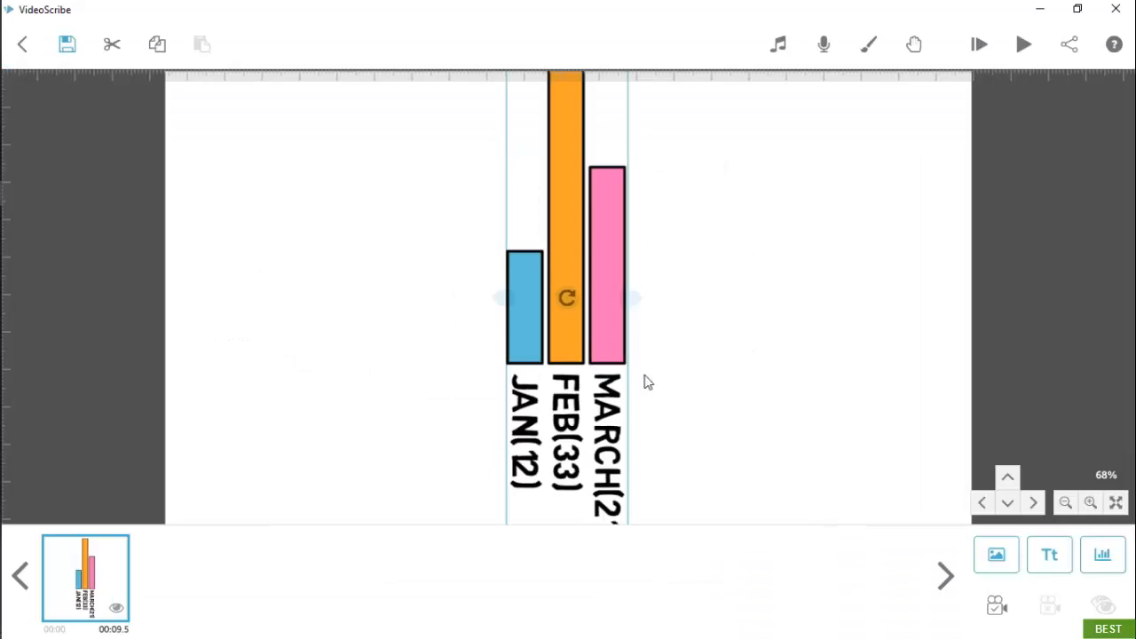
Review the bar chart's drawing options and drawing hand choices, and return to the canvas.
double_click(553, 315)
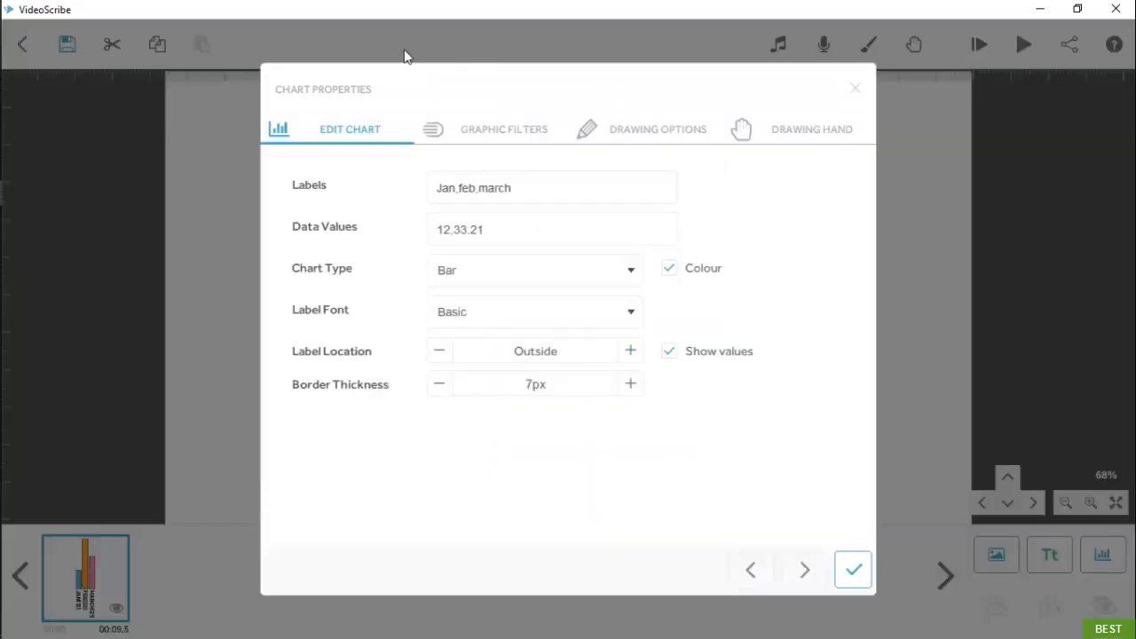
click(641, 133)
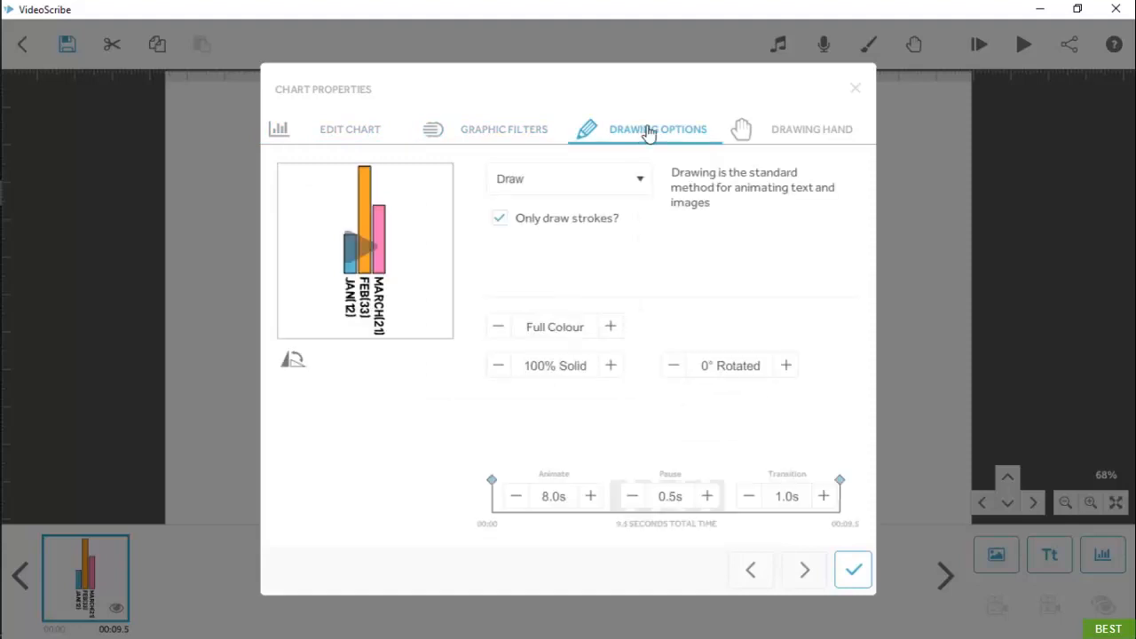
click(784, 142)
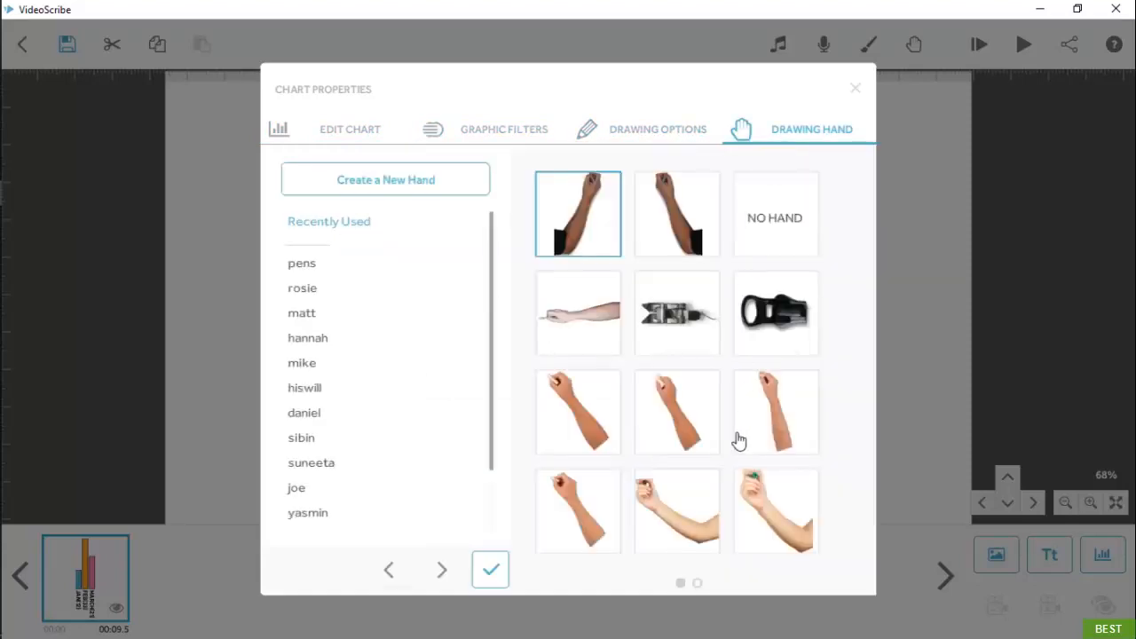
click(489, 574)
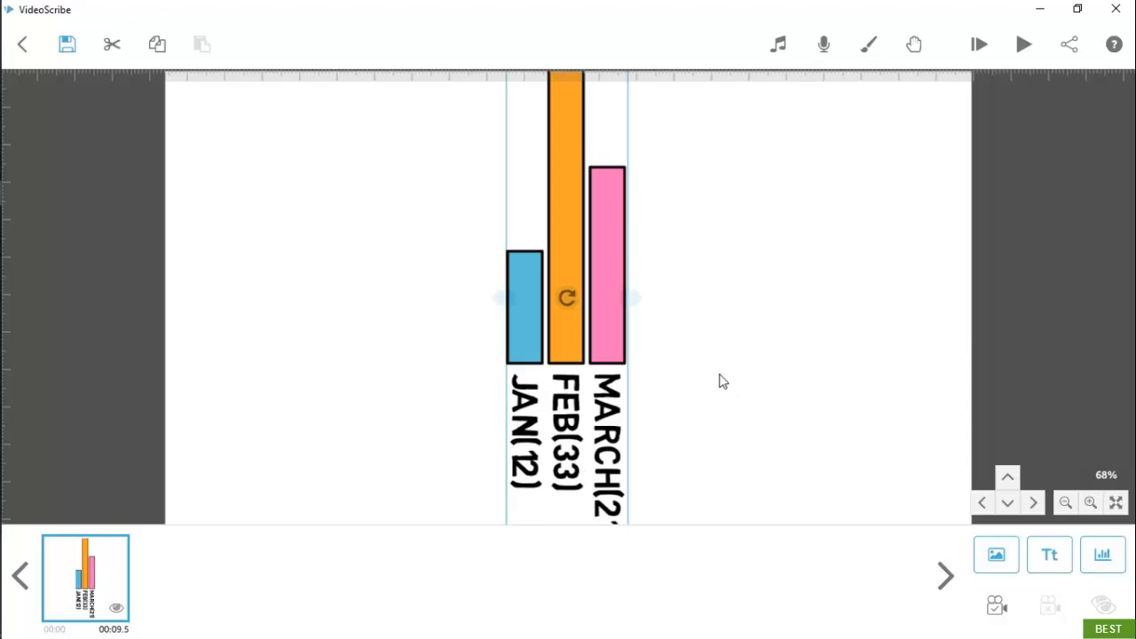
scroll(721, 382, down, 3)
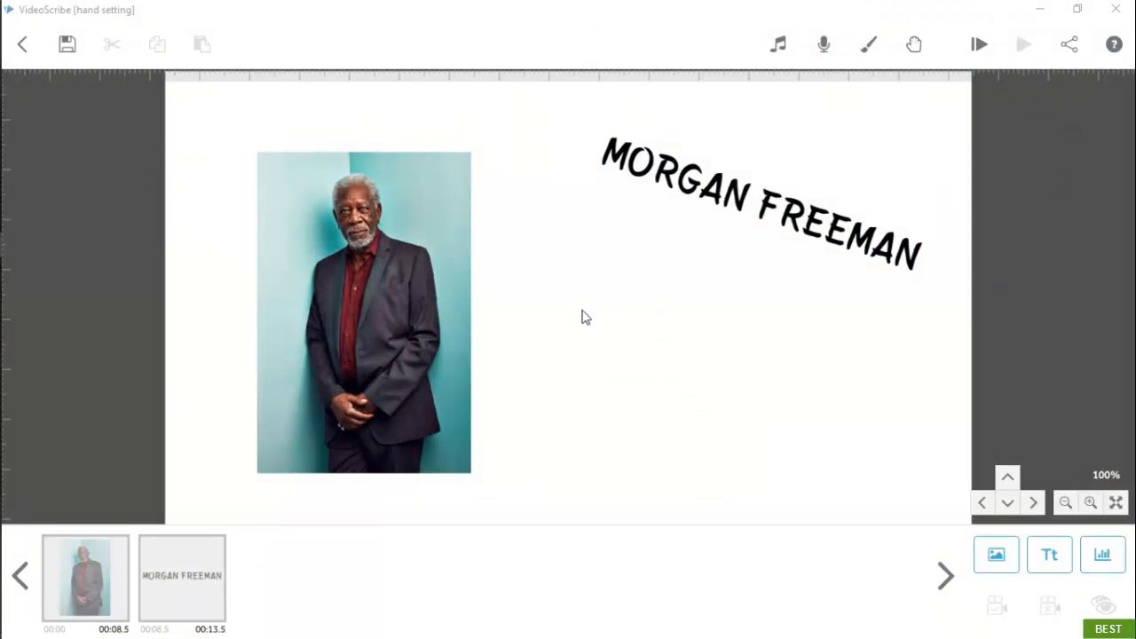
View both pages of recently used hands in the scribe-wide hand settings.
click(915, 50)
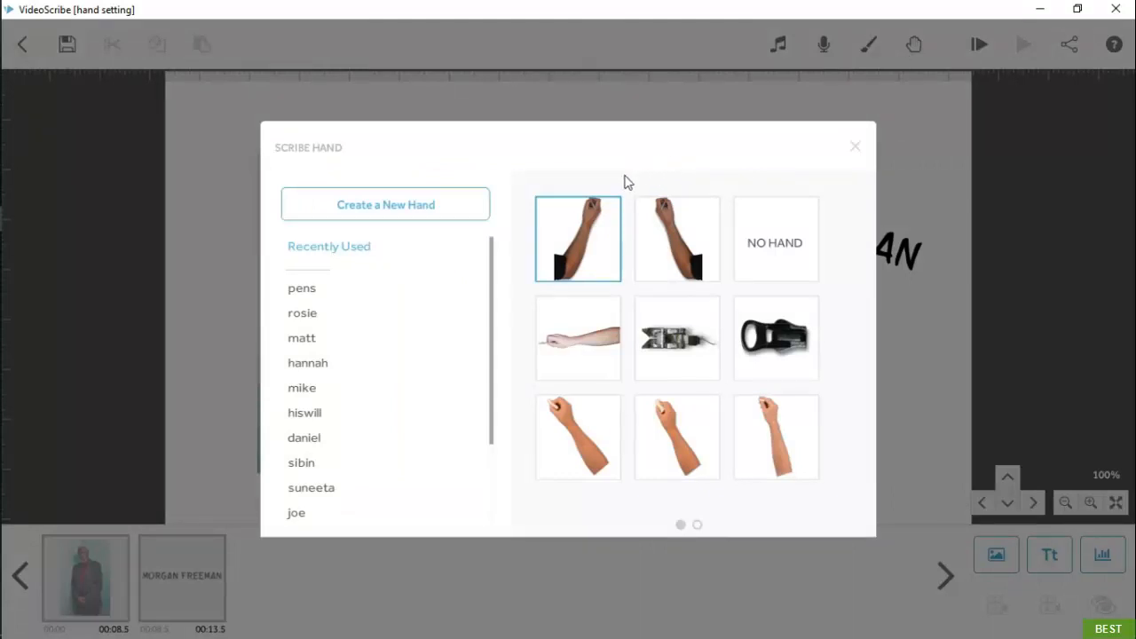
scroll(634, 300, down, 2)
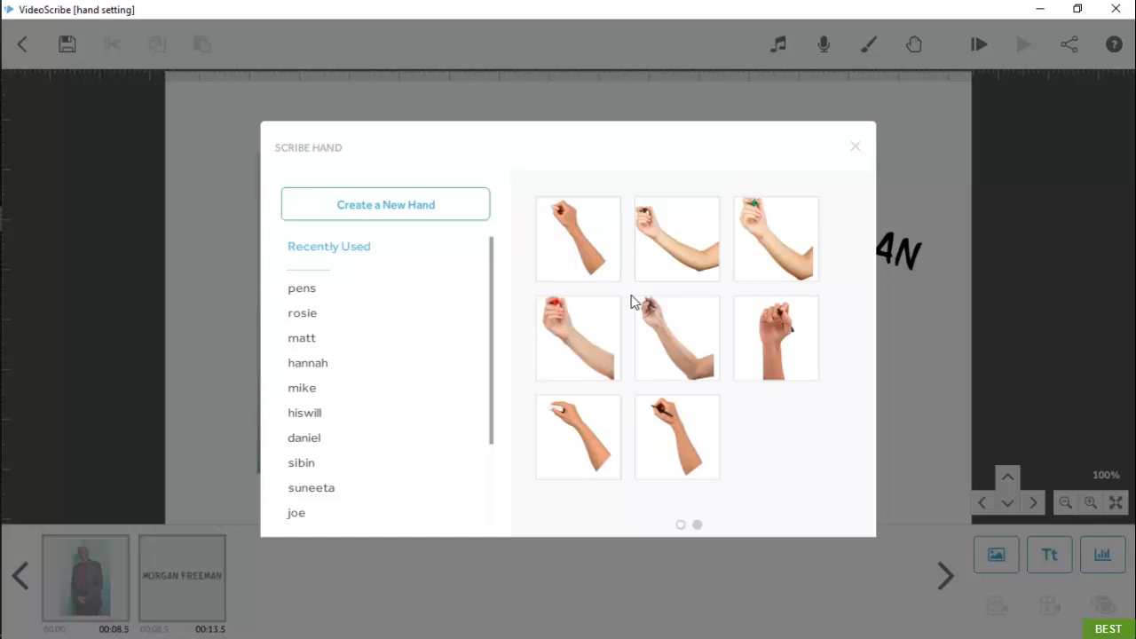
scroll(633, 302, up, 2)
Look through the hand styles of the different named hand models, from the third in the list towards the last.
click(301, 339)
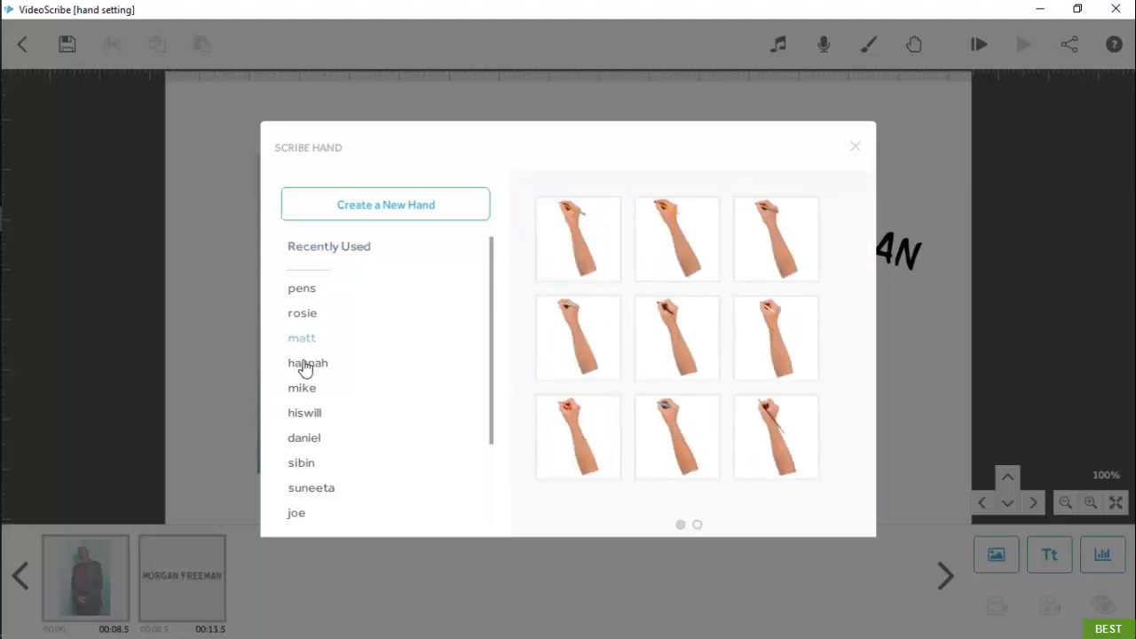
click(302, 388)
click(304, 413)
click(306, 439)
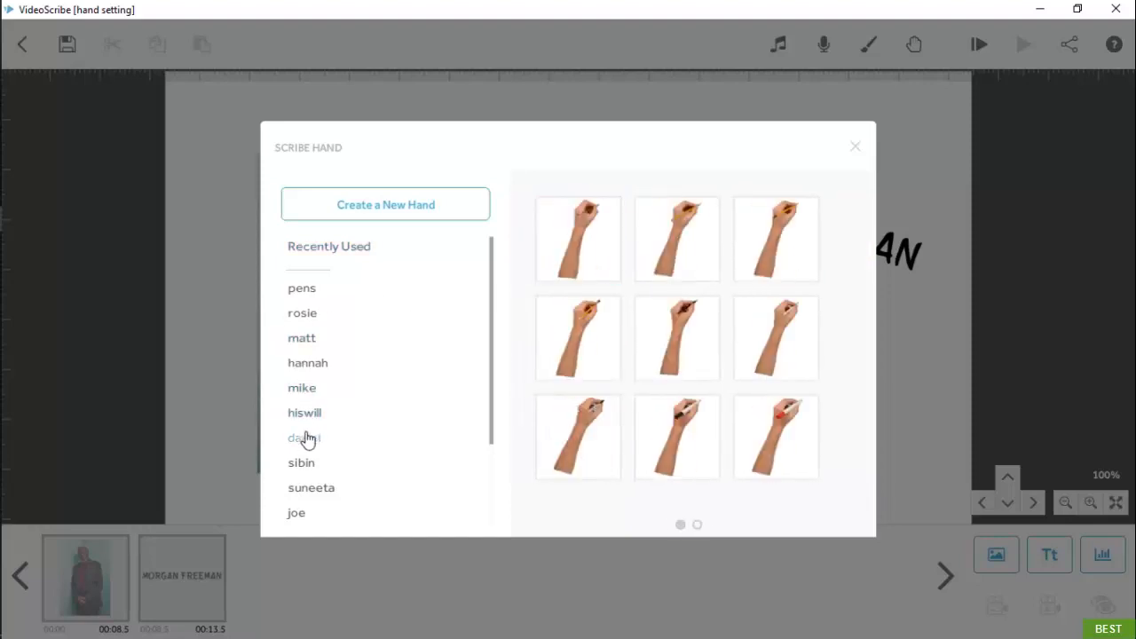
click(308, 464)
click(308, 488)
scroll(304, 444, down, 1)
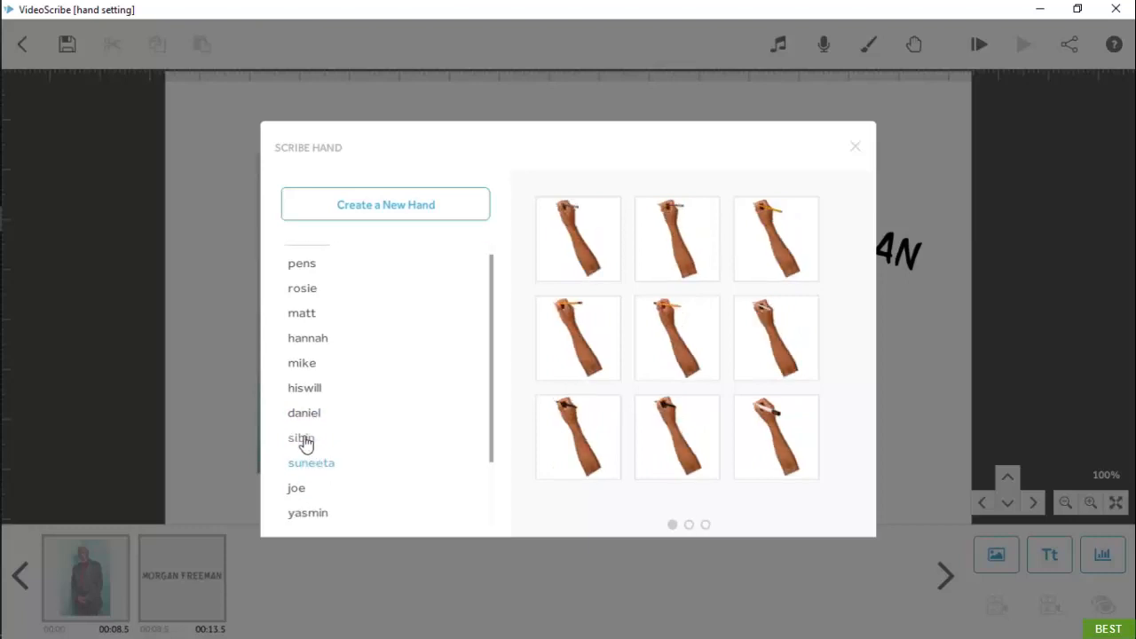
scroll(304, 444, down, 4)
click(305, 433)
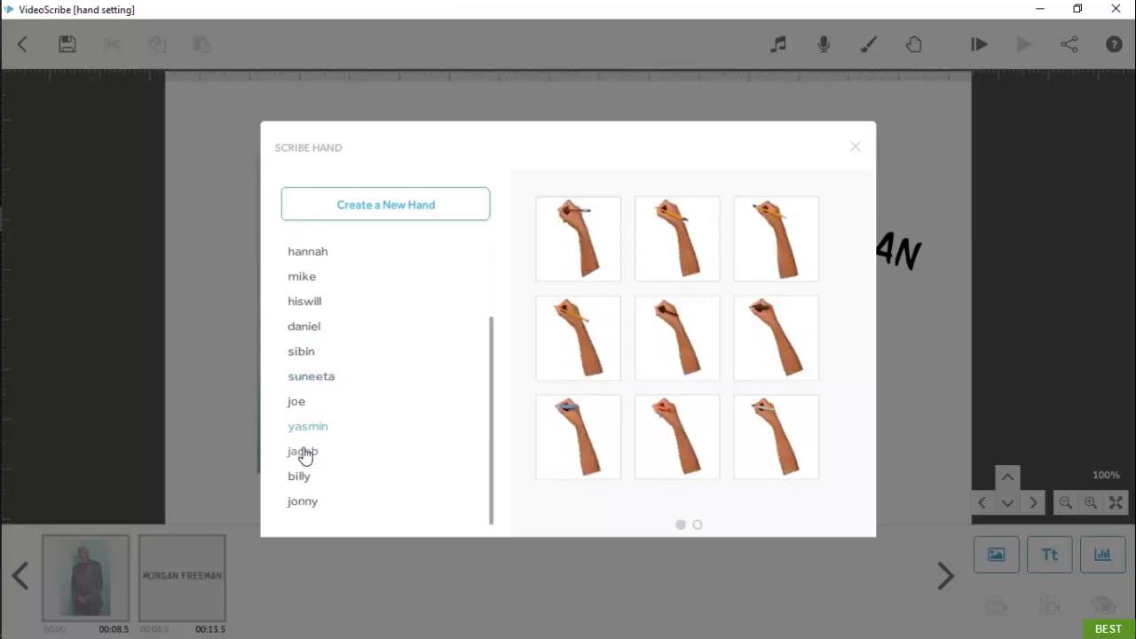
click(305, 455)
scroll(333, 347, up, 4)
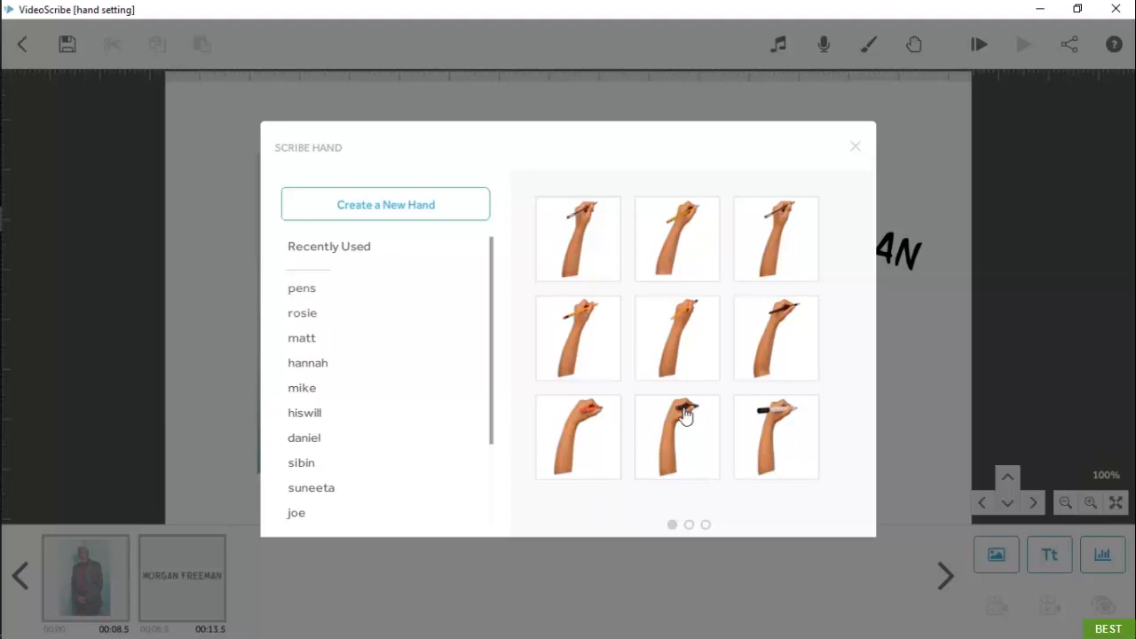
scroll(686, 417, down, 1)
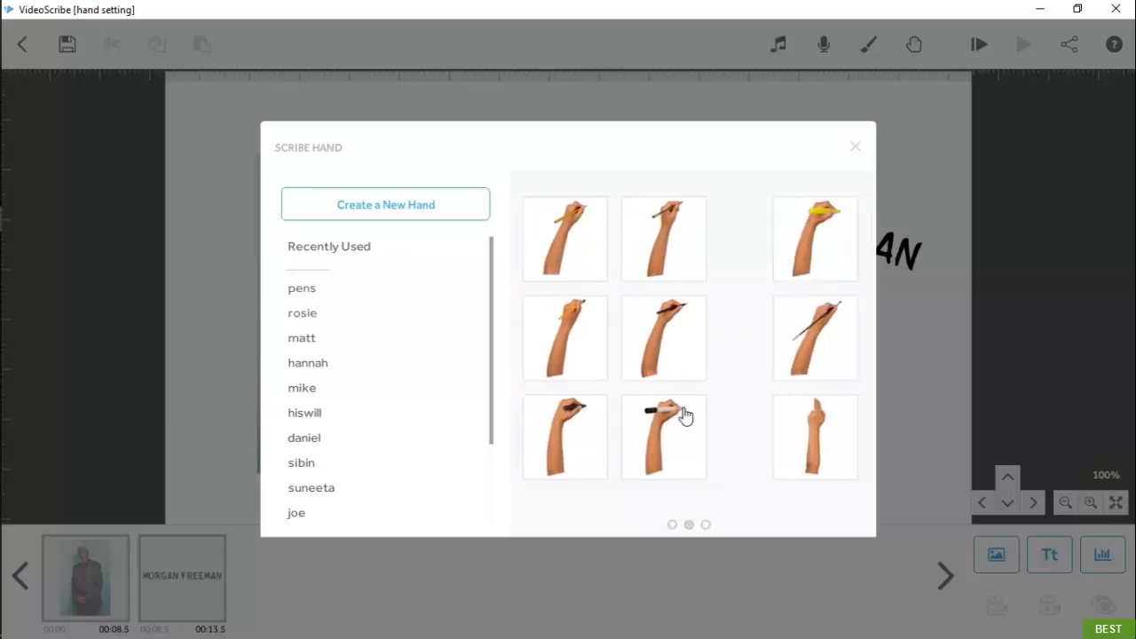
Compare the pens and poses of the second to fourth hands below Recently Used, return to Recently Used, and close the hand settings.
click(305, 315)
scroll(642, 354, down, 1)
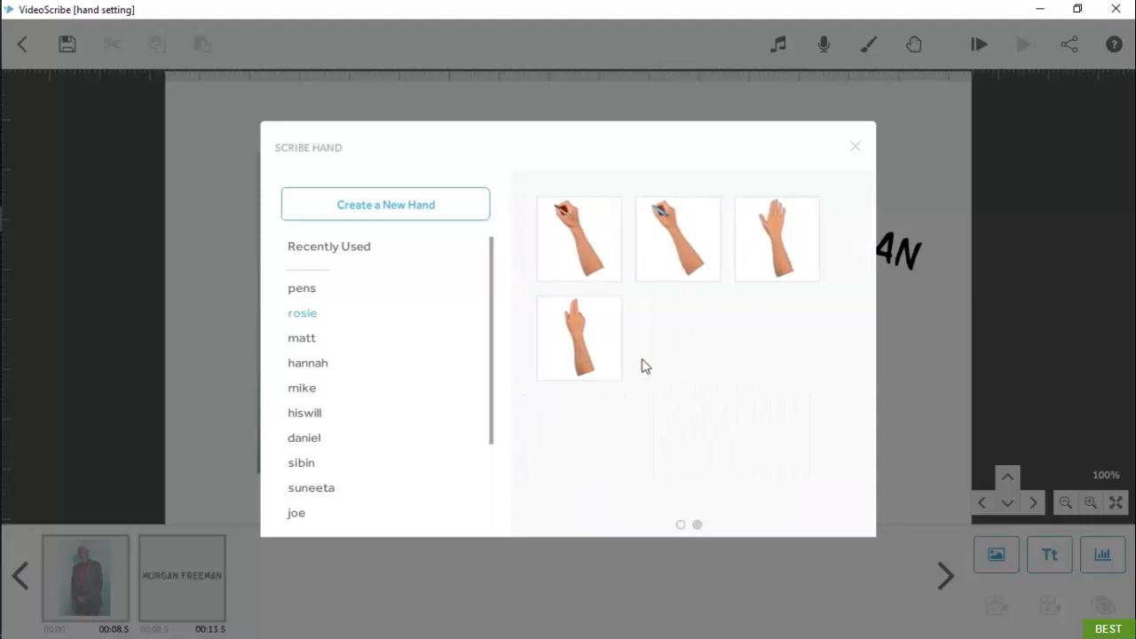
click(312, 345)
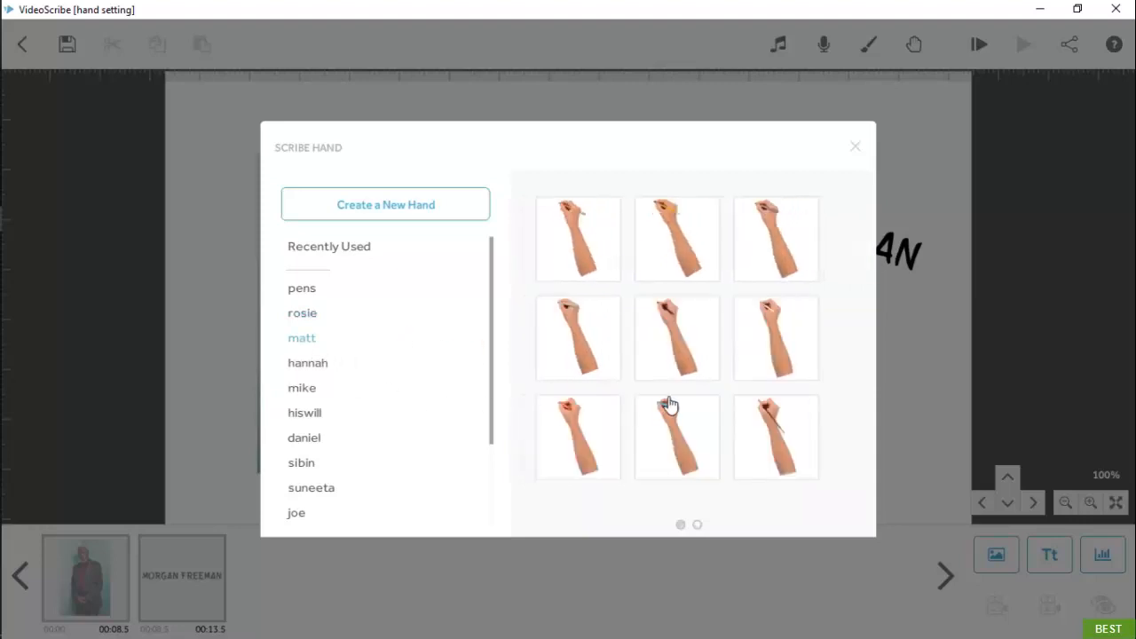
scroll(670, 405, down, 1)
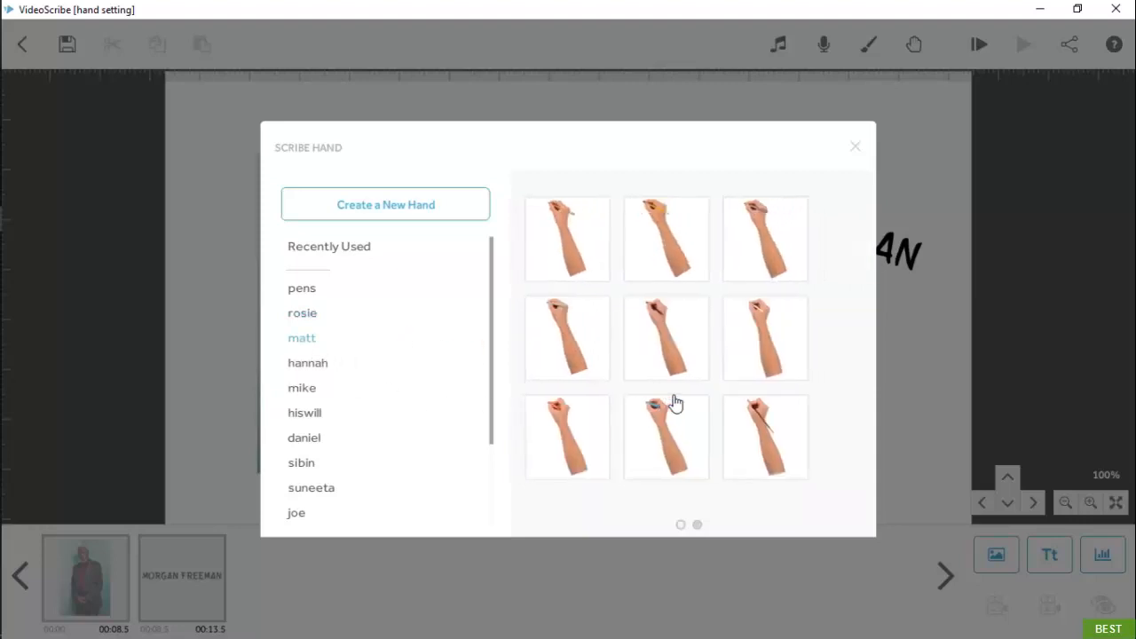
click(318, 370)
scroll(736, 363, down, 1)
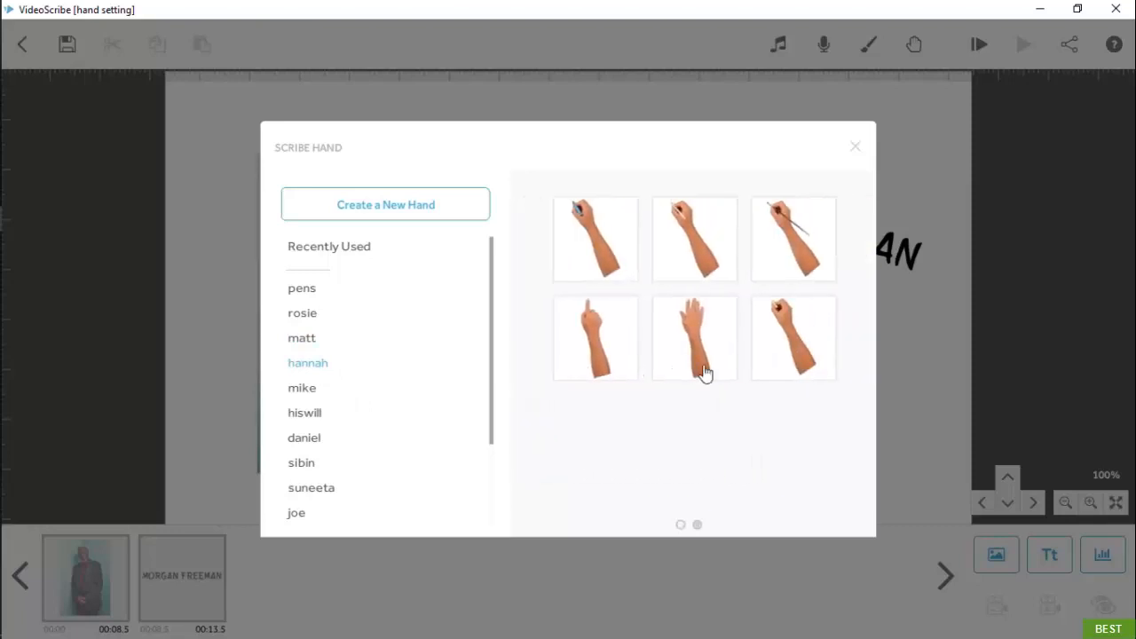
scroll(579, 353, up, 1)
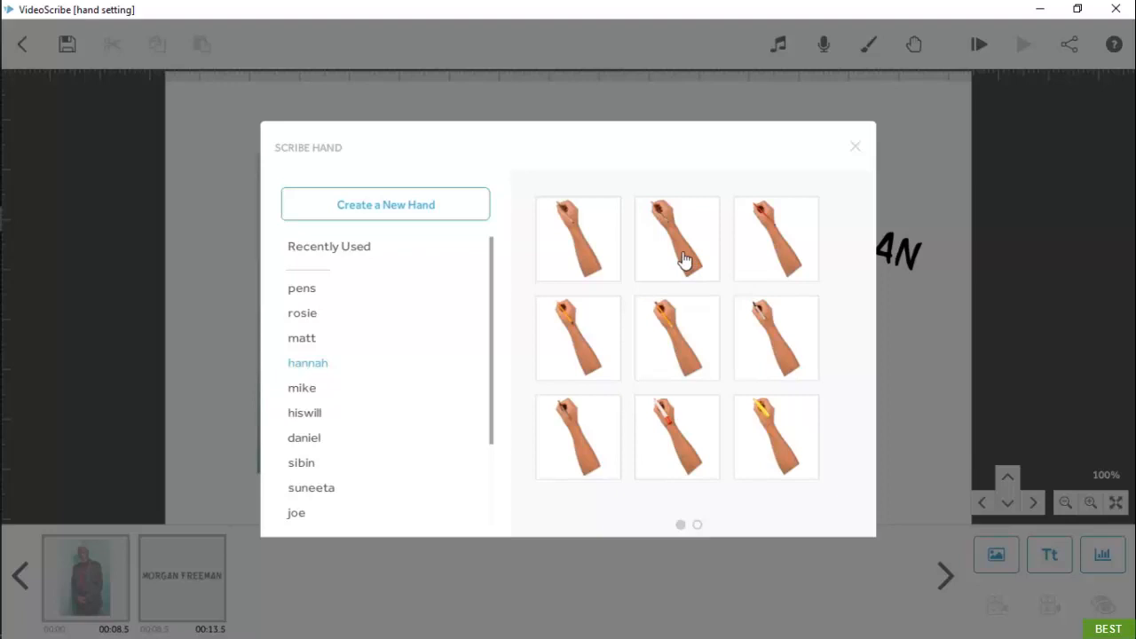
click(327, 254)
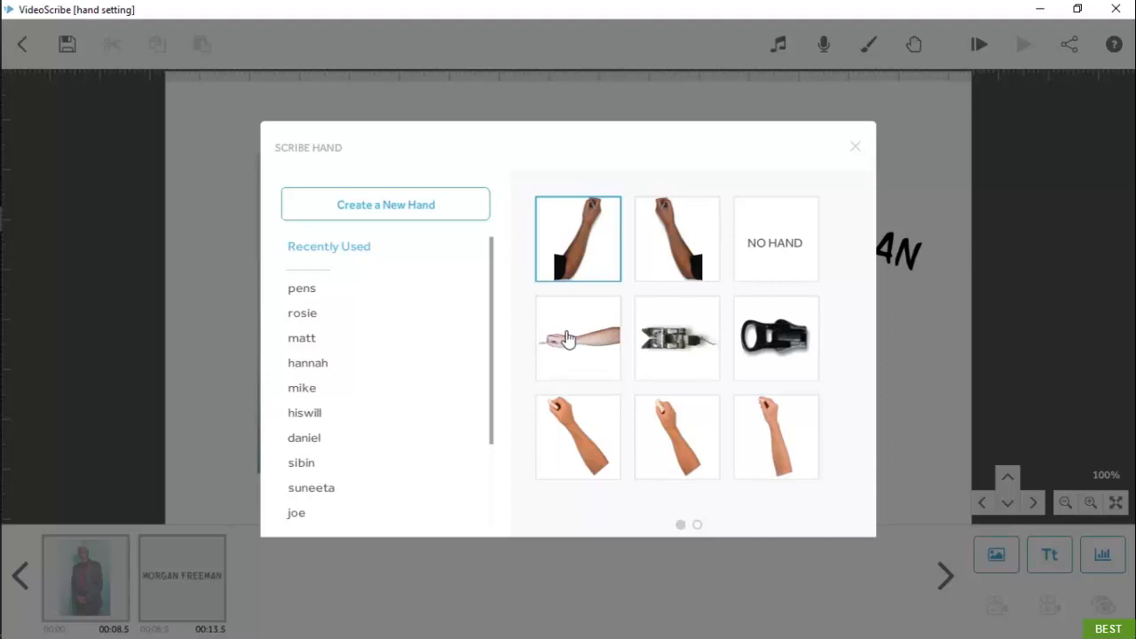
click(854, 148)
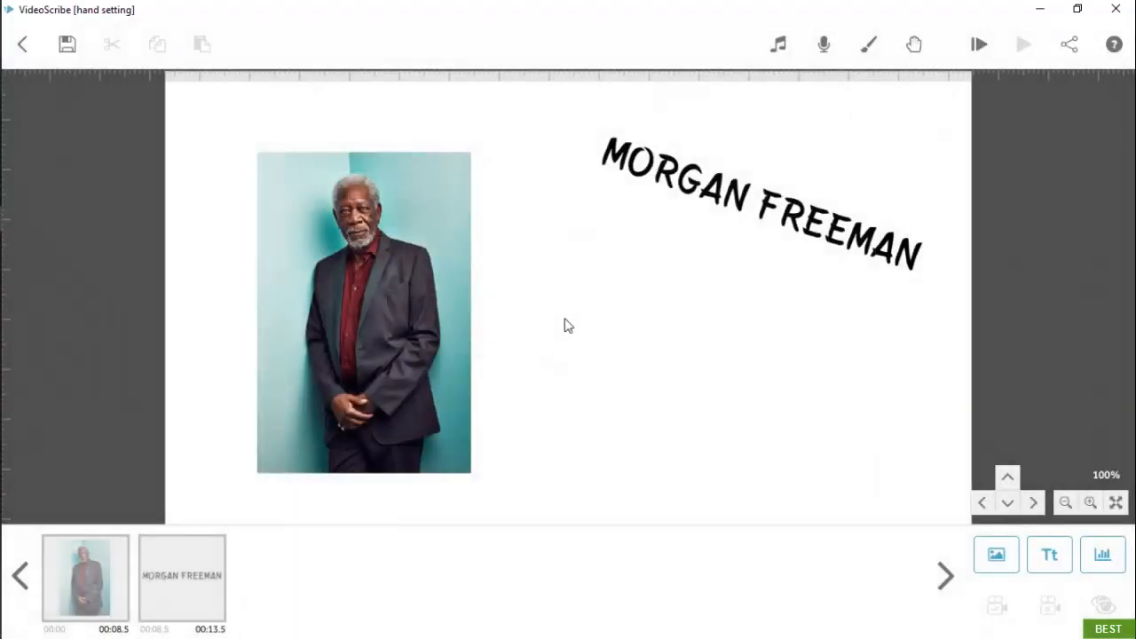
Set the portrait image's drawing hand to No Hand, apply the change, and play the scribe from the start.
click(381, 323)
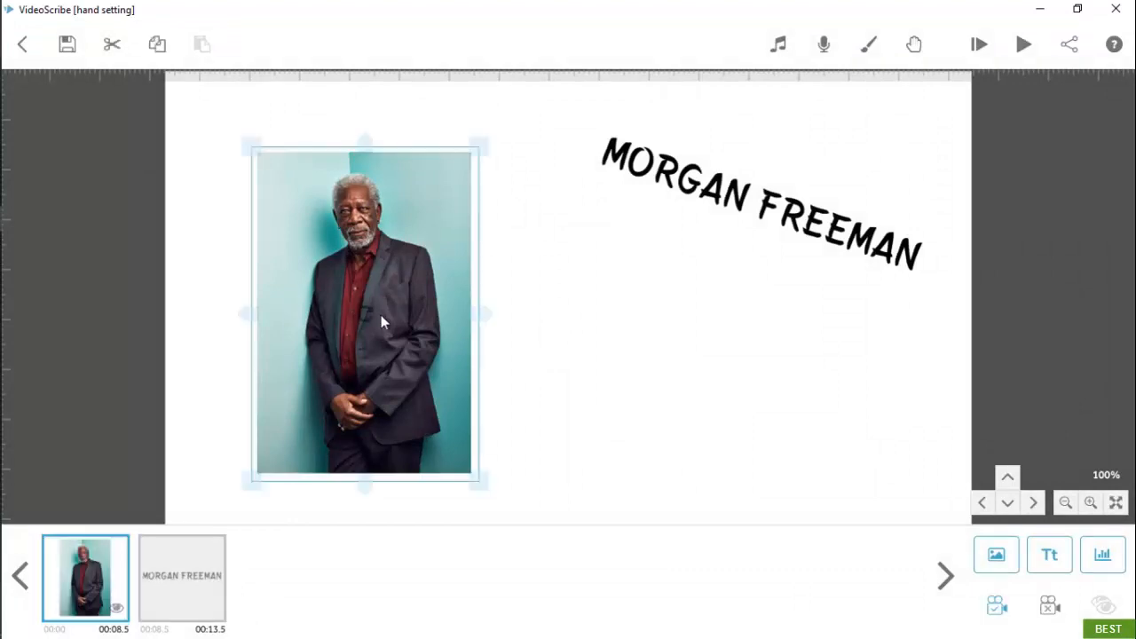
double_click(385, 382)
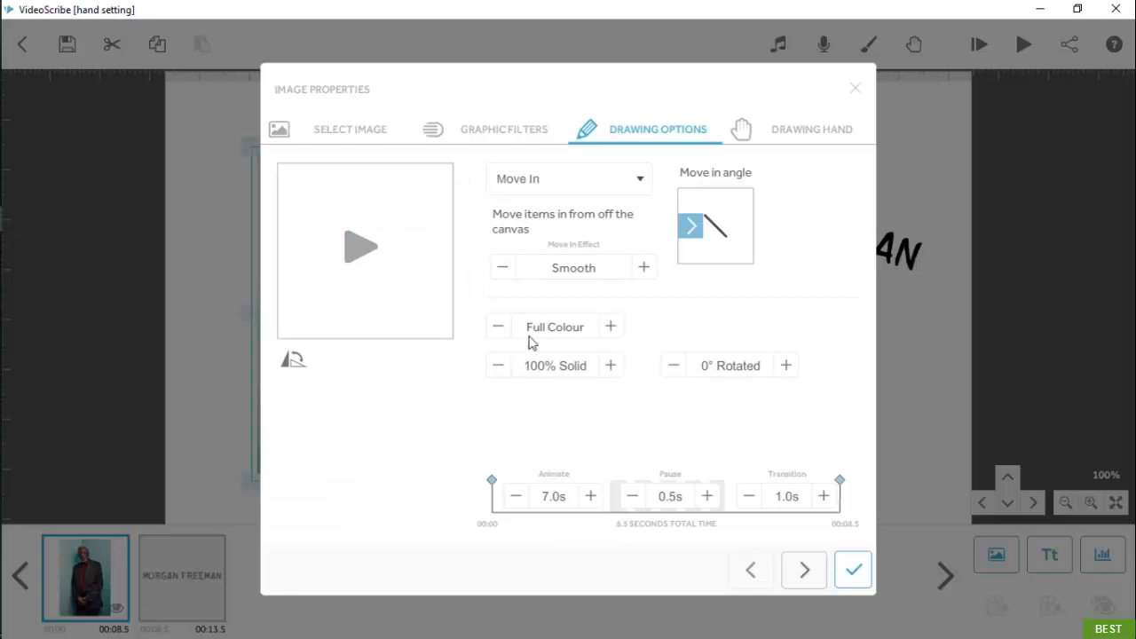
click(800, 140)
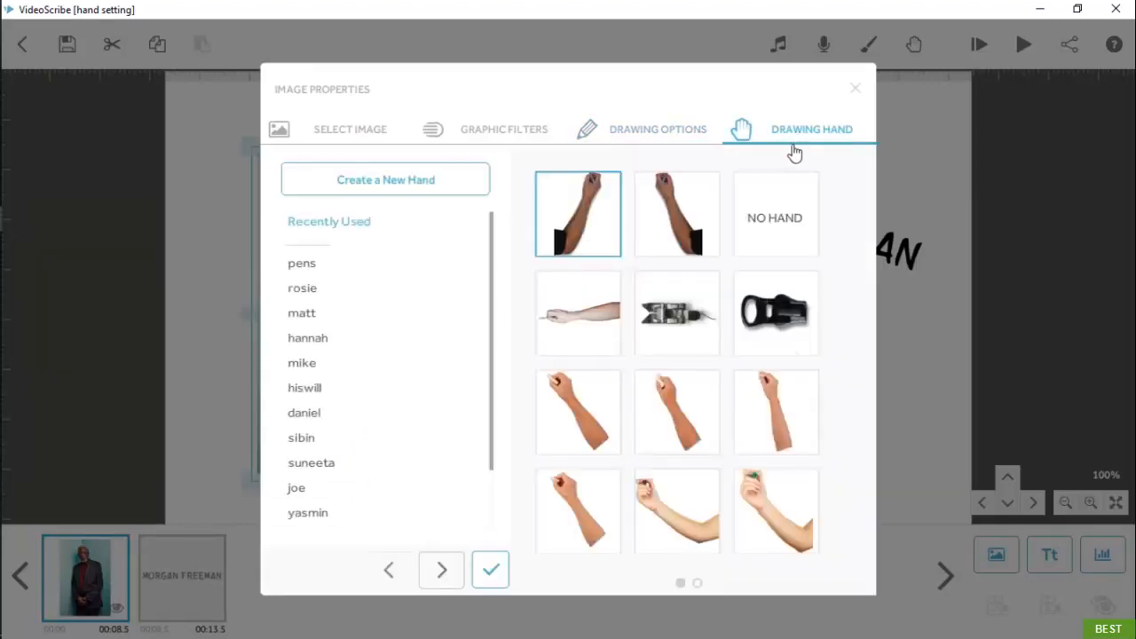
click(777, 209)
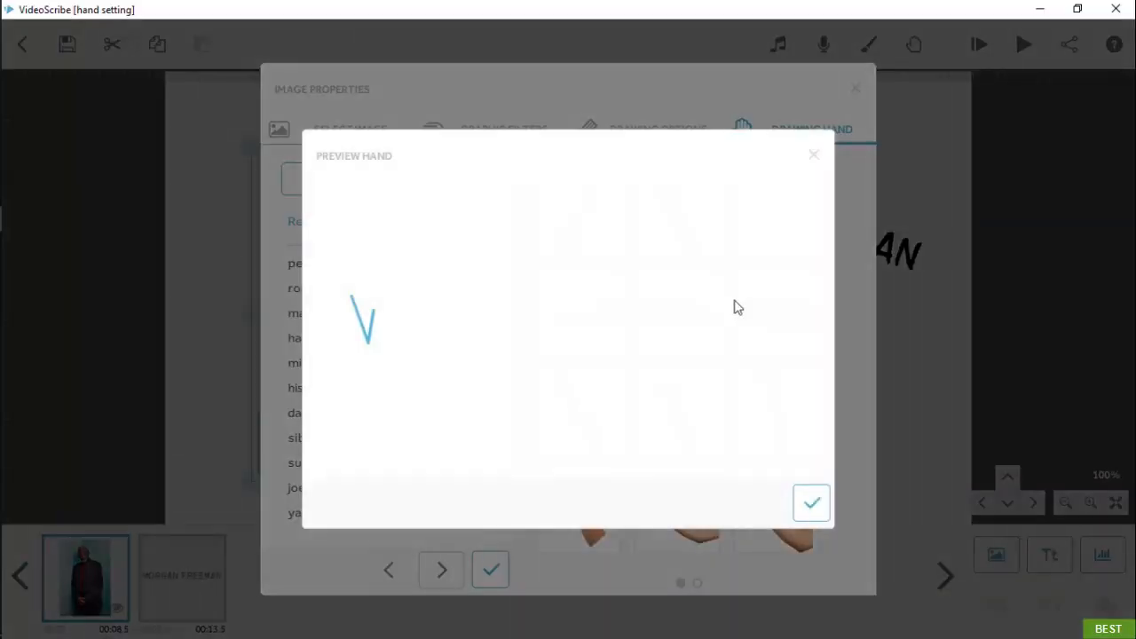
click(810, 502)
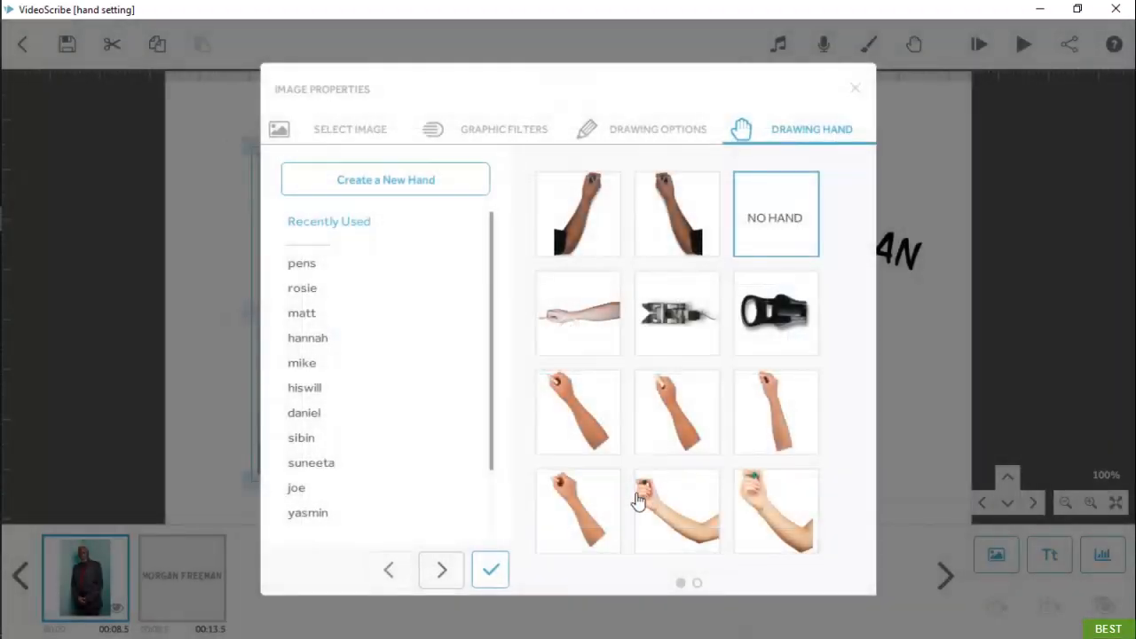
click(497, 571)
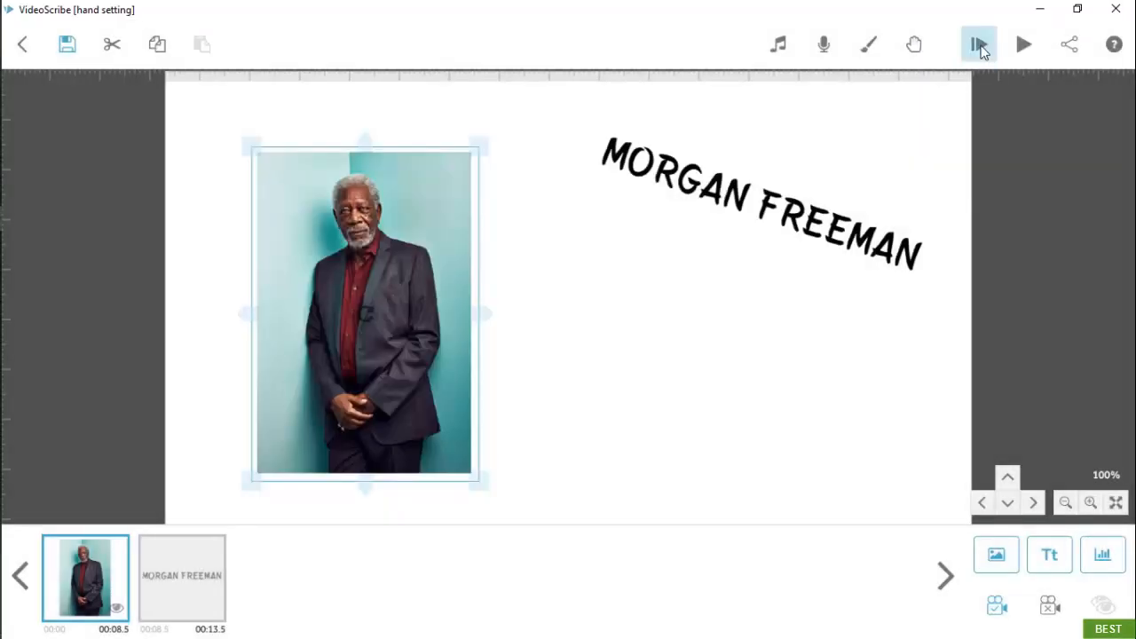
click(979, 46)
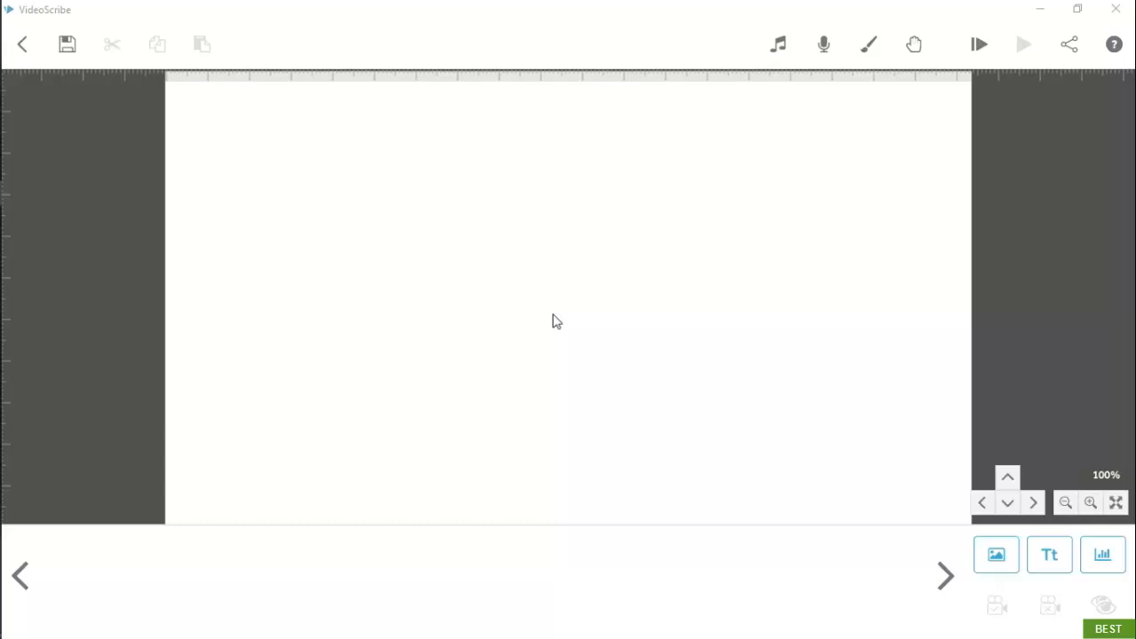
Open the scribe music library and compare its tracks sorted short-long and long-short.
click(769, 45)
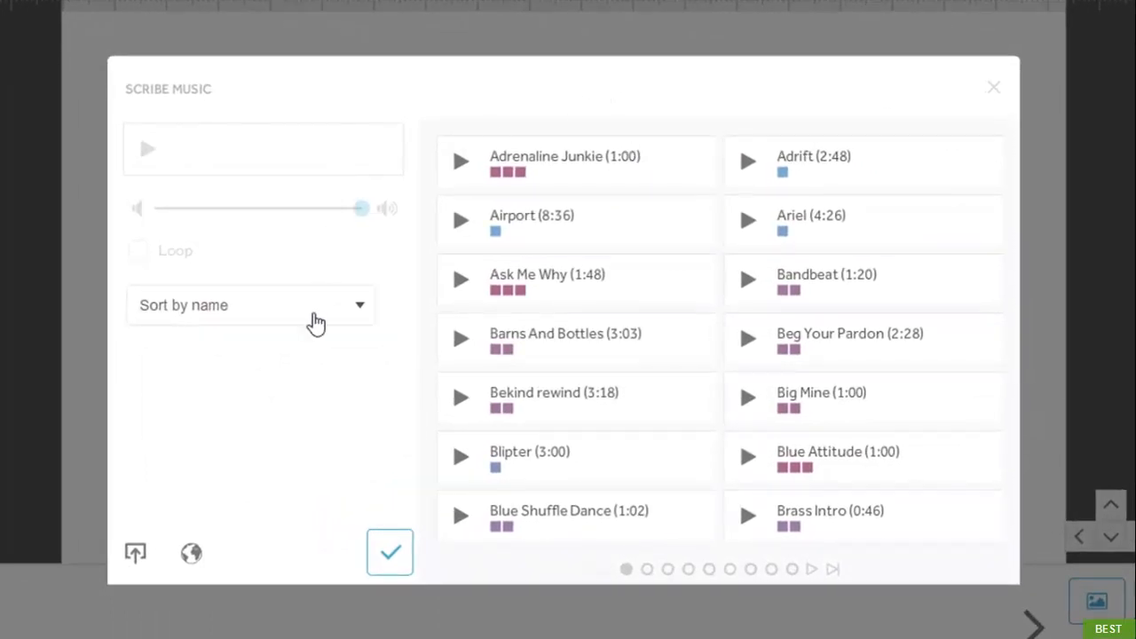
click(315, 321)
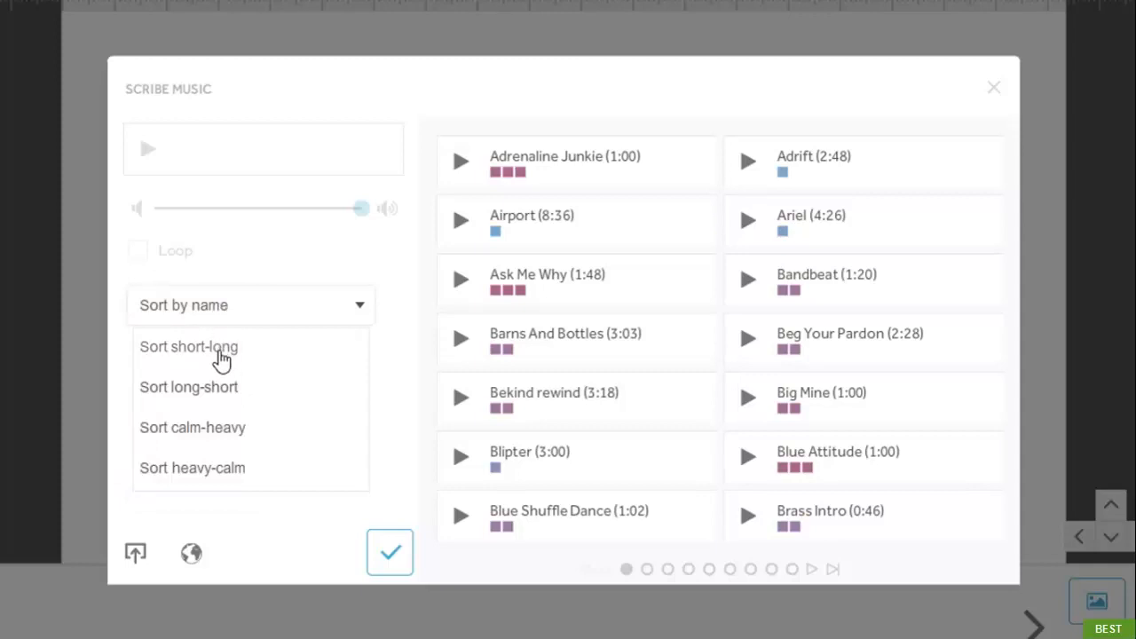
click(222, 355)
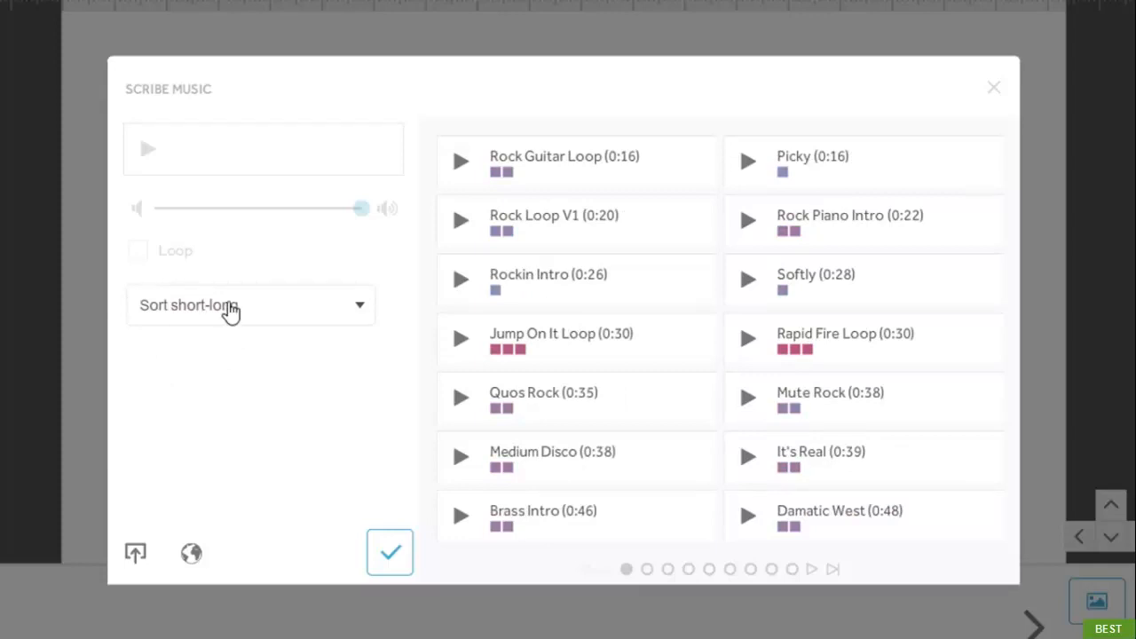
click(228, 310)
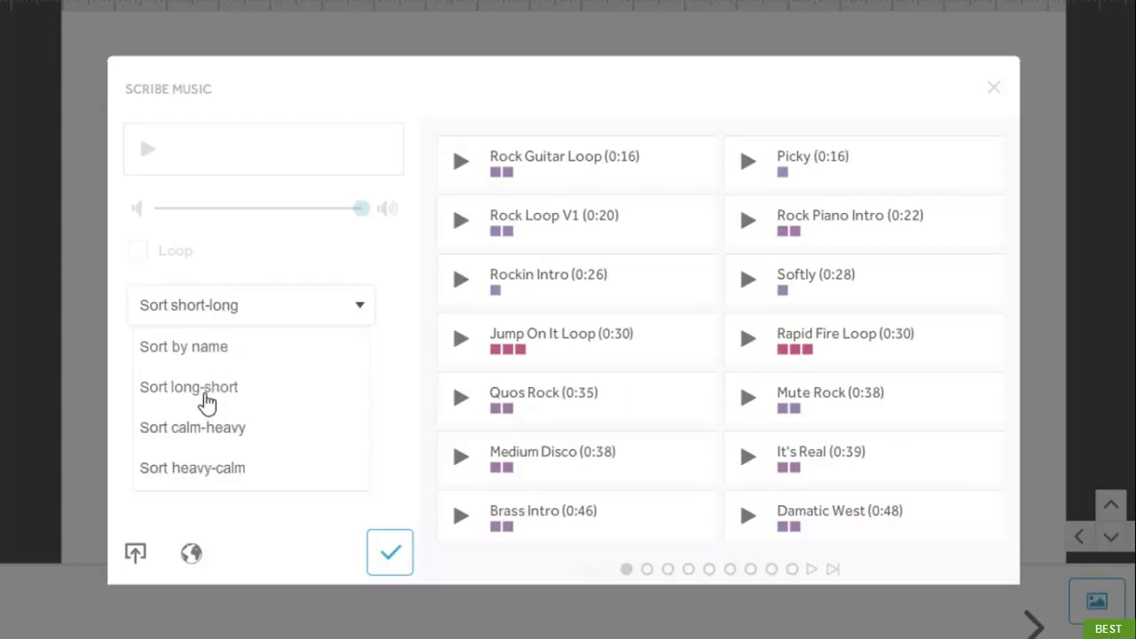
click(205, 398)
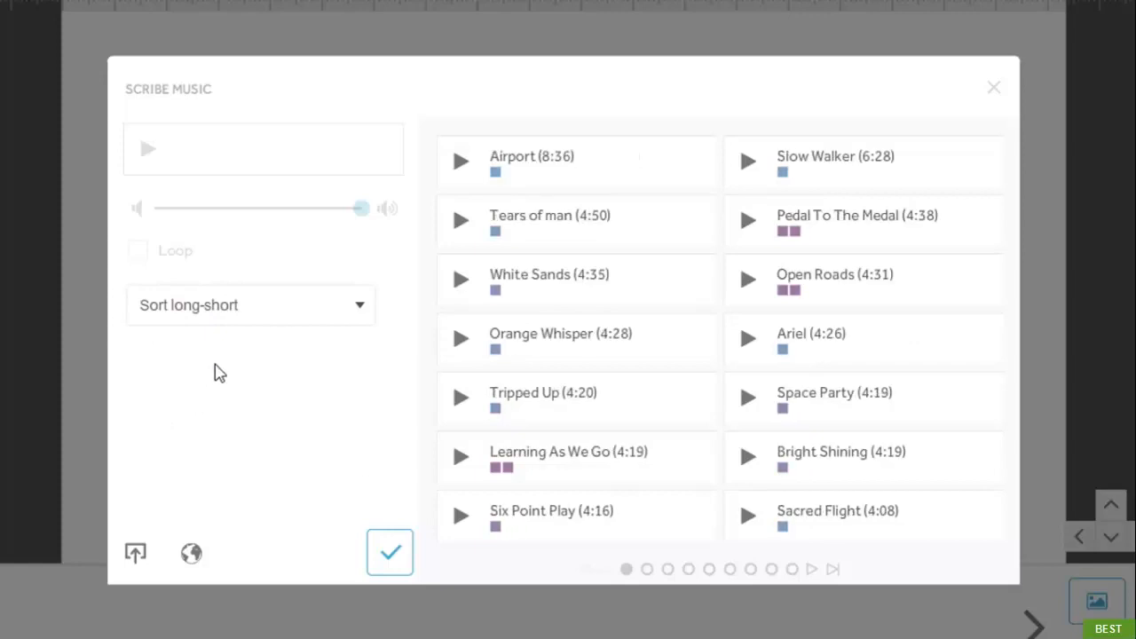
Sort the music tracks calm-heavy, look at pages further along the list, and return to the first page.
click(243, 317)
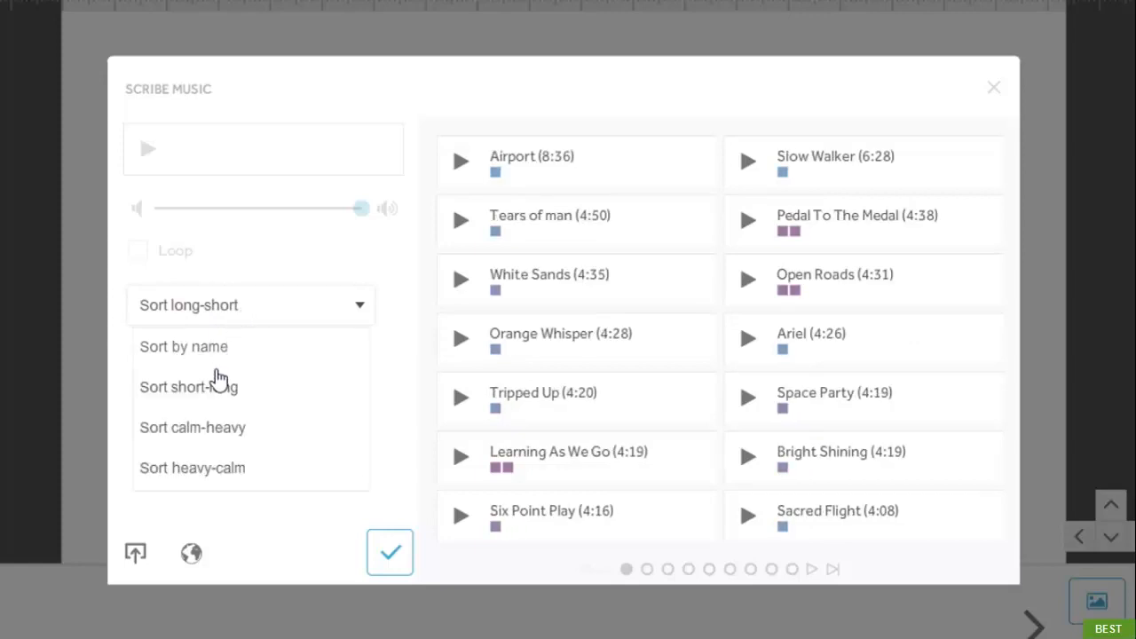
click(211, 431)
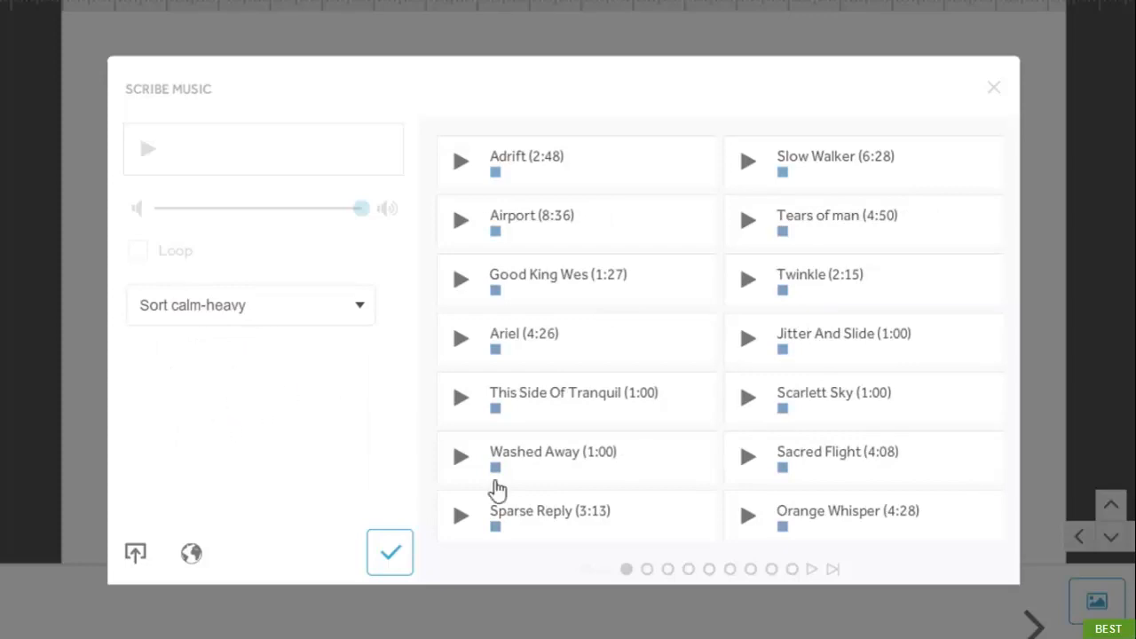
click(790, 572)
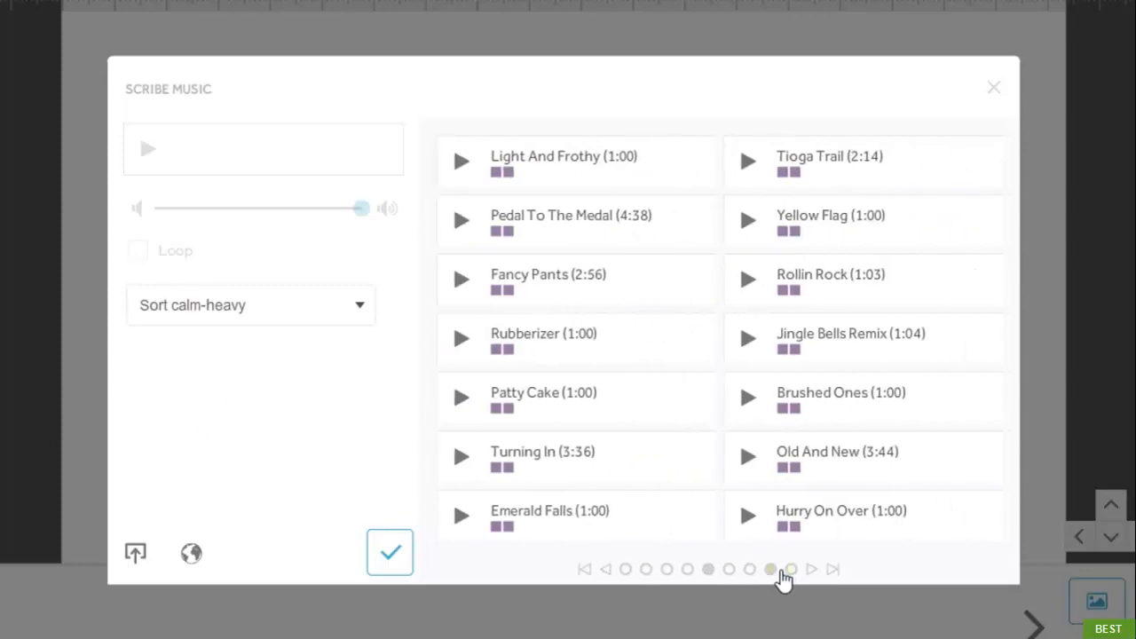
click(590, 572)
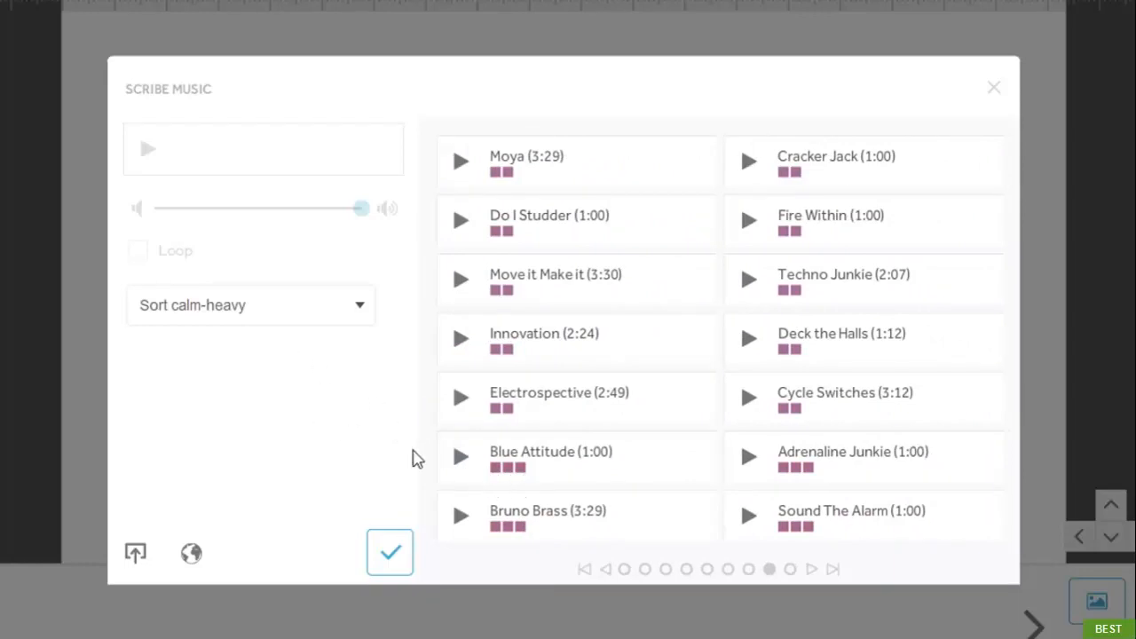
click(584, 570)
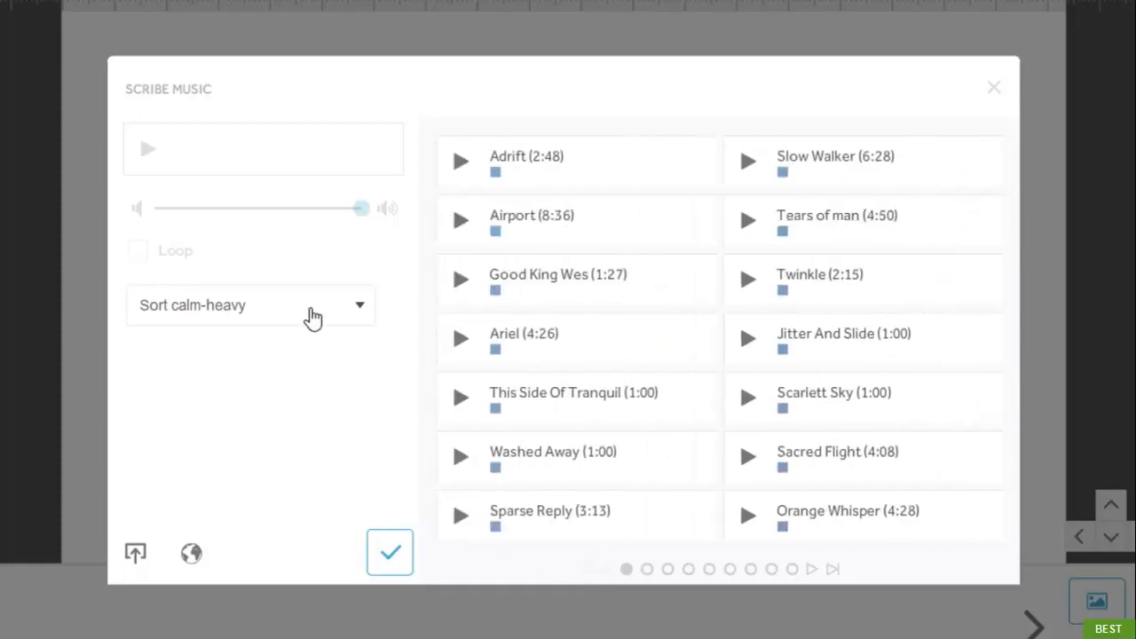
Sort the music tracks heavy-calm and look at the MP3 import dialogs for a local file and a web URL without importing.
click(312, 312)
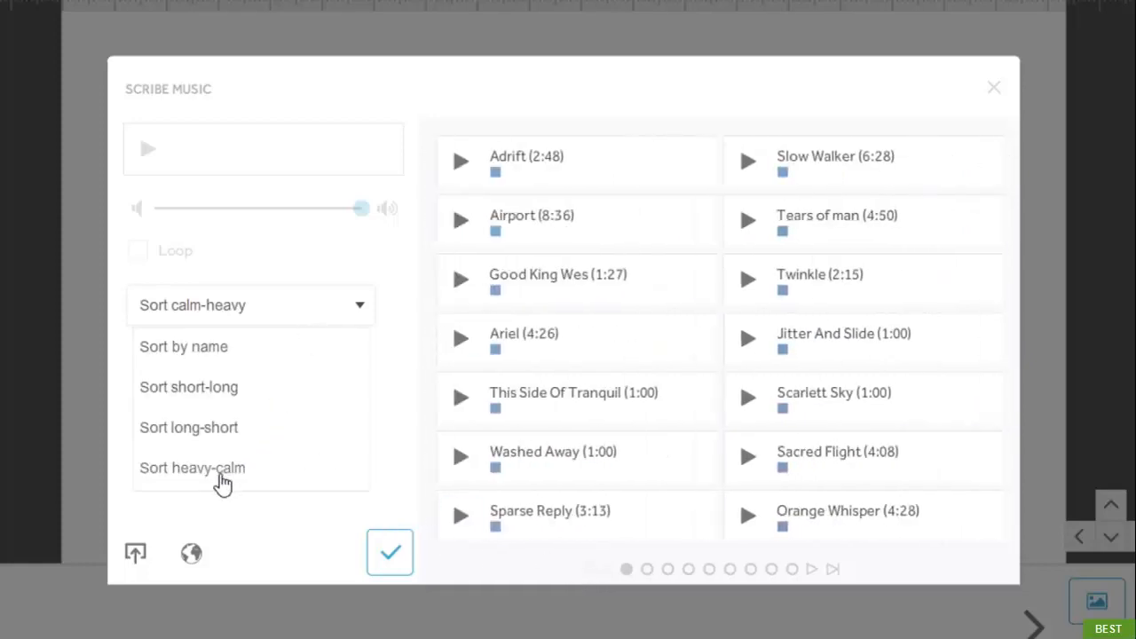
click(221, 479)
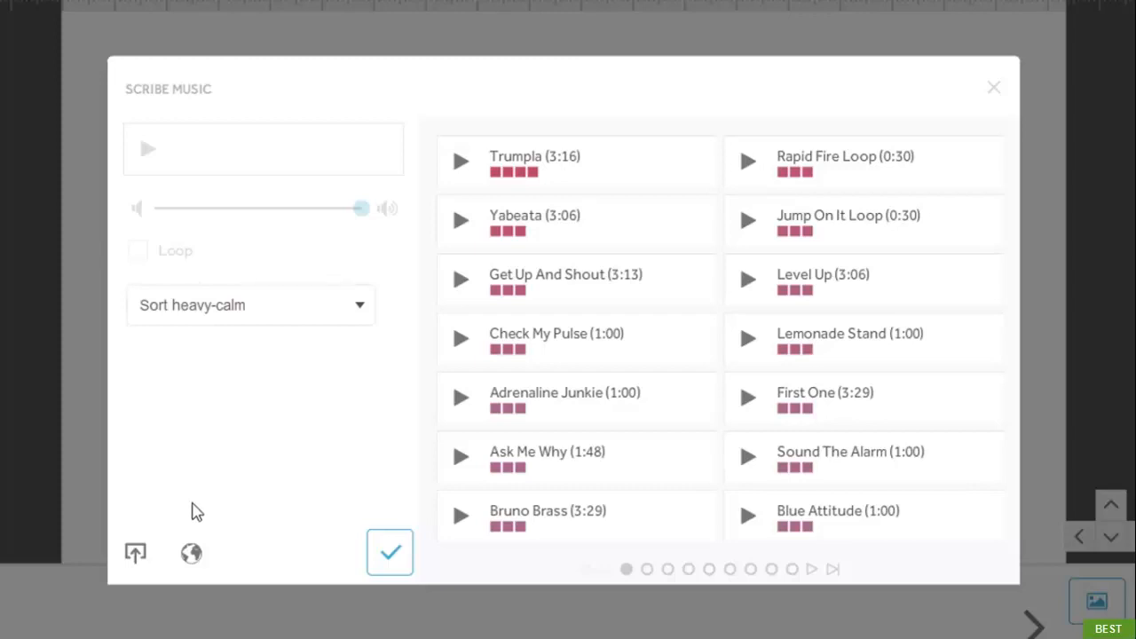
click(137, 554)
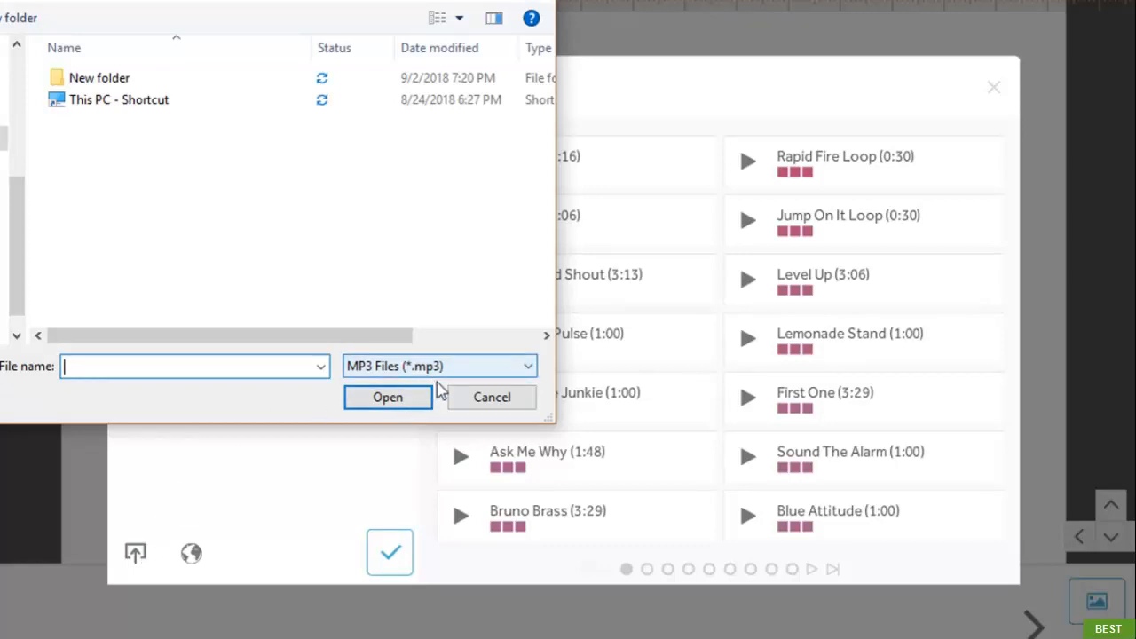
click(475, 401)
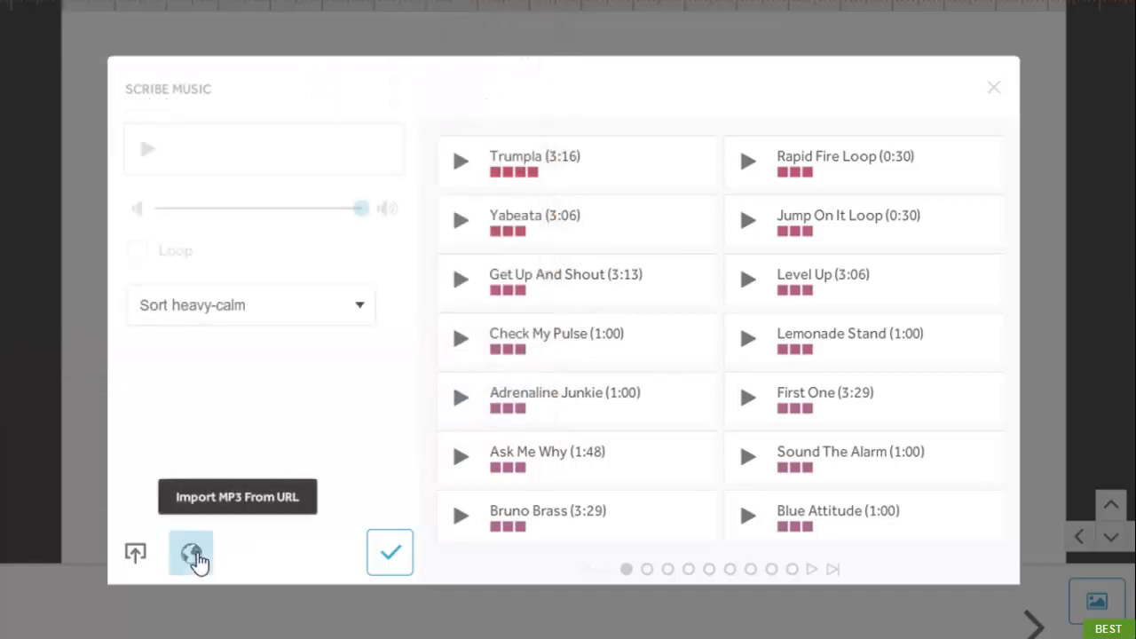
click(194, 555)
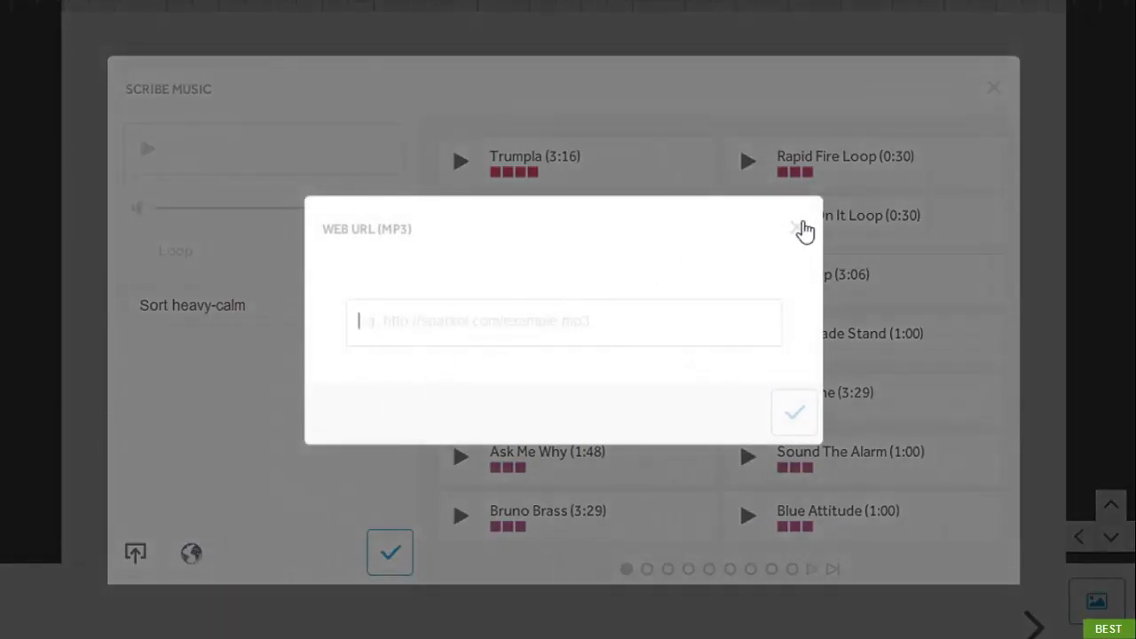
click(798, 229)
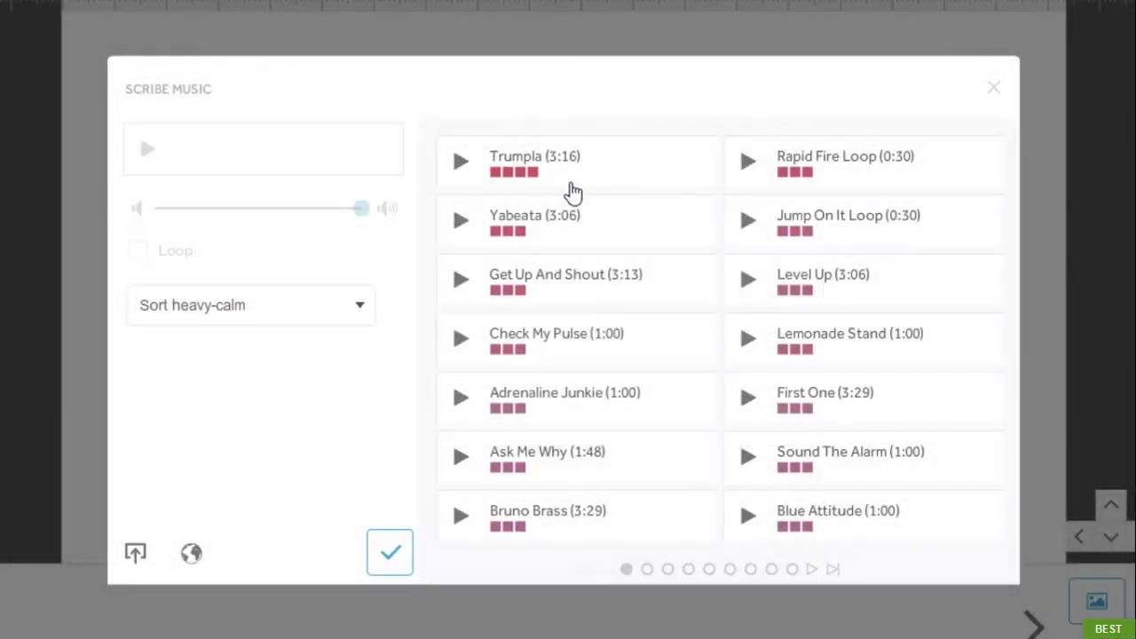
Preview the Trumpla track and choose it as the scribe's music.
click(460, 161)
click(461, 162)
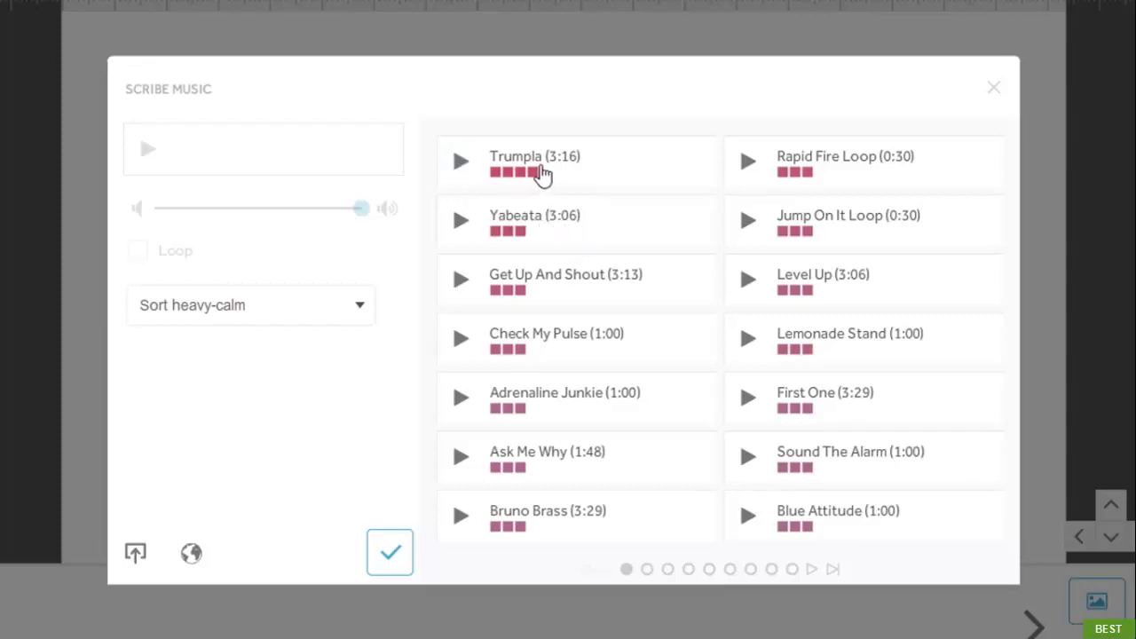
click(542, 173)
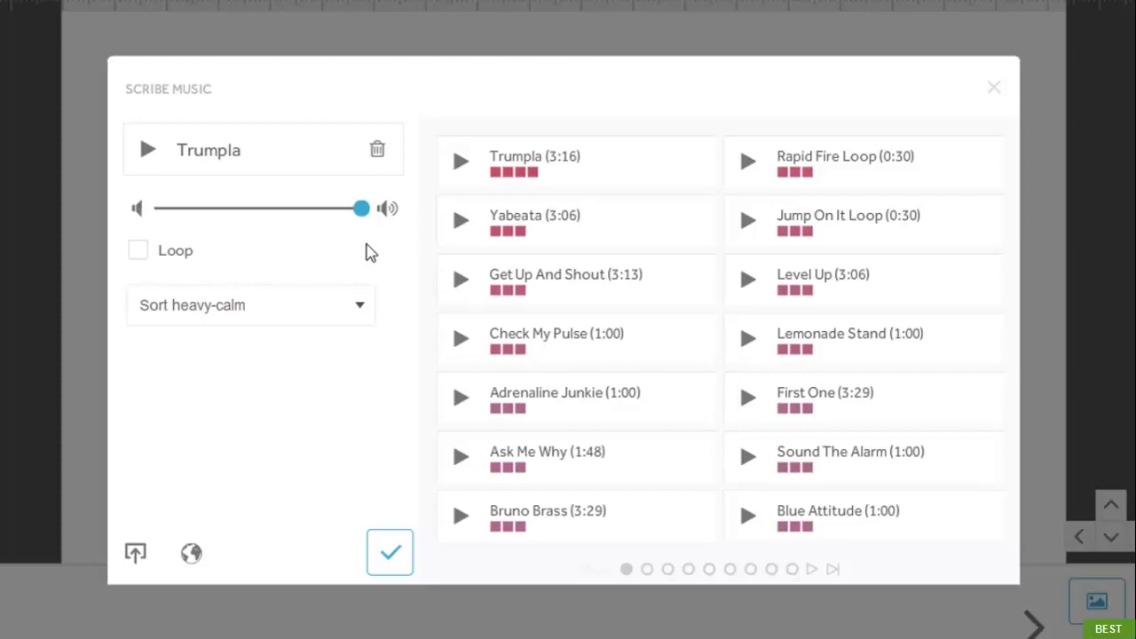
Enable looping for the chosen music, lower its volume to near the minimum while listening, and apply the music settings.
click(160, 262)
click(148, 154)
drag(360, 210, 180, 210)
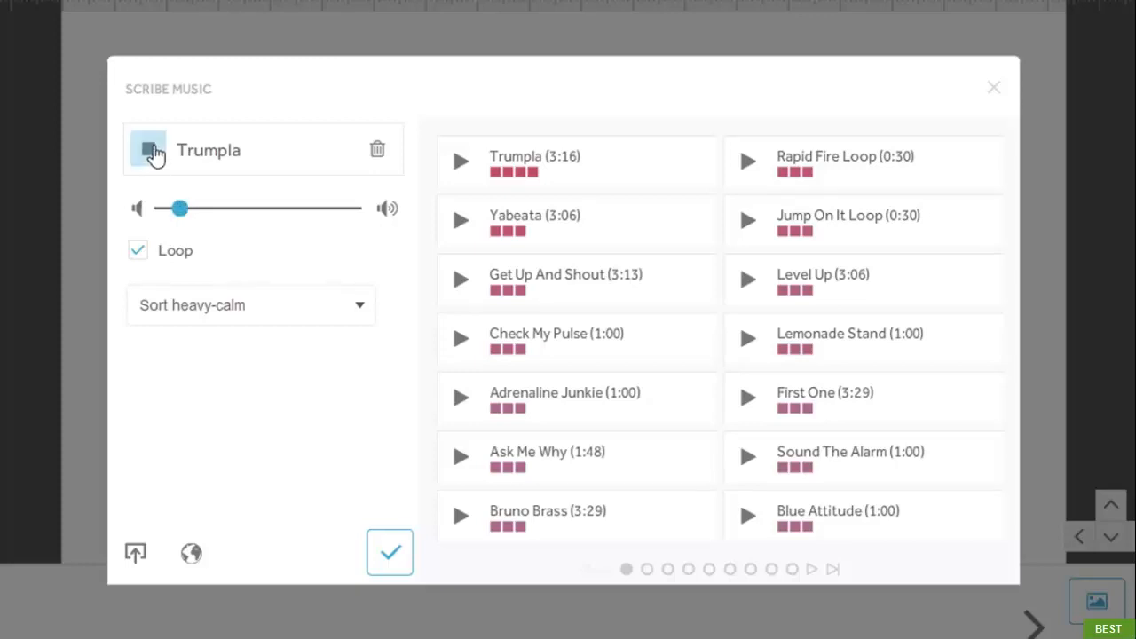
mouse_move(177, 211)
mouse_down()
mouse_move(348, 219)
mouse_move(183, 216)
mouse_up()
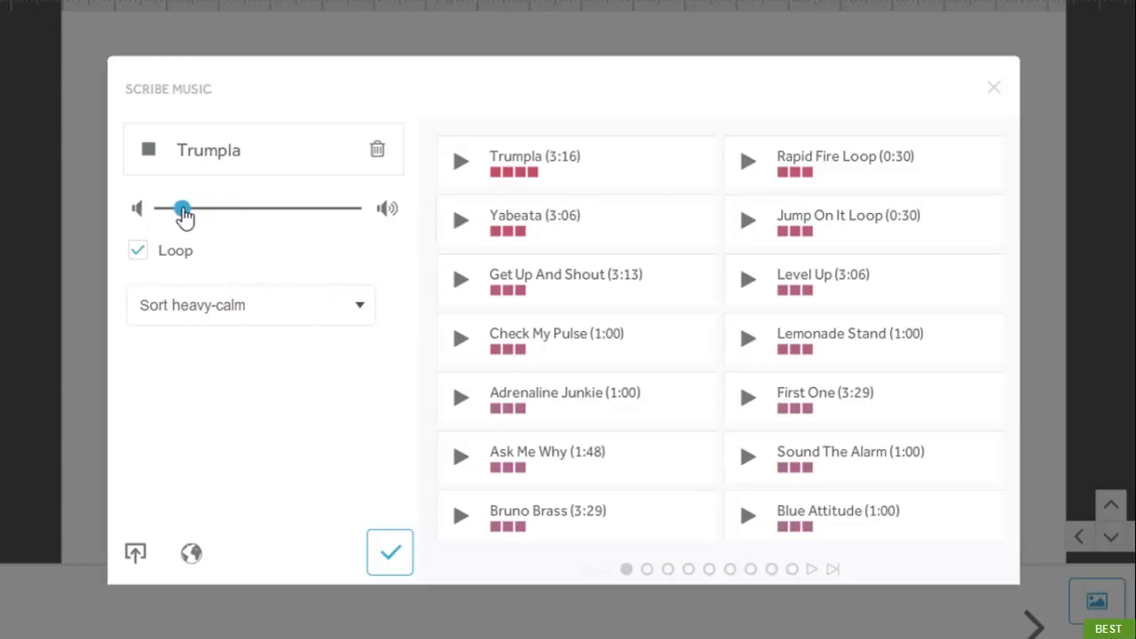
click(148, 150)
click(391, 553)
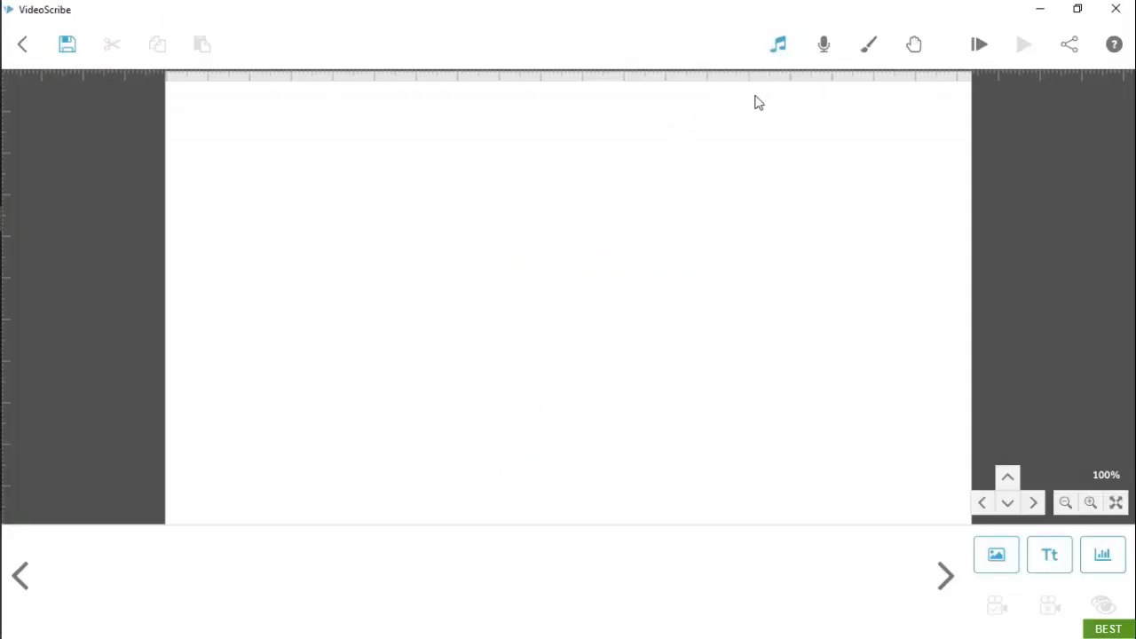
Reopen the scribe music settings and remove the Trumpla track from the scribe.
click(777, 44)
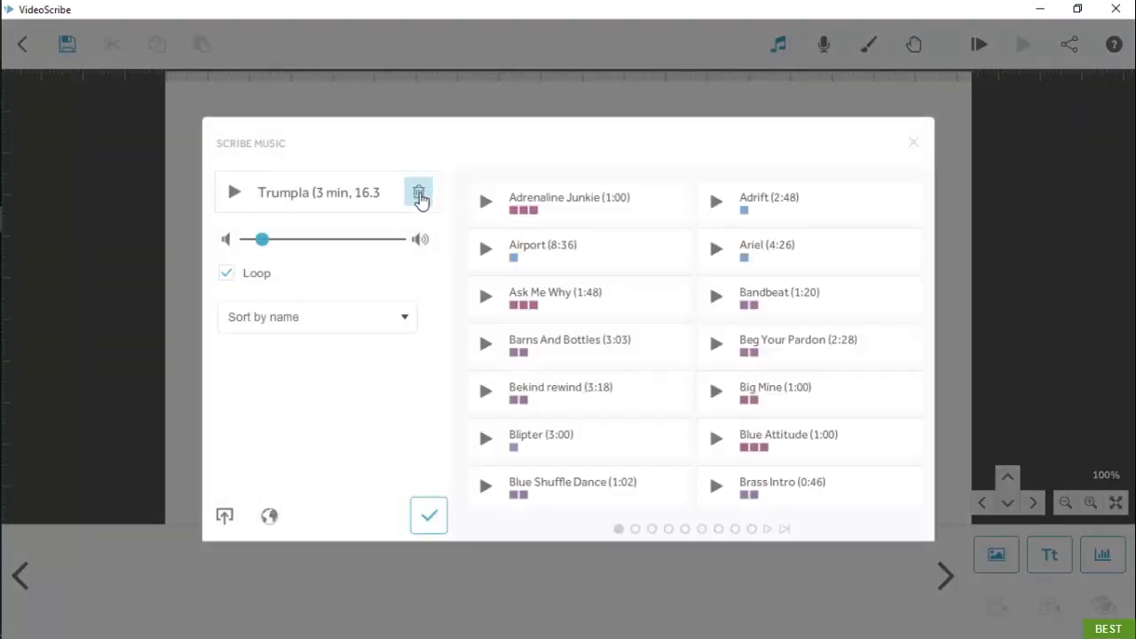
click(419, 195)
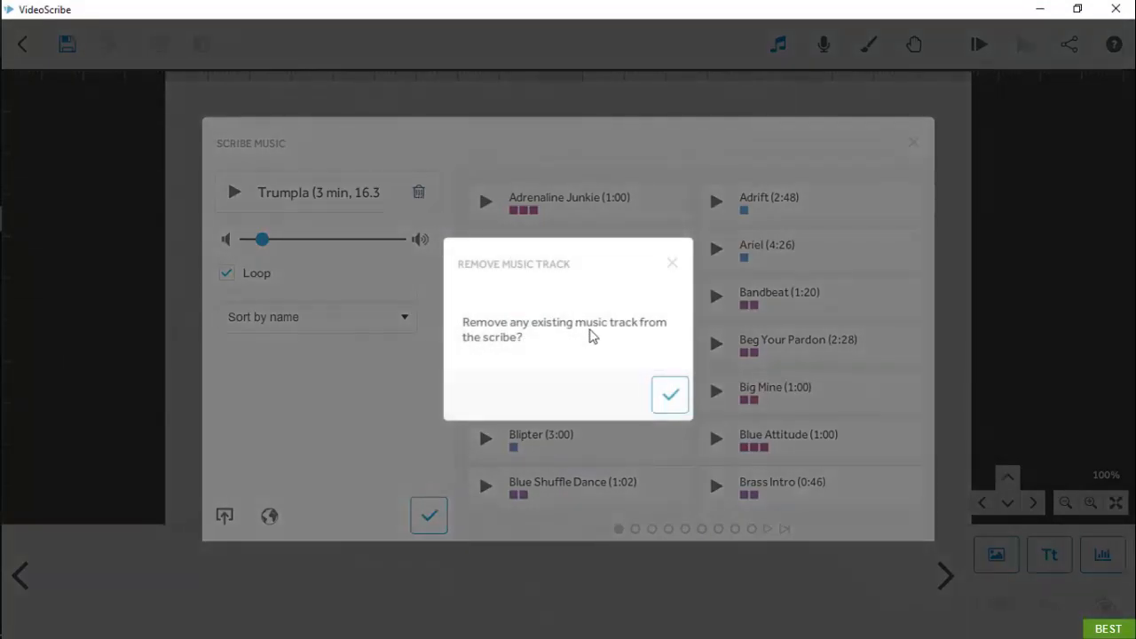
click(667, 395)
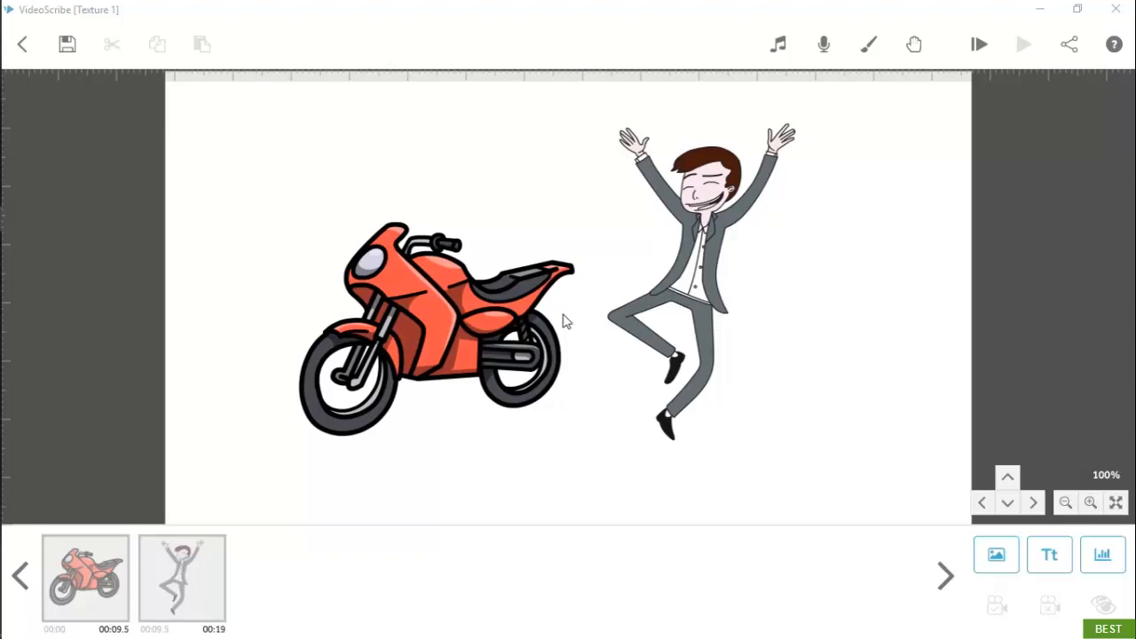
Try the centre background texture, examine it while moving and zooming the canvas, and restore the plain background.
click(876, 52)
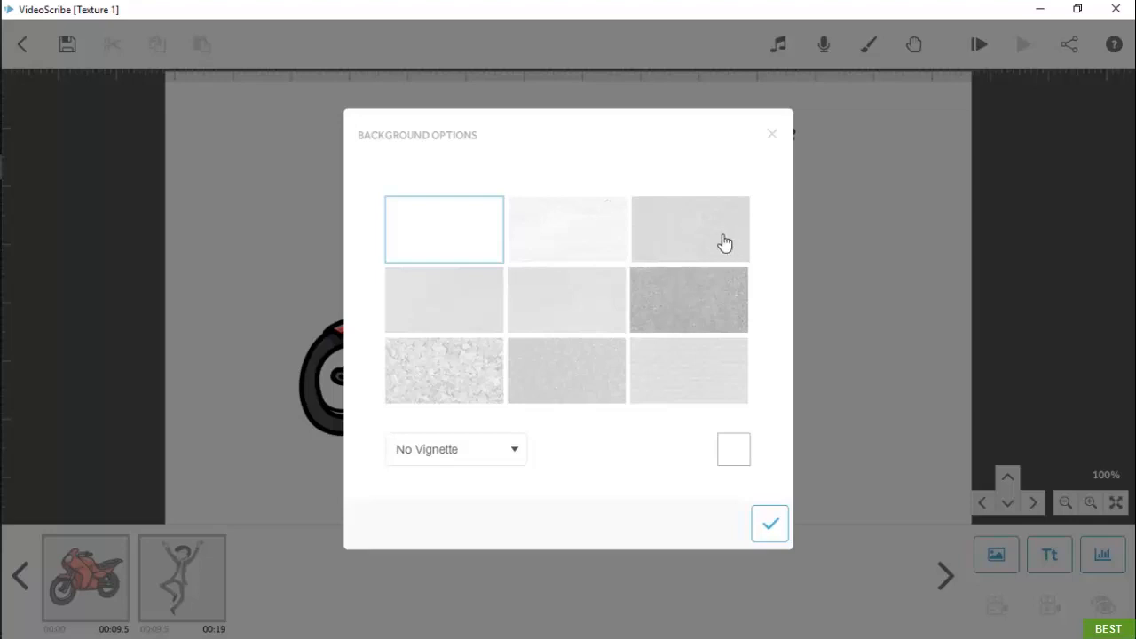
click(593, 321)
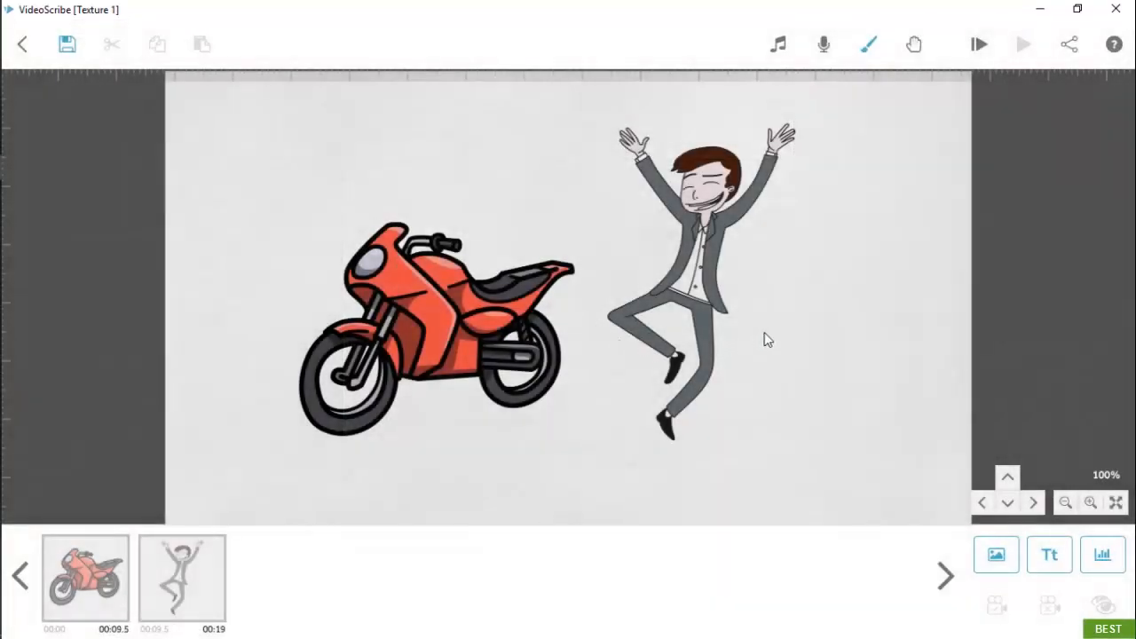
drag(803, 336, 827, 348)
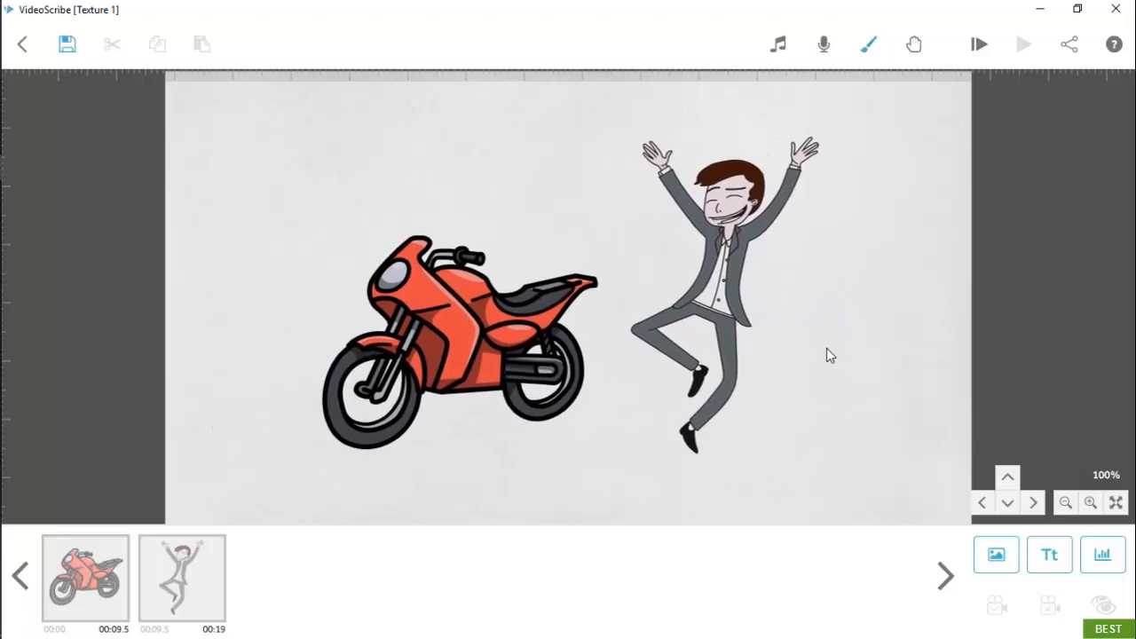
click(1089, 503)
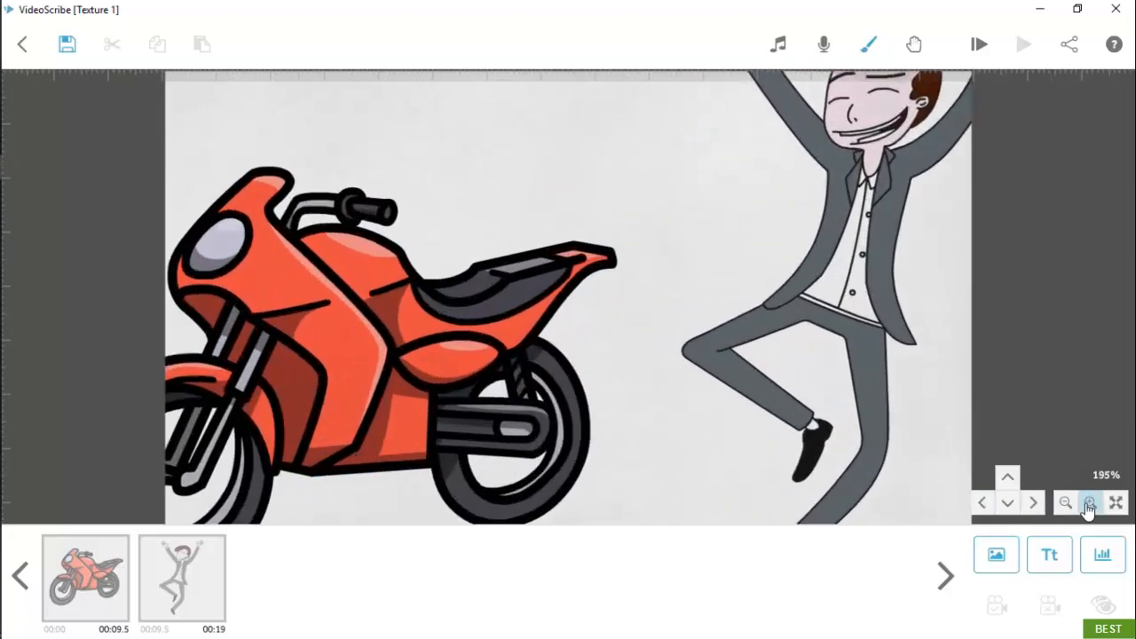
click(1089, 504)
click(1116, 503)
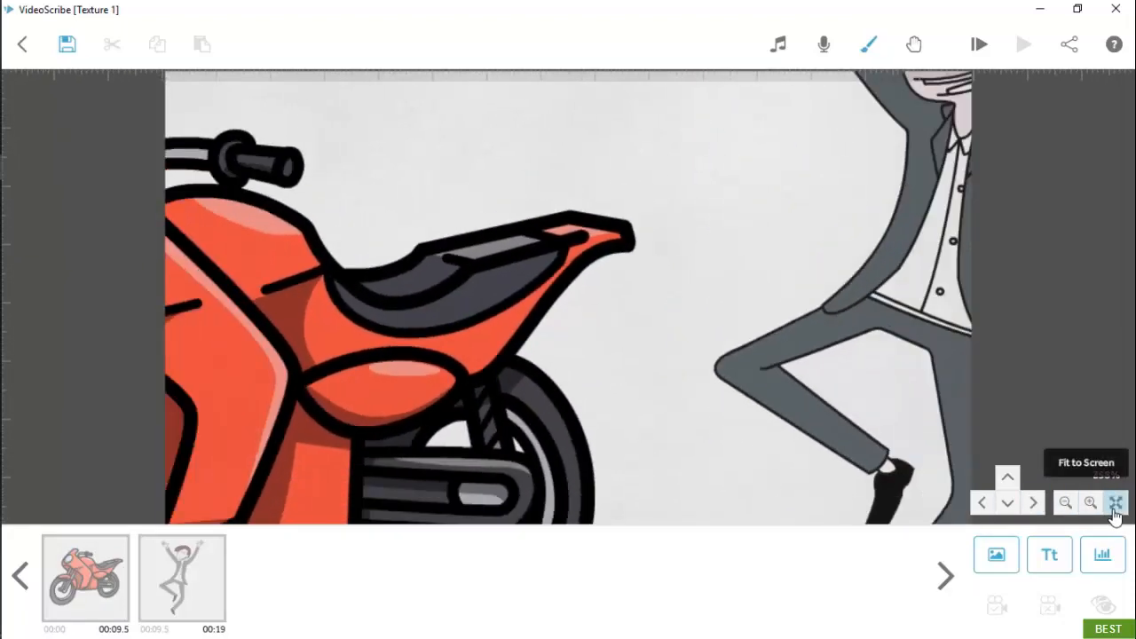
click(88, 590)
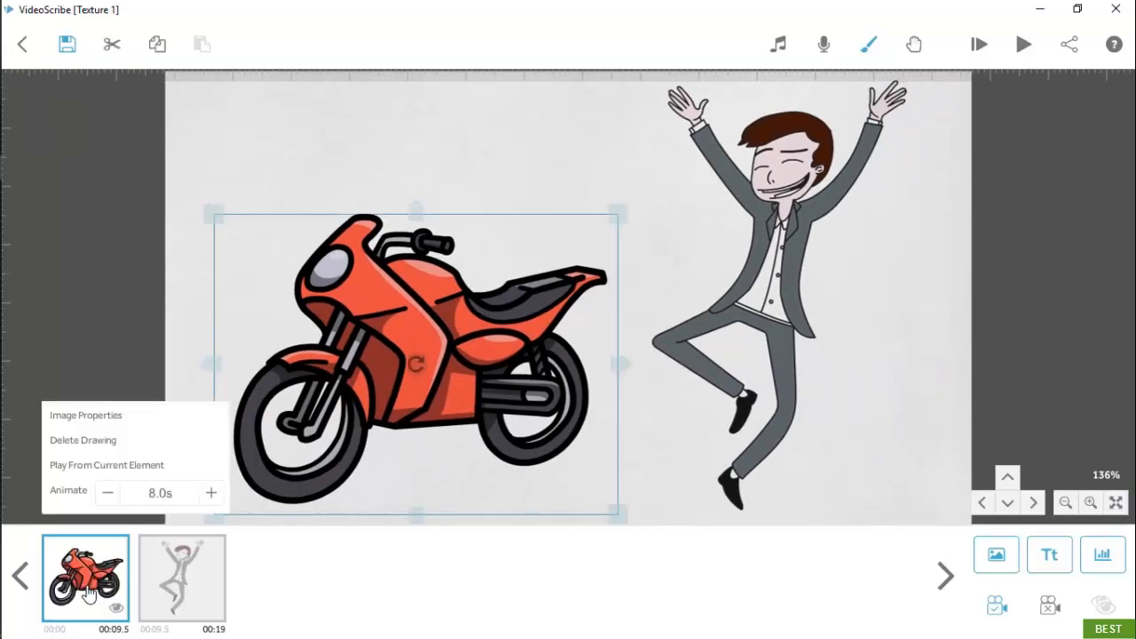
click(500, 505)
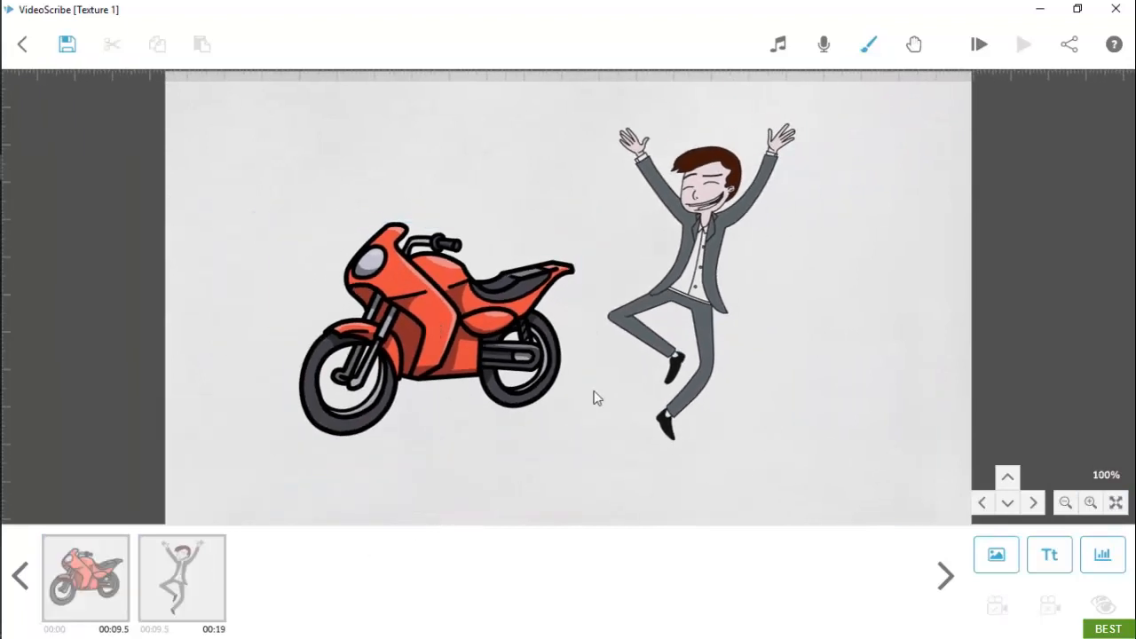
click(871, 48)
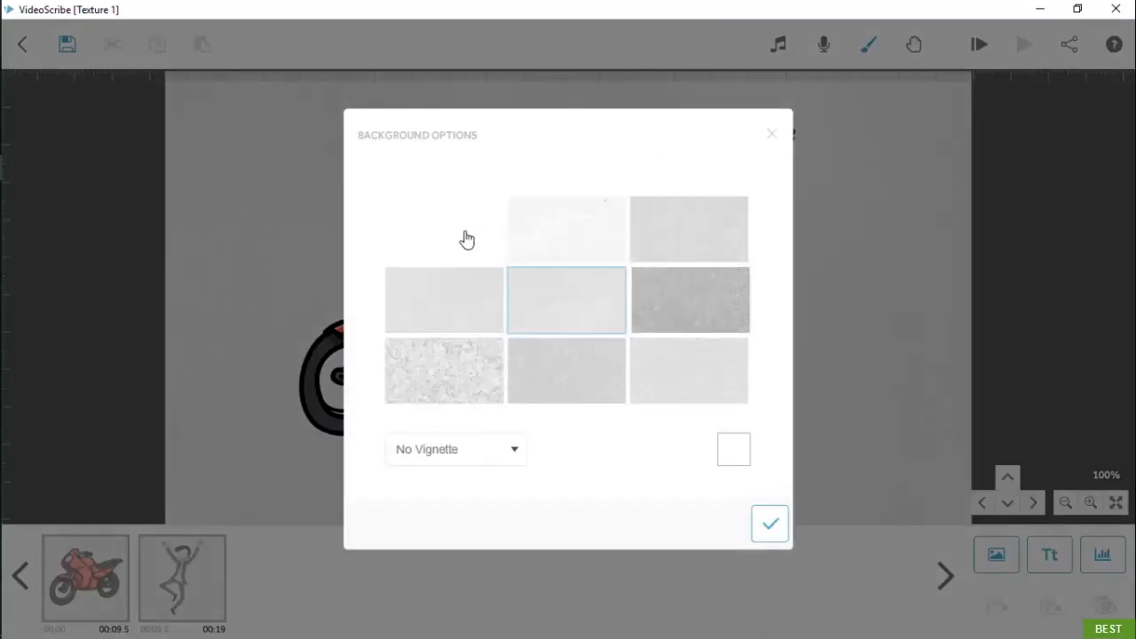
click(468, 239)
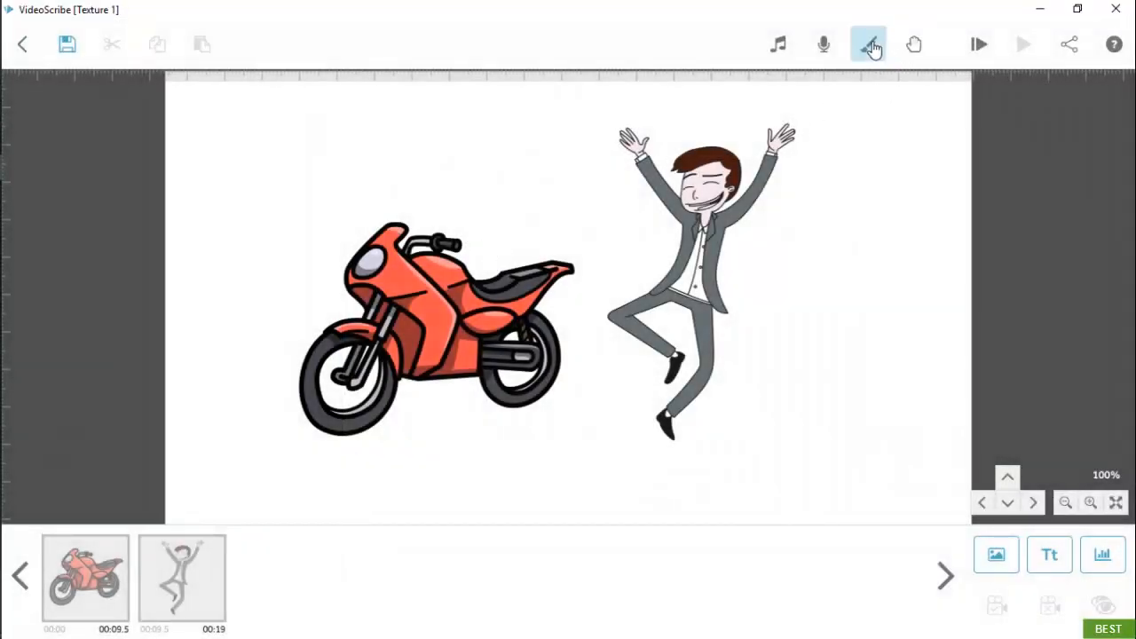
Set the background colour to mid-grey and apply the third texture in the middle row.
click(870, 46)
click(732, 455)
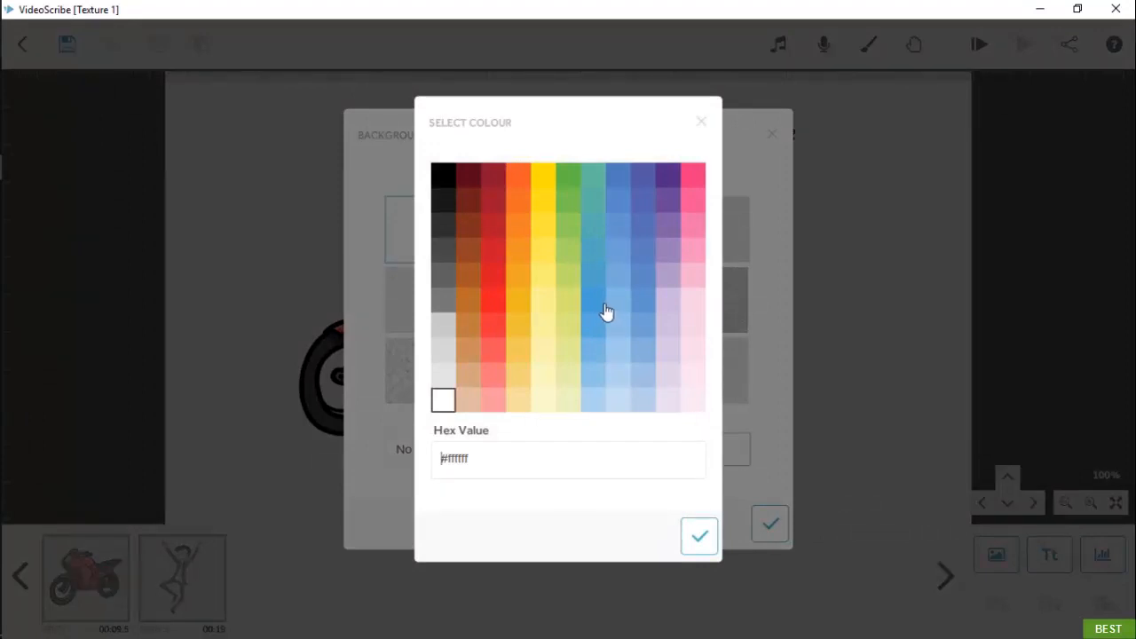
click(567, 177)
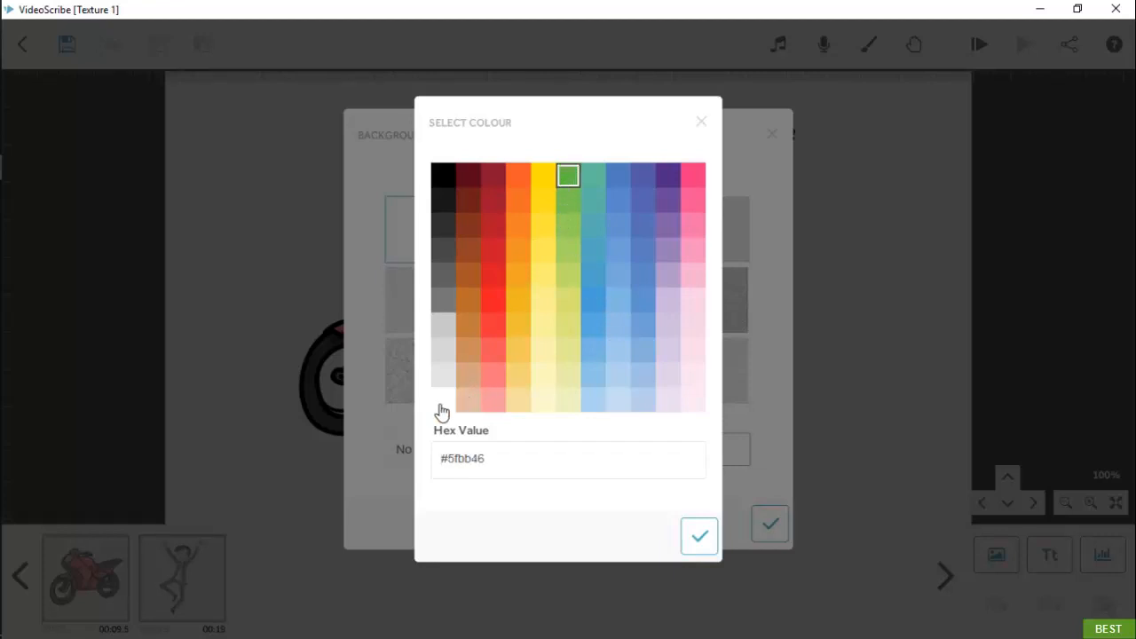
click(448, 306)
click(700, 536)
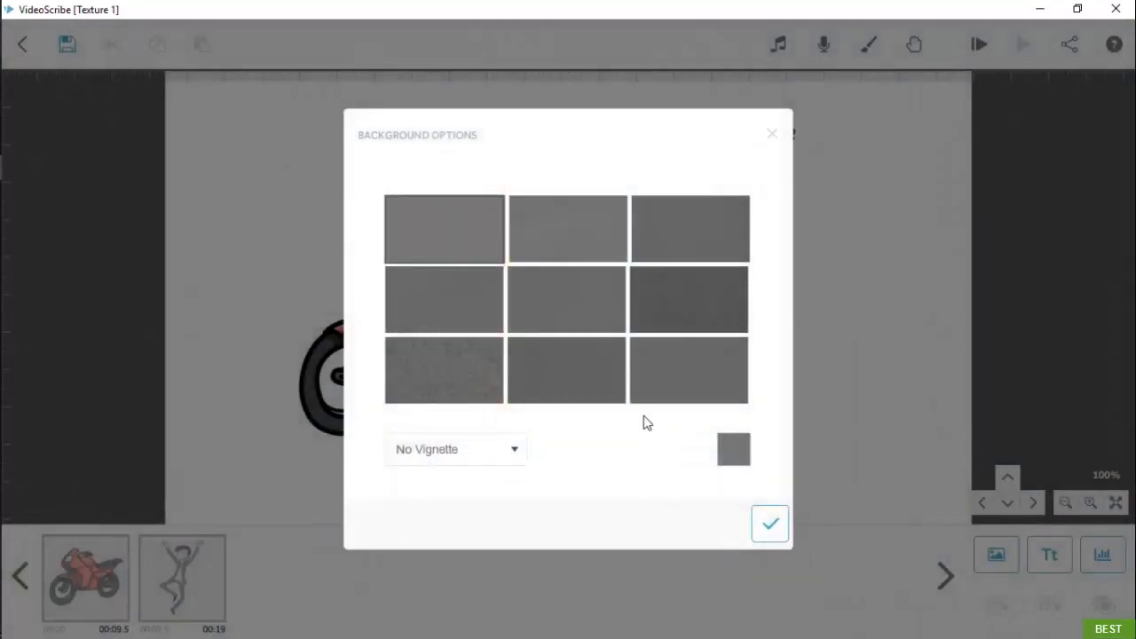
click(669, 315)
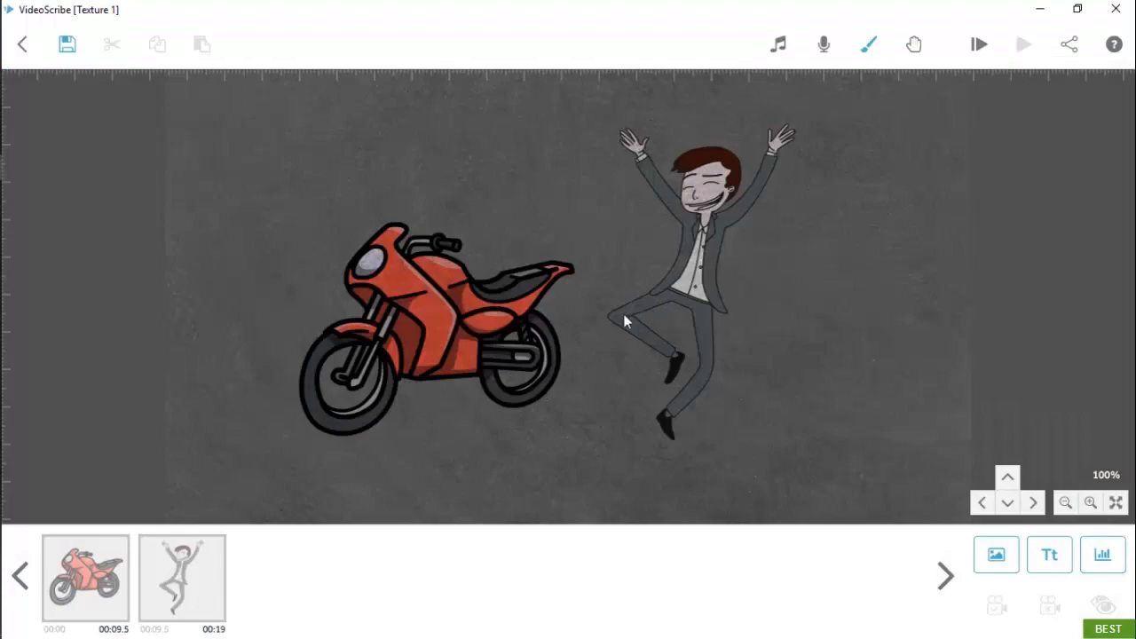
Delete the motorcycle and jumping man images from the scribe.
click(98, 608)
shift+click(213, 599)
key(Delete)
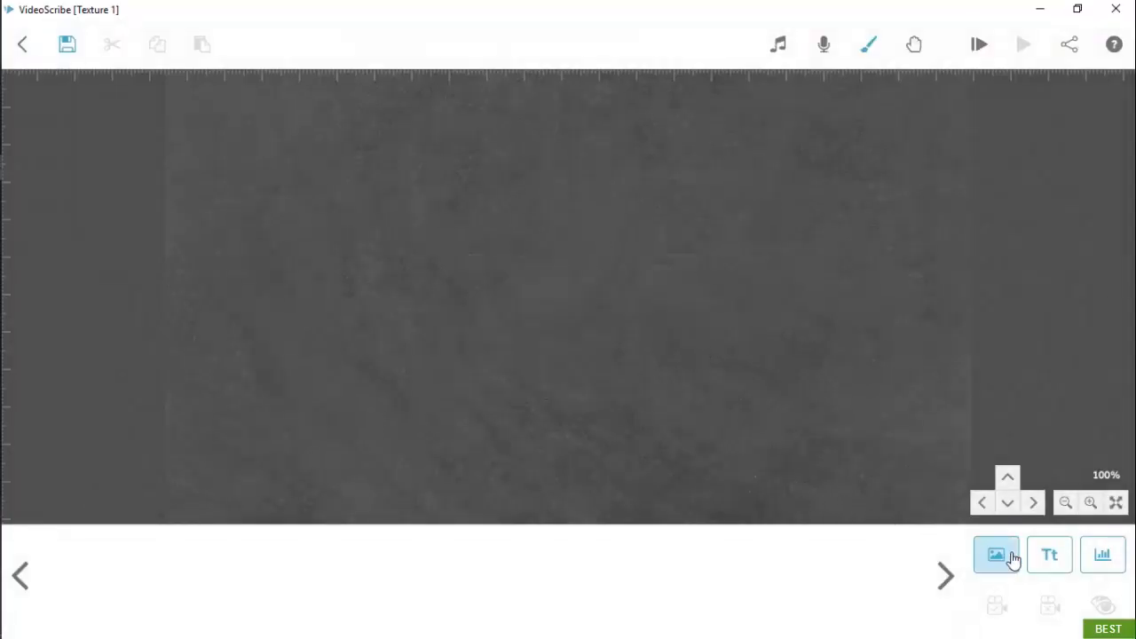
Add the text "Whiteboard animation" in white, using the Basic font.
click(1051, 558)
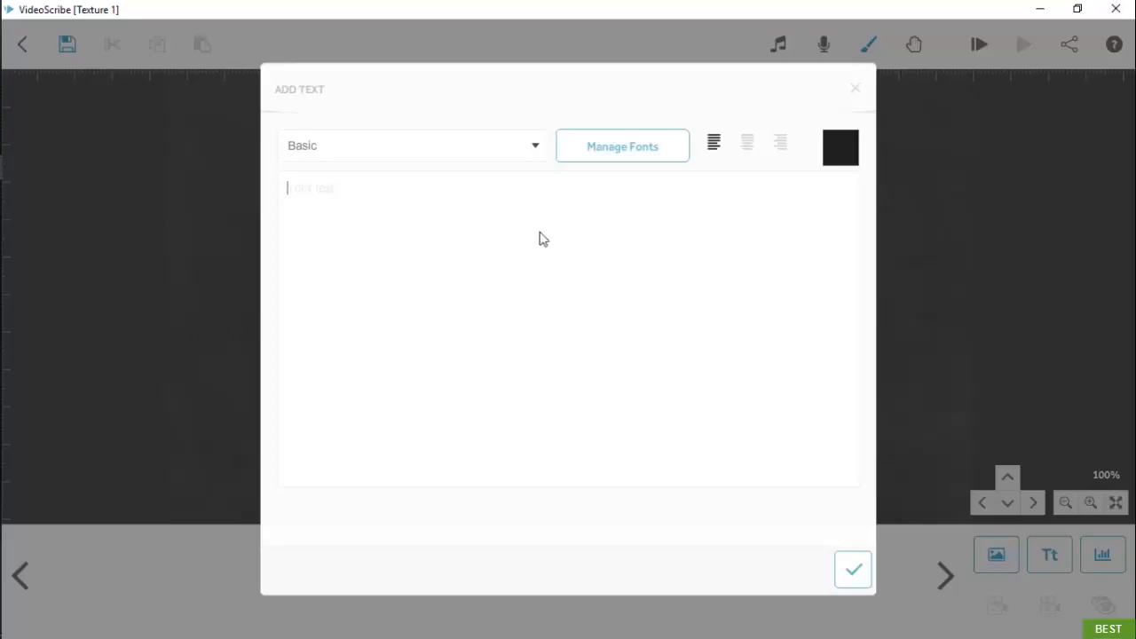
text(Whiteboaed animation)
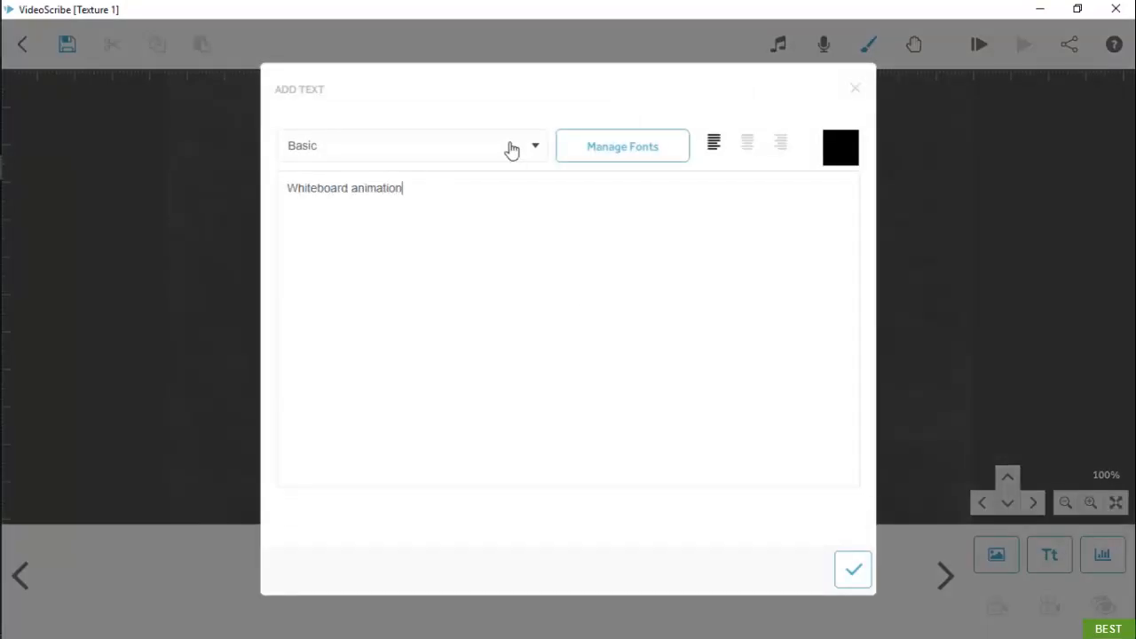
click(830, 148)
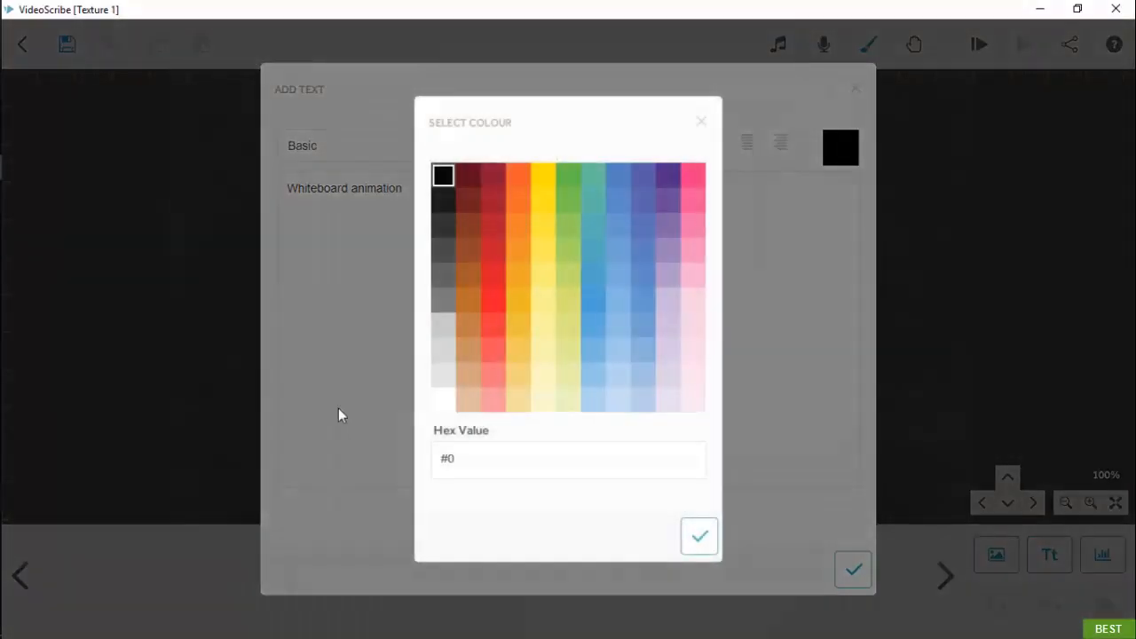
click(450, 401)
click(715, 548)
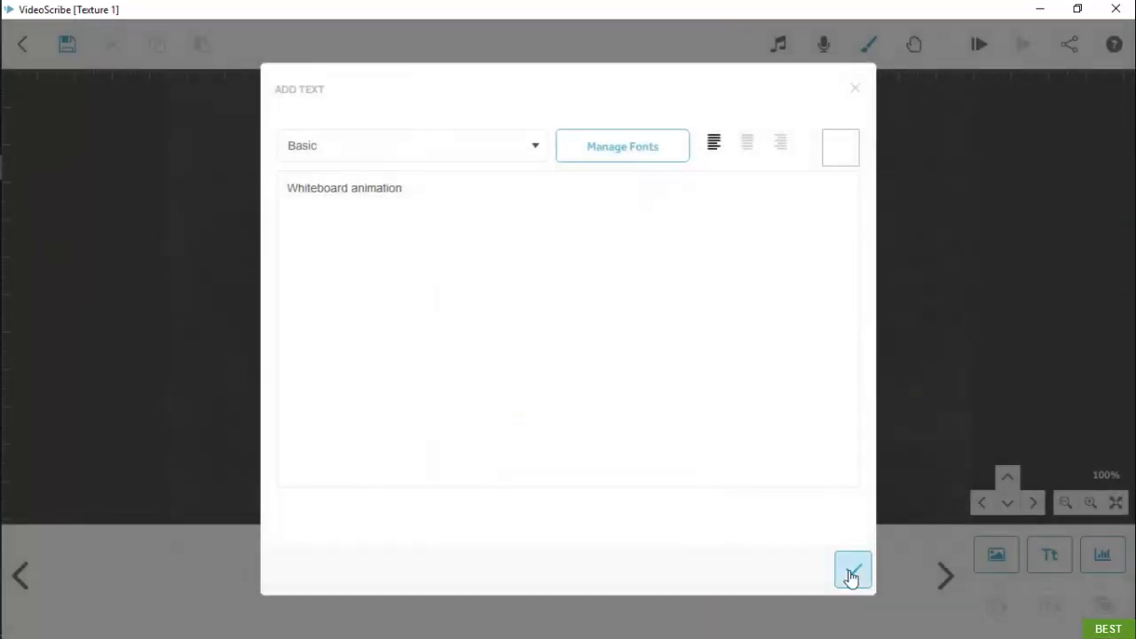
click(851, 572)
Move the text towards the right half of the canvas, enlarge it slightly, and deselect it.
drag(643, 298, 787, 295)
drag(558, 311, 512, 312)
click(636, 340)
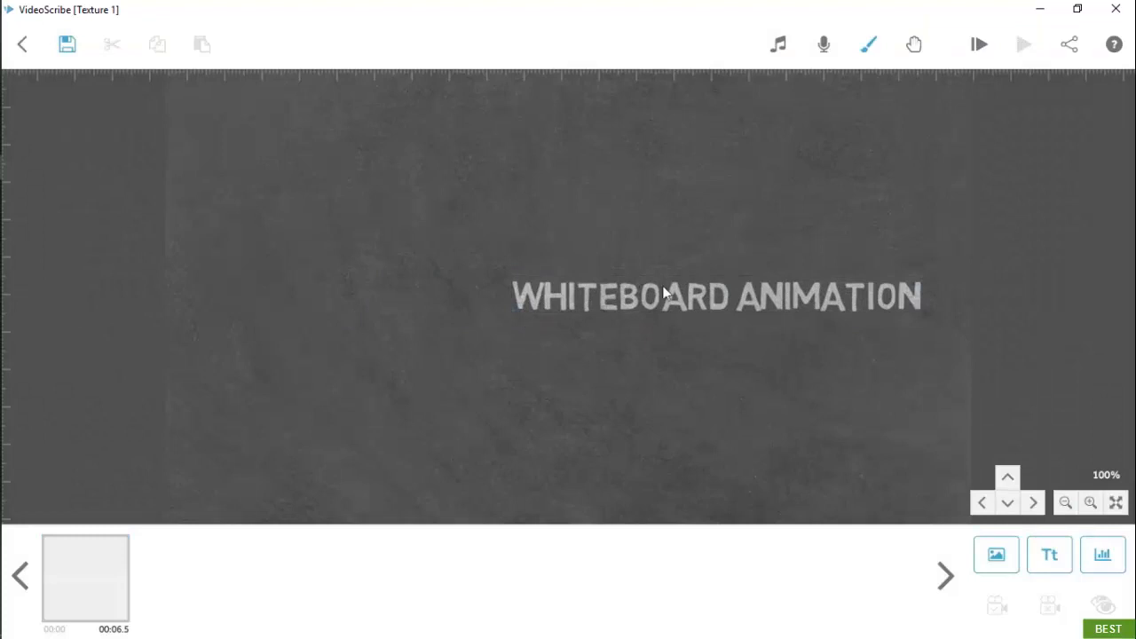
Set the scribe's drawing hand to the first hand holding white chalk and preview the scribe.
click(913, 45)
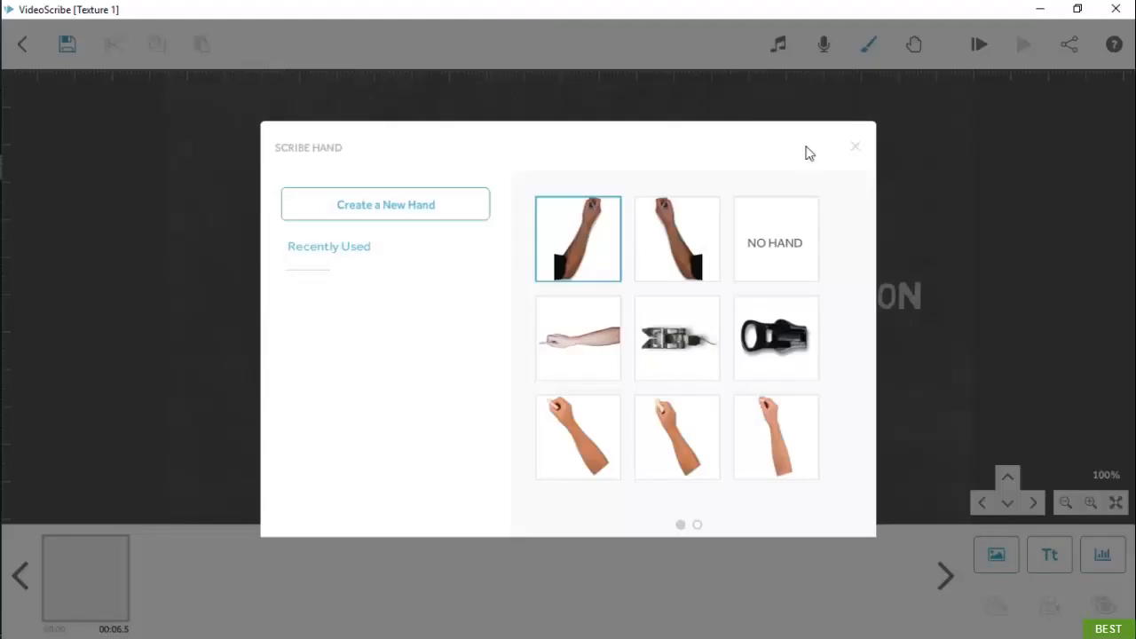
click(563, 449)
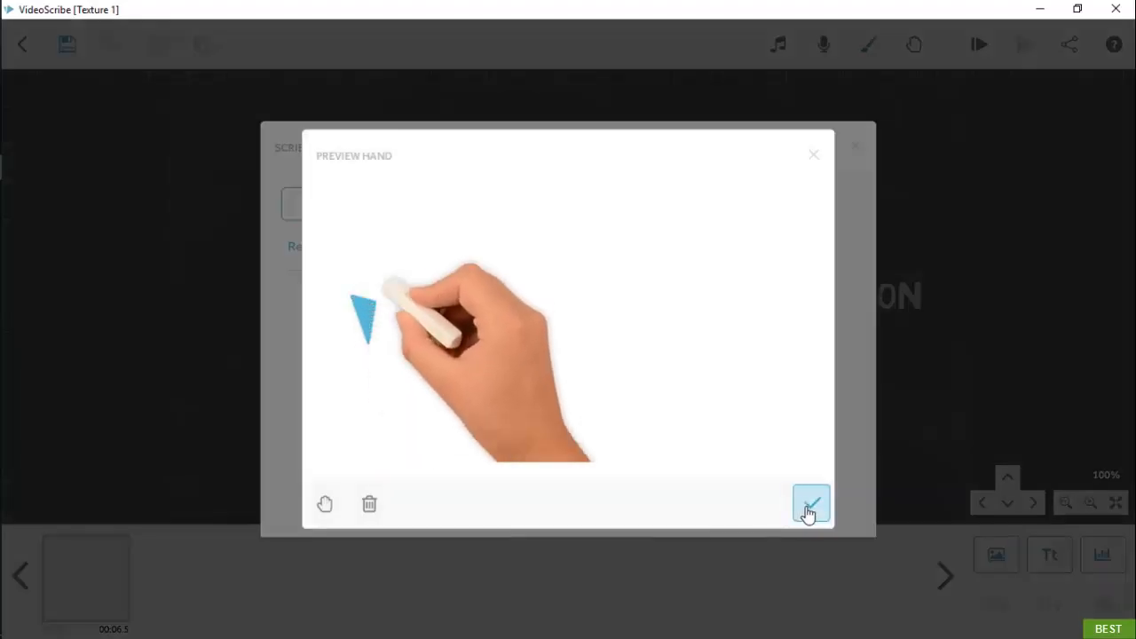
click(811, 506)
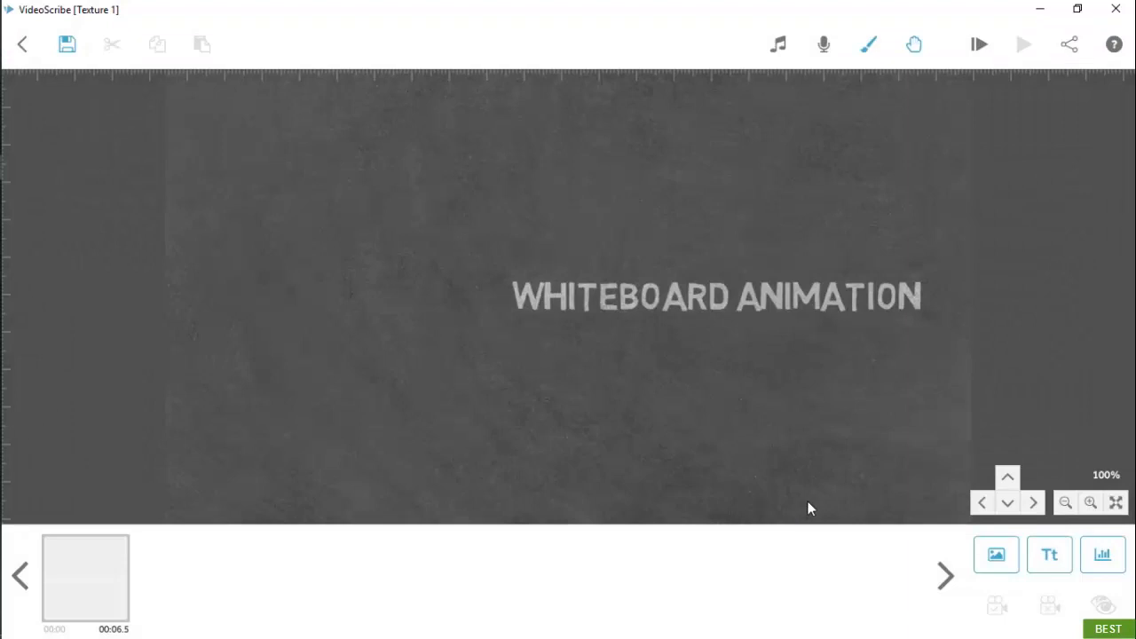
click(979, 45)
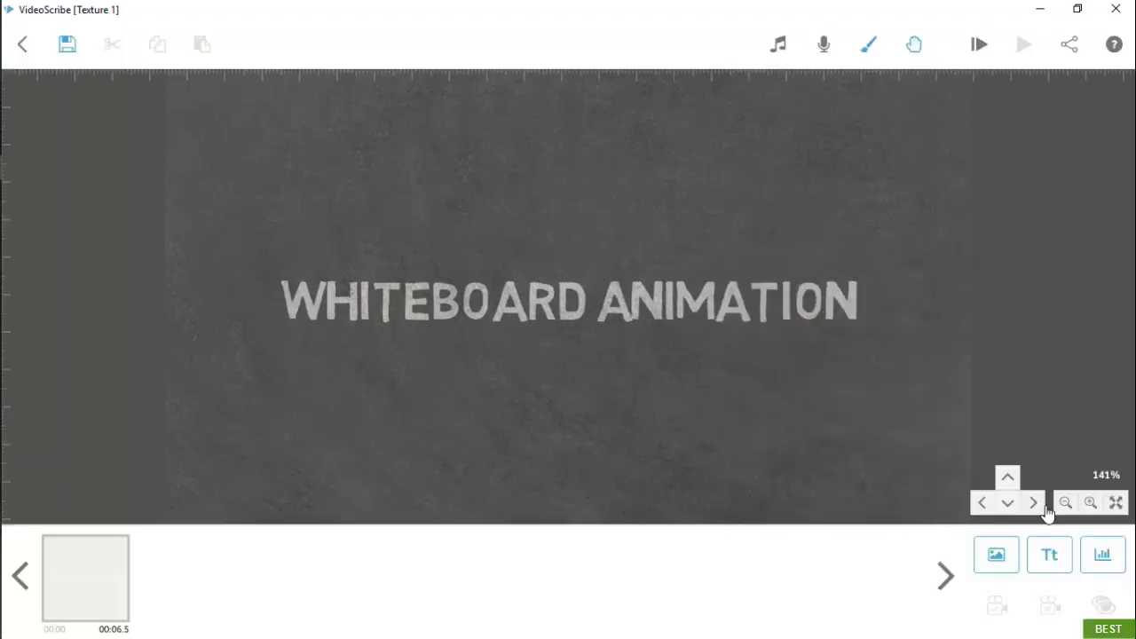
Search the image library for "Stickman", add the walking stick figure with a raised arm, and place it beside the "Whiteboard animation" text.
click(1065, 502)
click(723, 287)
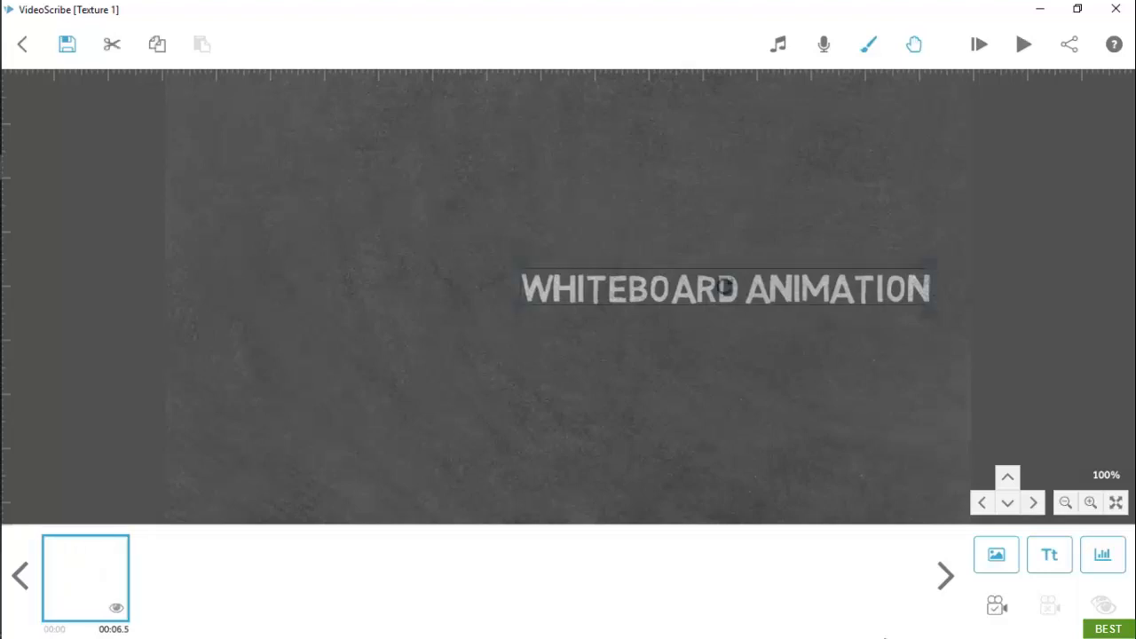
click(873, 459)
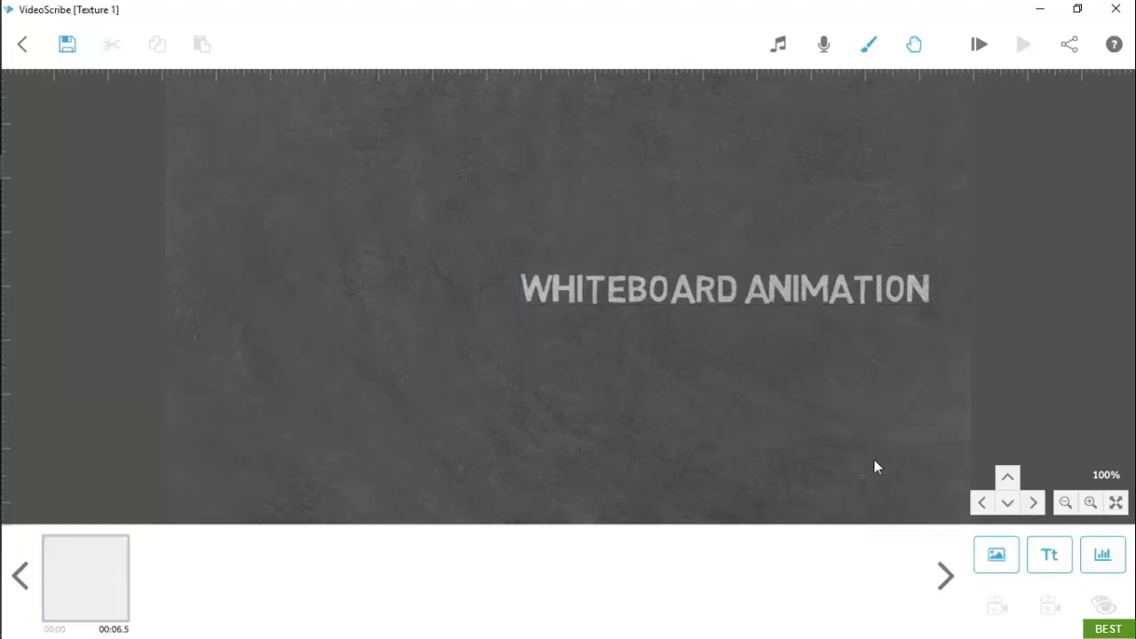
click(995, 557)
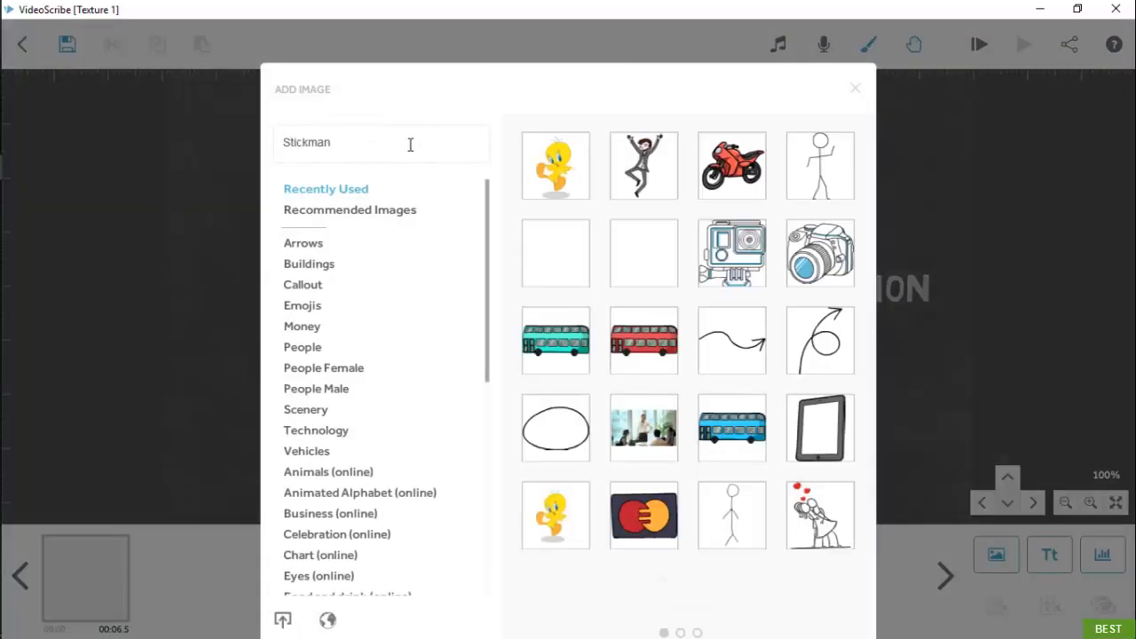
key(Return)
click(728, 254)
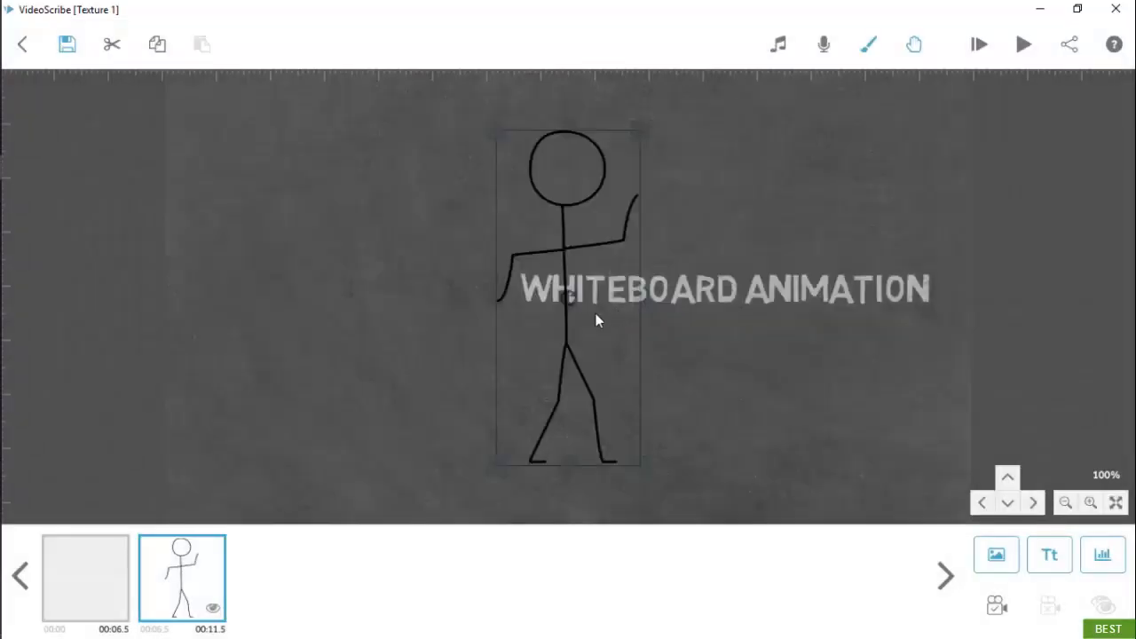
drag(585, 357, 427, 348)
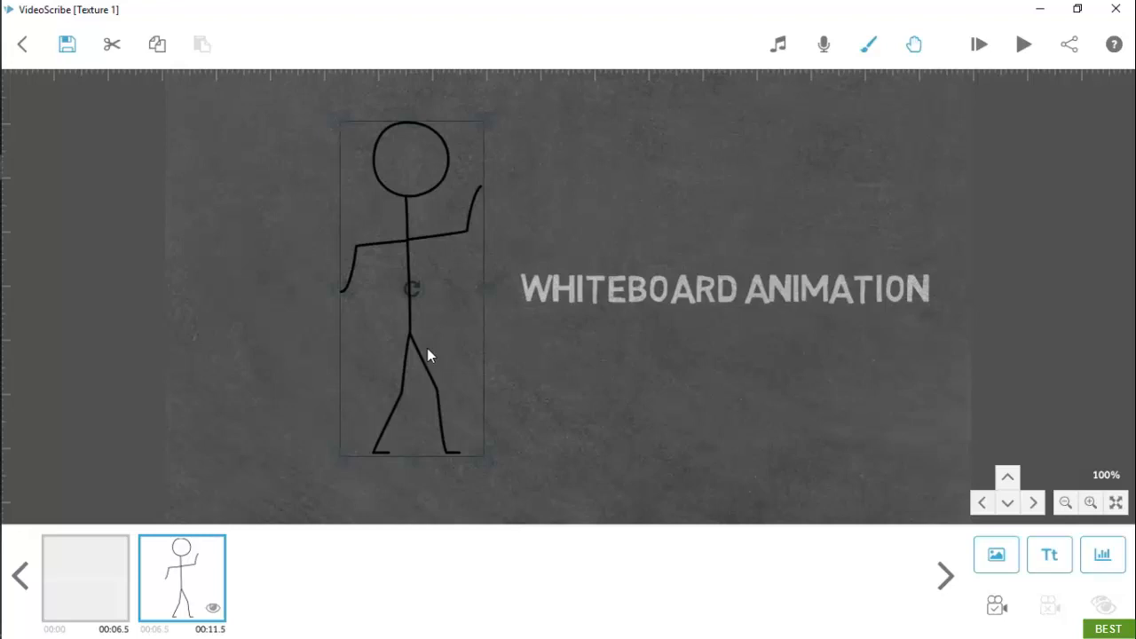
Set the stick figure's colour mode to Outline in white (#ffffff) and preview the scribe.
double_click(427, 348)
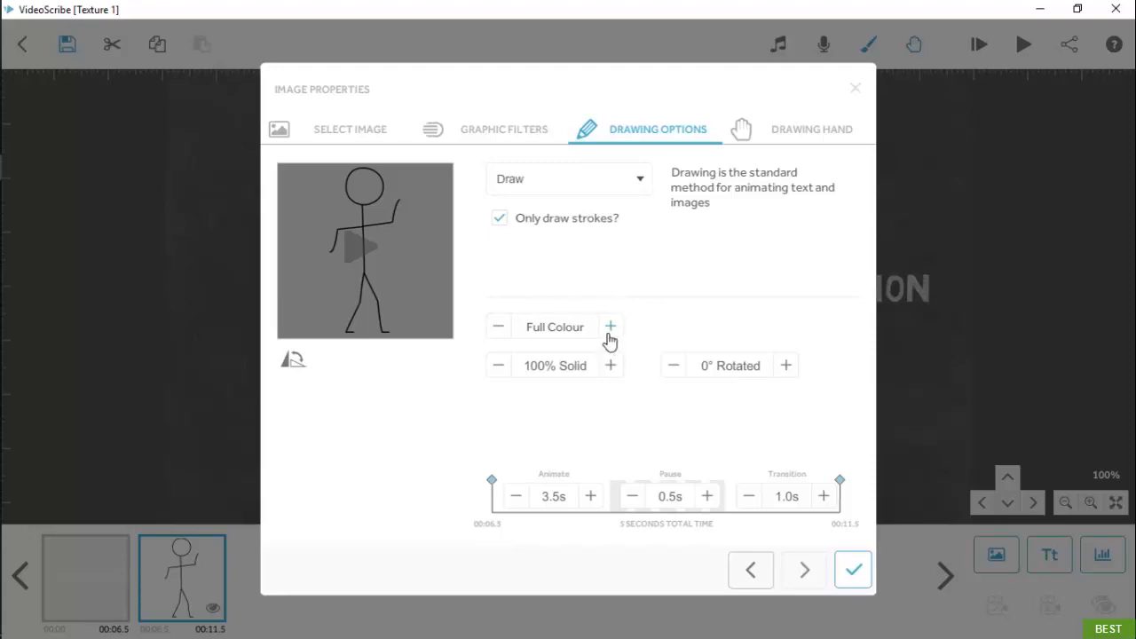
click(610, 328)
click(610, 329)
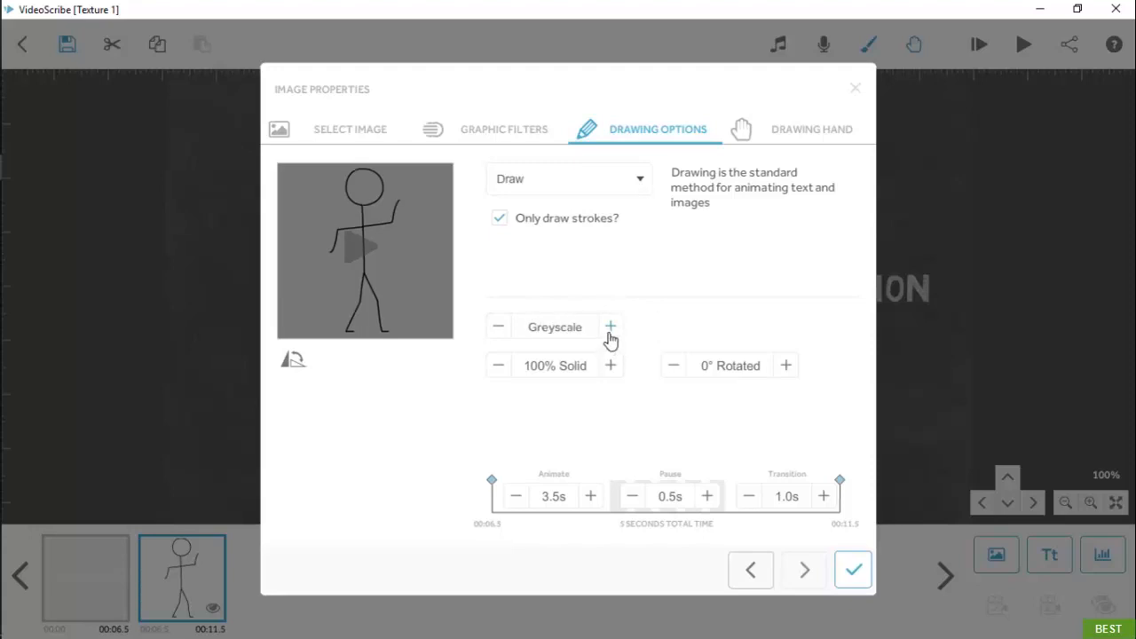
click(610, 329)
click(610, 328)
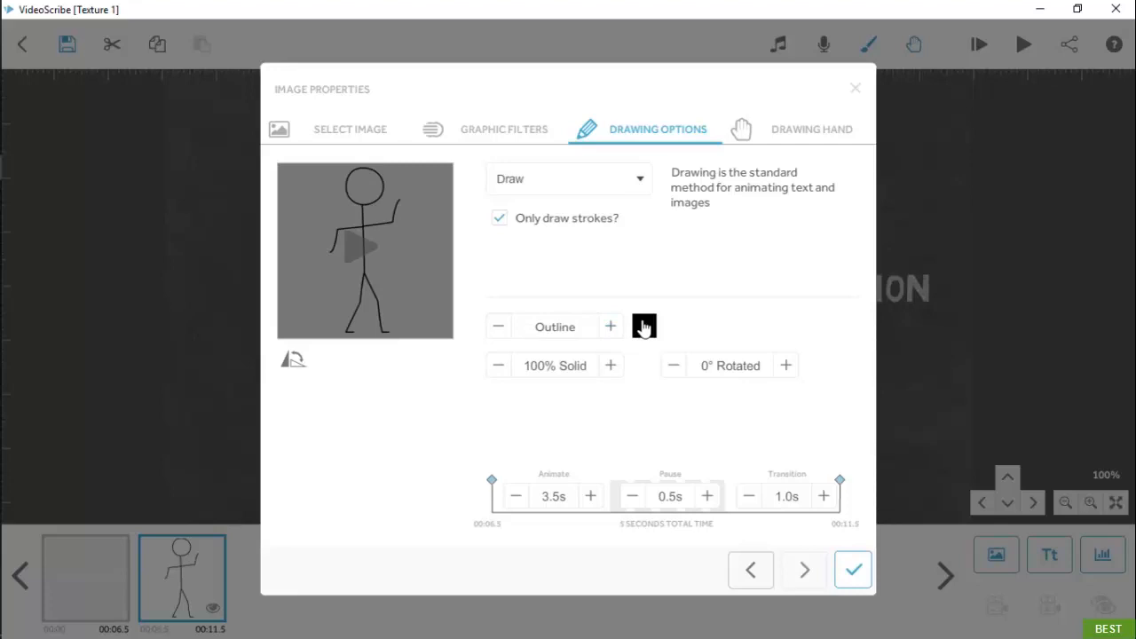
click(644, 326)
click(443, 401)
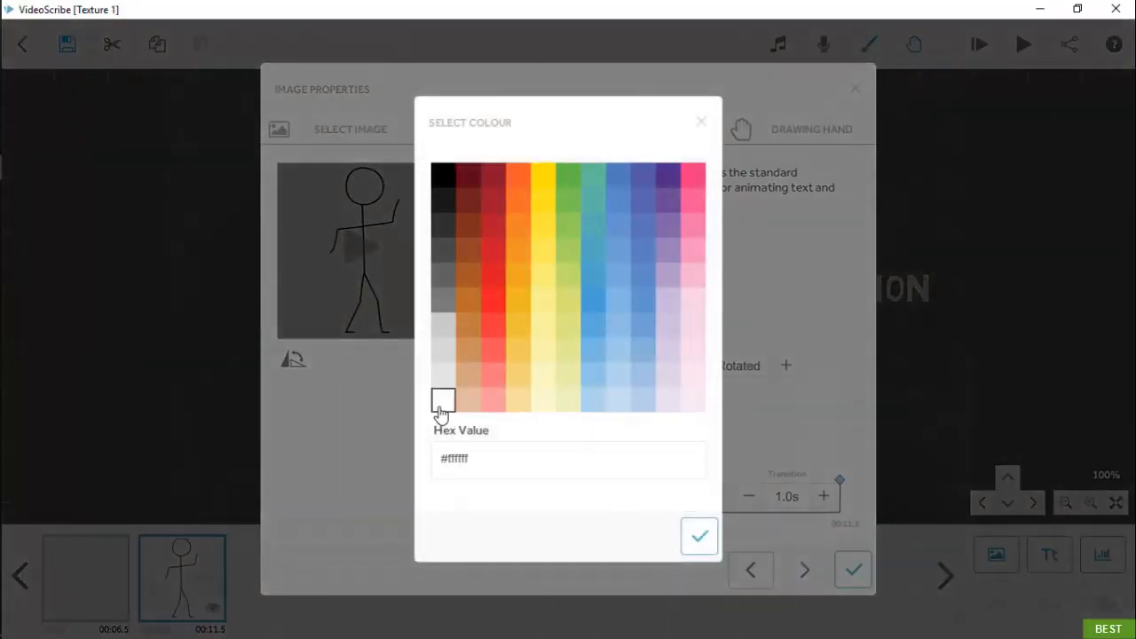
click(701, 546)
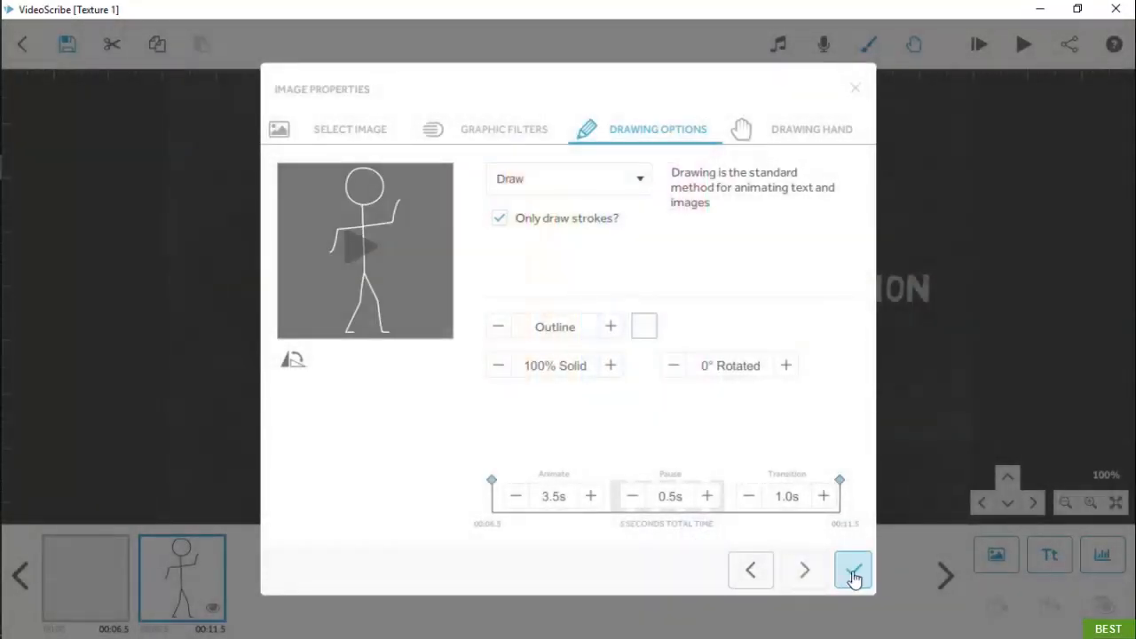
click(853, 573)
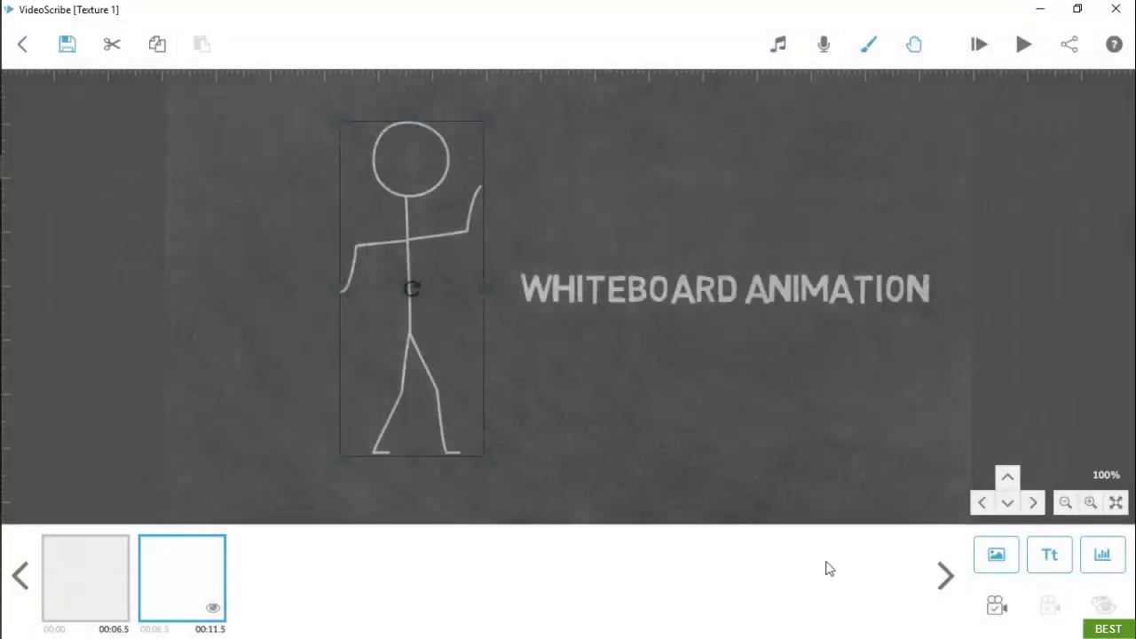
click(978, 44)
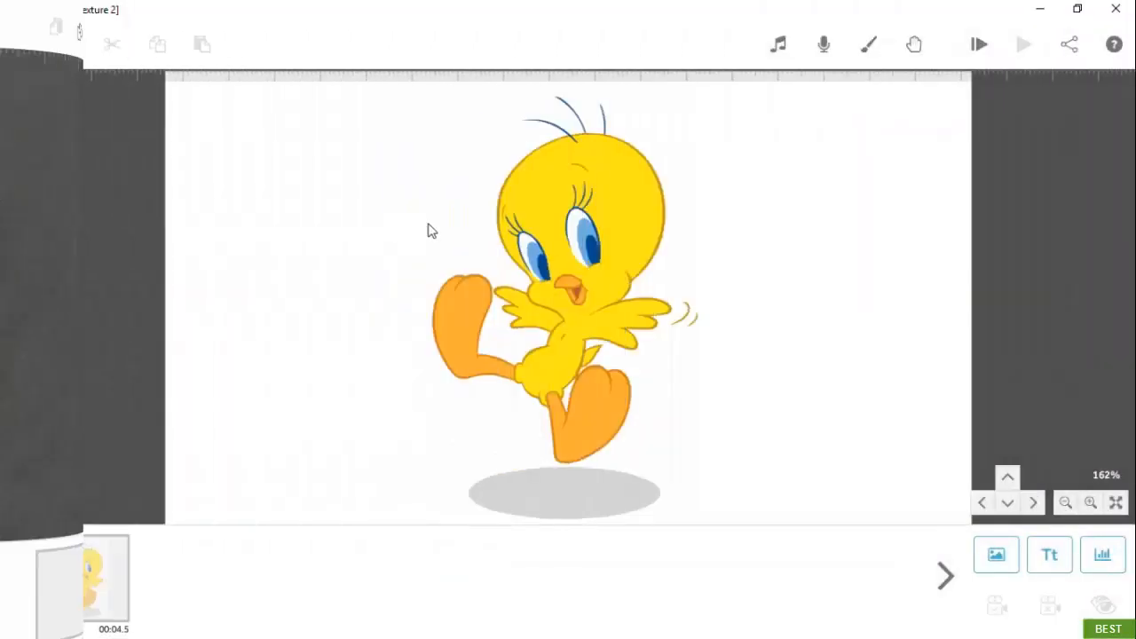
Apply a Soft Vignette to the background of the Texture 2 scribe.
click(866, 46)
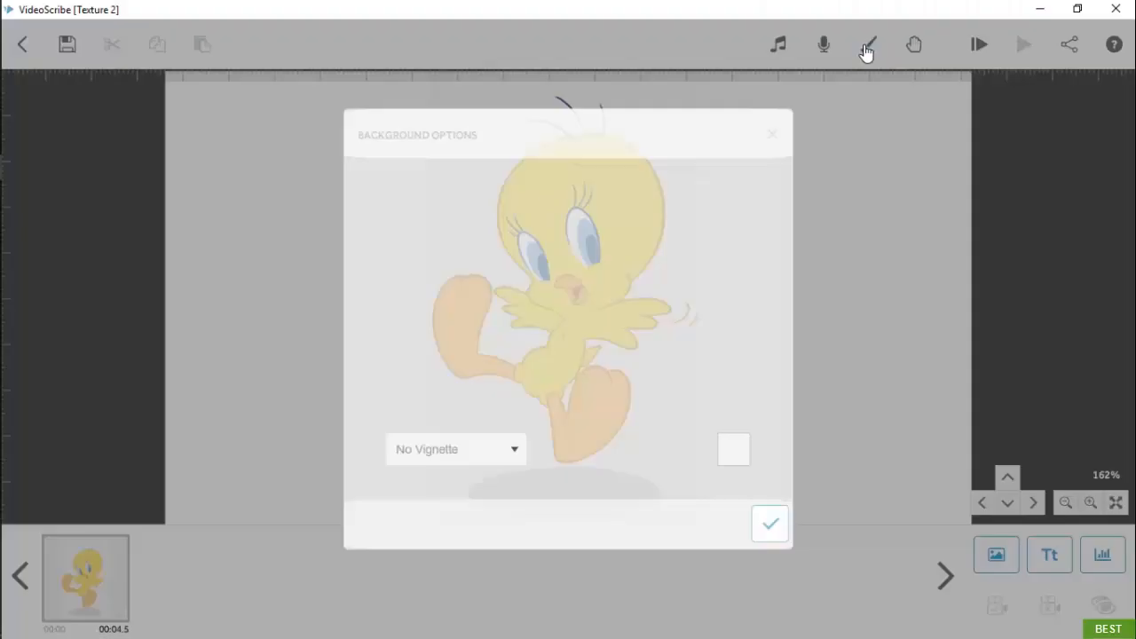
click(508, 459)
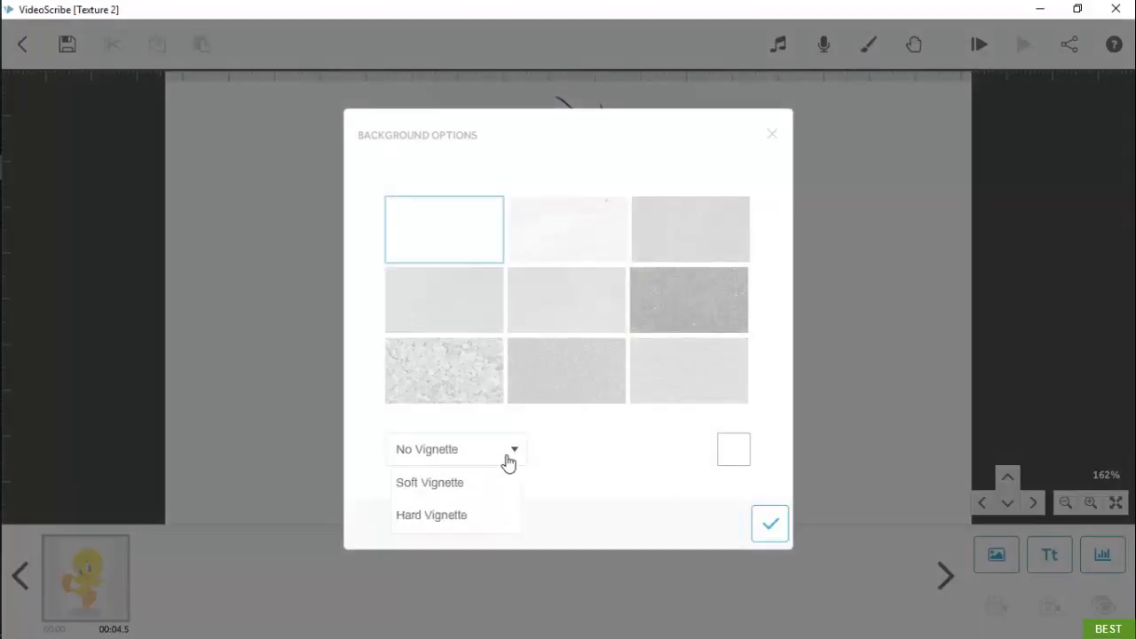
click(474, 496)
click(769, 524)
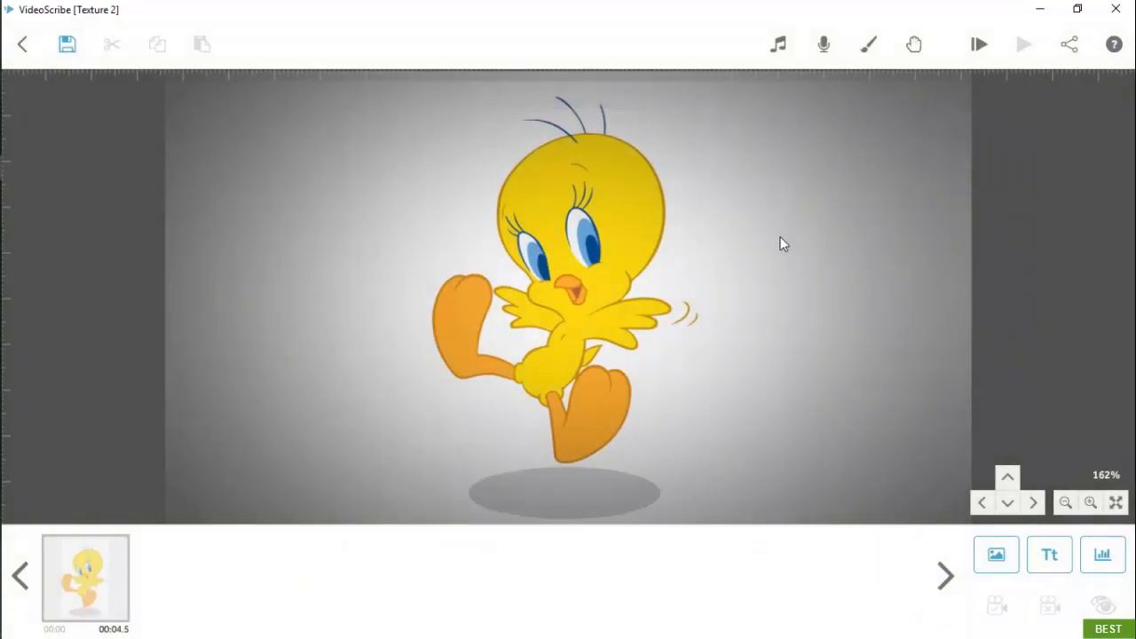
Set the background vignette to Hard Vignette and preview the scribe.
click(869, 46)
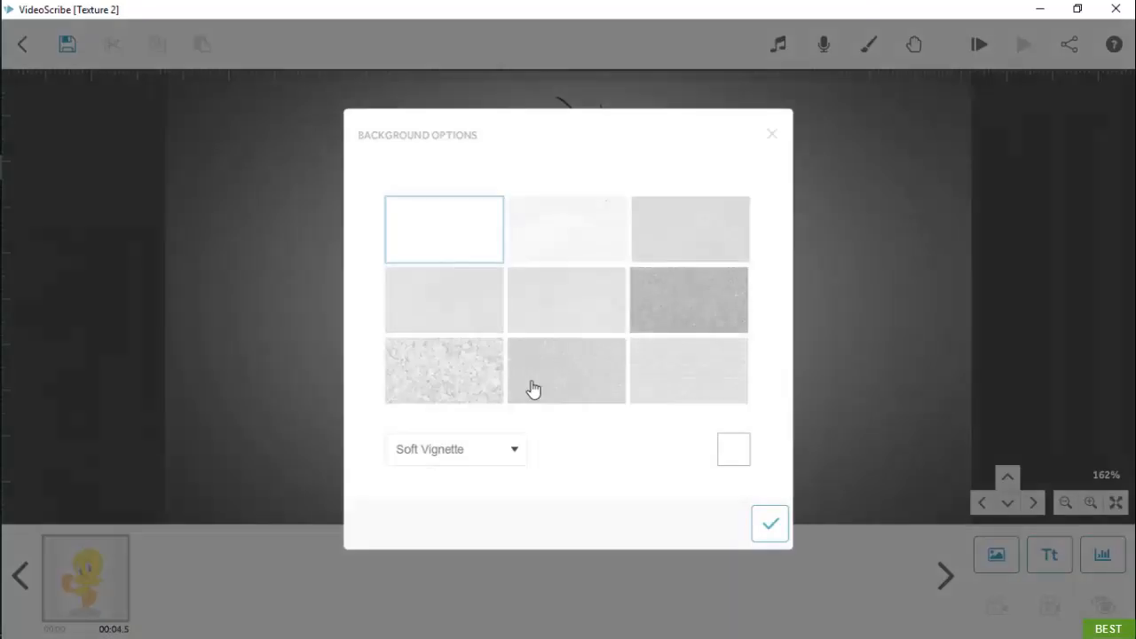
click(489, 450)
click(466, 515)
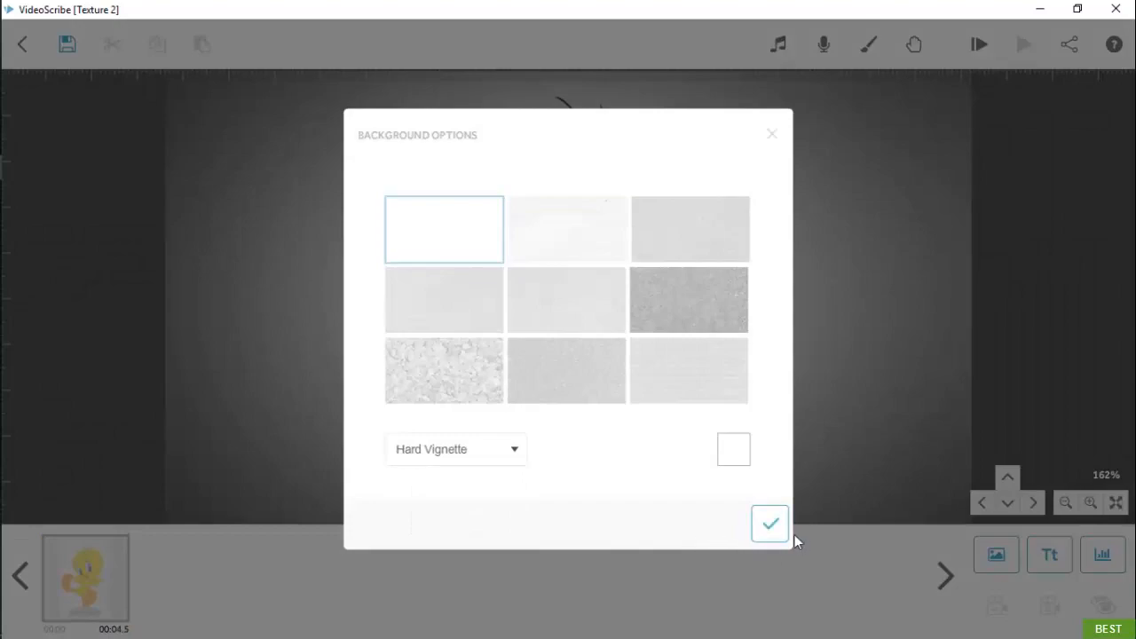
click(762, 531)
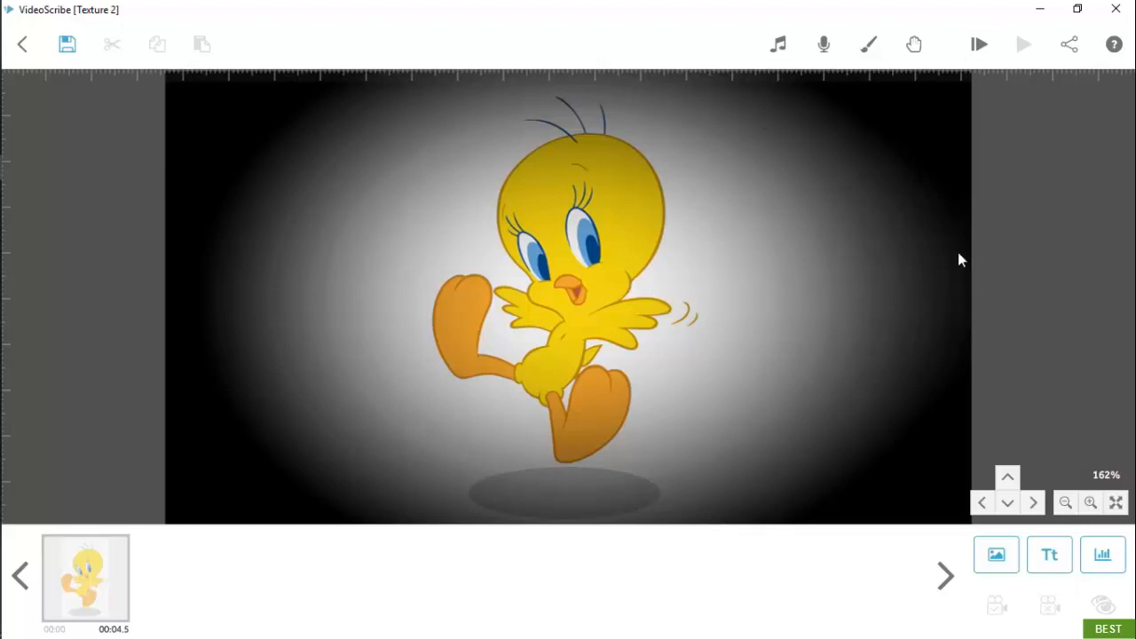
click(978, 50)
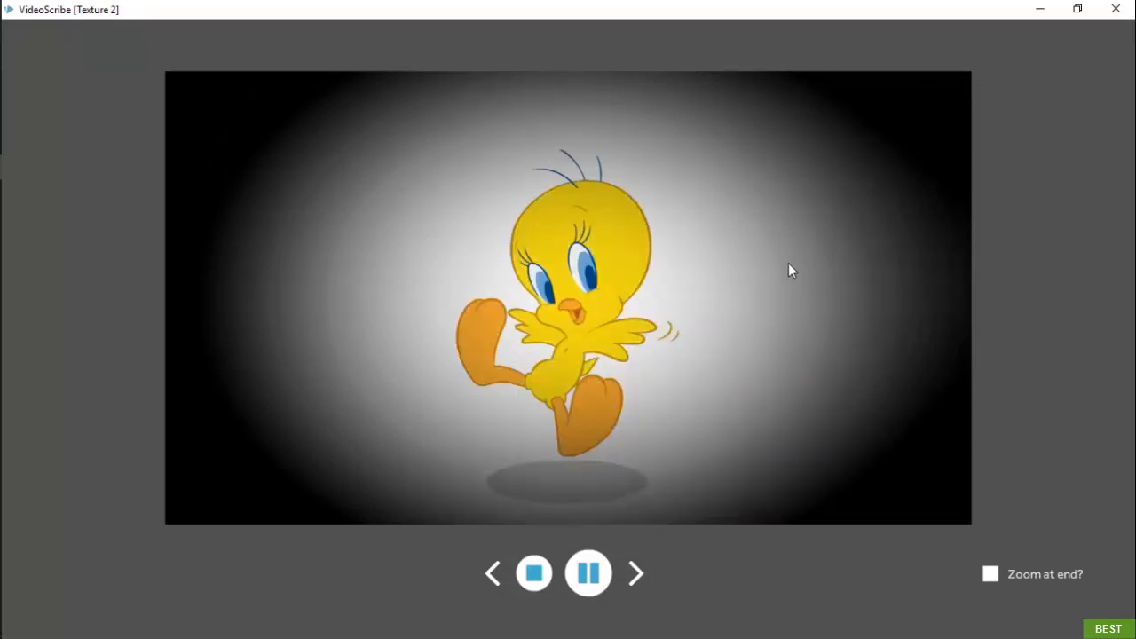
Move the yellow bird image into the vignette's dark upper-left area of the canvas, and return it to the centre.
click(598, 332)
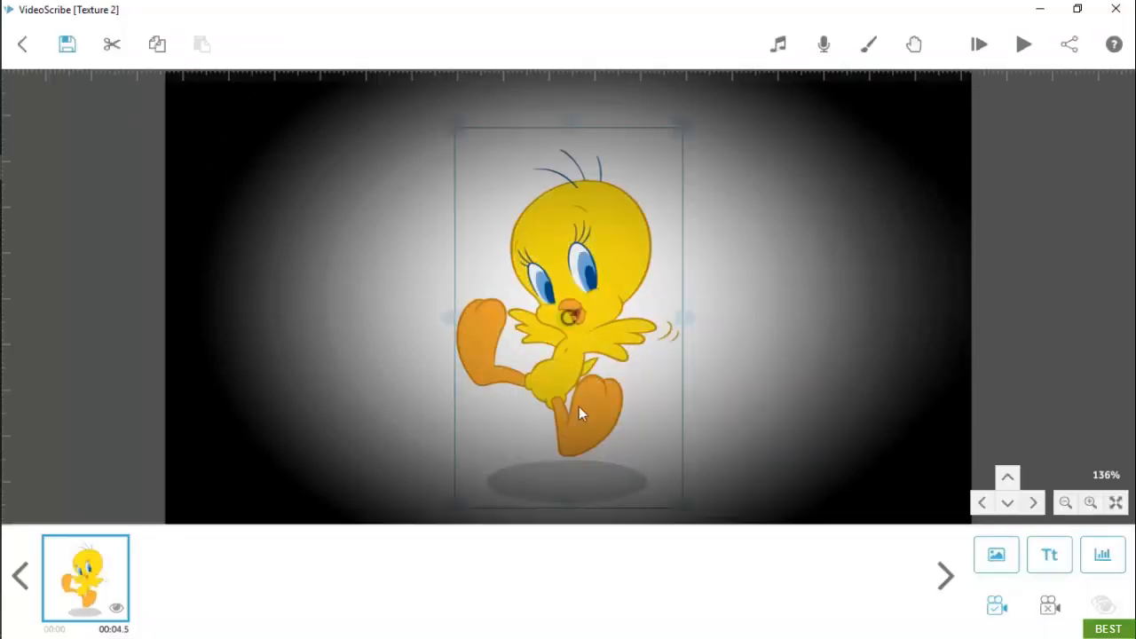
drag(578, 408, 252, 288)
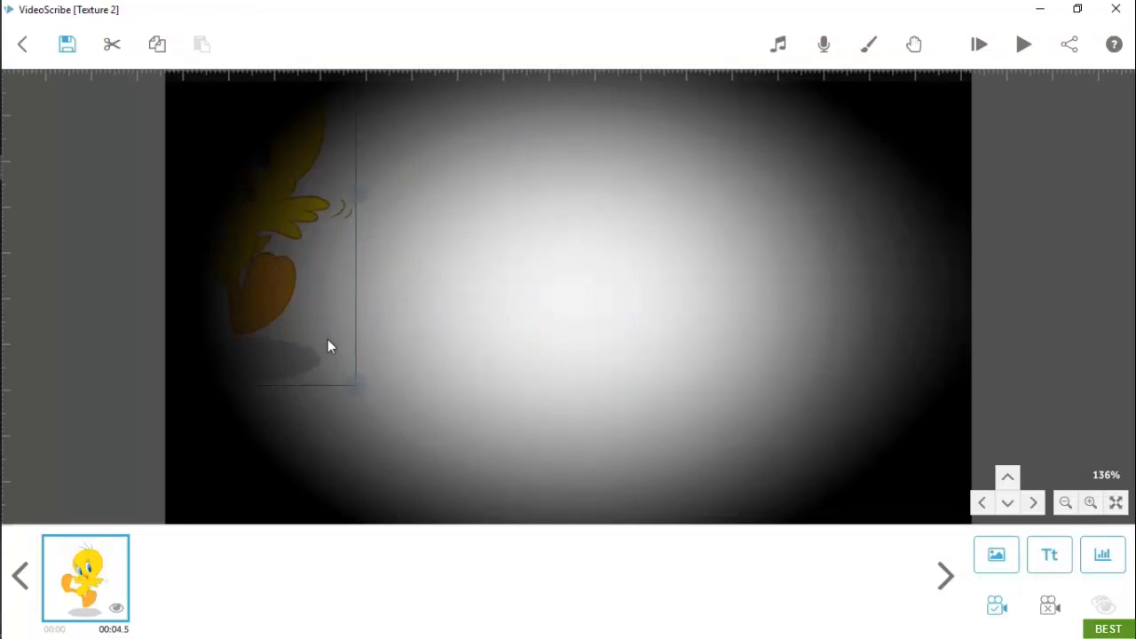
drag(255, 302, 583, 383)
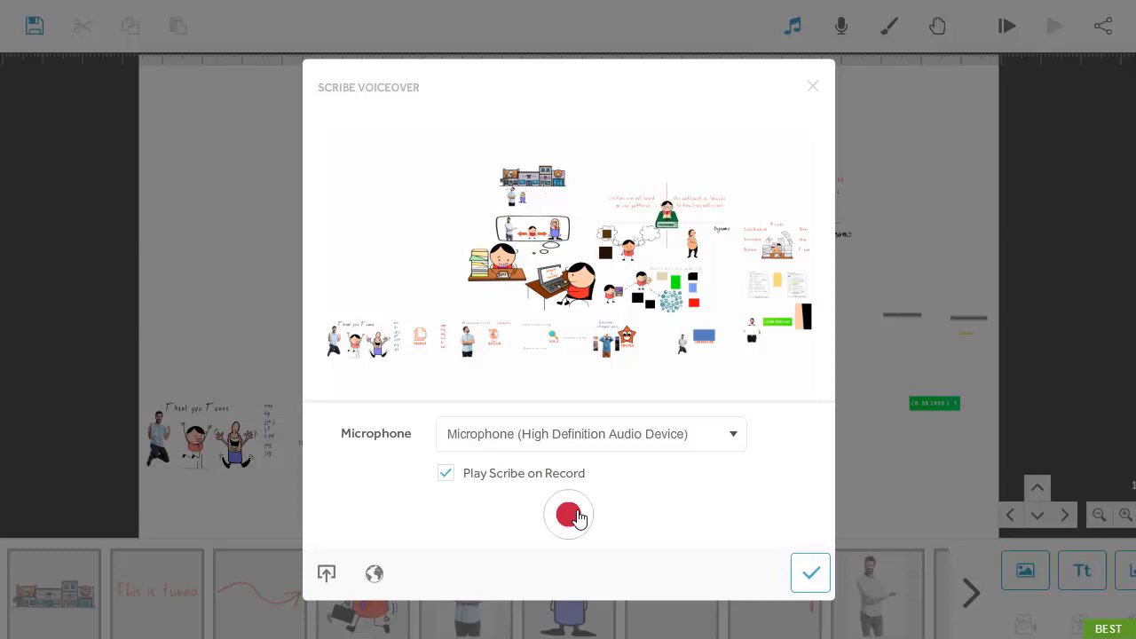
Record a voiceover for the VB scribe while the scribe plays, accept the recording, and preview the result.
click(576, 517)
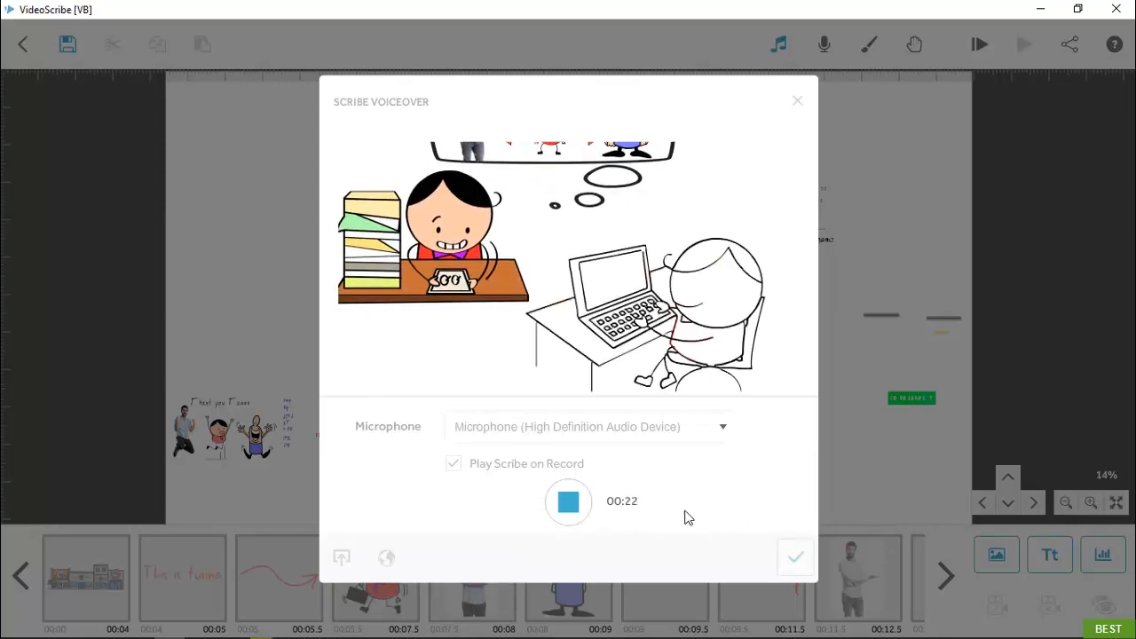
click(569, 502)
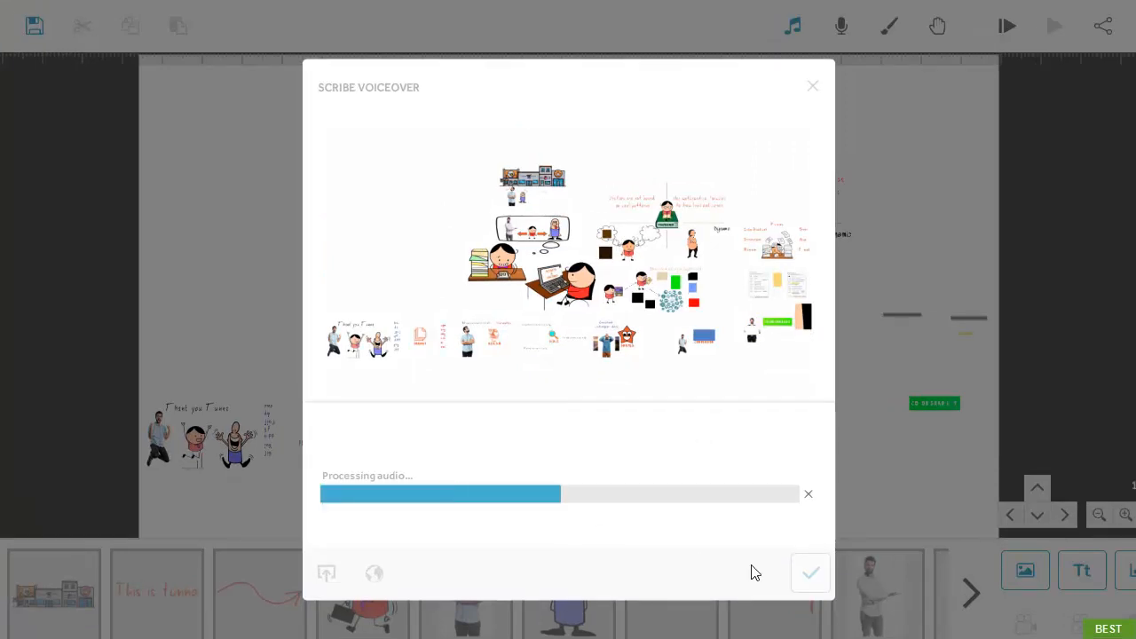
click(808, 574)
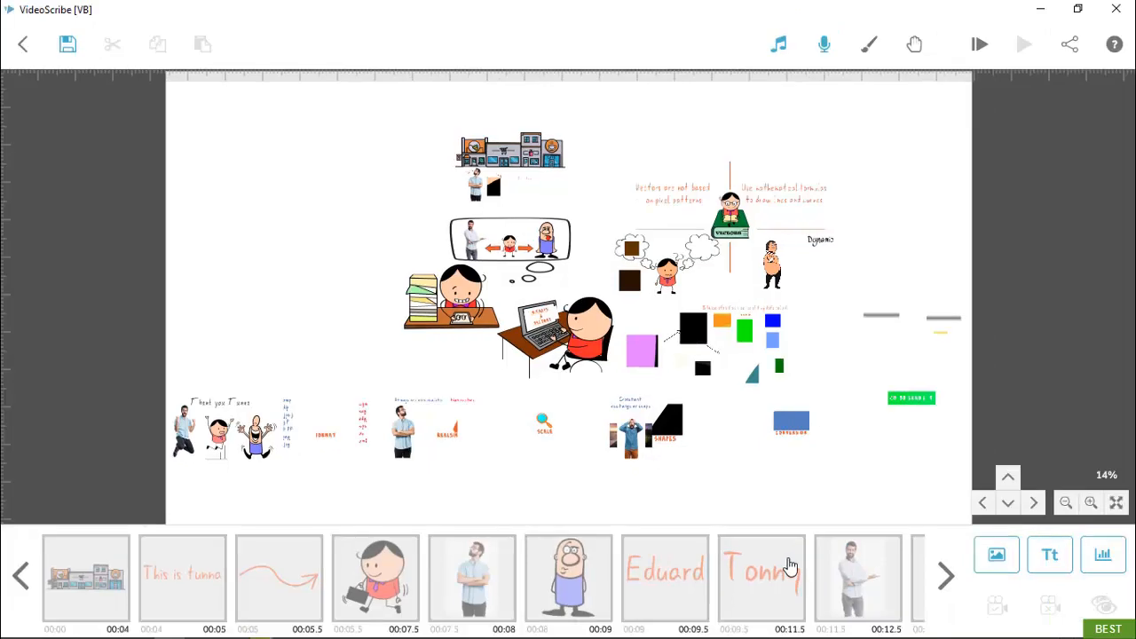
click(976, 56)
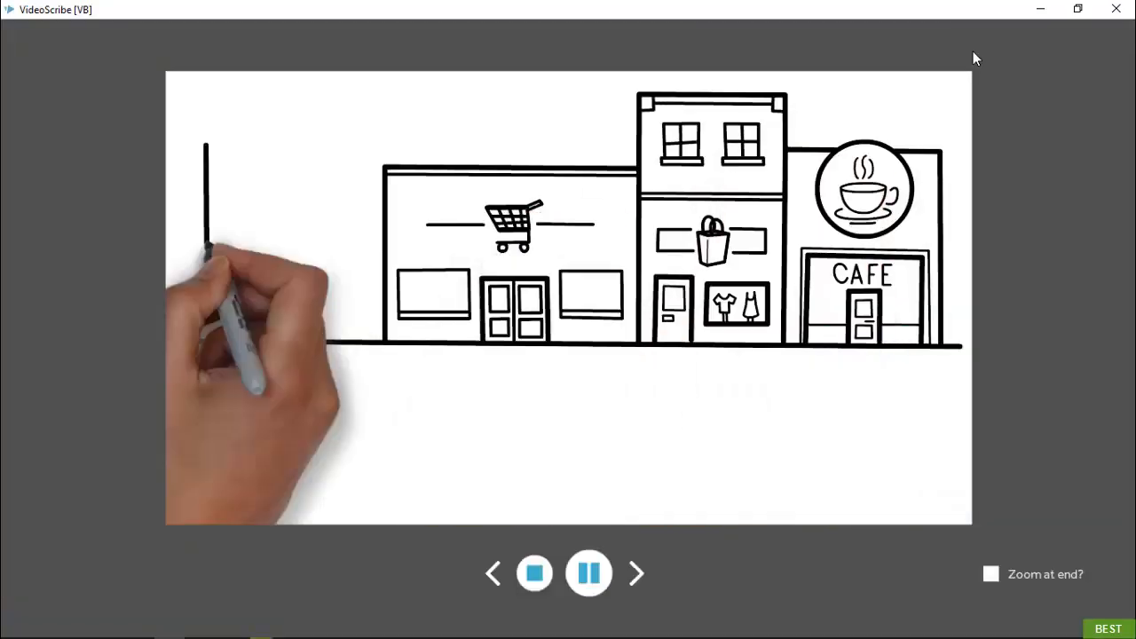
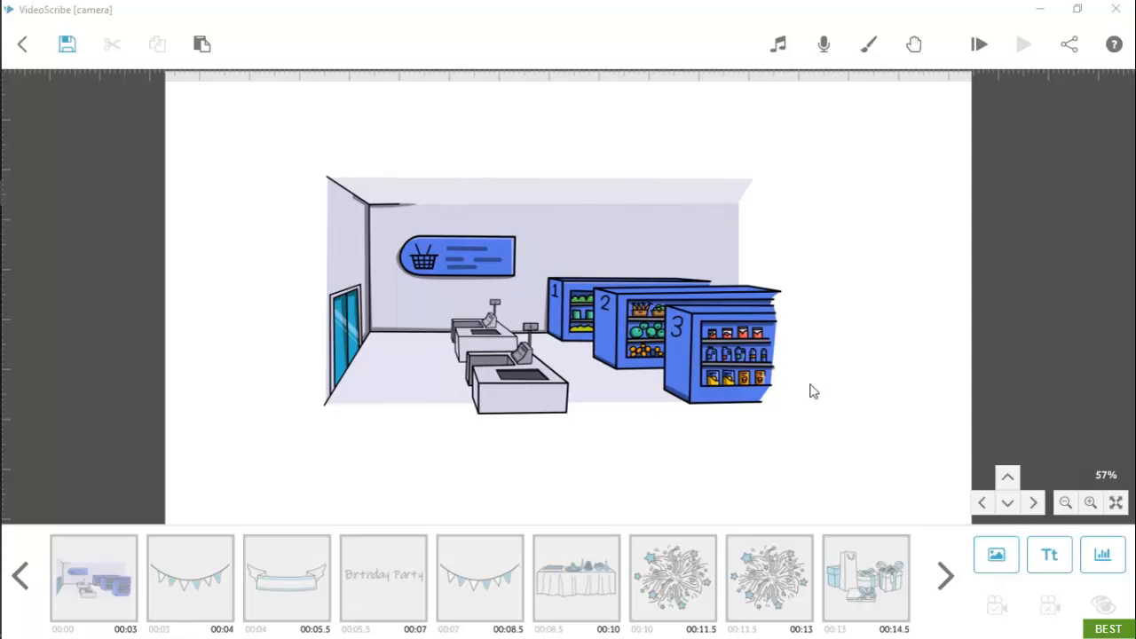
Set the supermarket image's camera to a 100% view that fills the canvas with the shop interior.
click(1090, 502)
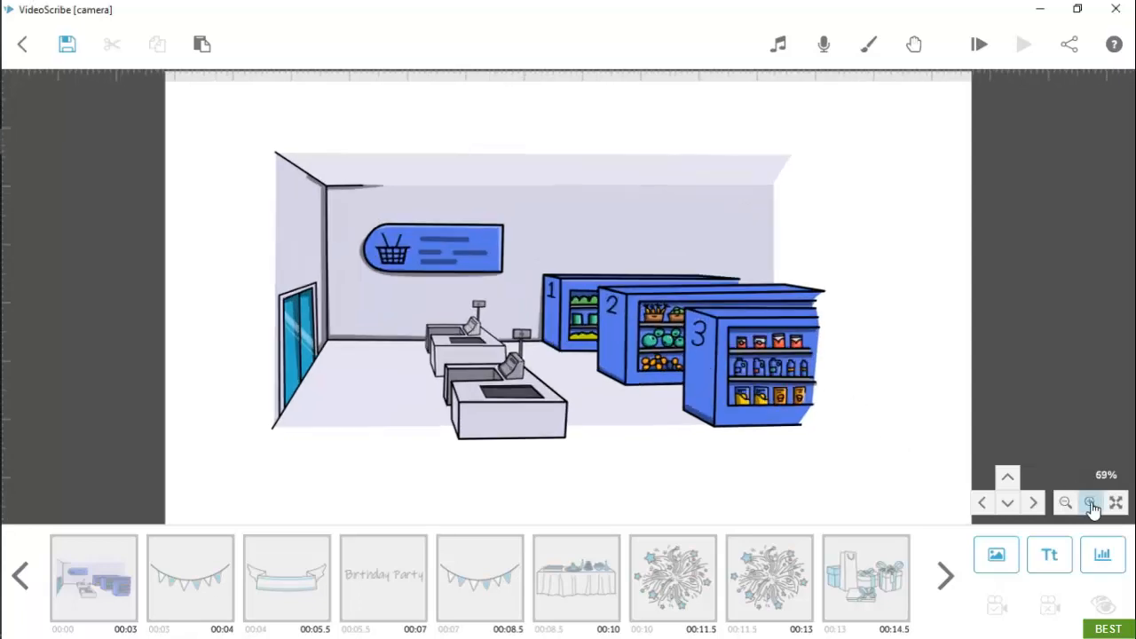
drag(756, 492, 806, 507)
click(1084, 503)
click(1066, 503)
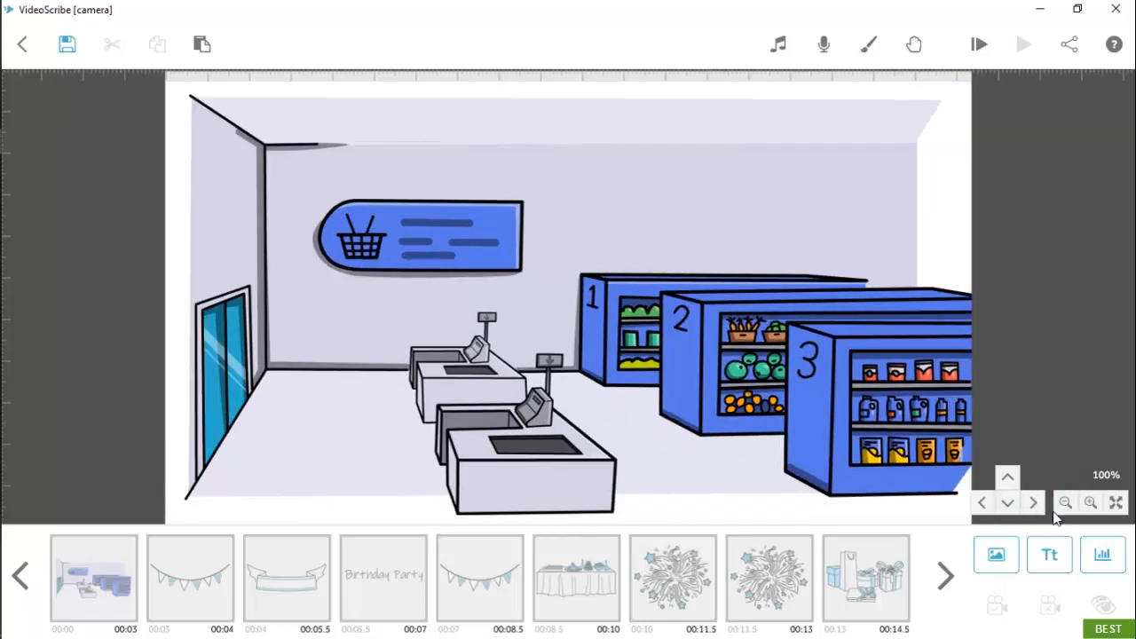
drag(887, 522, 877, 528)
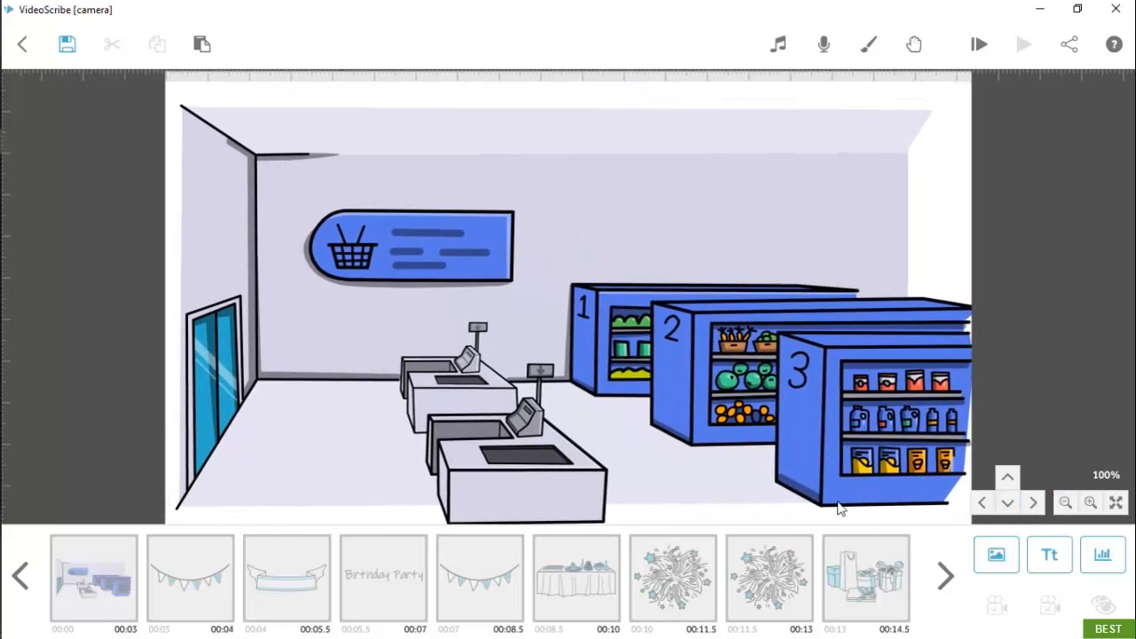
click(760, 427)
click(998, 608)
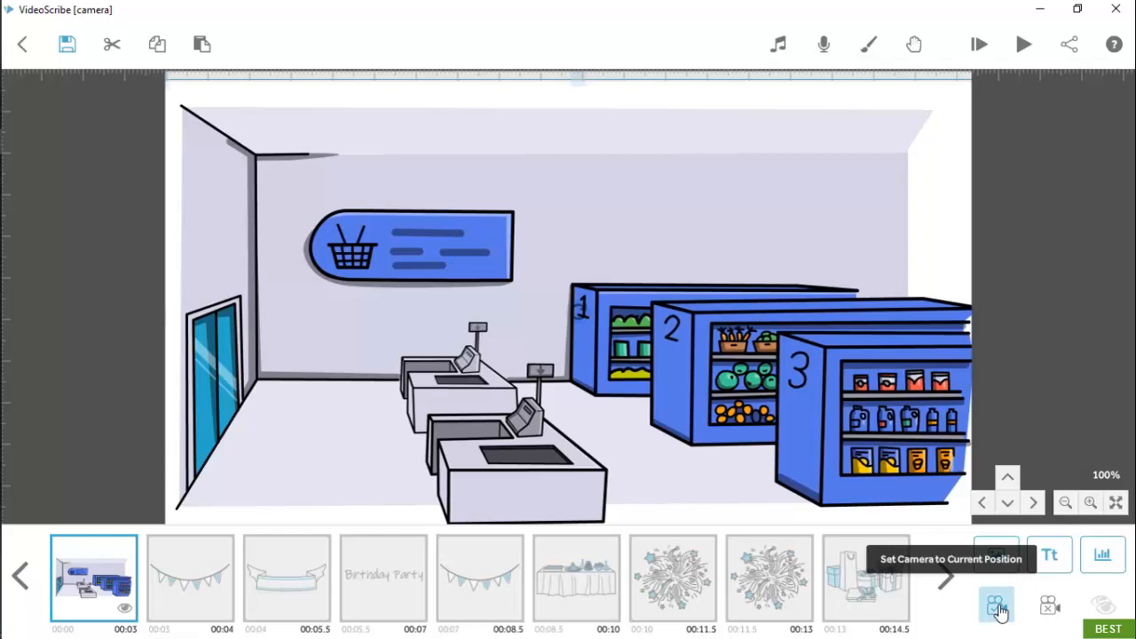
Clear the supermarket image's camera position and set it again to the current 100% view, then deselect the image.
right_click(752, 303)
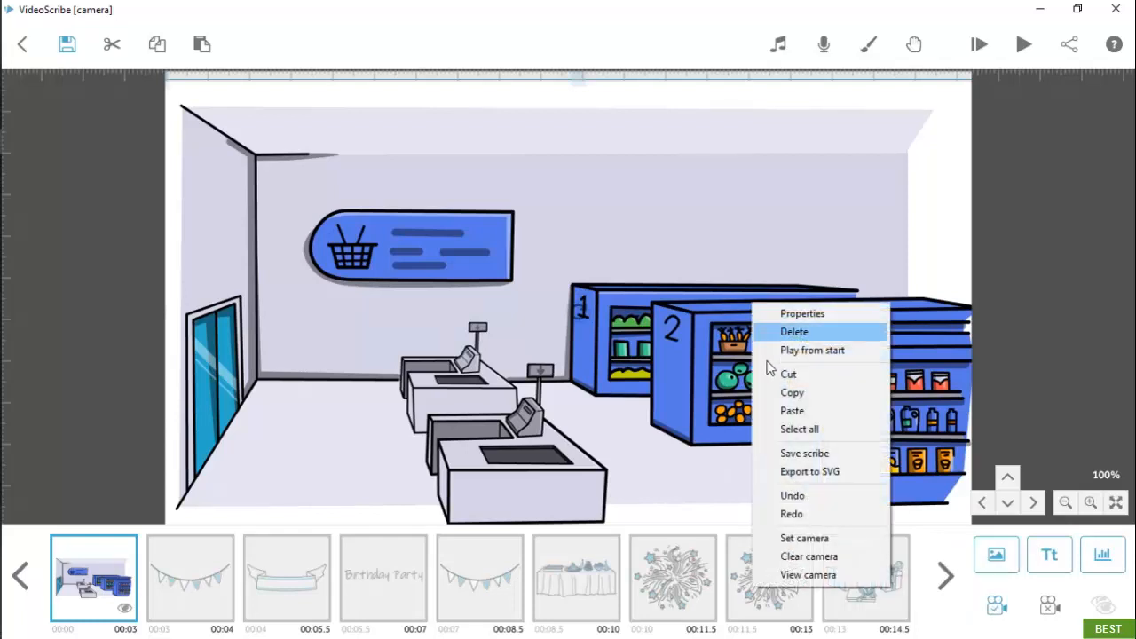
click(804, 538)
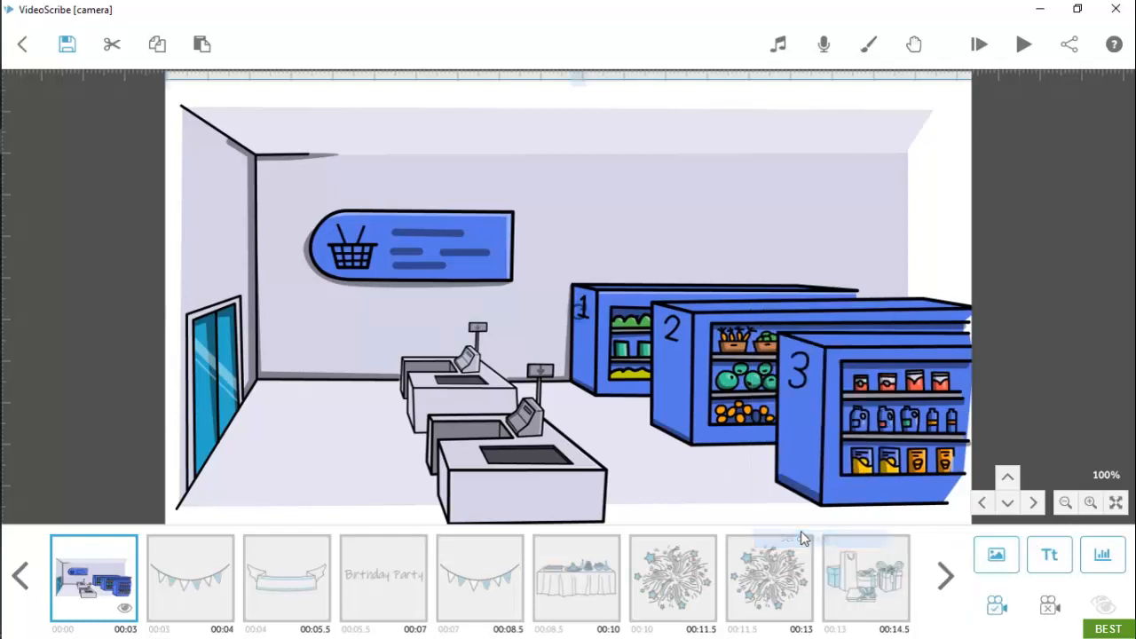
click(1045, 600)
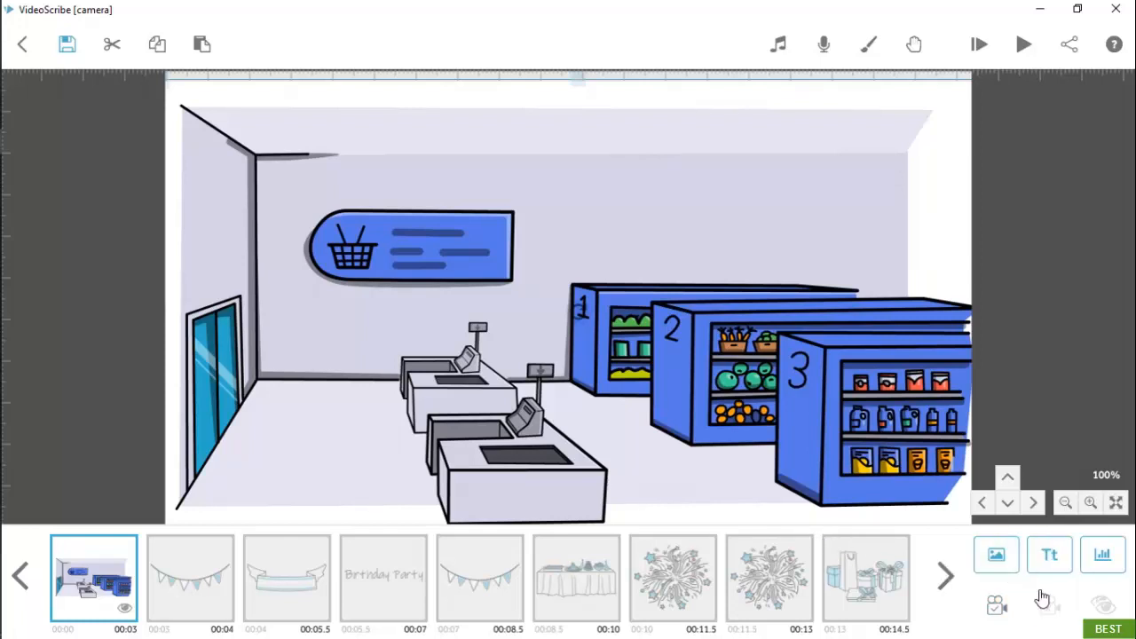
right_click(811, 338)
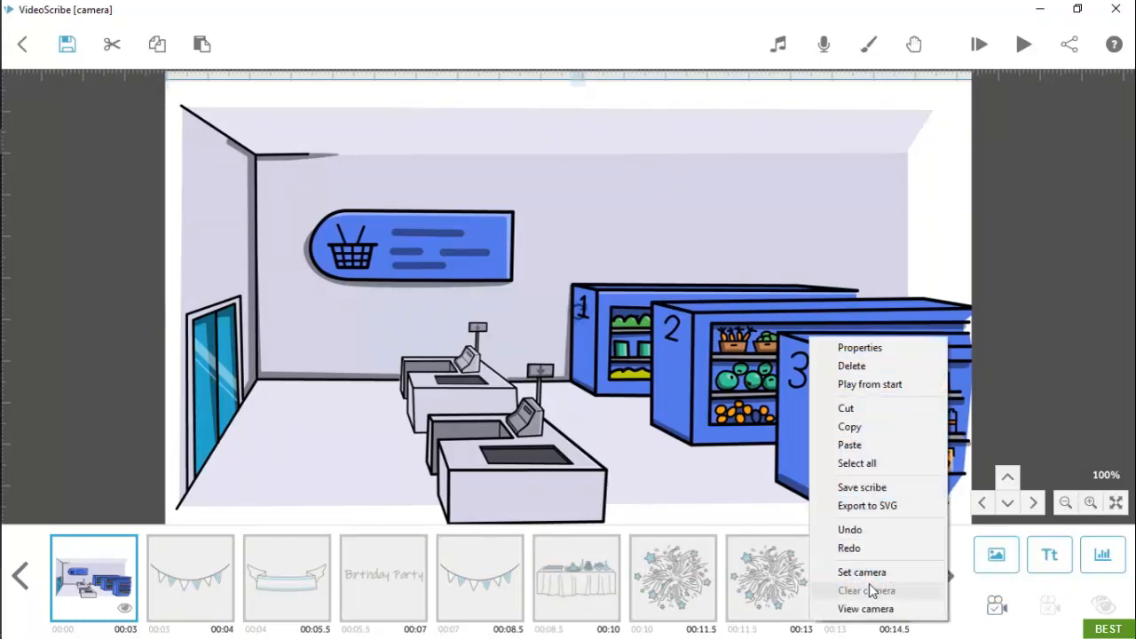
click(733, 384)
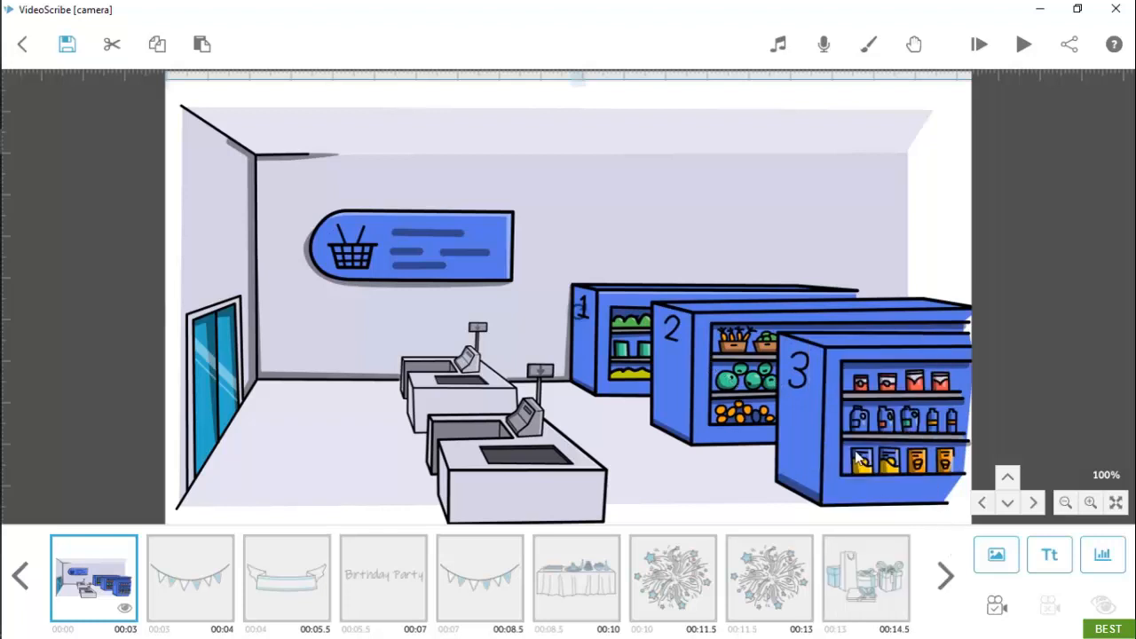
click(996, 604)
scroll(484, 165, down, 4)
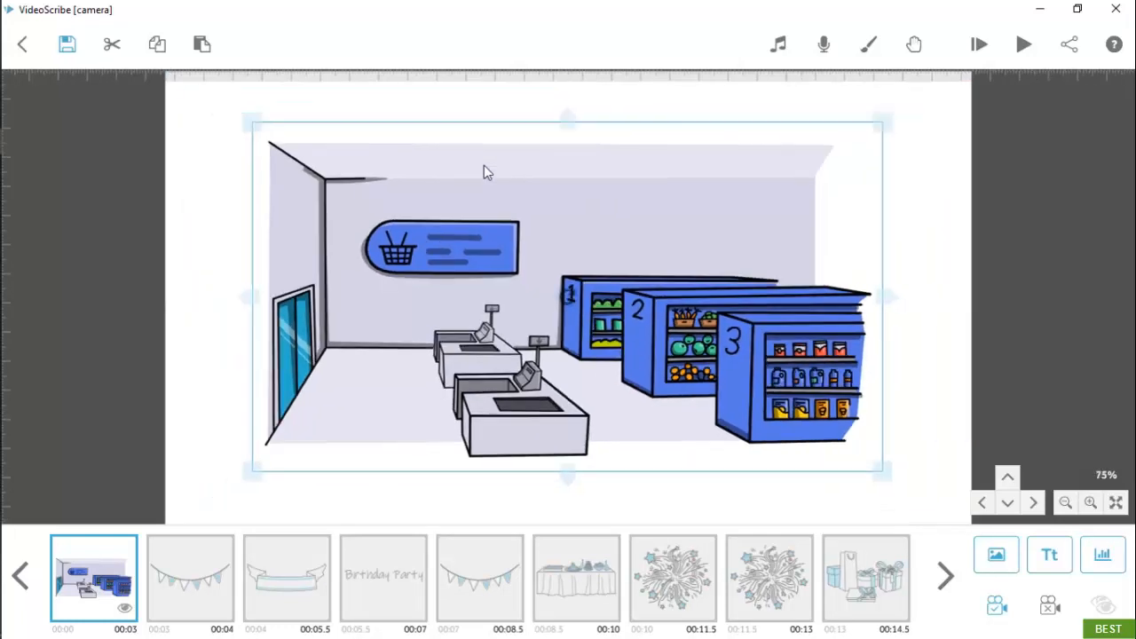
click(406, 453)
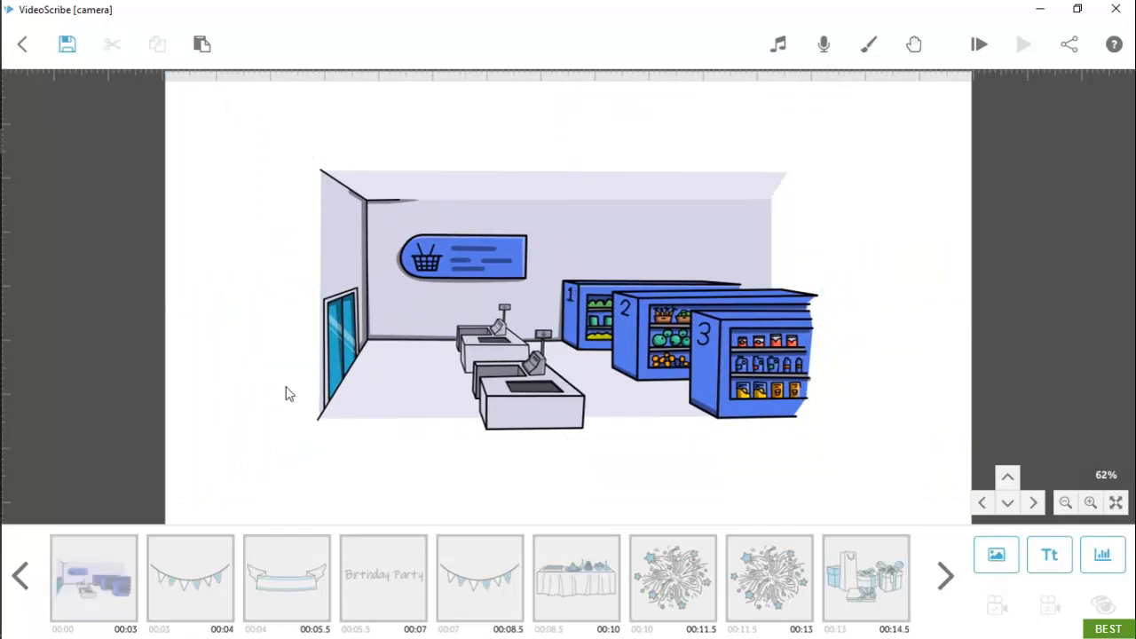
Examine the birthday party scene and select all elements from the supermarket image through the gifts image, then deselect them.
drag(238, 456, 865, 535)
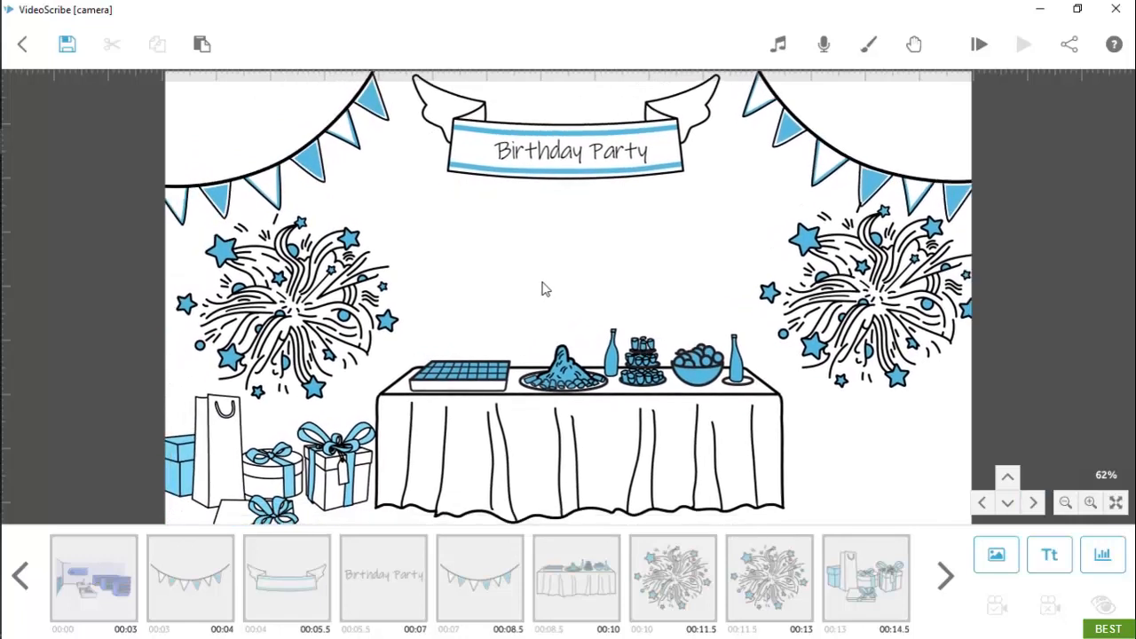
scroll(545, 288, down, 1)
scroll(541, 286, up, 1)
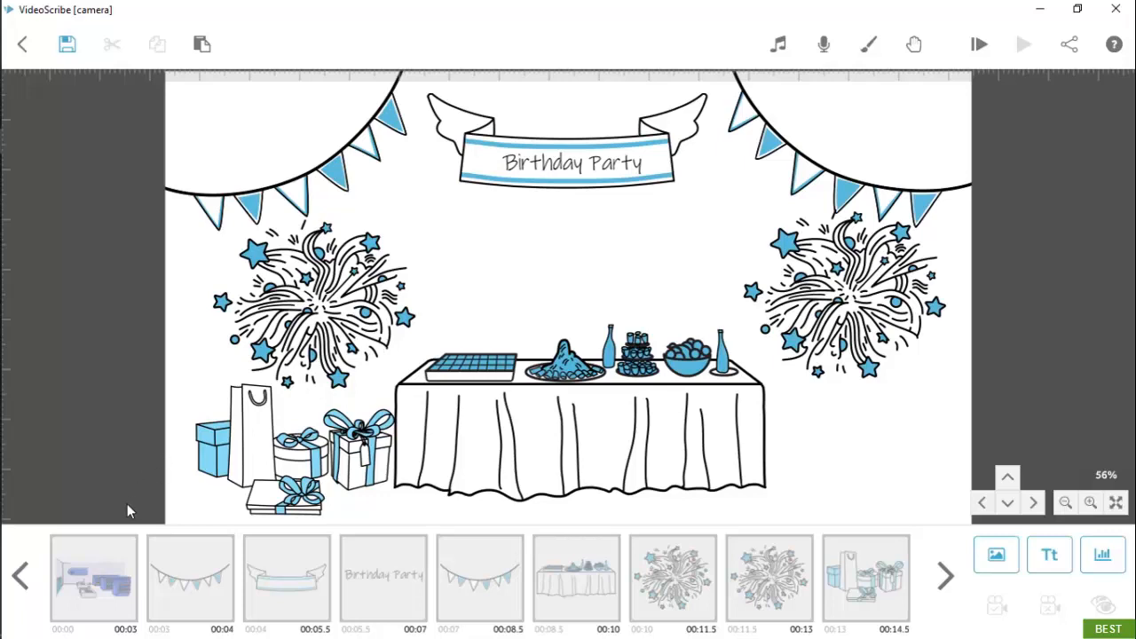
shift+click(91, 598)
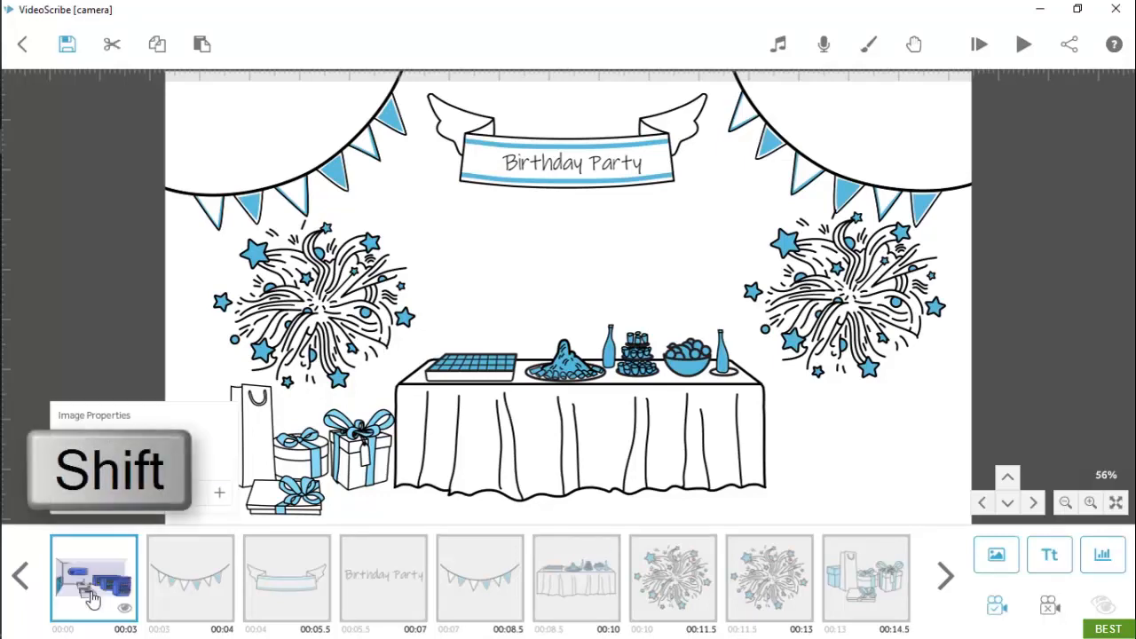
shift+click(854, 577)
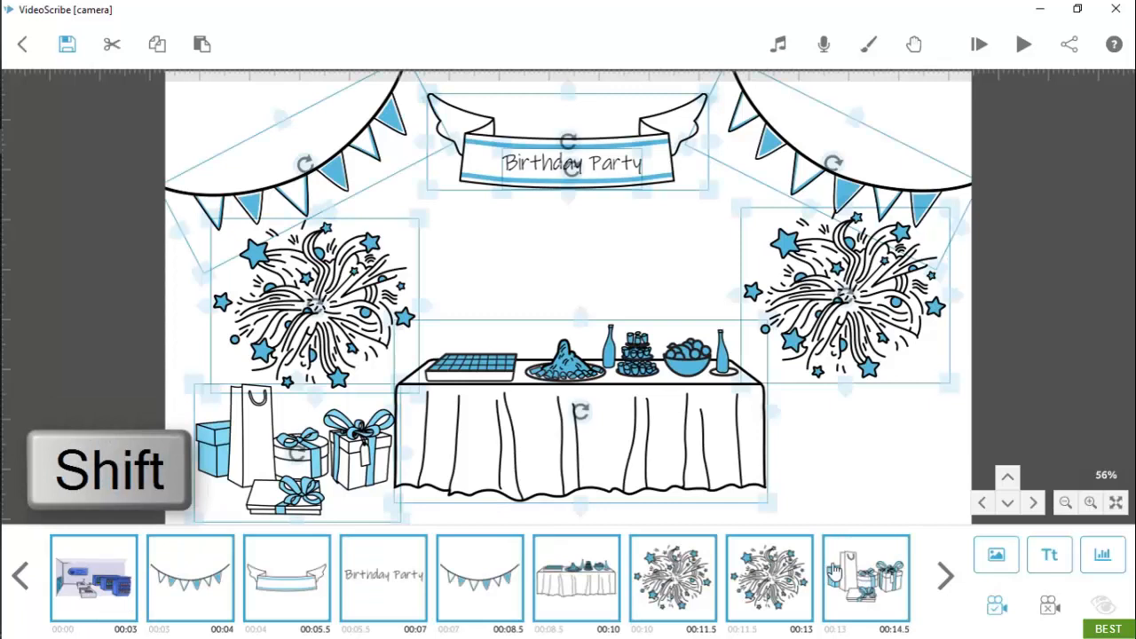
click(875, 505)
Check the birthday party scene's framing and preview the scribe from the start.
click(982, 503)
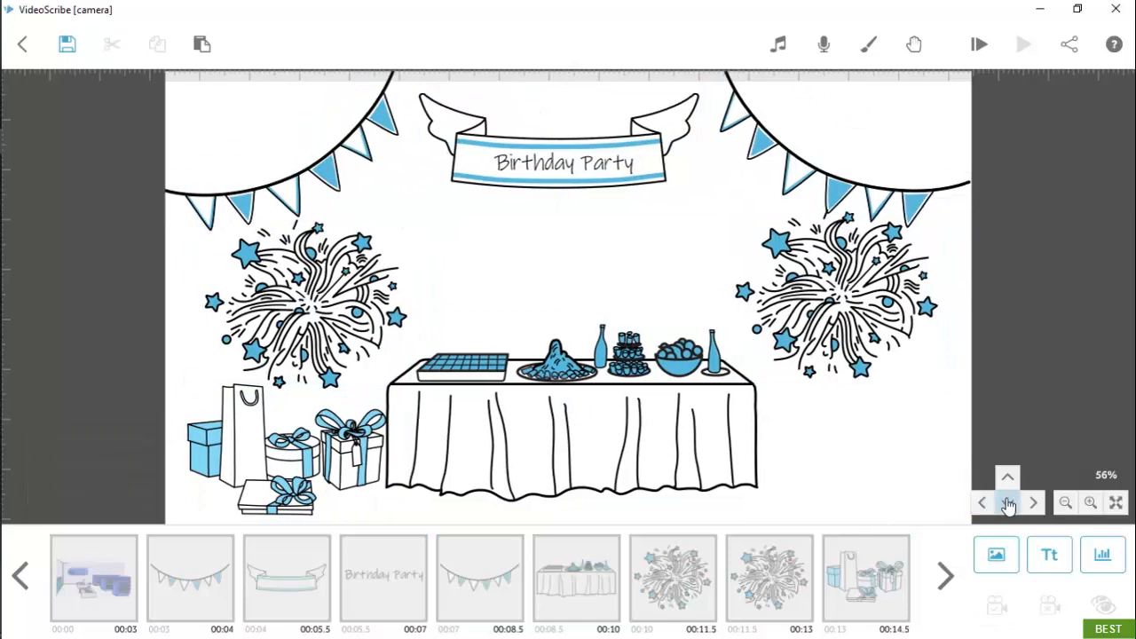
click(1008, 503)
click(1037, 505)
click(1009, 476)
click(1008, 502)
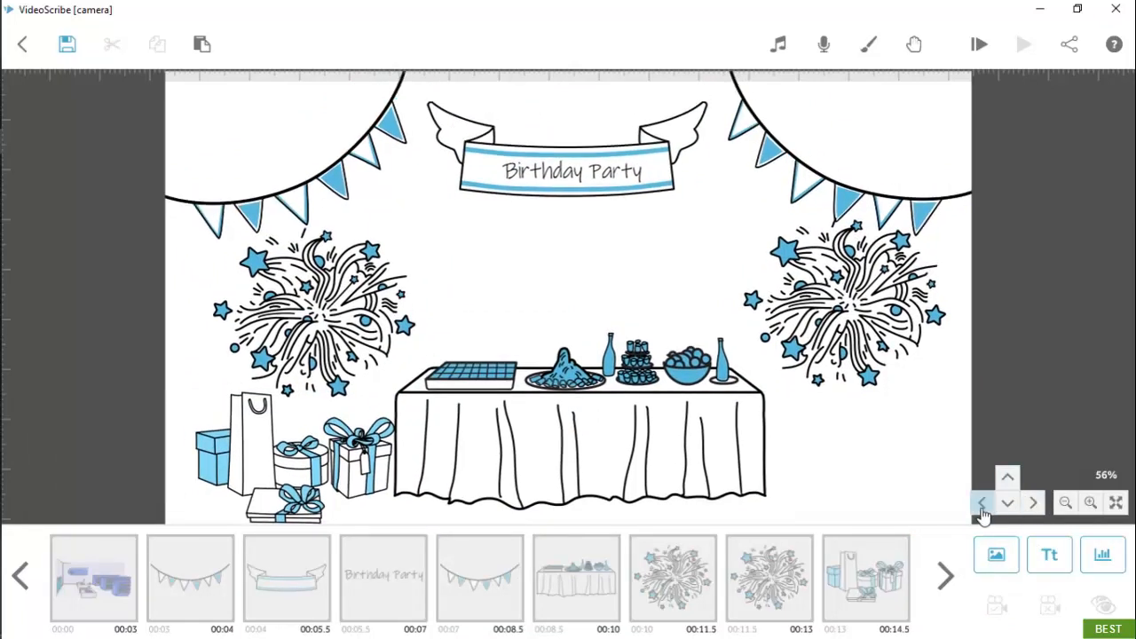
click(983, 504)
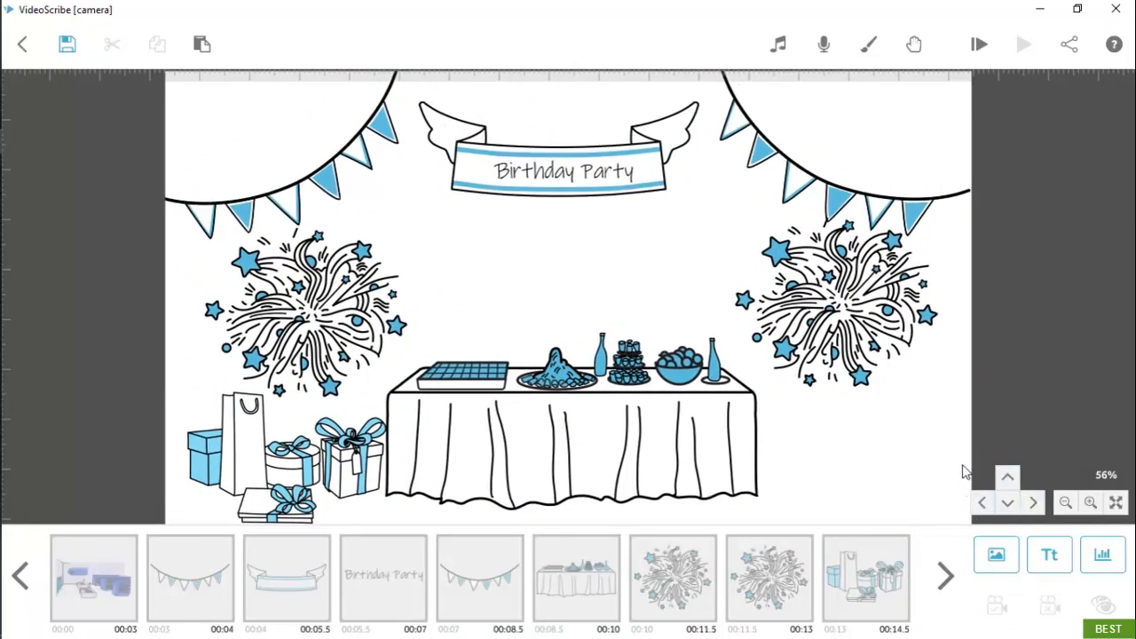
click(979, 45)
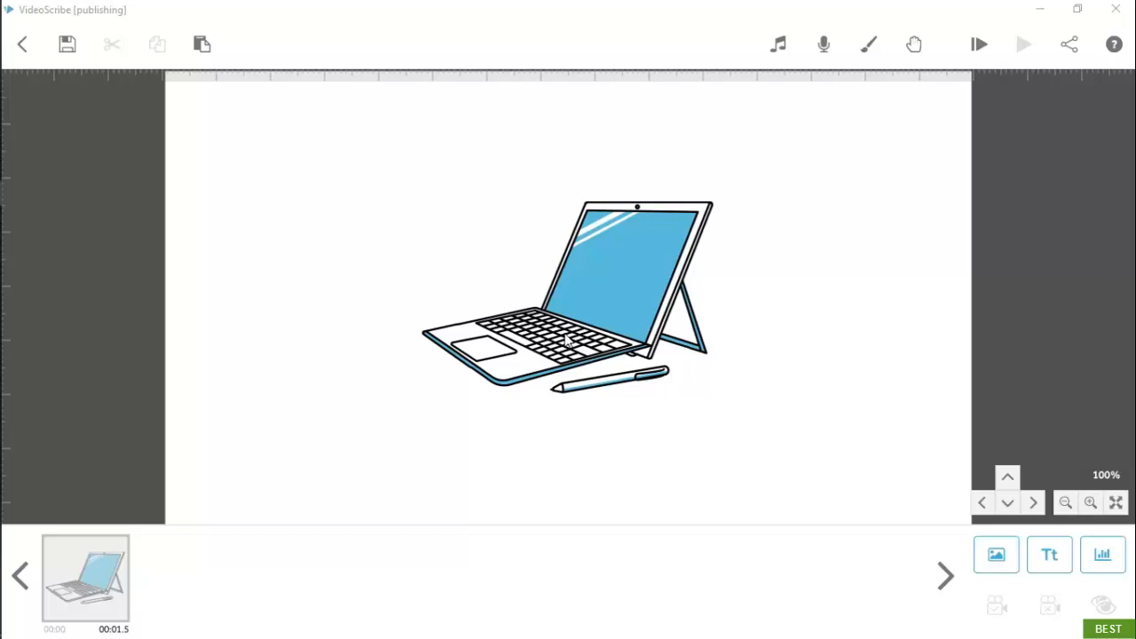
Export the laptop scribe to the Desktop as the PowerPoint file publishing.pptx.
click(569, 338)
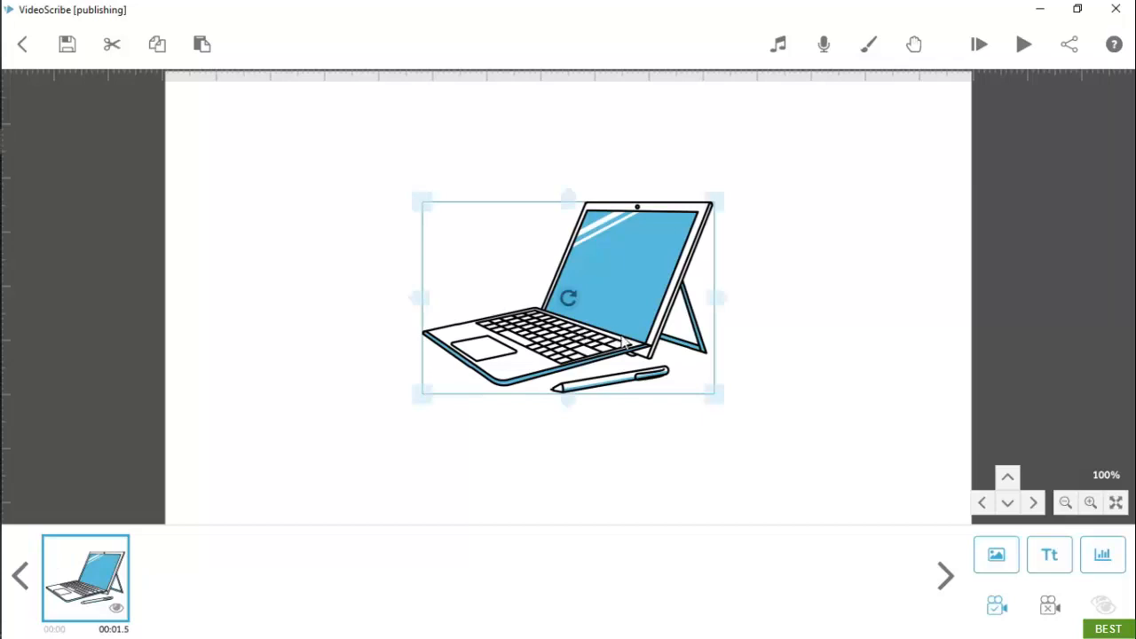
click(1070, 51)
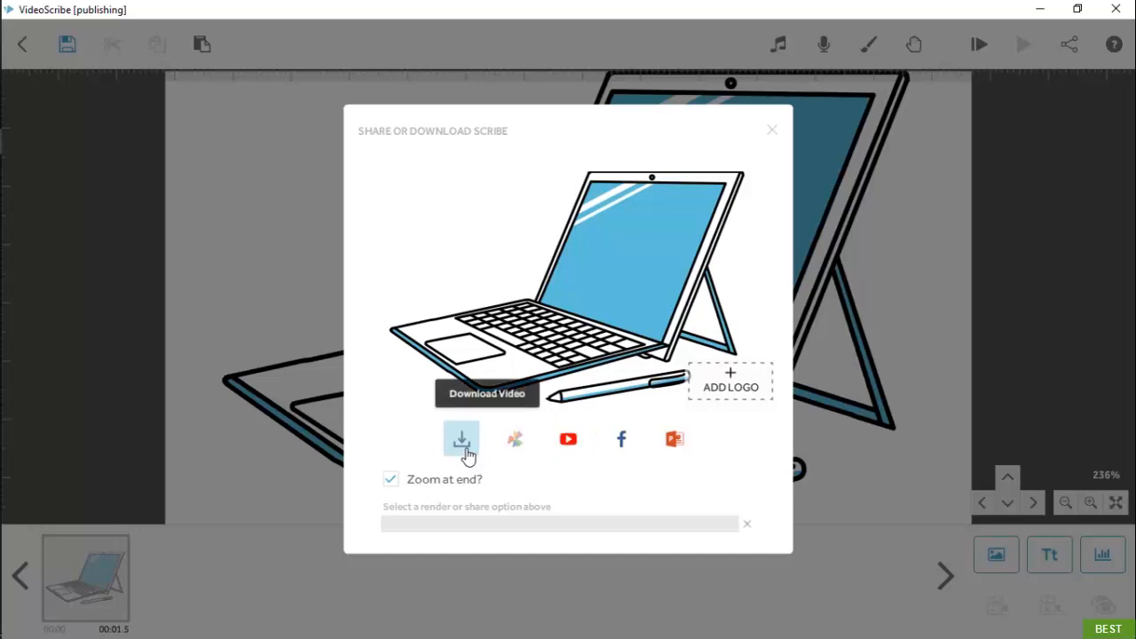
click(677, 443)
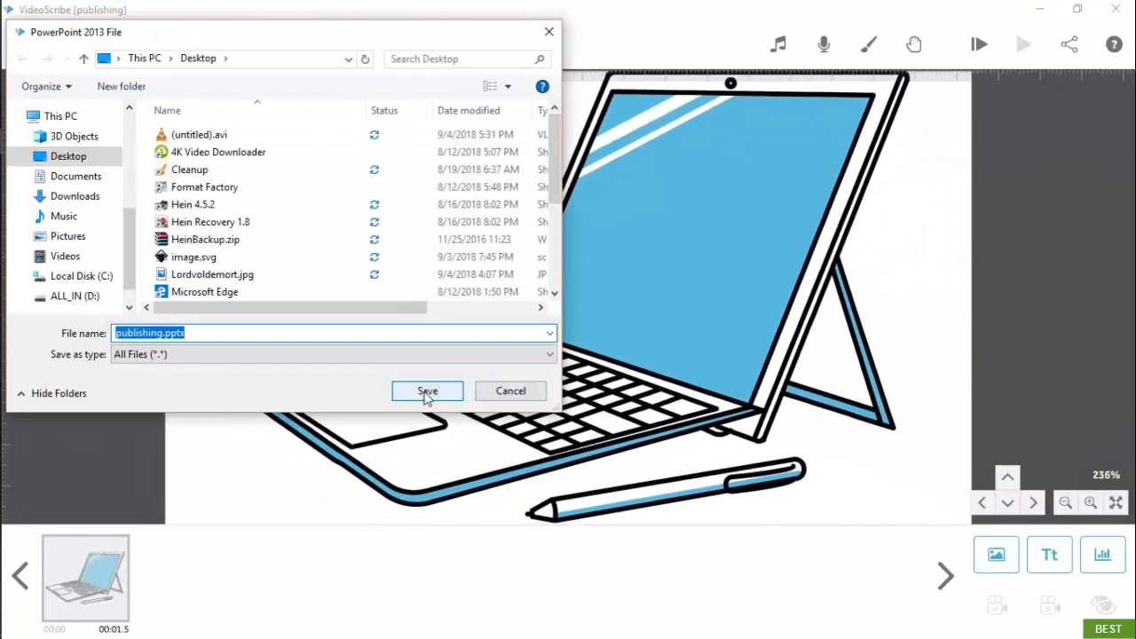
click(427, 392)
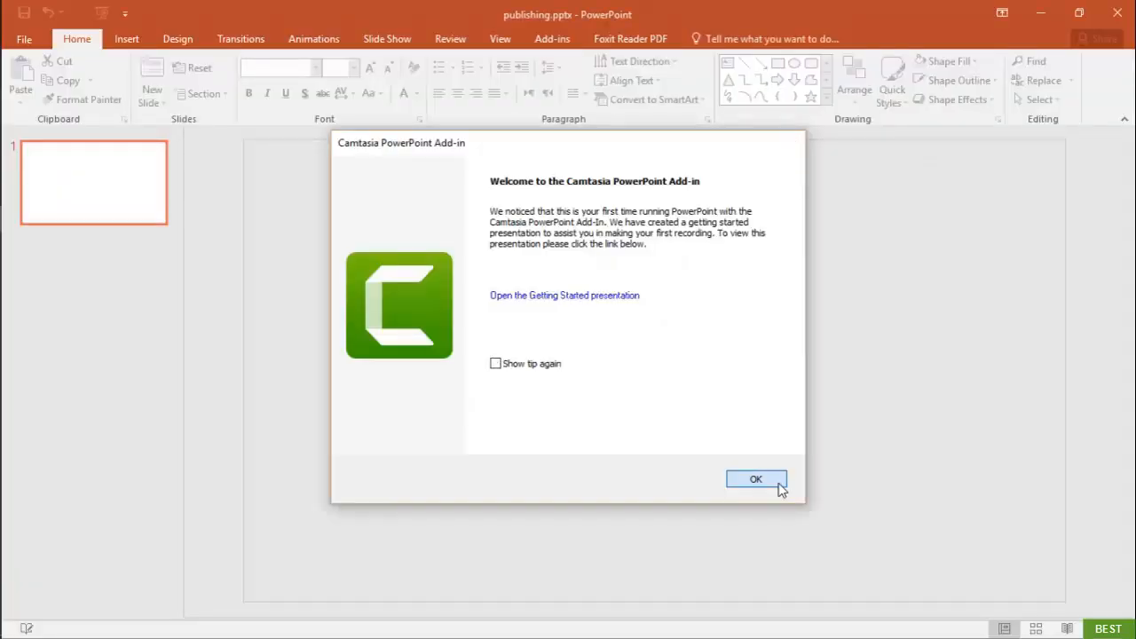
In PowerPoint, dismiss the Camtasia add-in welcome, play the exported scribe as a slide show, and exit the show.
click(778, 486)
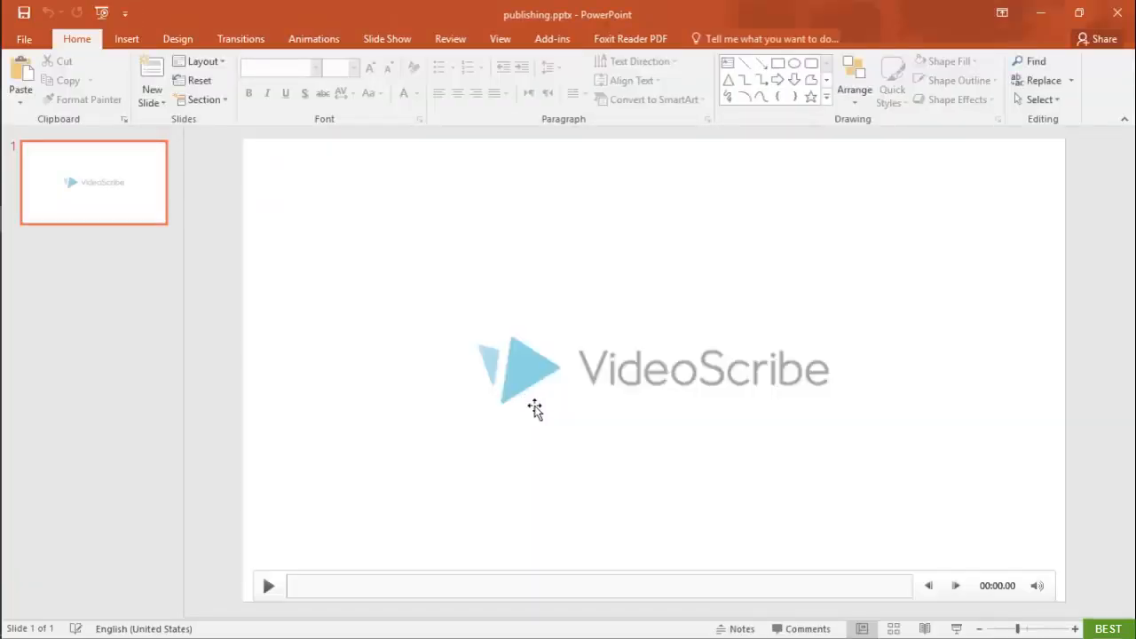
click(952, 630)
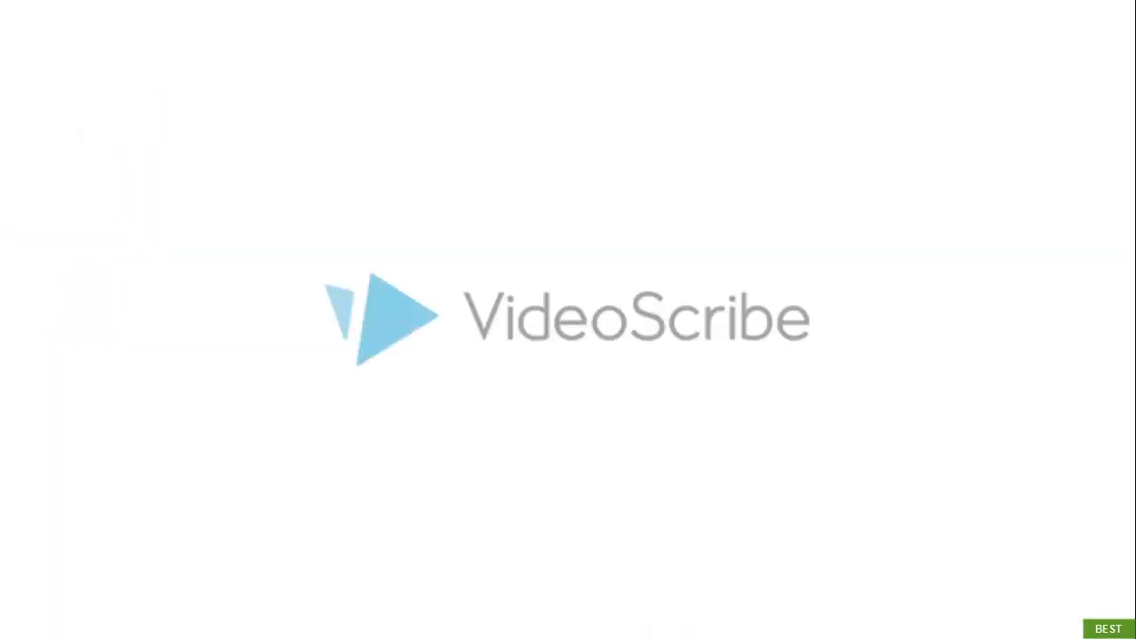
click(532, 432)
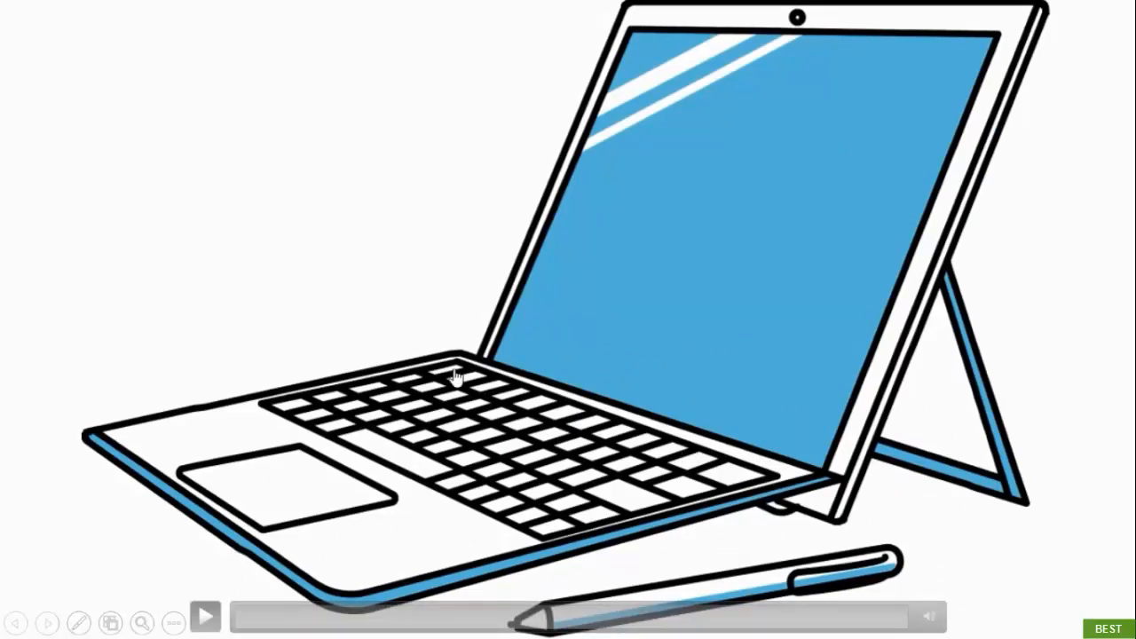
key(Escape)
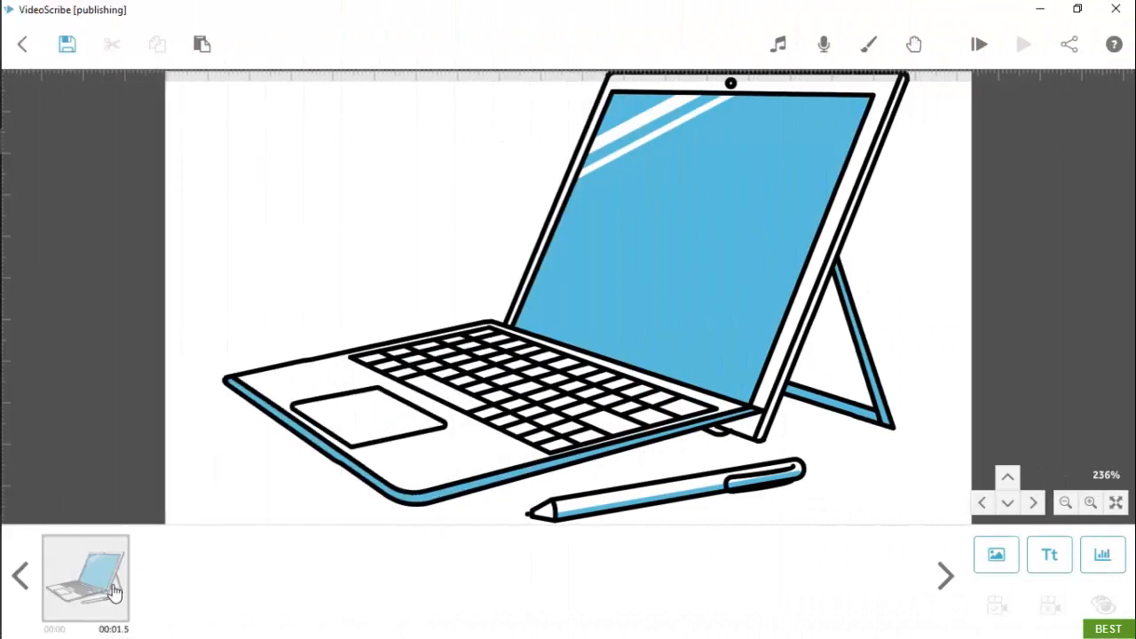
Publish the laptop scribe to the Facebook wall as publishing with the description test video, turning off Zoom at end.
click(113, 593)
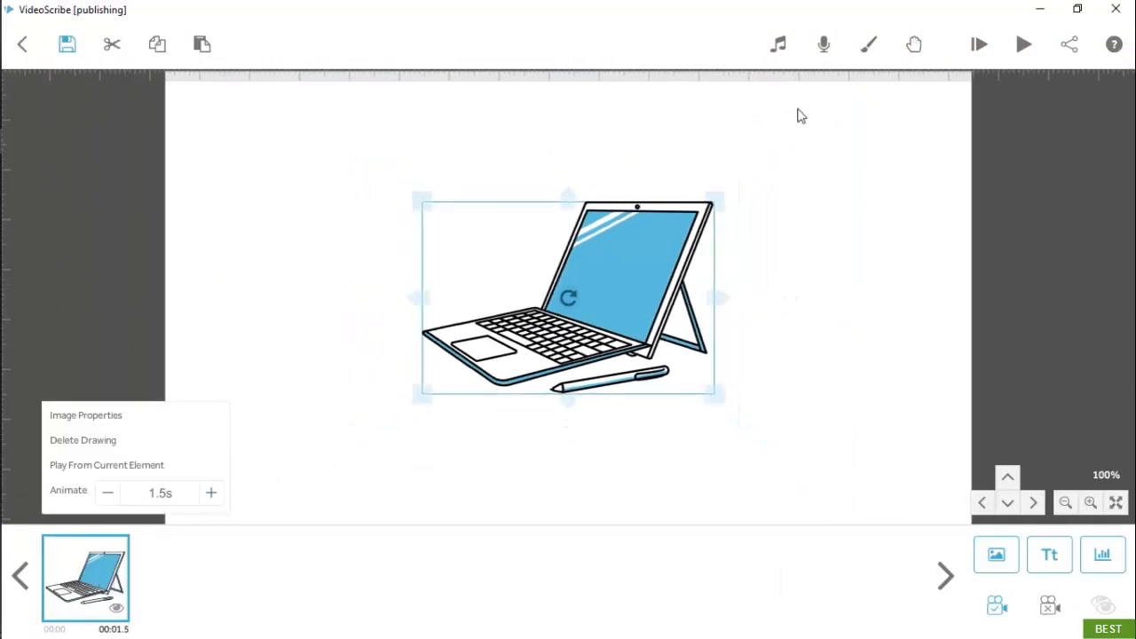
click(824, 208)
click(1070, 43)
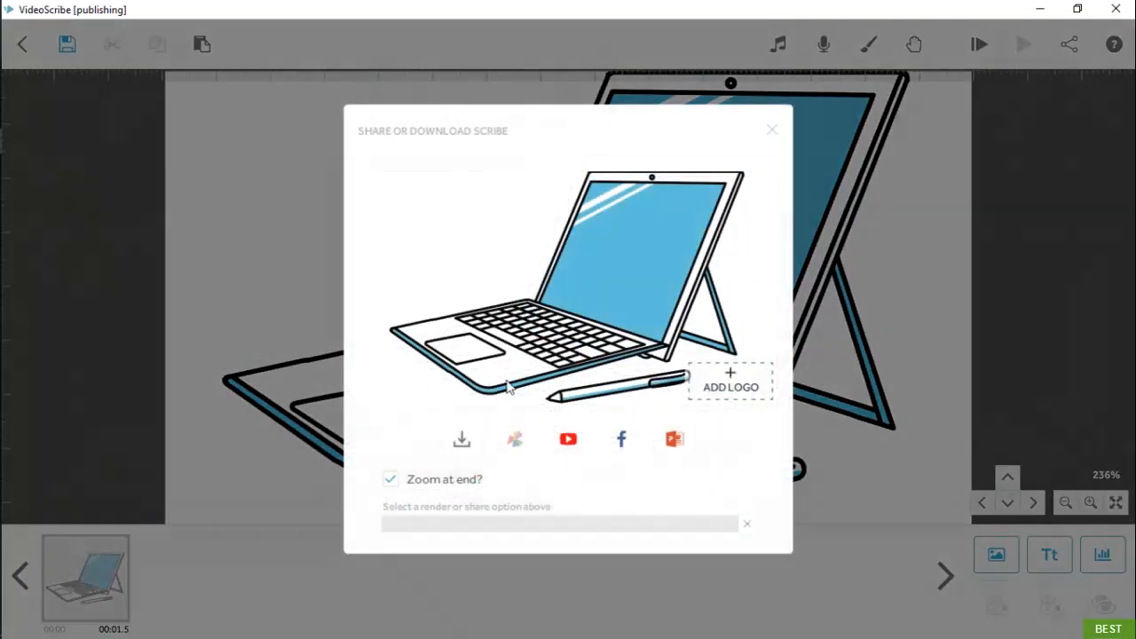
click(621, 438)
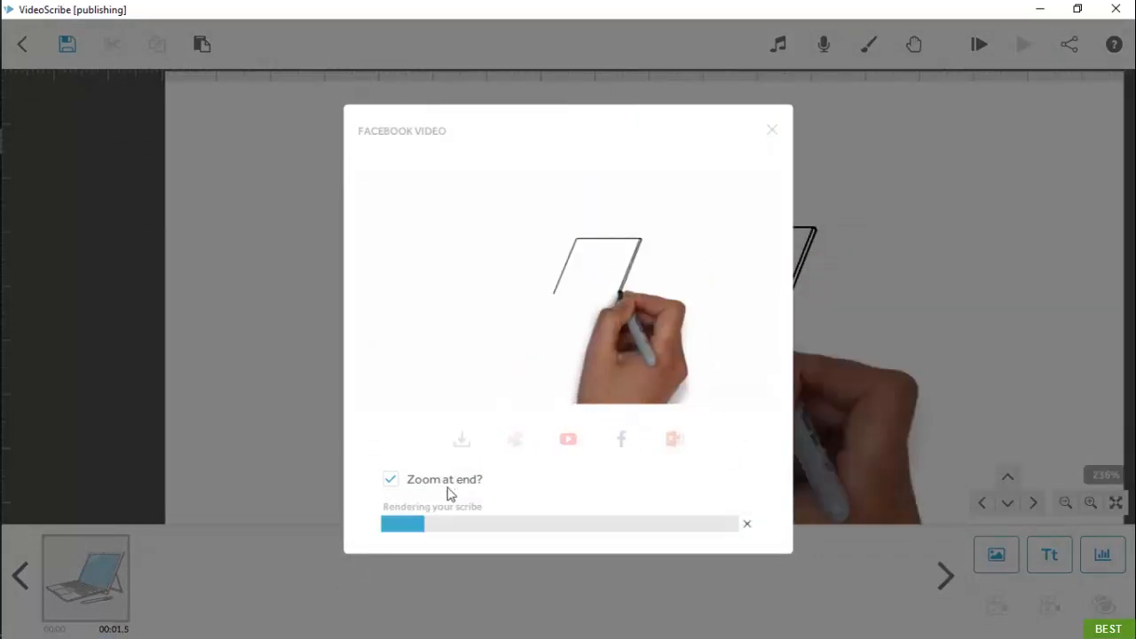
click(389, 482)
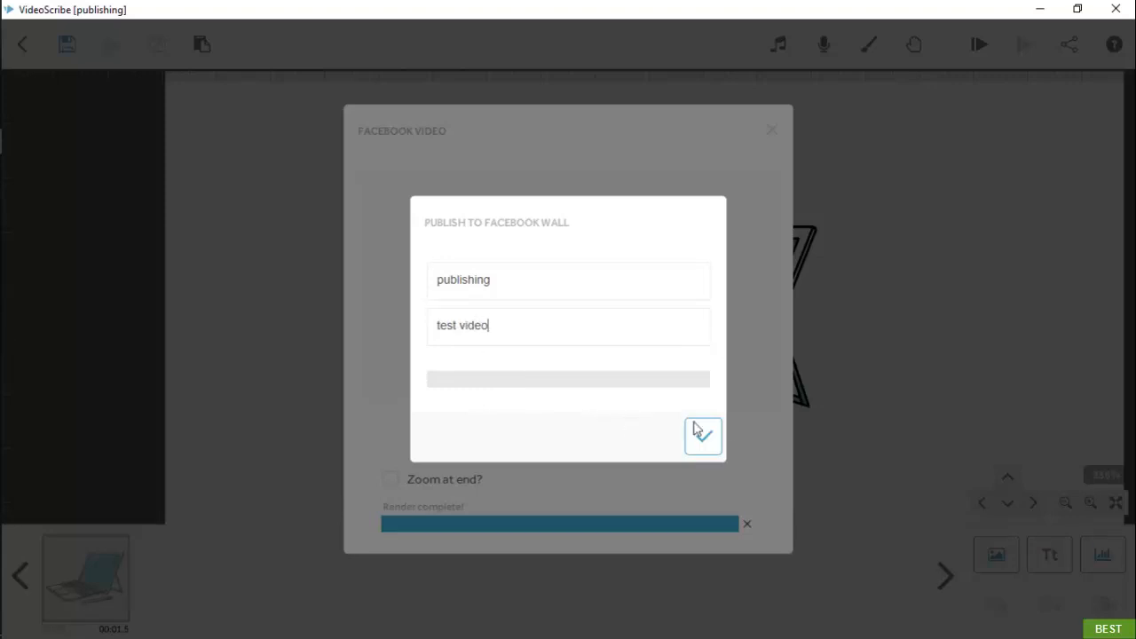
click(703, 437)
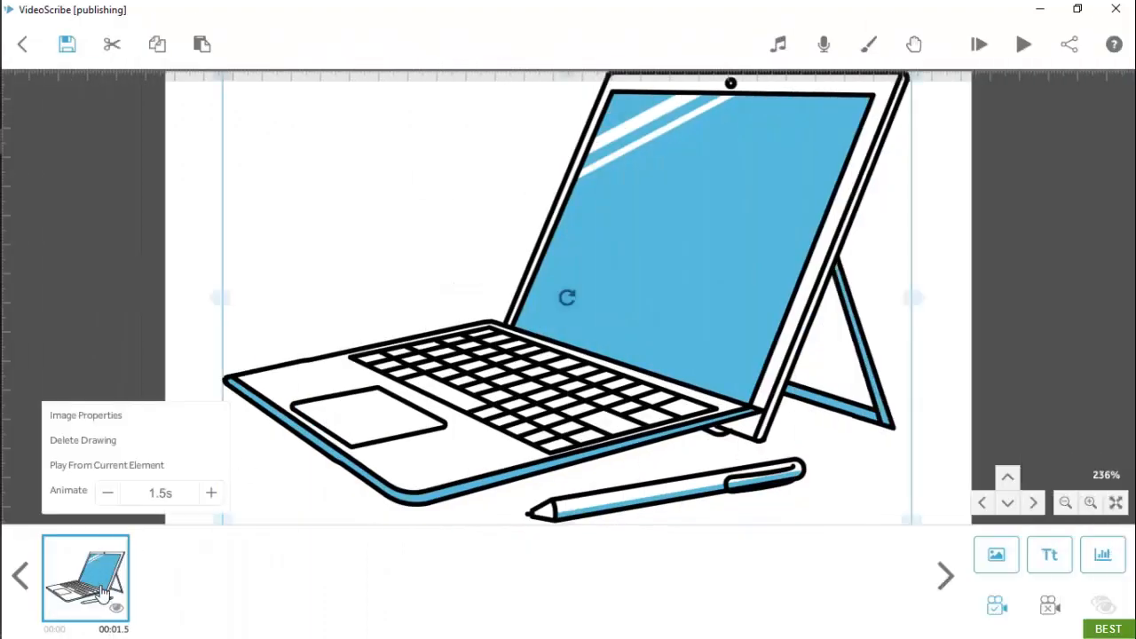
Open the YouTube channel publishing form for the laptop scribe and close it without publishing.
click(1070, 44)
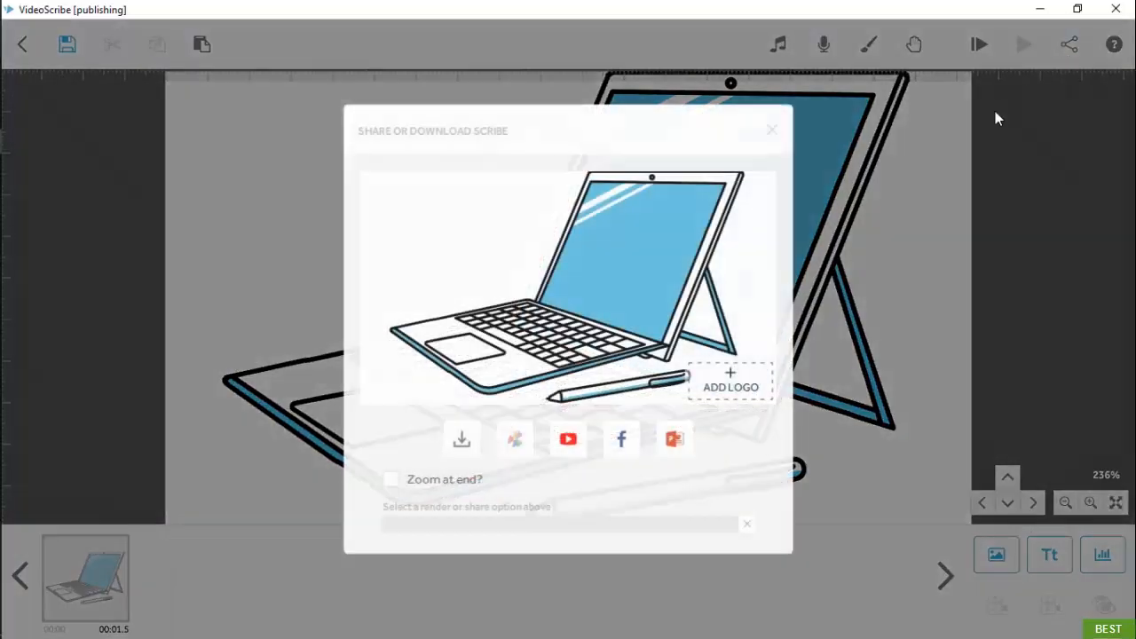
click(572, 443)
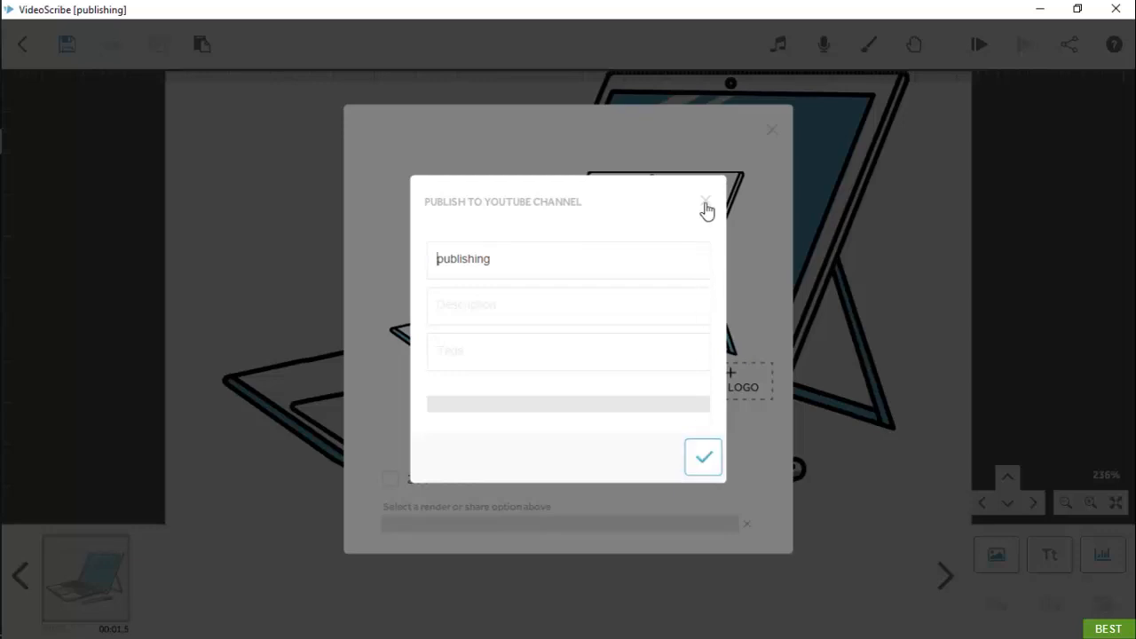
click(705, 206)
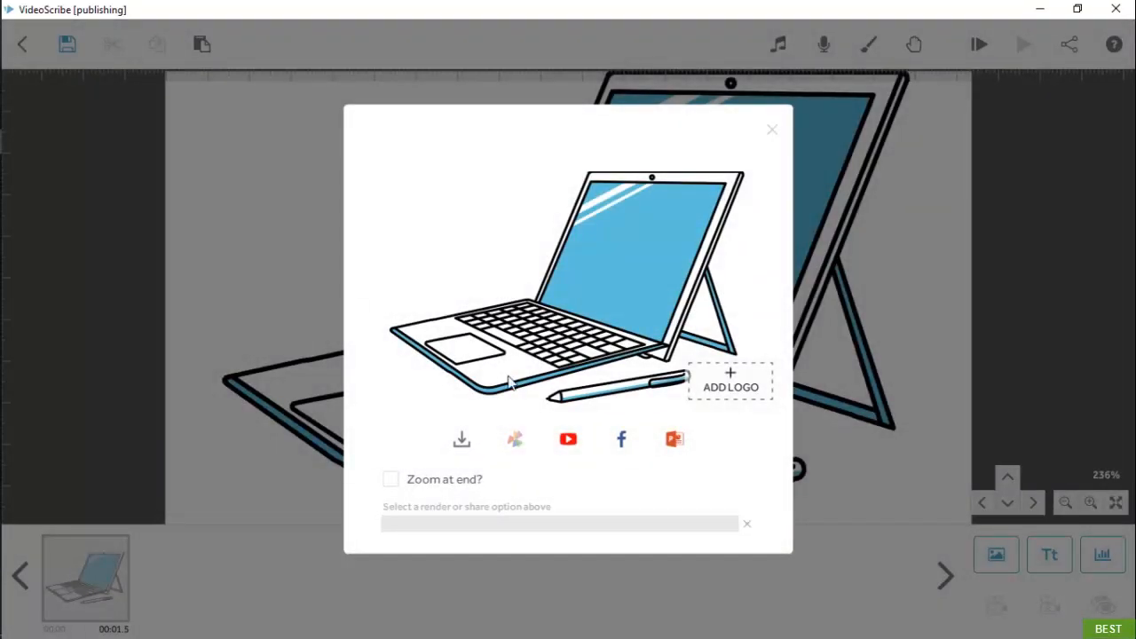
Open the video file creation settings for the laptop scribe and look through the available output formats.
click(464, 439)
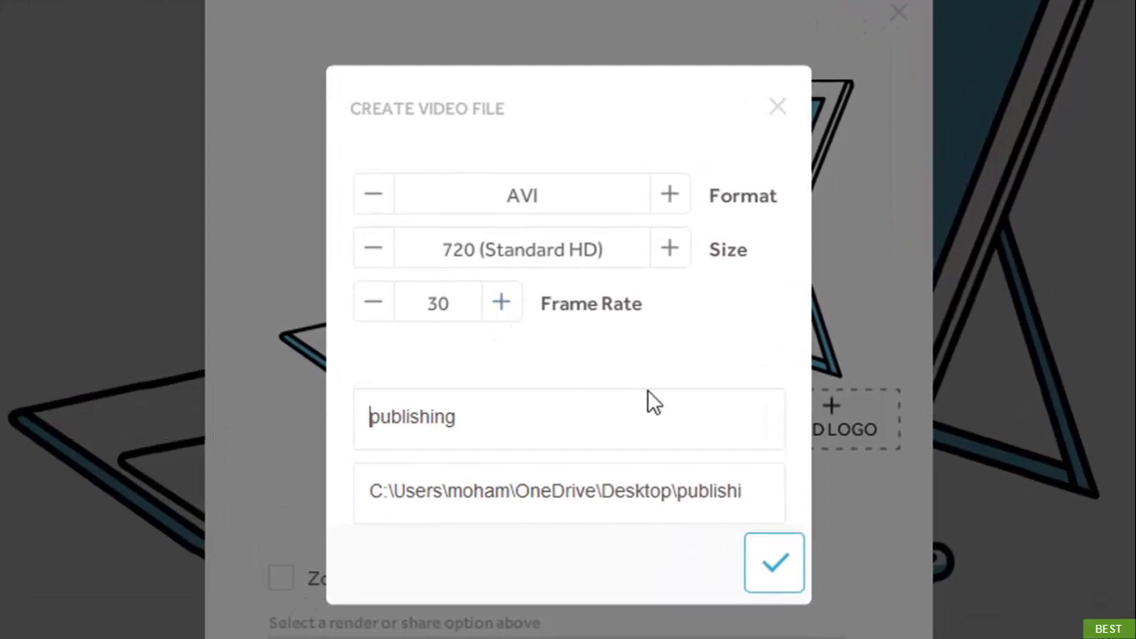
click(672, 193)
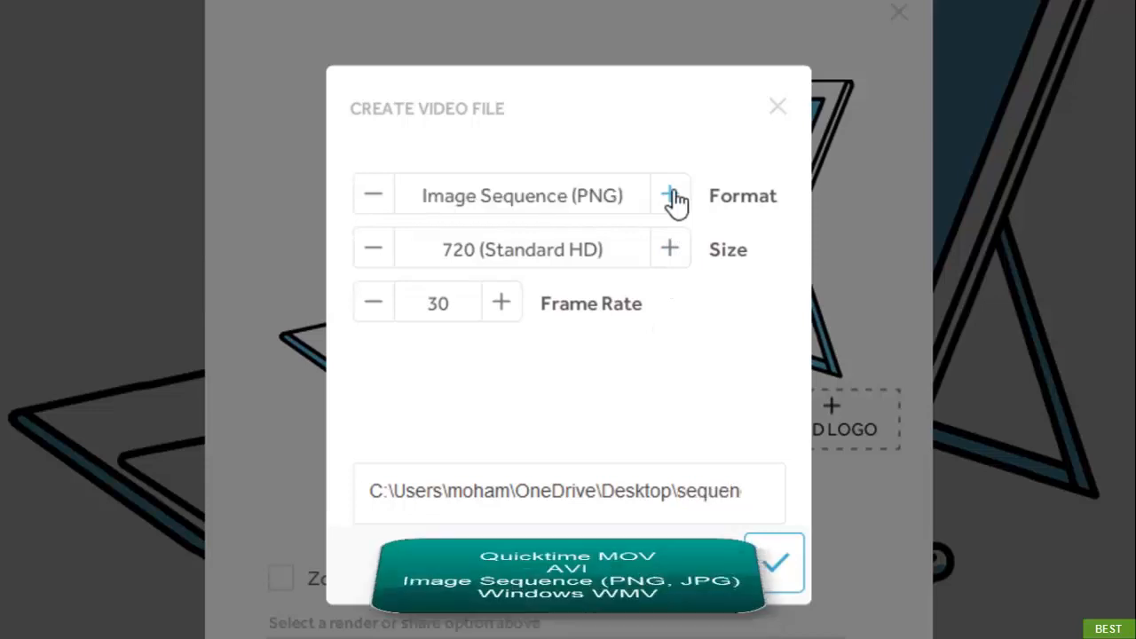
click(672, 195)
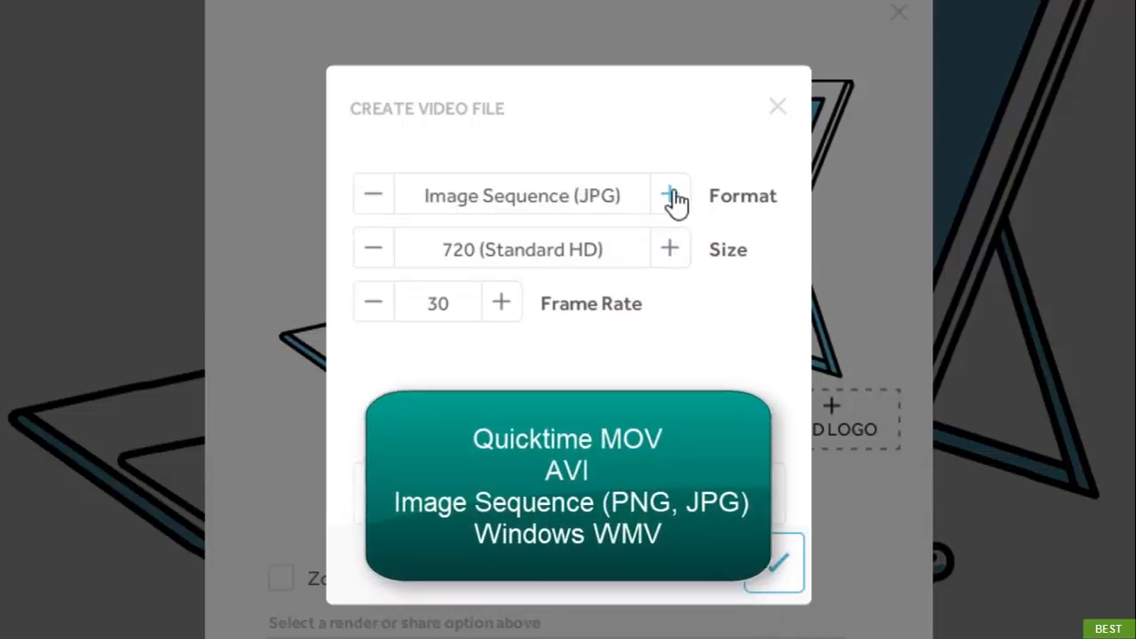
click(672, 196)
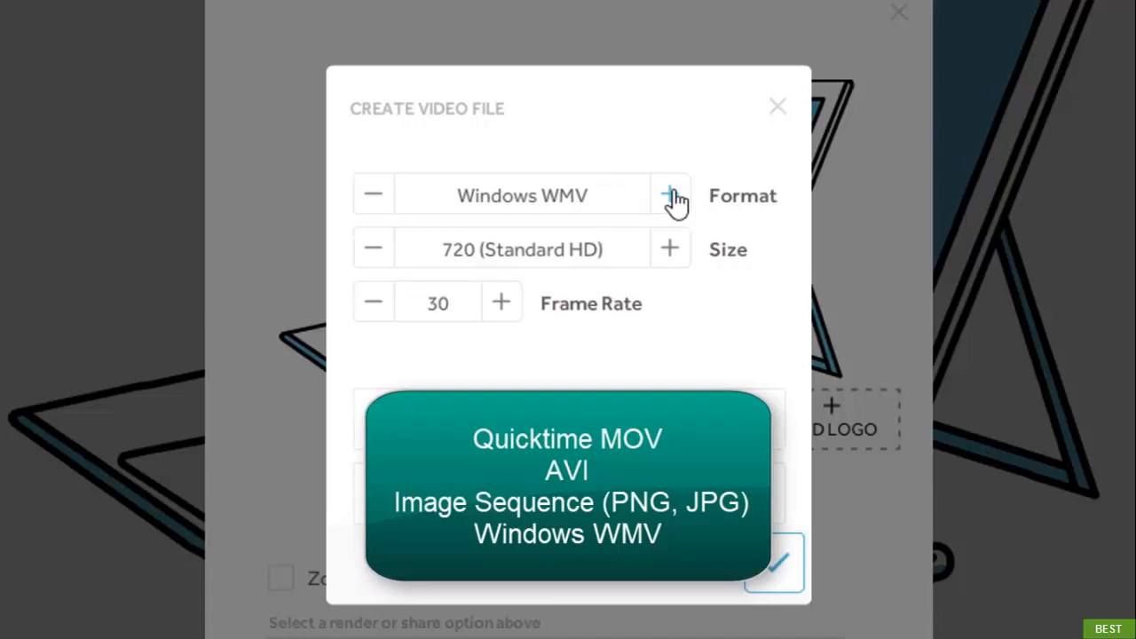
click(672, 195)
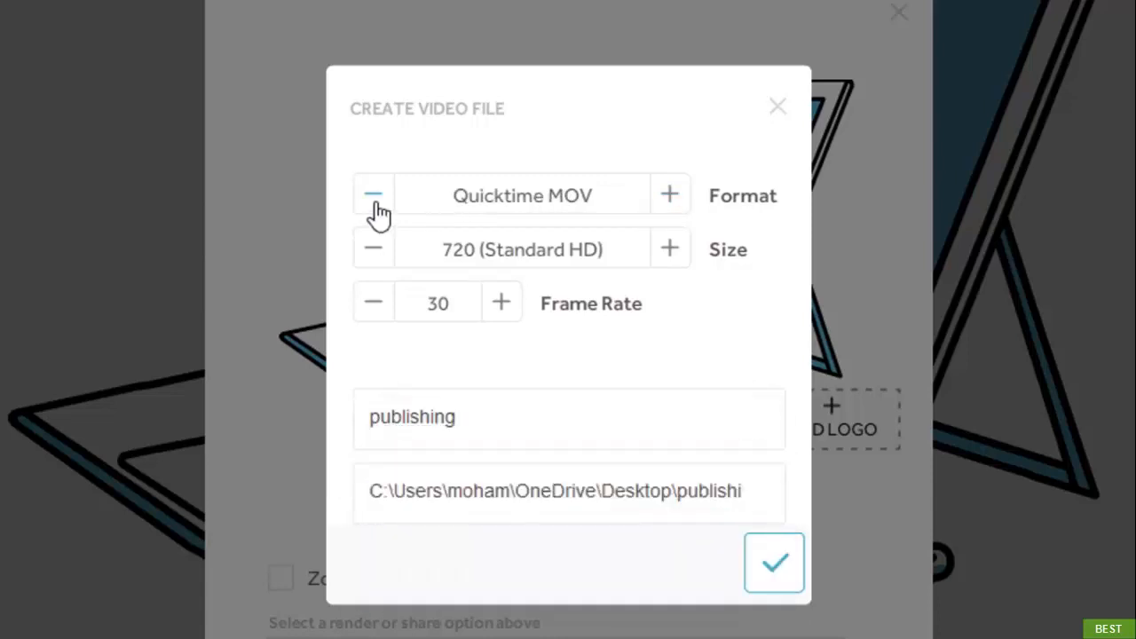
click(672, 195)
click(672, 195)
click(672, 195)
click(671, 195)
click(671, 197)
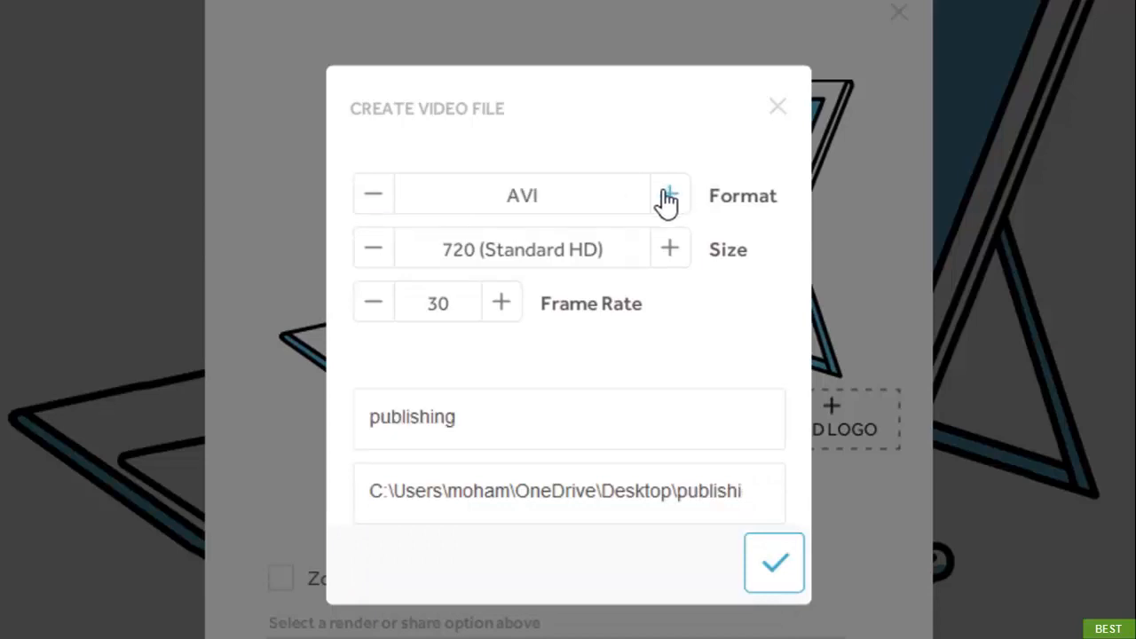
Export the laptop scribe to the Desktop as an Image Sequence (PNG) at 720 (Standard HD) with a frame rate of 15.
click(668, 197)
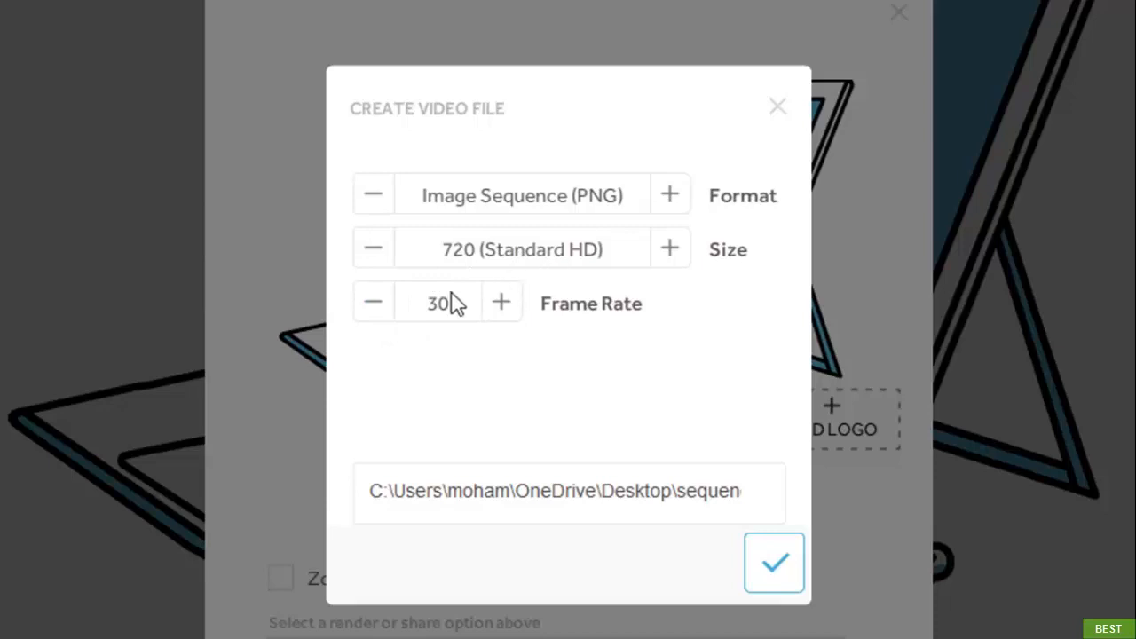
click(374, 305)
click(373, 304)
click(374, 304)
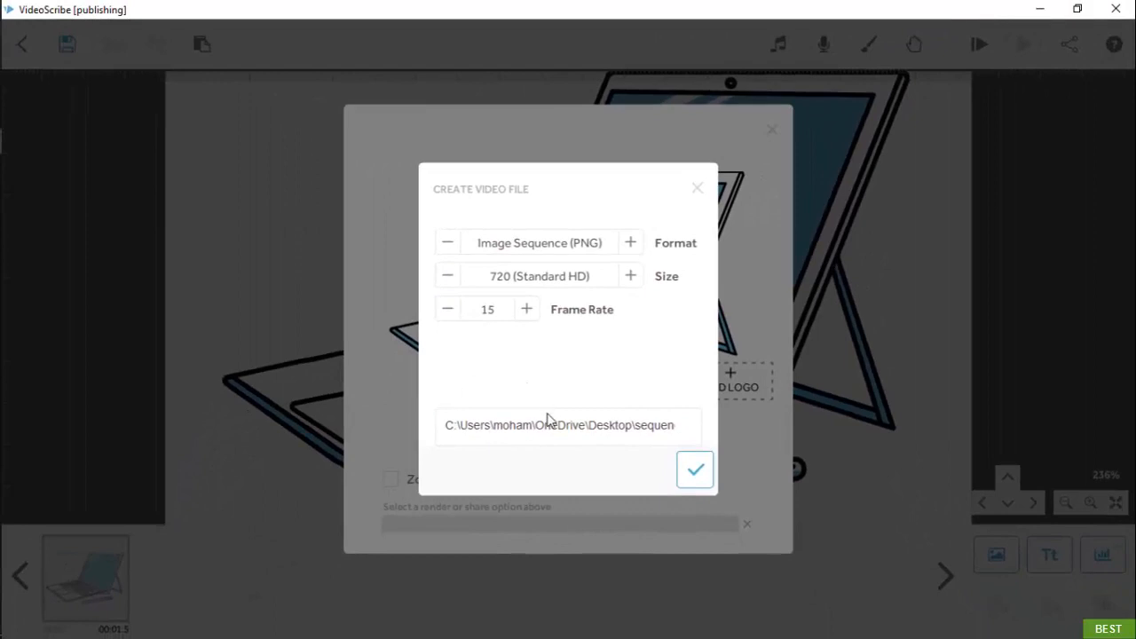
click(692, 472)
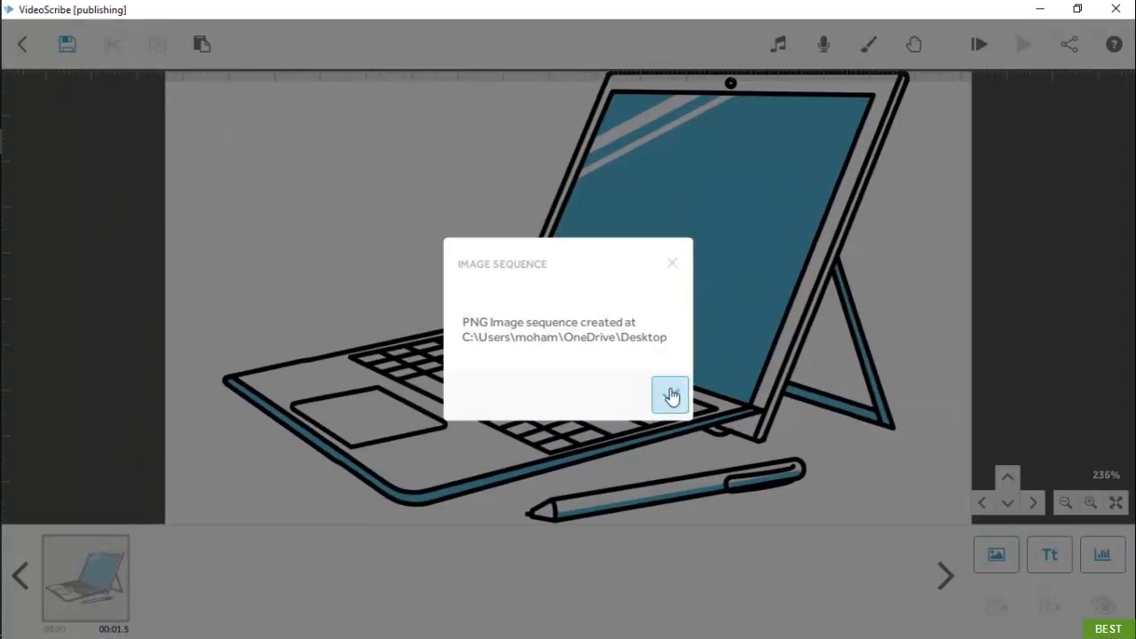
click(672, 396)
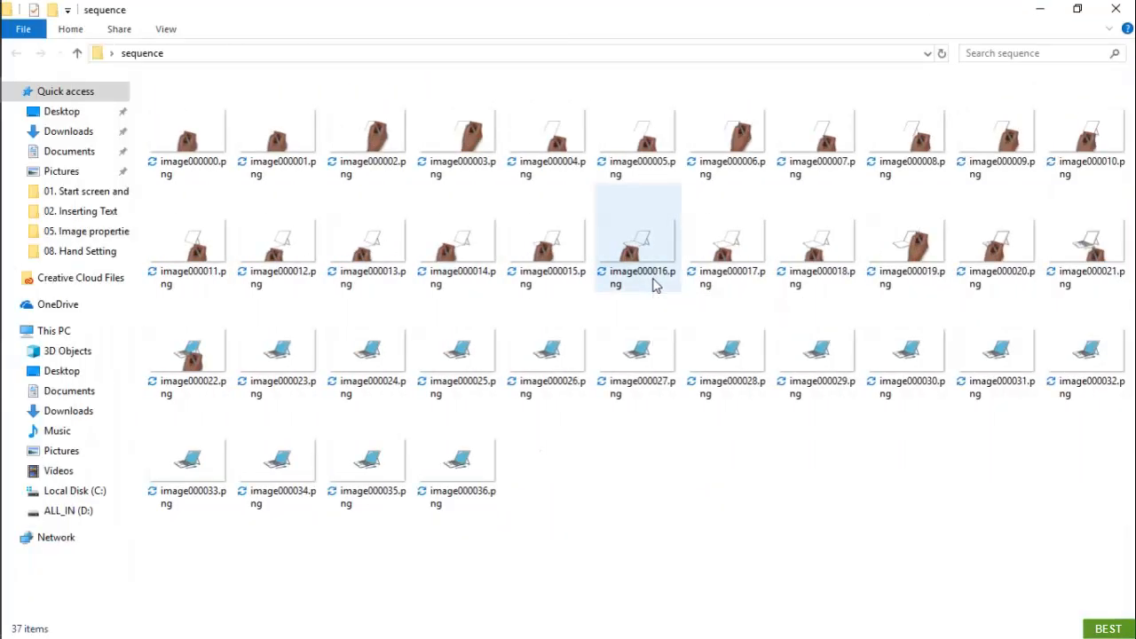
Open the exported sequence in Photos, page through its PNG frames from the beginning, and close the viewer.
double_click(163, 153)
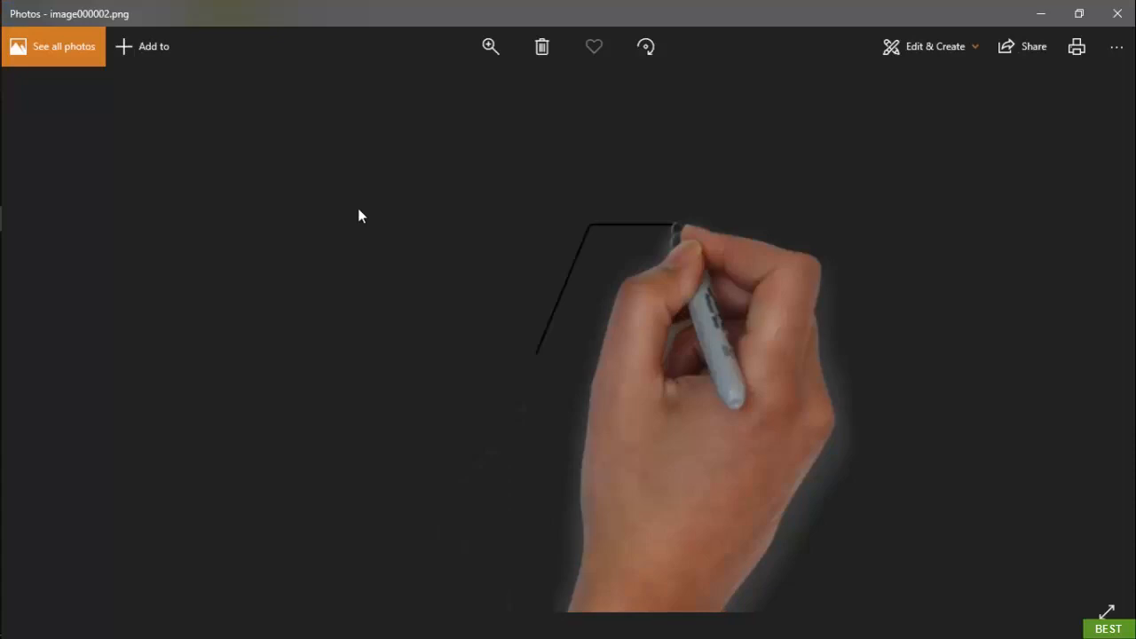
key(Right)
key(Right)
key(Right)
key(Right)
key(Right)
key(Right)
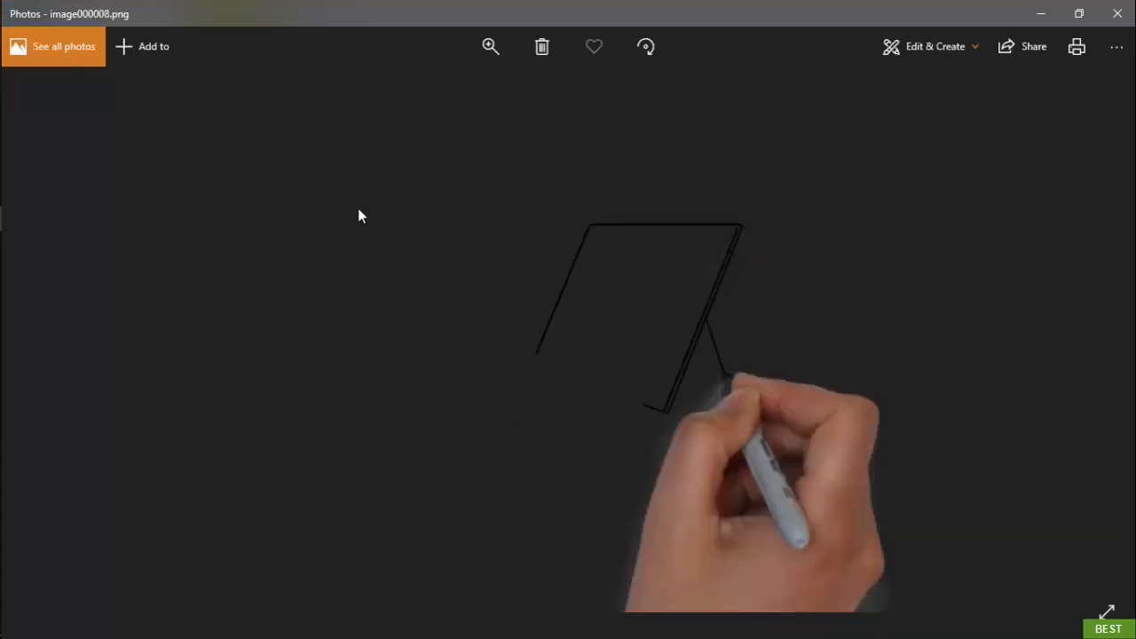
key(Right)
key(Right)
key(Right)
key(Right)
key(Right)
key(Right)
key(Right)
key(Right)
key(Right)
key(Right)
key(Right)
key(Right)
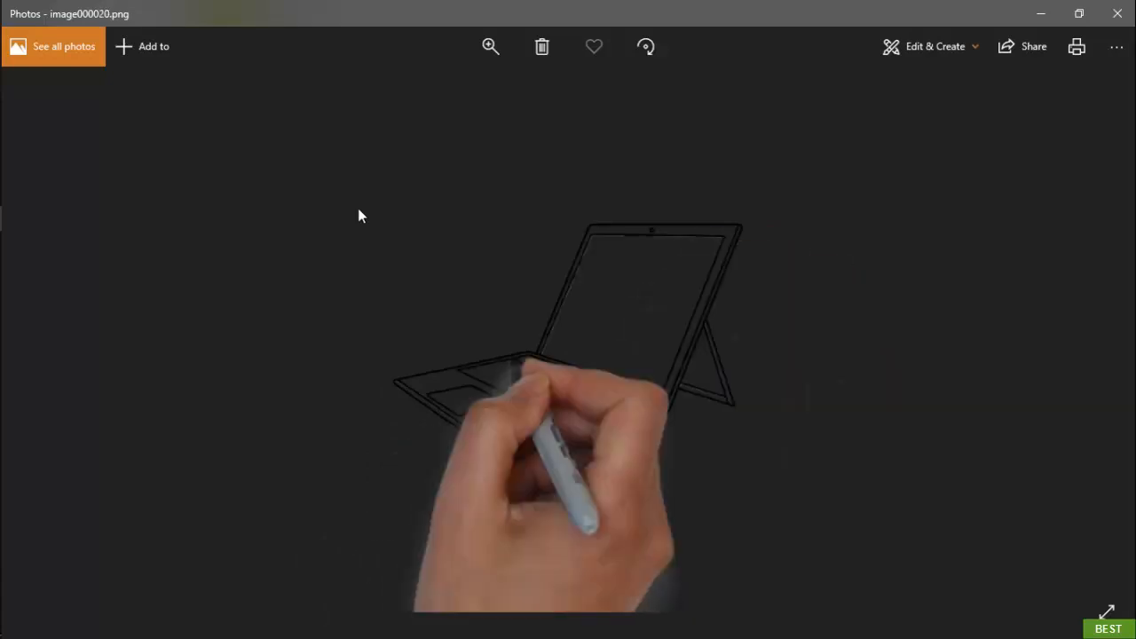
key(Right)
key(Right)
key(Right)
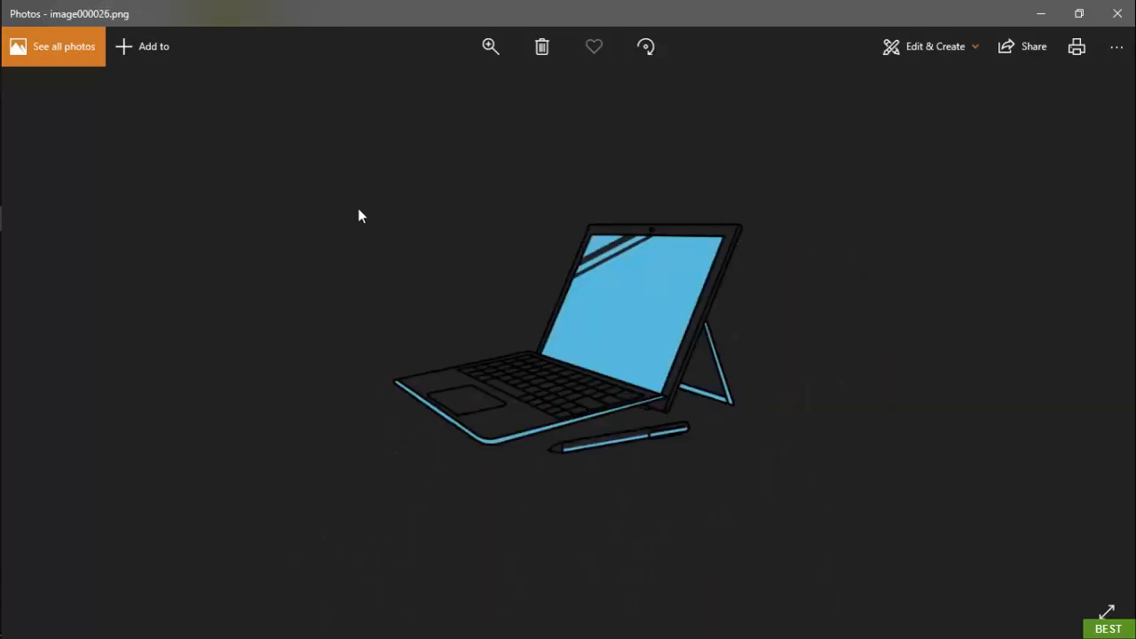
key(Right)
key(Right)
key(Right)
key(Right)
click(1125, 25)
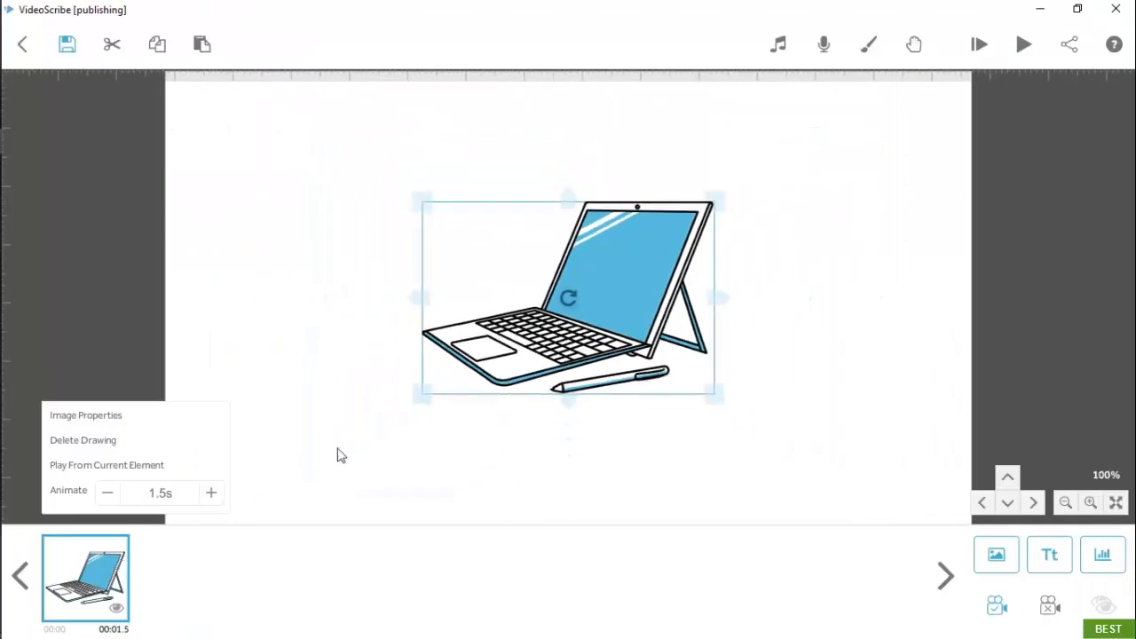
Set up another video file export of the laptop scribe in AVI format with a frame rate of 30.
click(467, 442)
click(1069, 44)
click(469, 450)
click(530, 310)
click(530, 310)
click(530, 310)
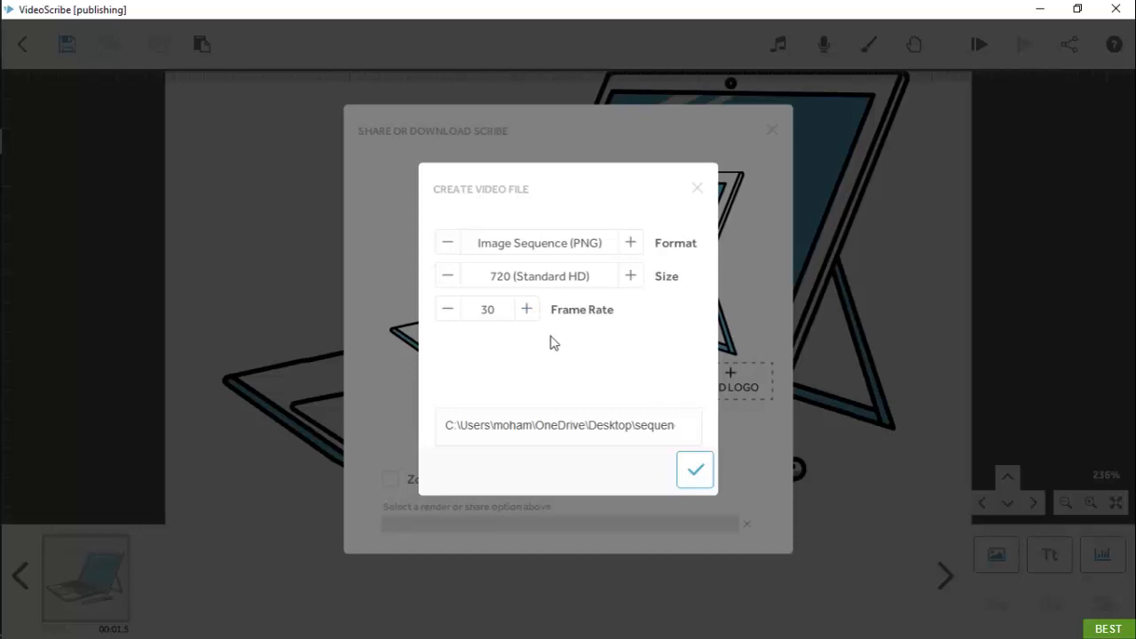
click(629, 248)
click(629, 247)
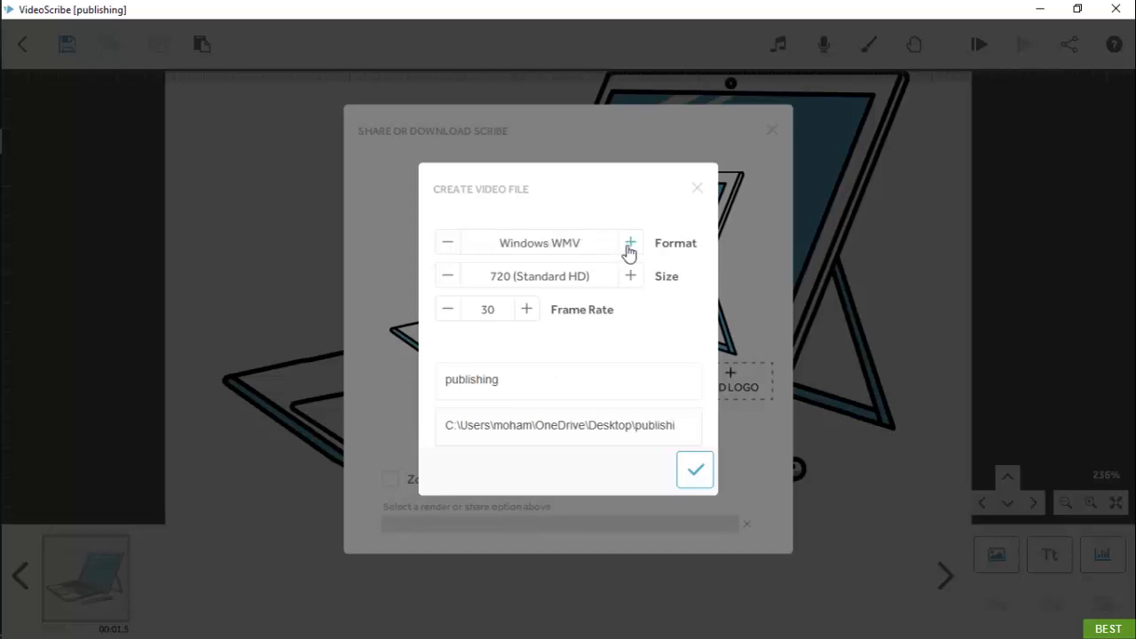
click(630, 247)
click(629, 247)
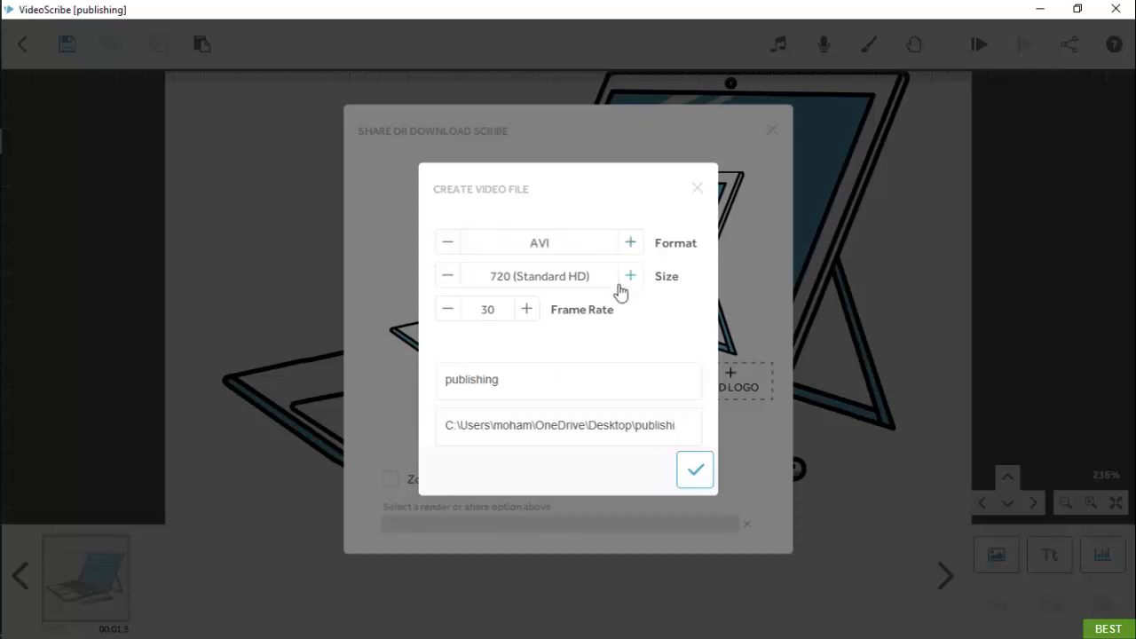
Check the file name and Desktop output location, create publishing.avi, and play it in VLC media player.
double_click(575, 384)
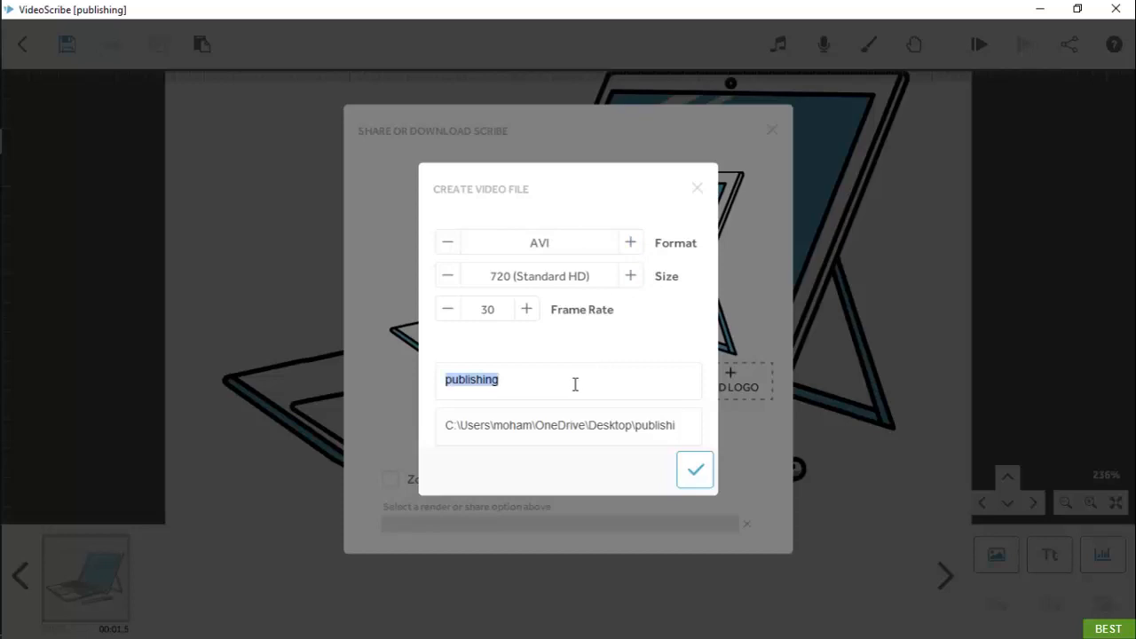
click(575, 383)
click(590, 435)
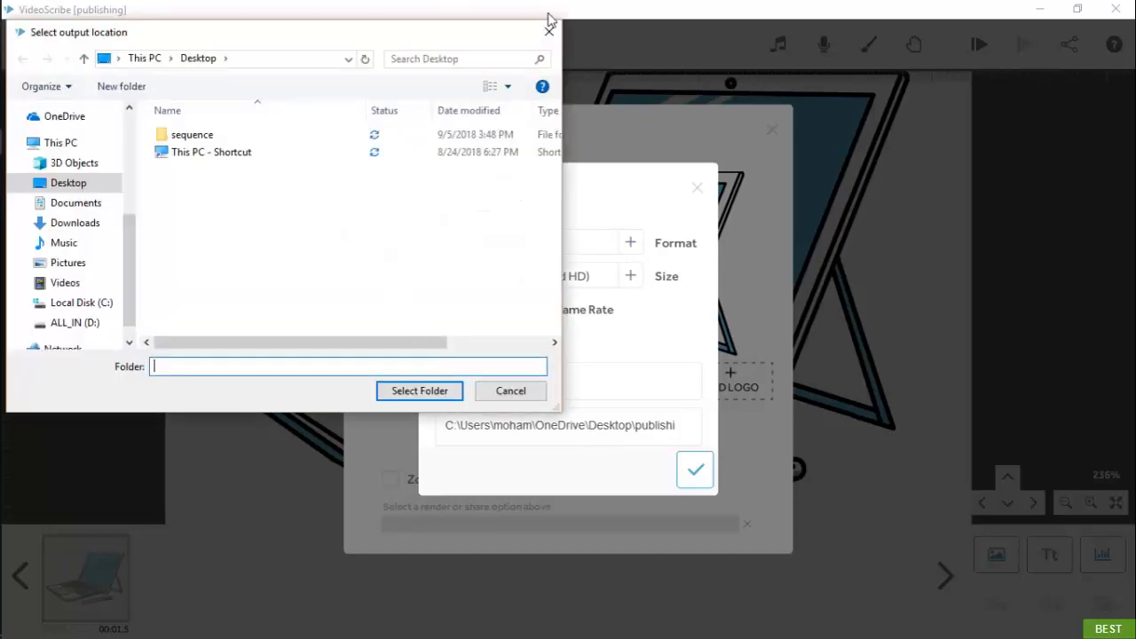
click(531, 399)
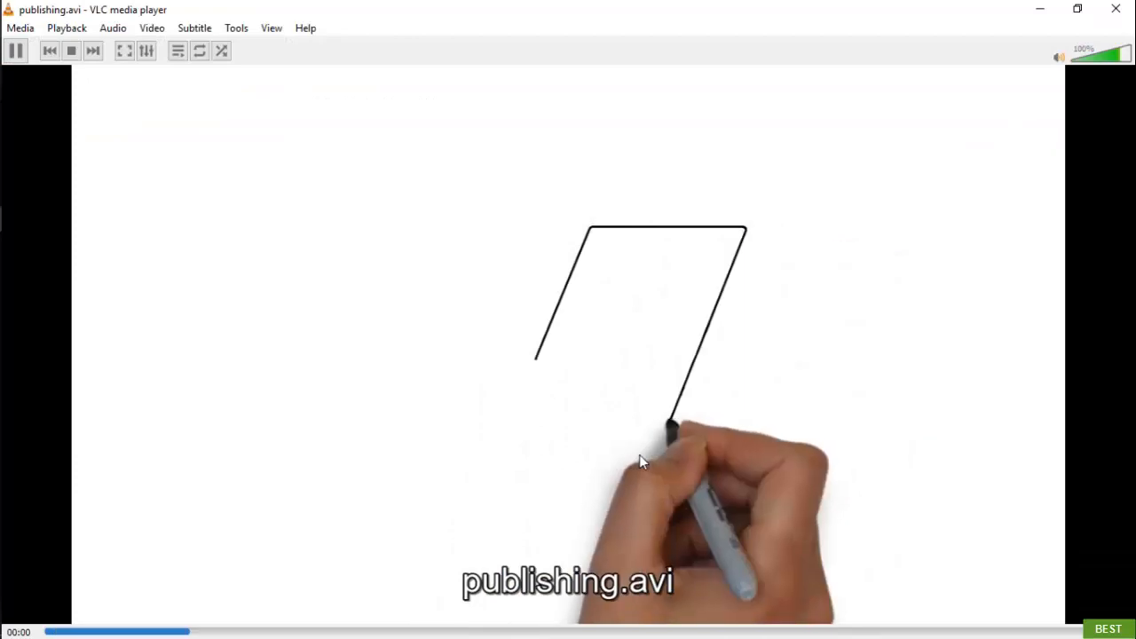
double_click(639, 455)
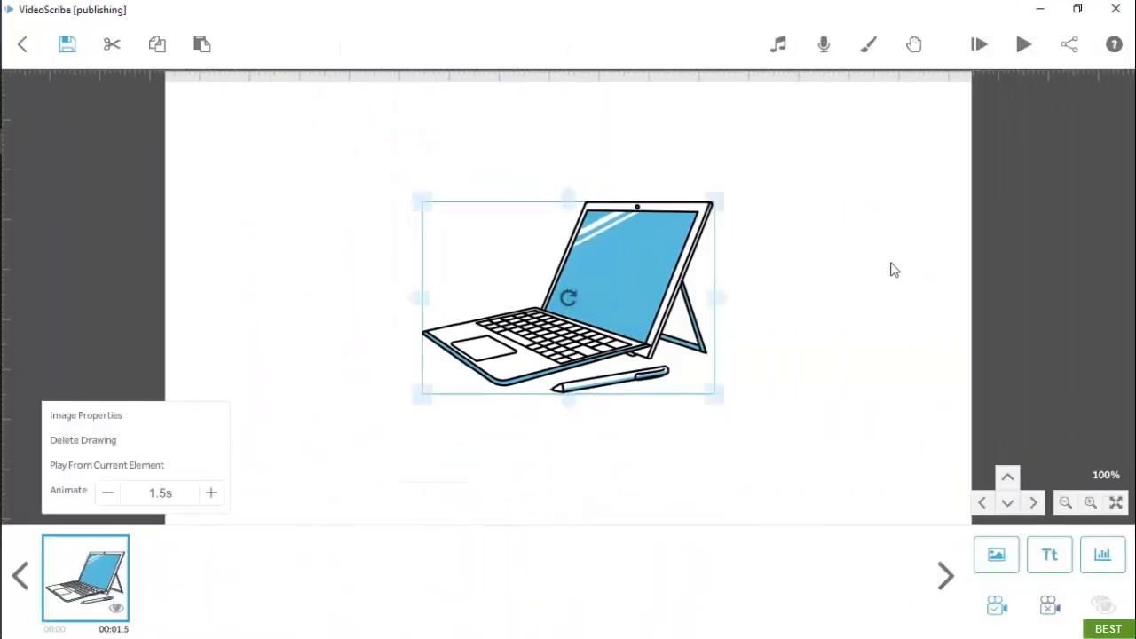
Share the laptop scribe online on sho.co with the privacy setting Private.
click(1067, 44)
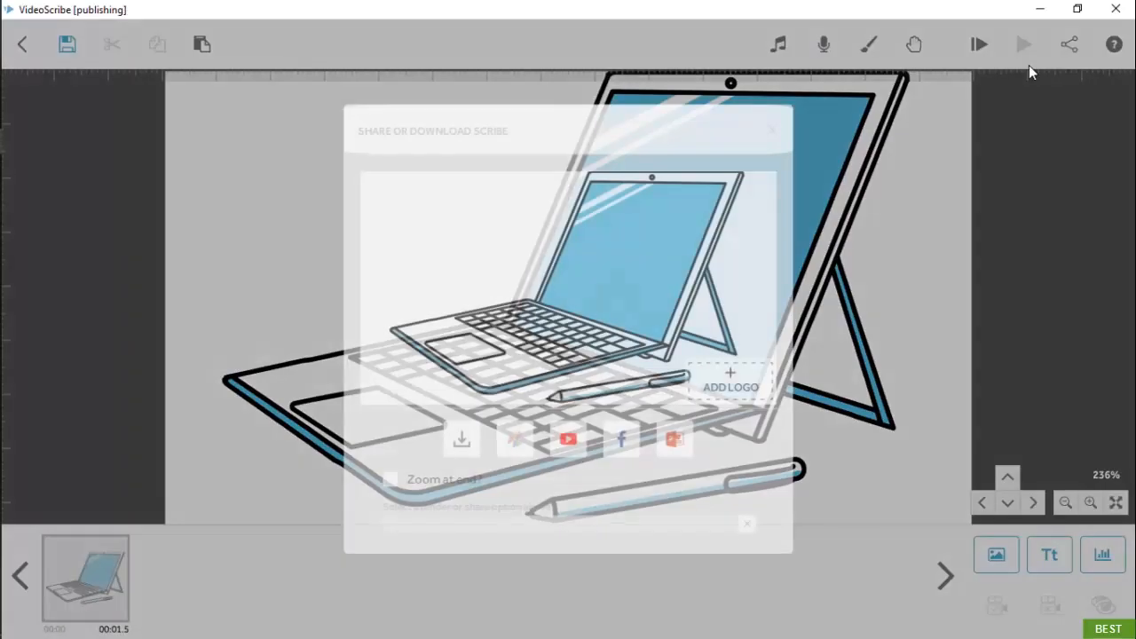
click(517, 441)
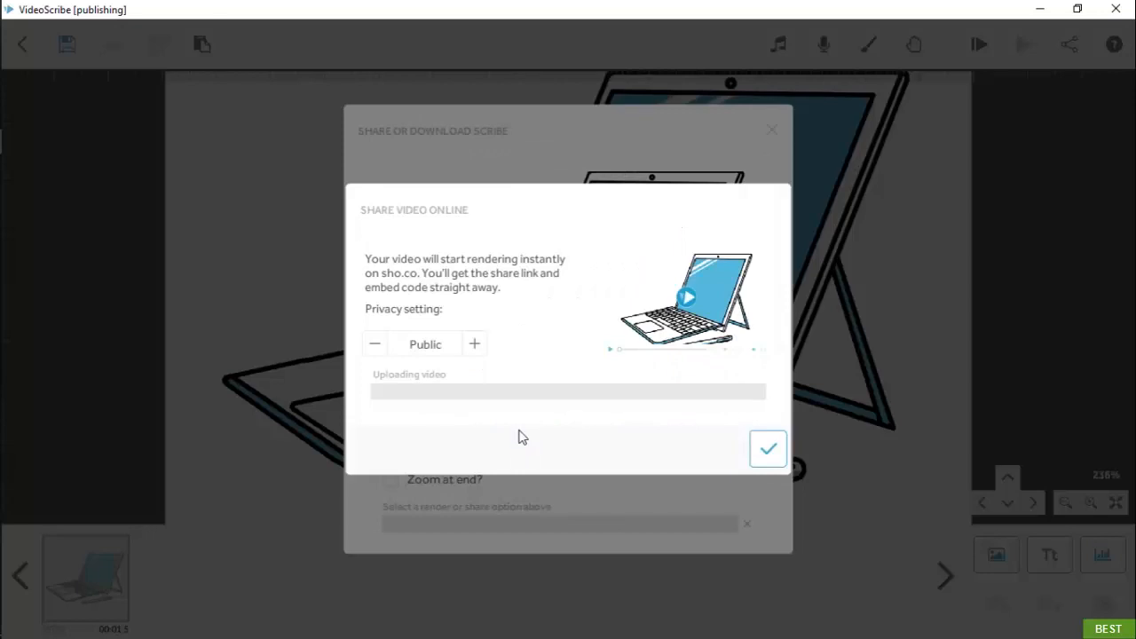
click(475, 348)
click(475, 348)
click(475, 348)
click(476, 348)
click(476, 348)
click(768, 449)
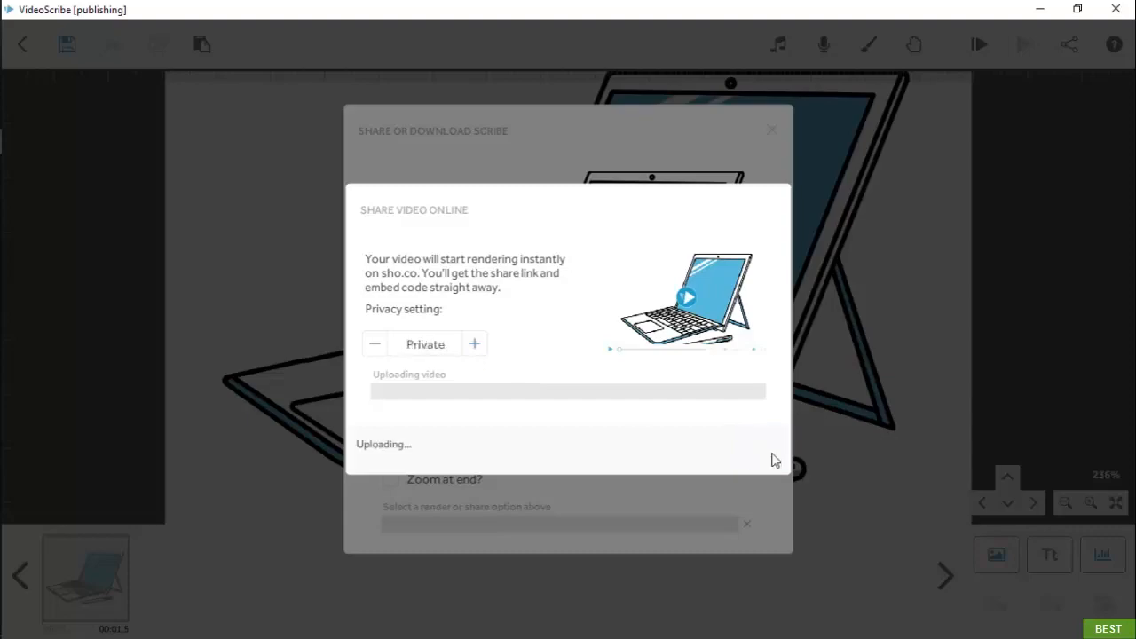
Open the shared scribe's sho.co page in the browser and play the video.
click(829, 499)
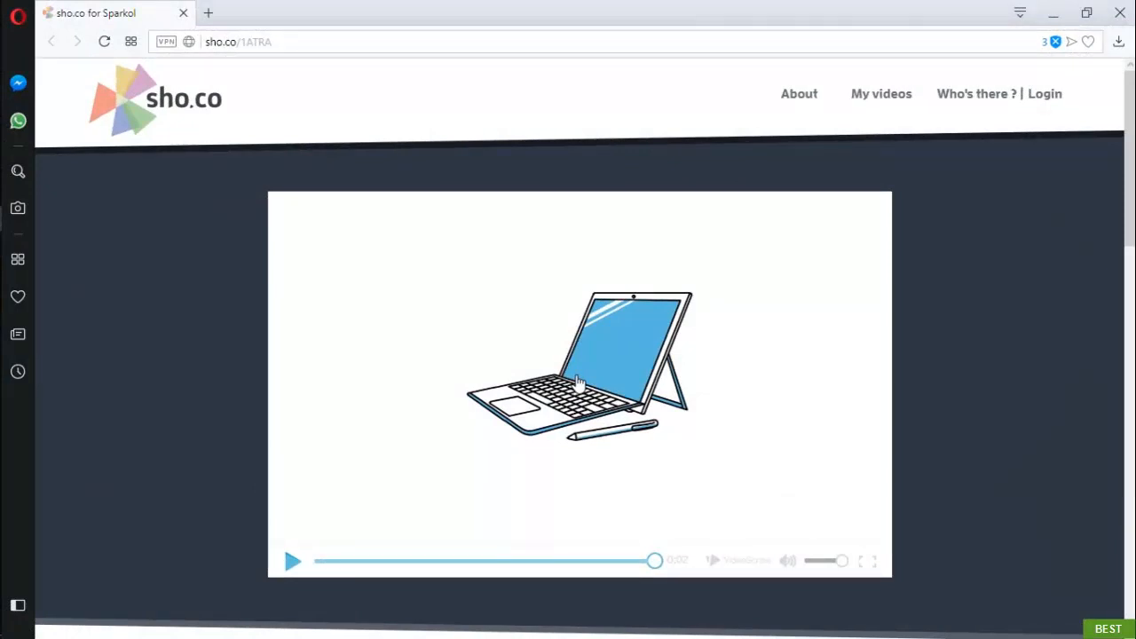
click(577, 382)
click(577, 382)
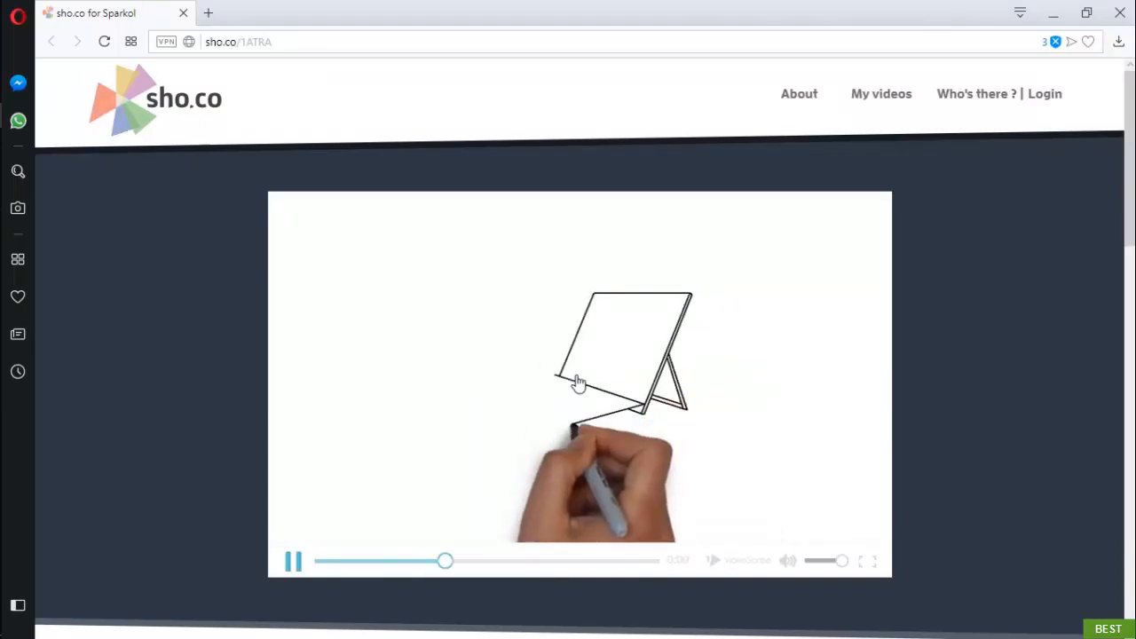